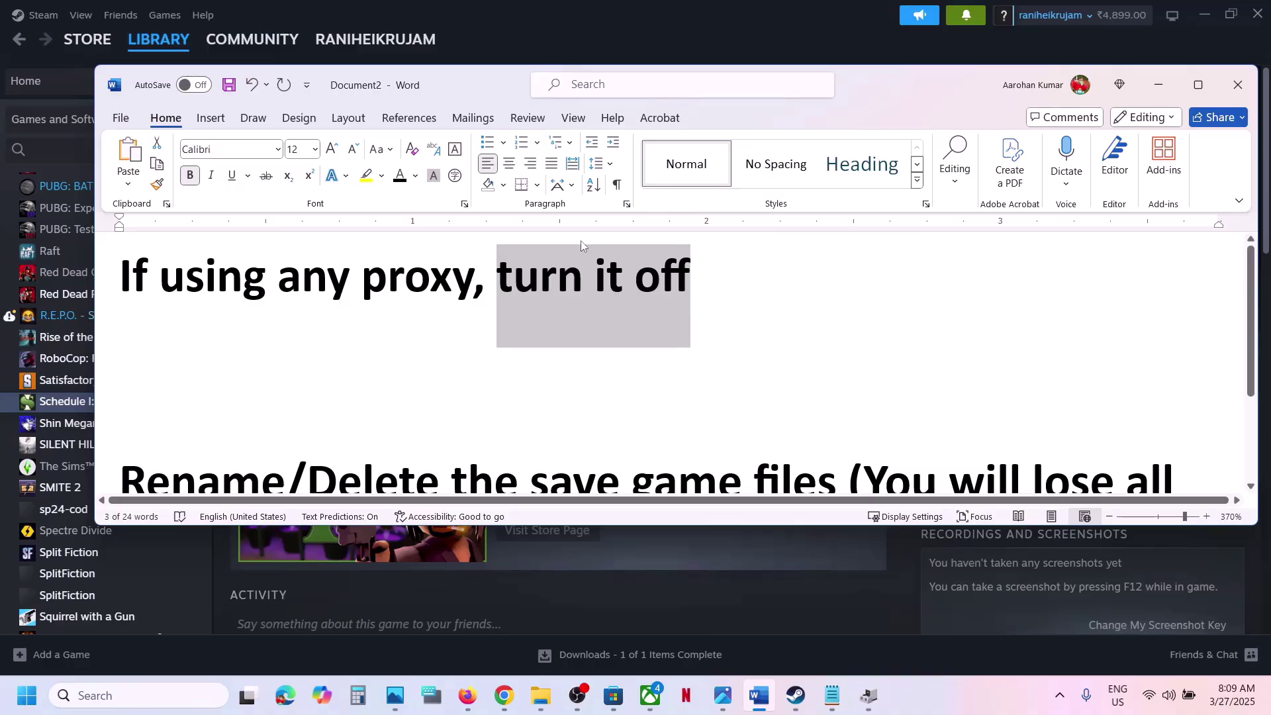
Switch to Windows Settings, check the manual proxy server setup under Network & internet, and close Settings without changes
click(627, 23)
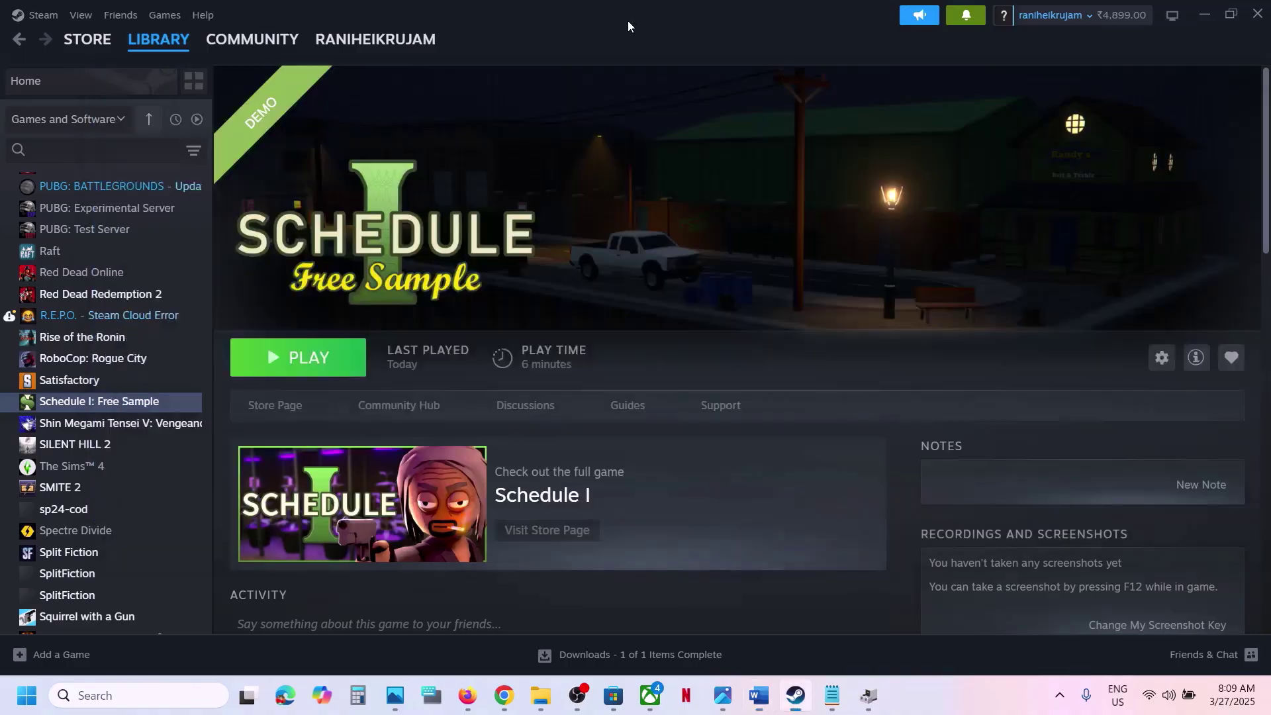
key(super+i)
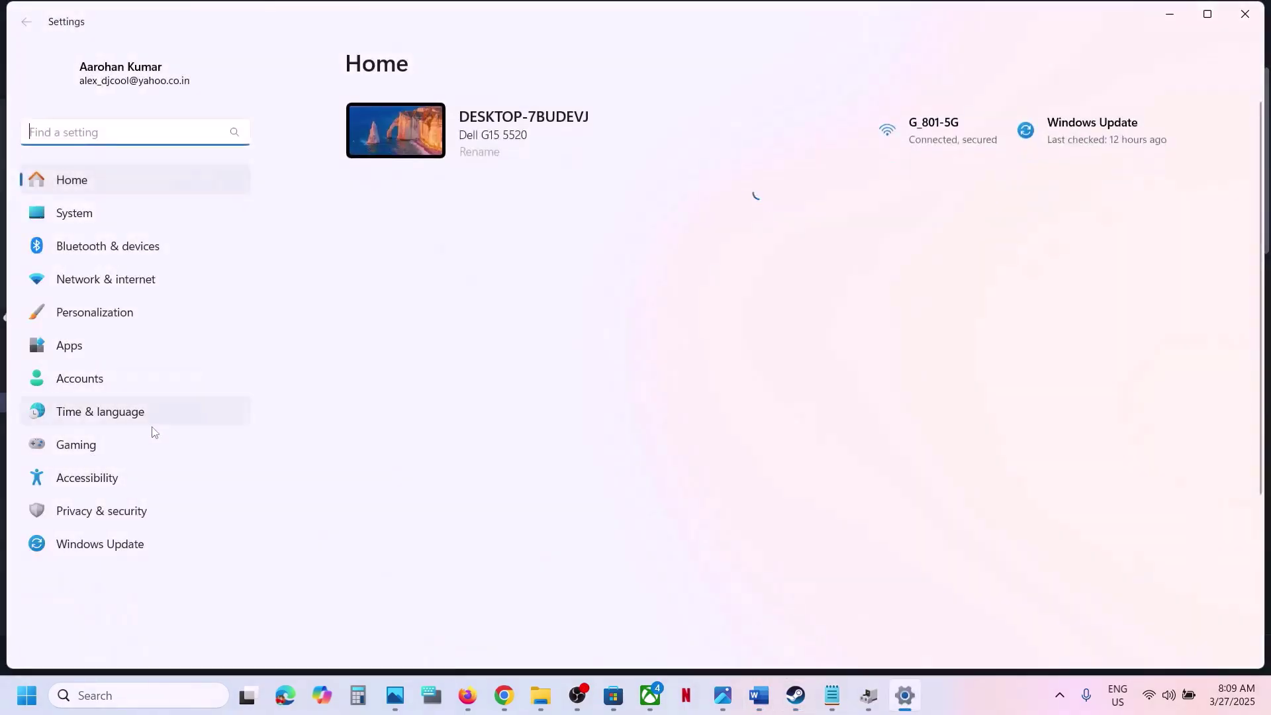
click(116, 286)
scroll(525, 447, down, 1)
click(455, 489)
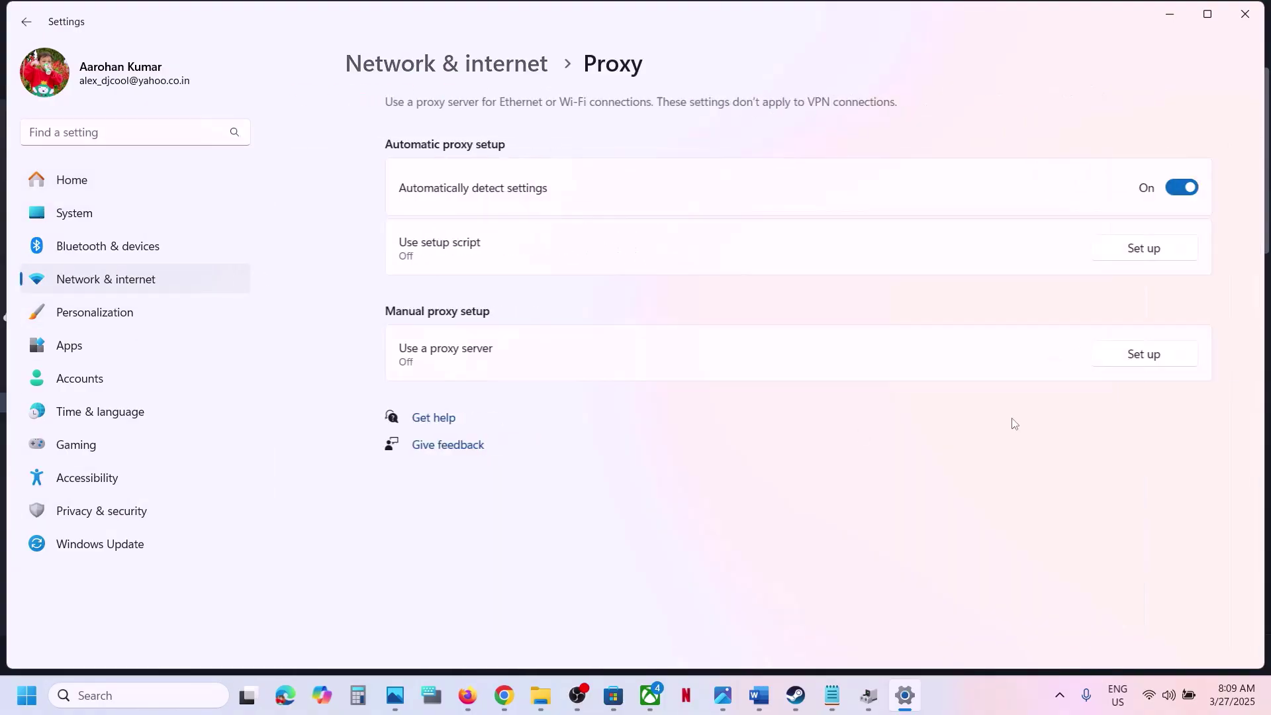
click(1101, 364)
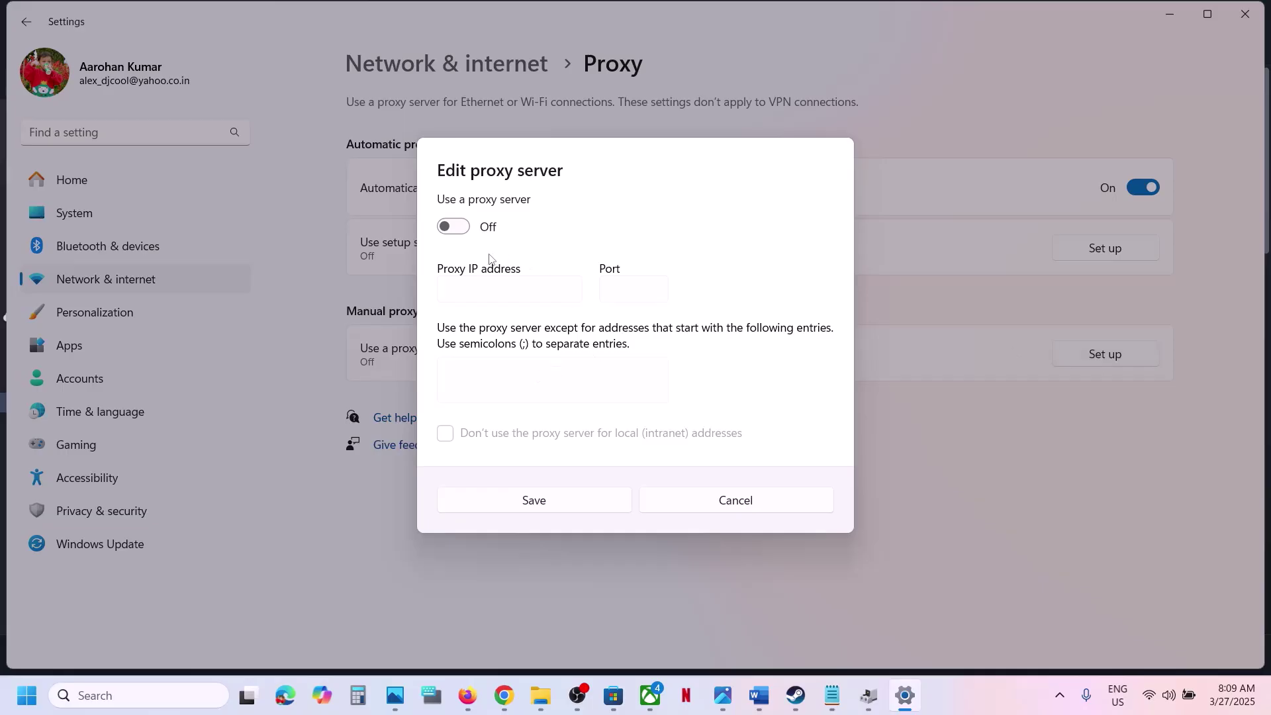
click(714, 498)
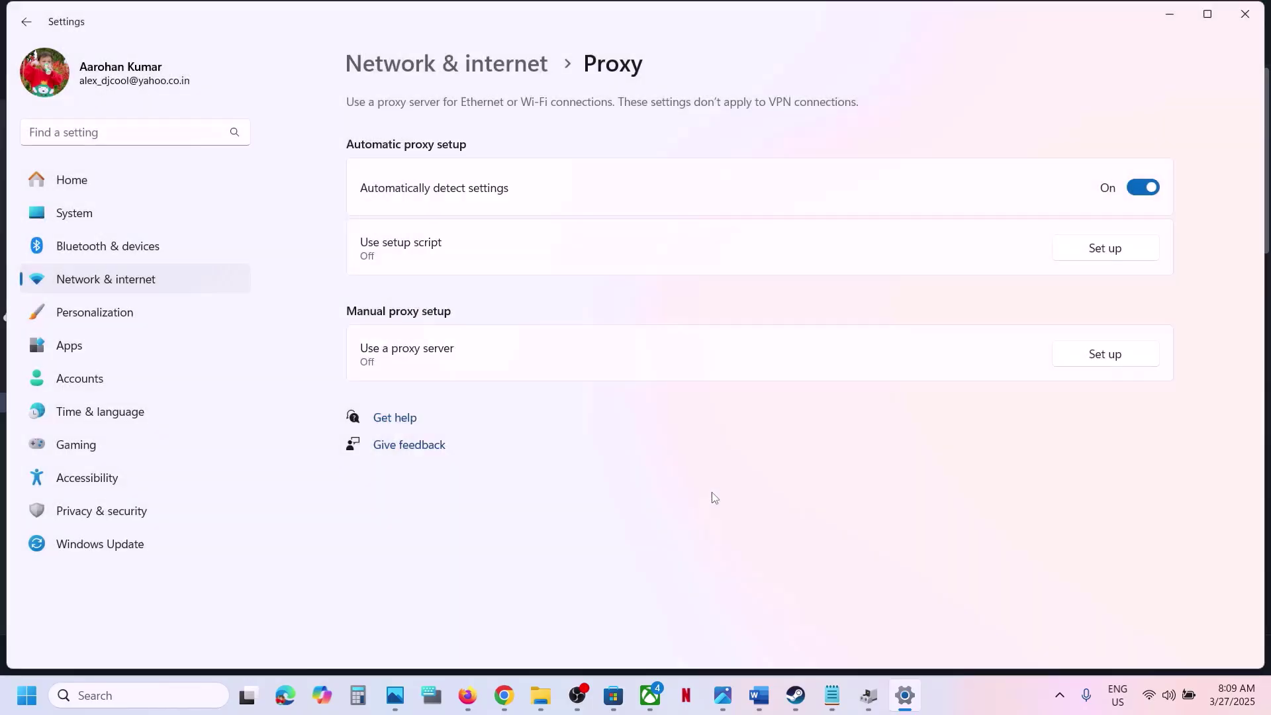
click(1245, 13)
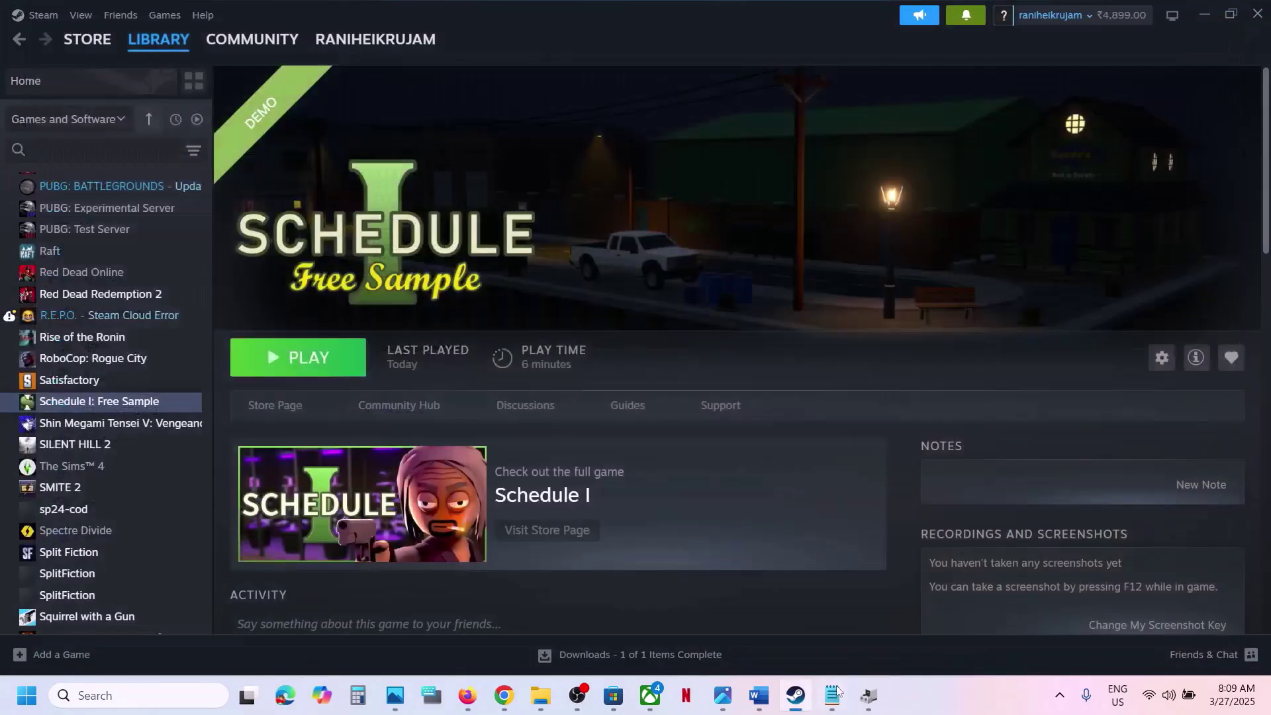
Switch to the Word document and highlight the notes on renaming or deleting save game files, losing progress, and creating a backup first
click(759, 695)
scroll(401, 456, down, 3)
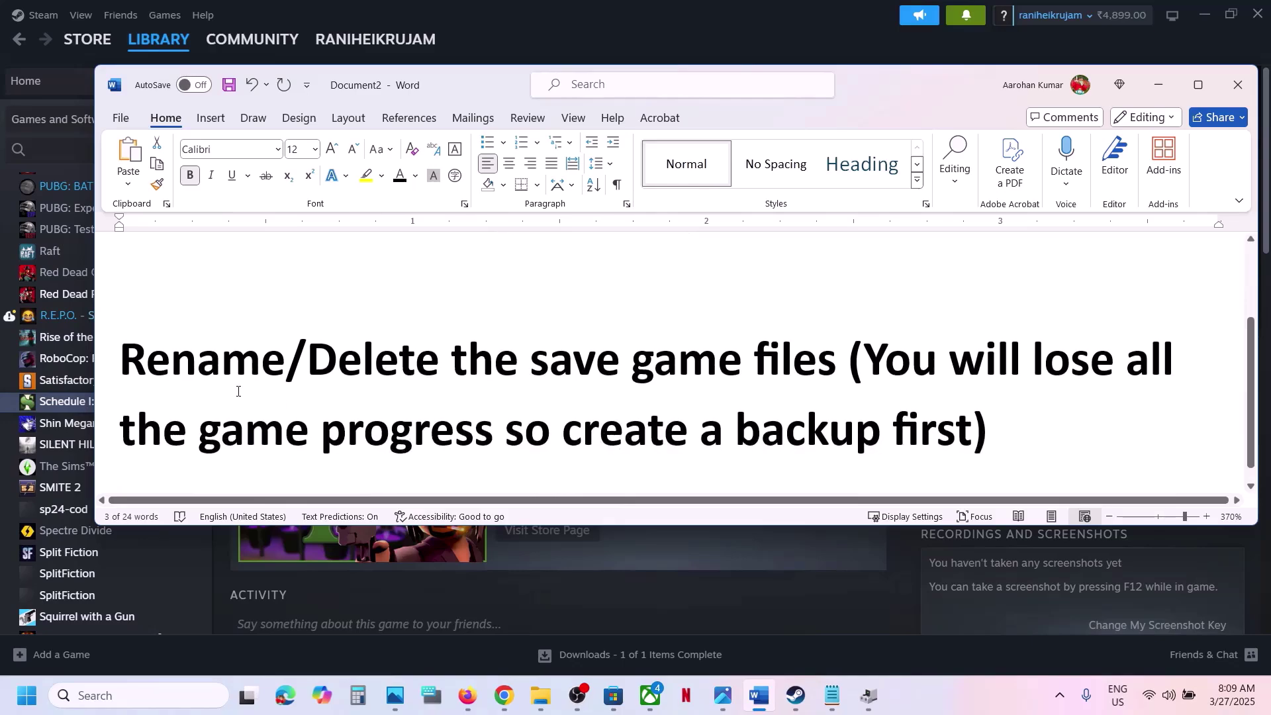
drag(154, 368, 856, 368)
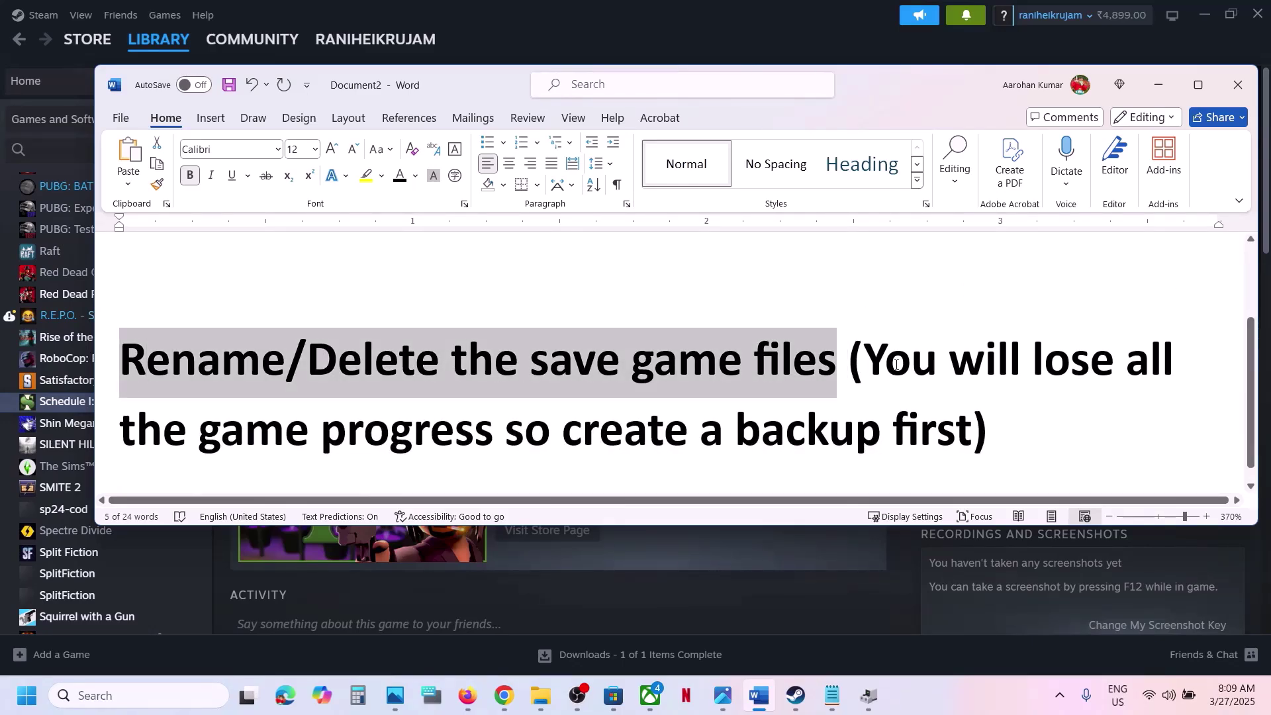
drag(874, 364, 505, 434)
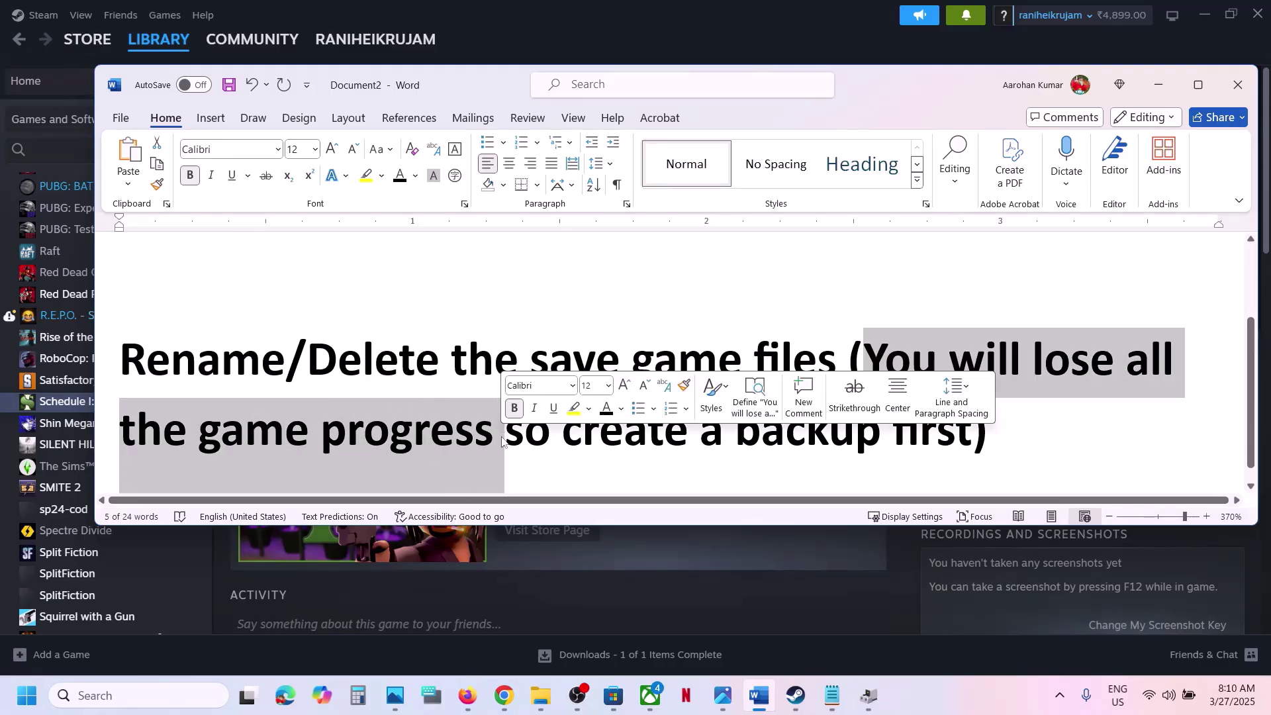
click(503, 437)
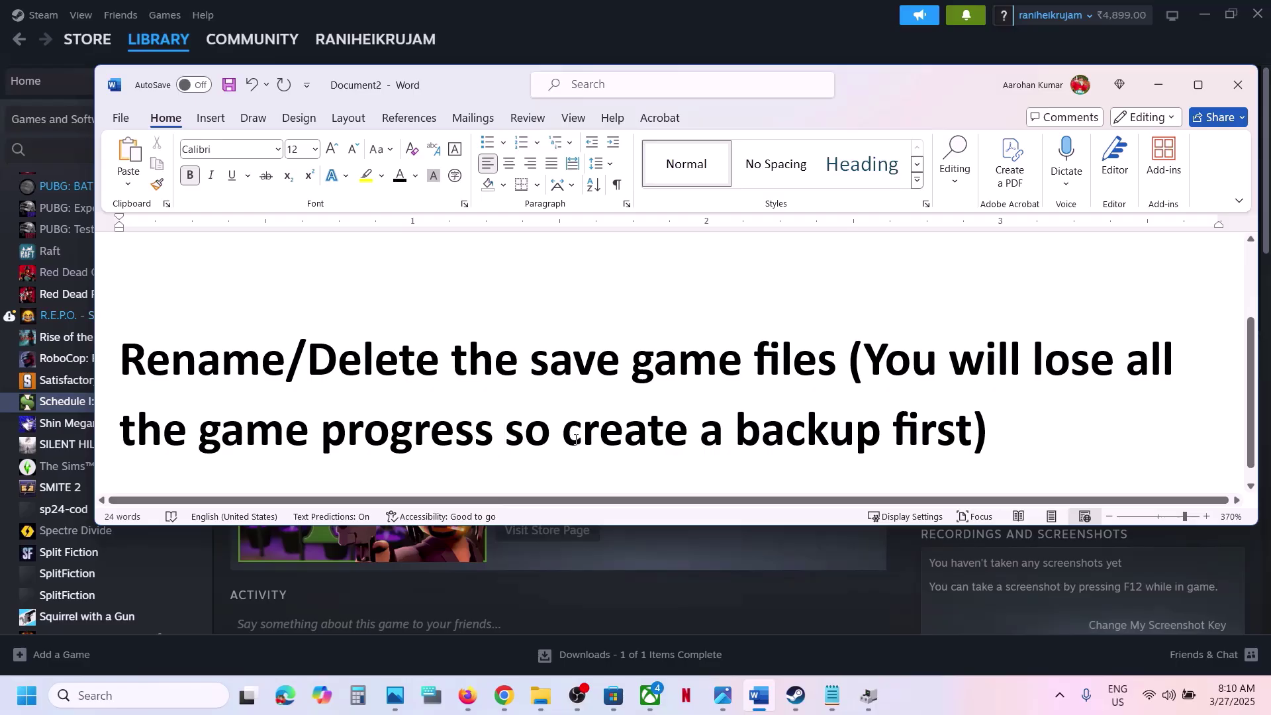
drag(575, 439, 973, 441)
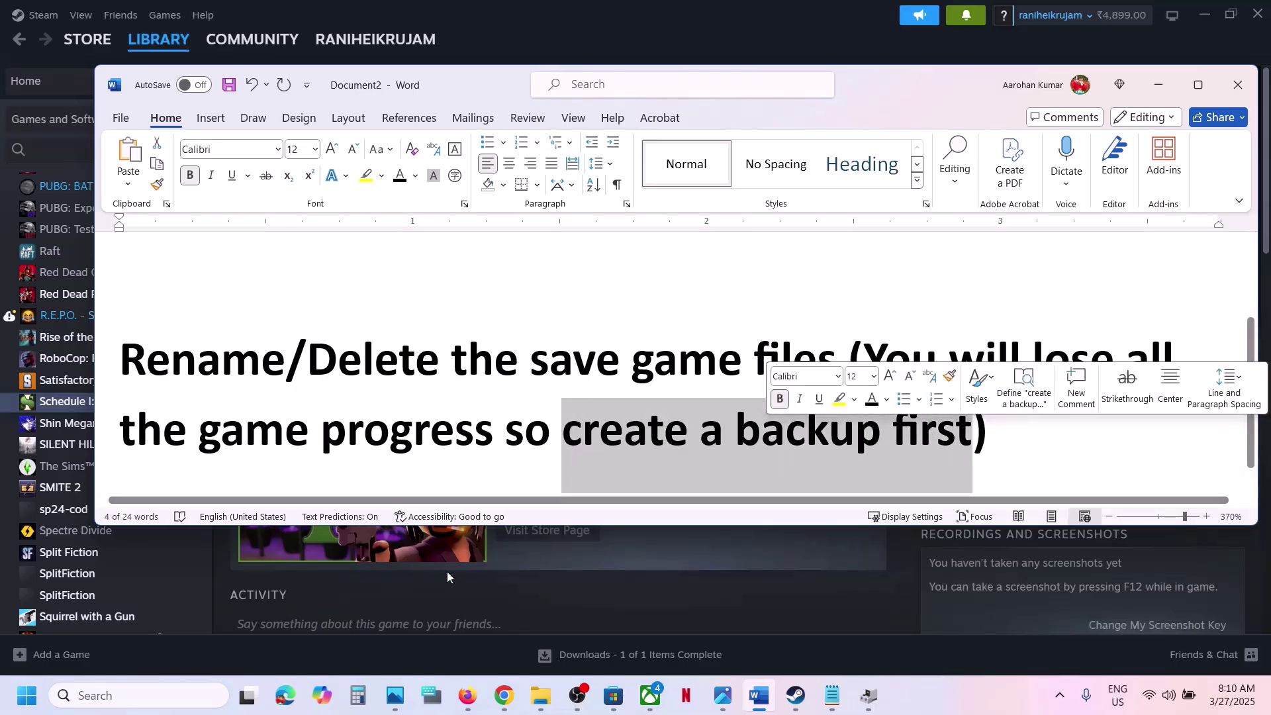
Switch to a new File Explorer window and open the user's profile folder inside Users on drive C
right_click(541, 695)
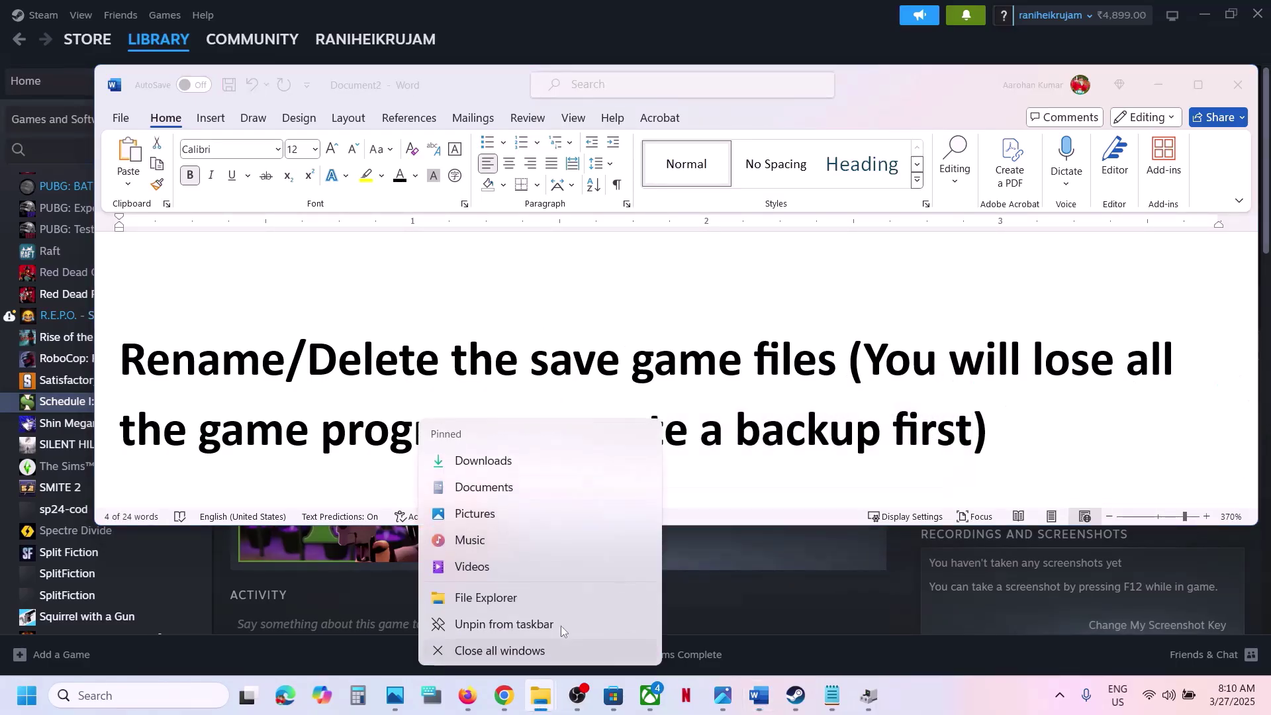
click(479, 599)
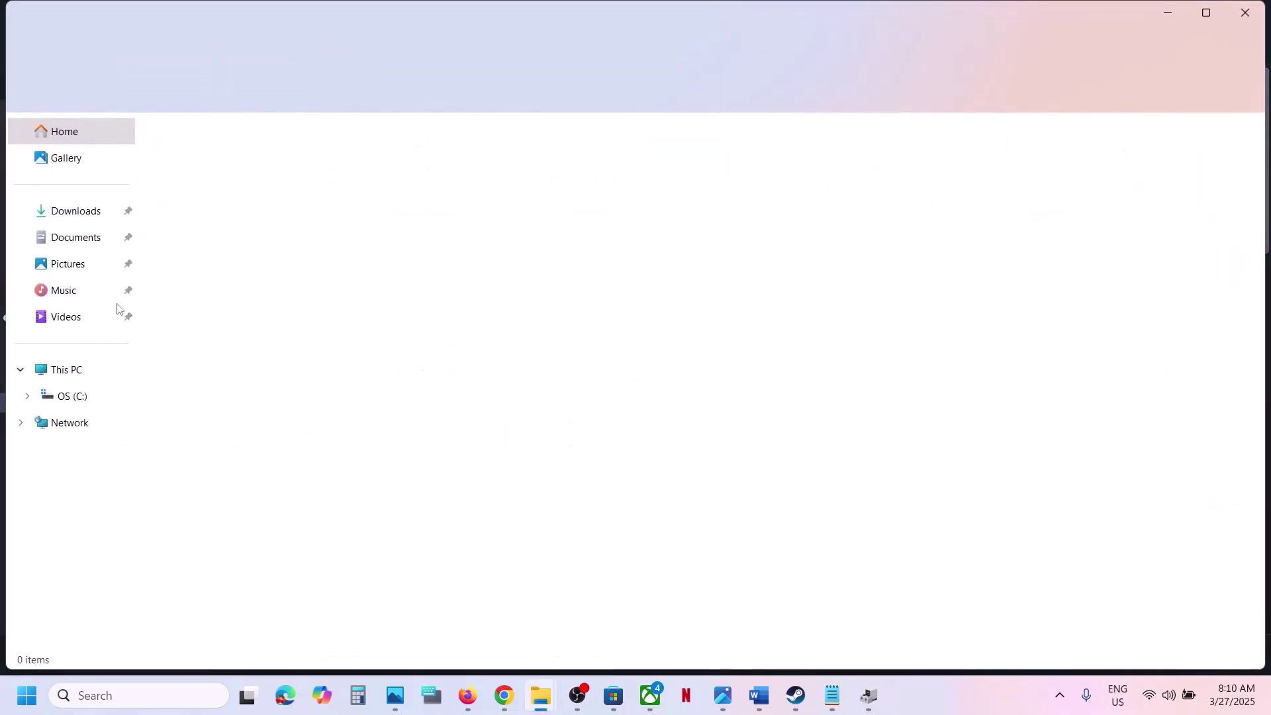
click(66, 368)
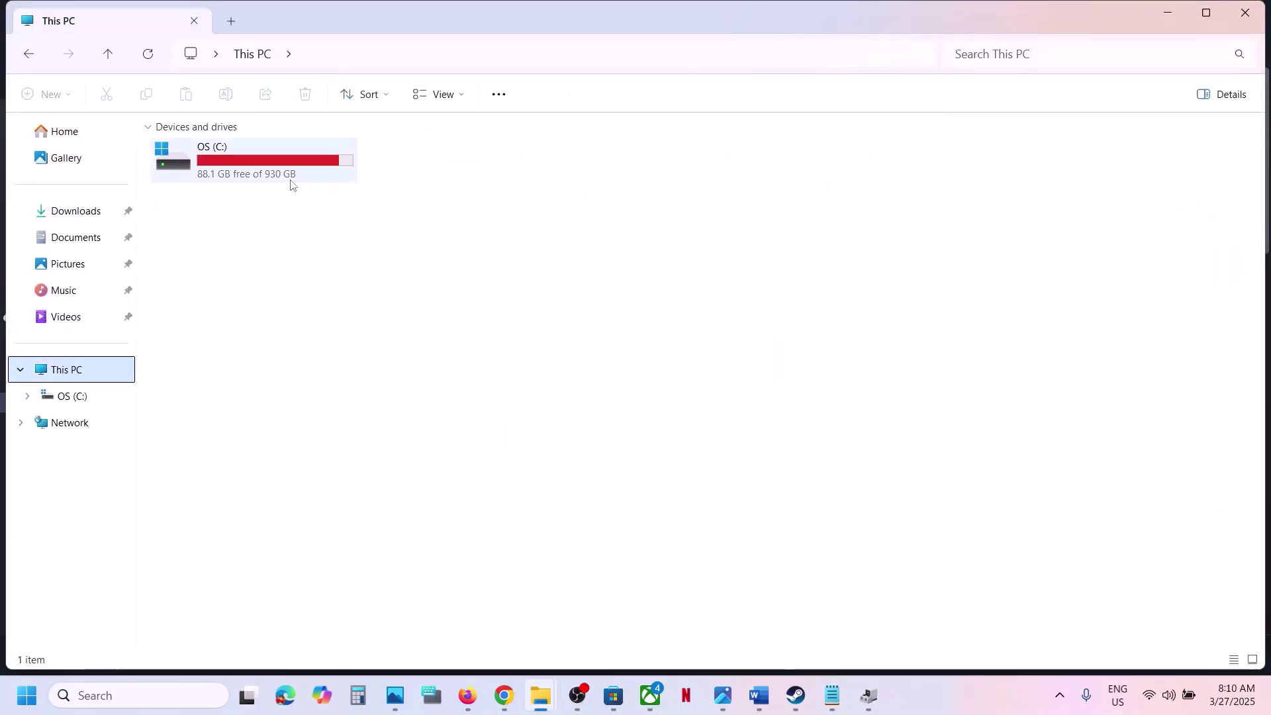
double_click(290, 182)
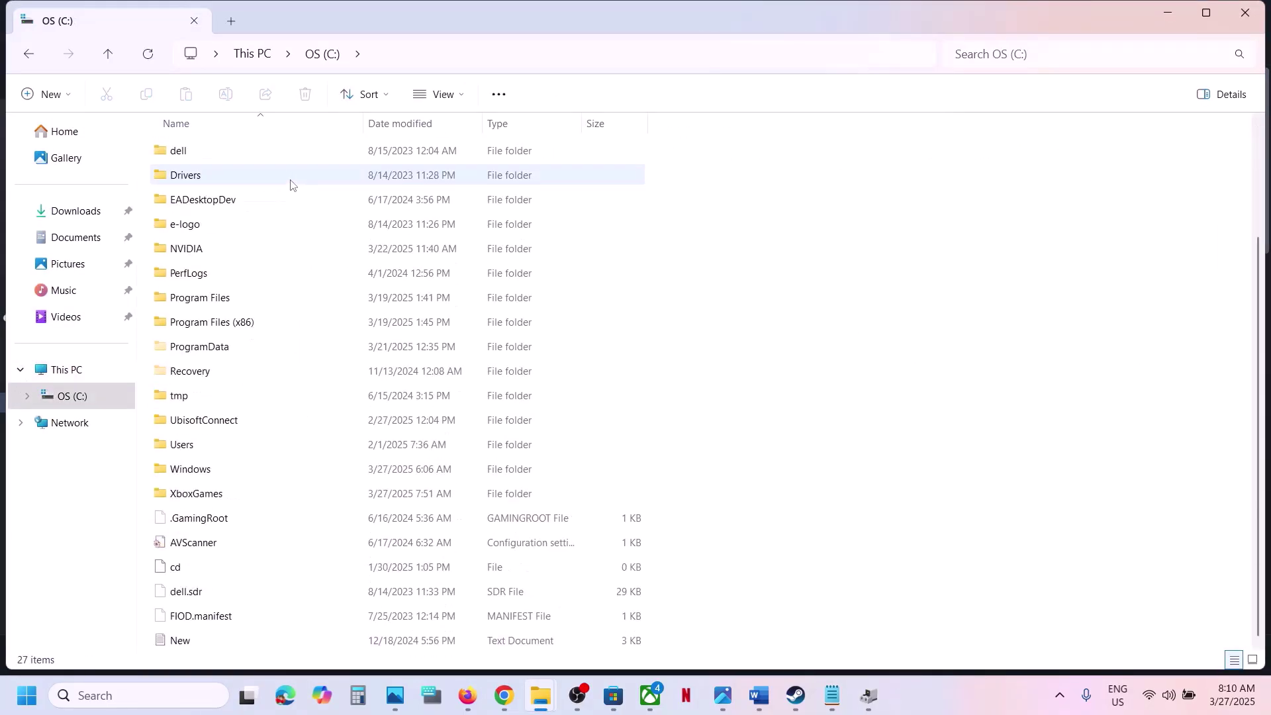
double_click(190, 448)
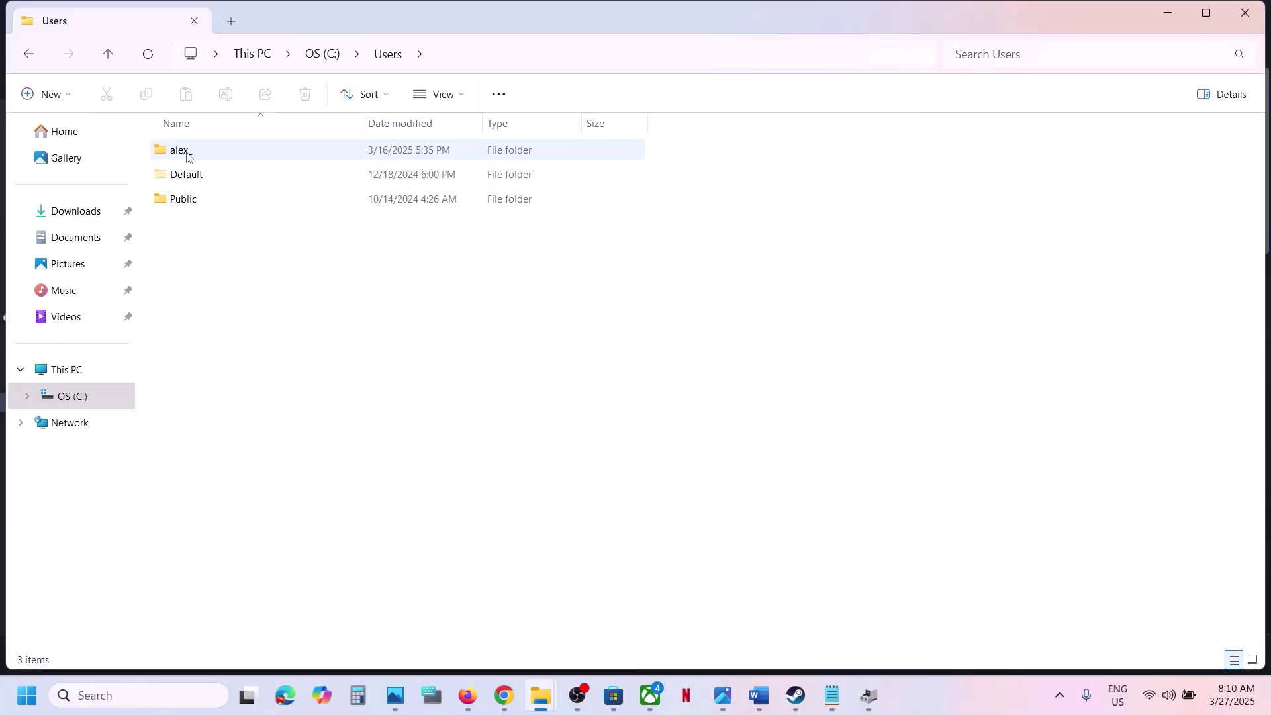
double_click(179, 149)
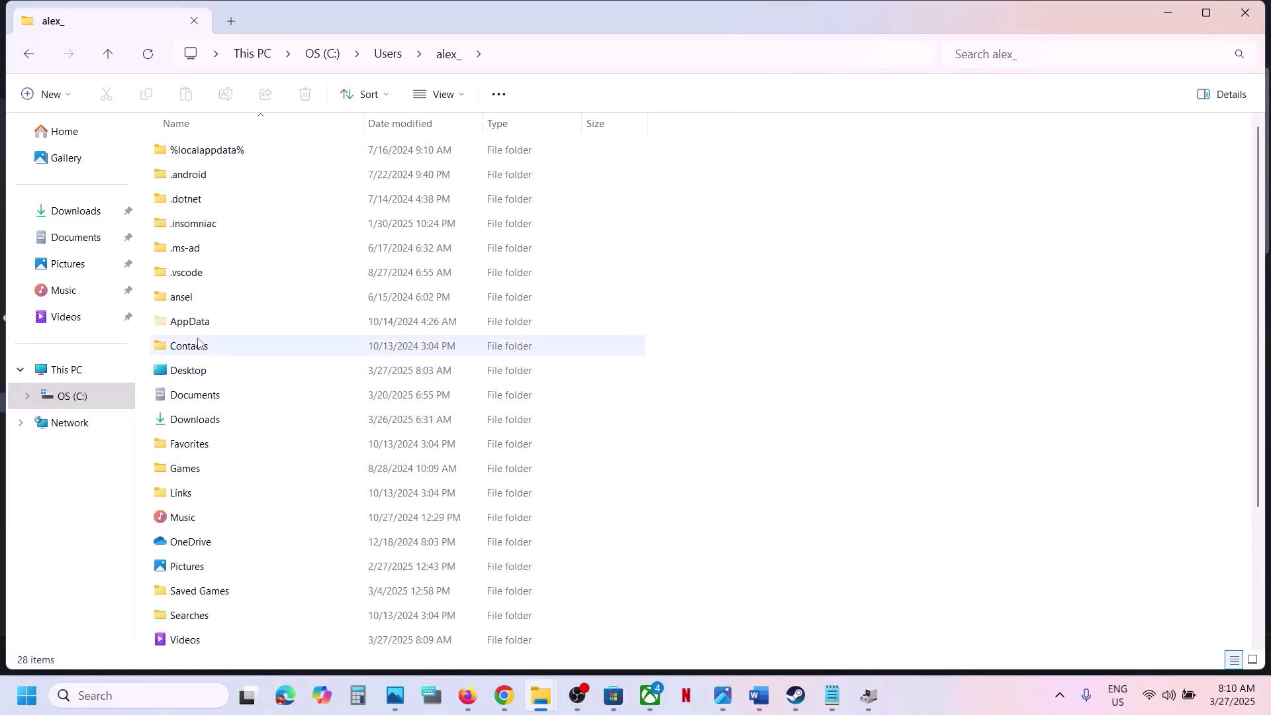
Check the hidden items display option and open the LocalLow folder inside AppData
click(201, 345)
click(191, 329)
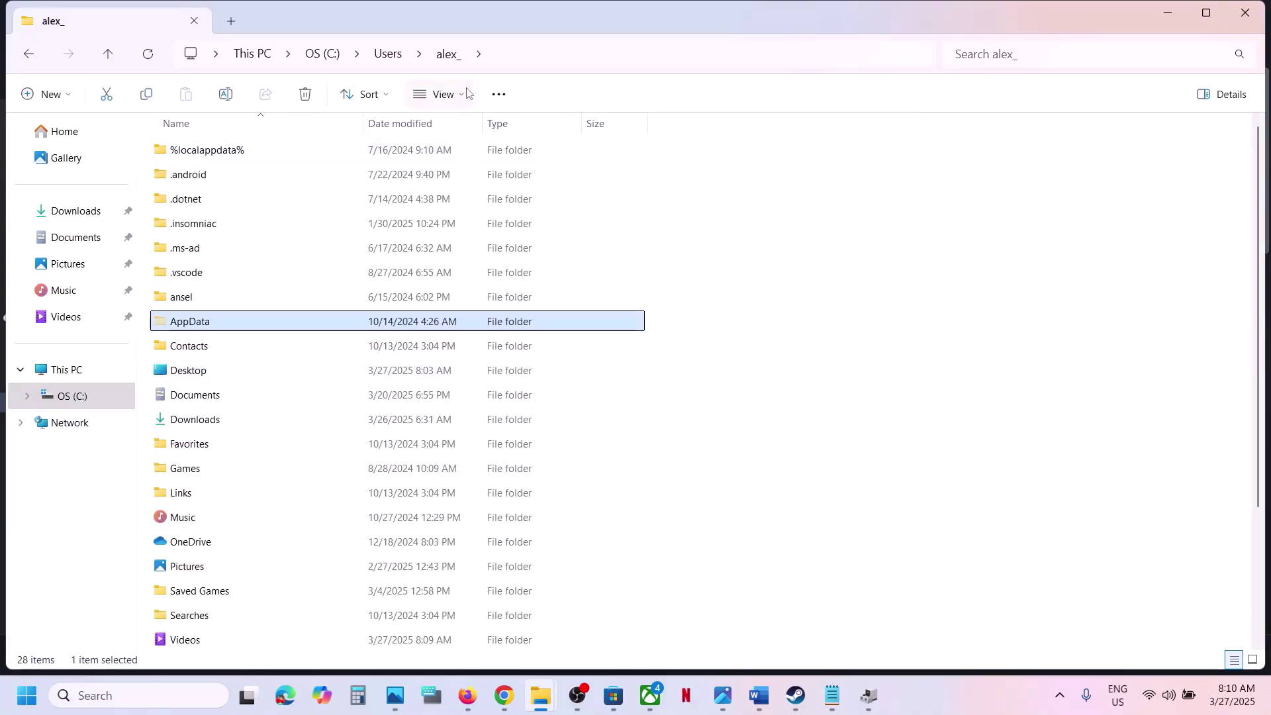
click(437, 94)
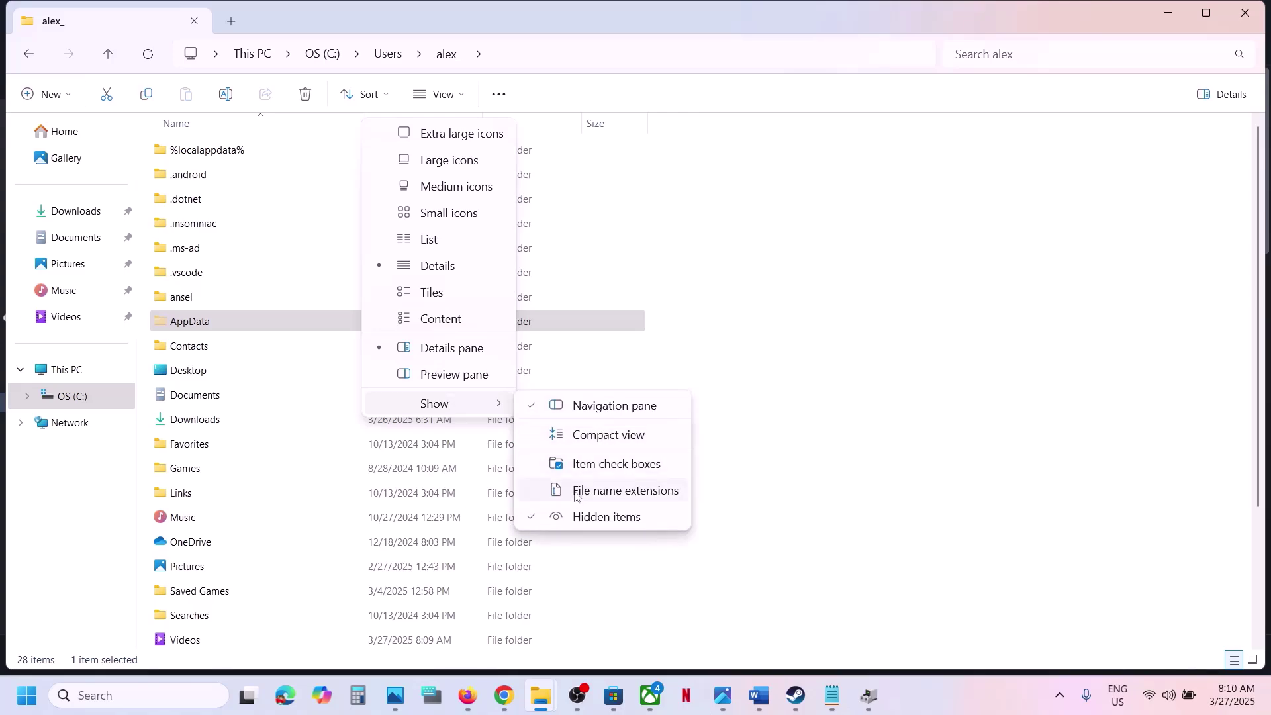
click(233, 327)
double_click(232, 327)
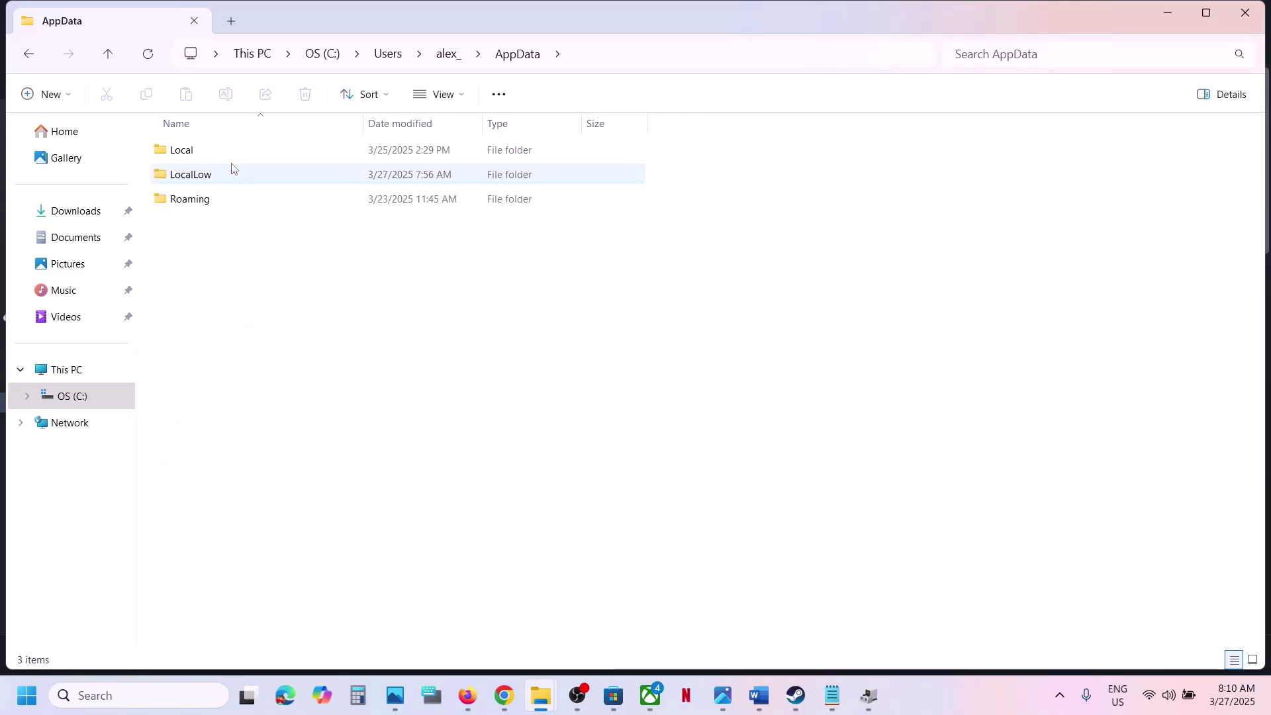
click(206, 174)
double_click(205, 174)
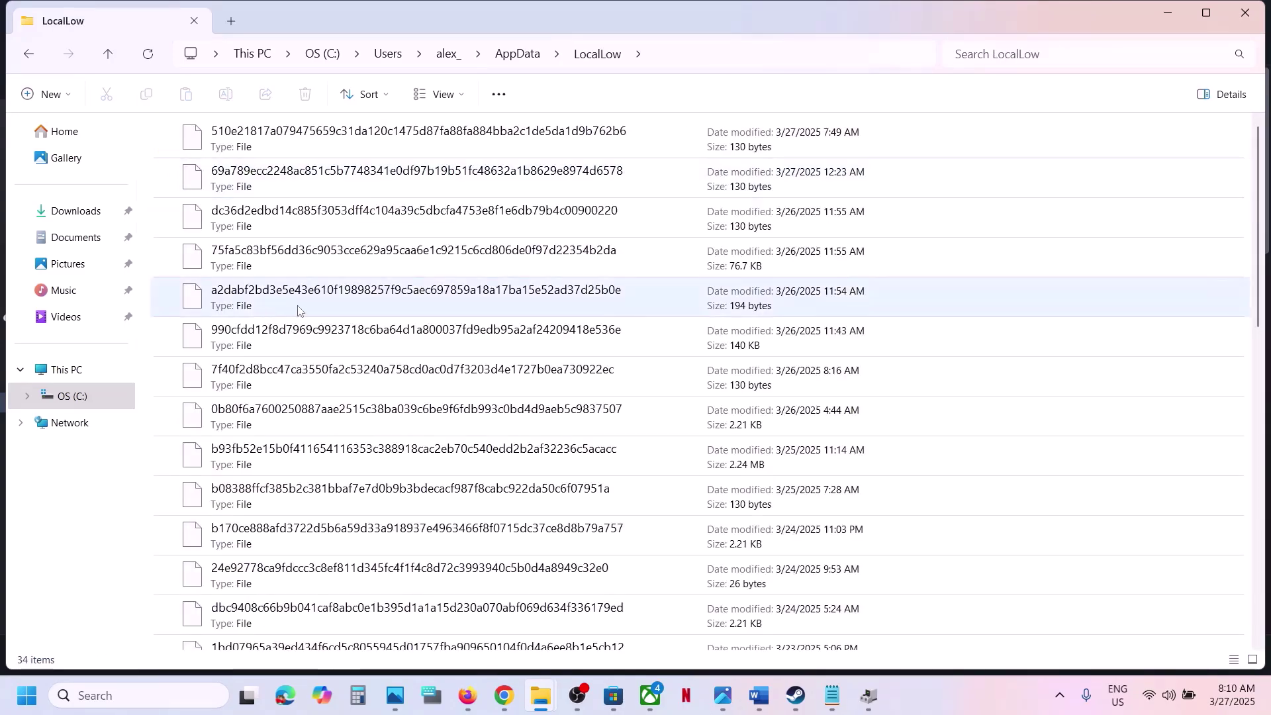
Open the Schedule I Free Sample folder inside TVGS to view the save game files
scroll(278, 318, down, 10)
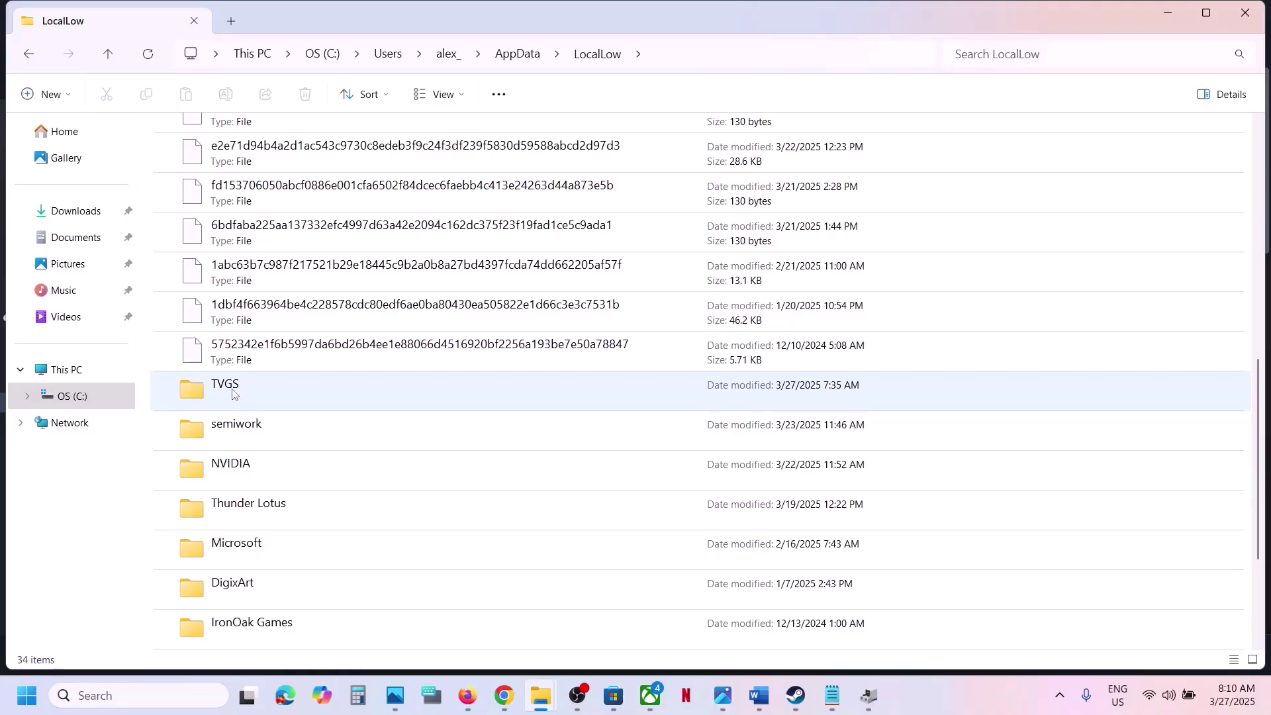
double_click(232, 394)
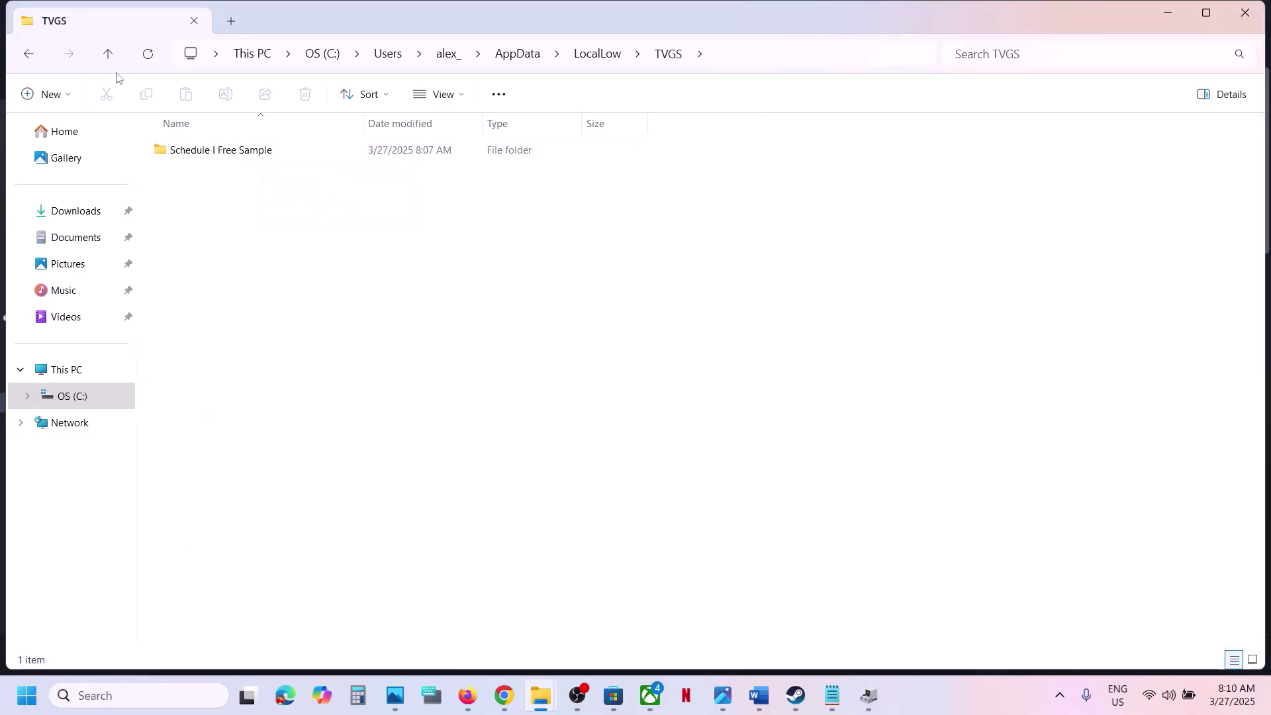
double_click(207, 155)
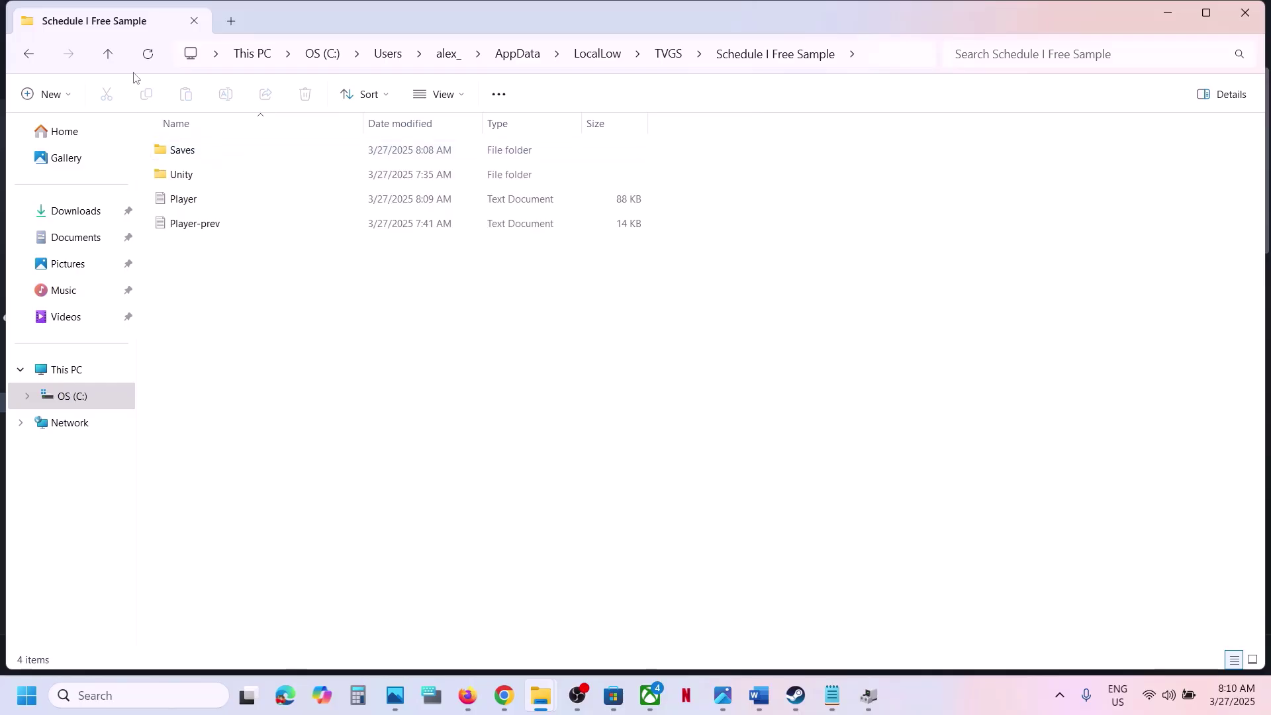
Go back up to LocalLow and copy the TVGS folder onto the desktop as a backup
click(112, 56)
click(111, 56)
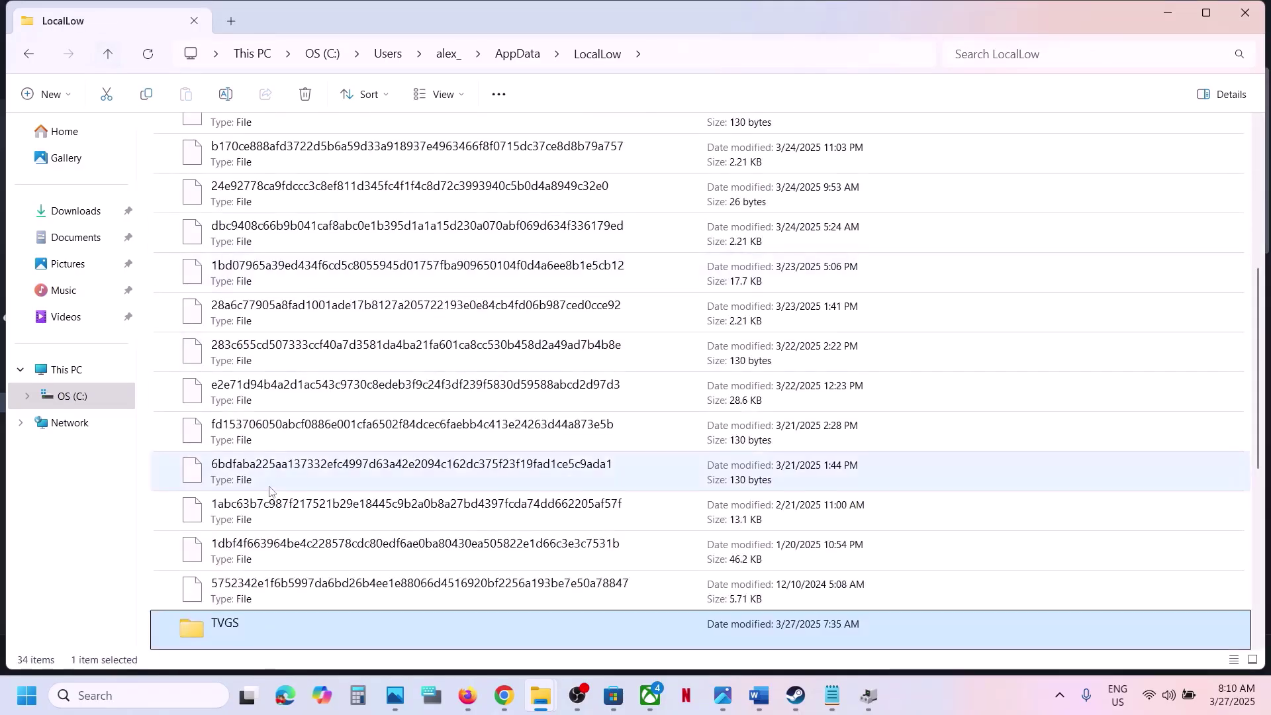
scroll(270, 491, down, 4)
right_click(271, 337)
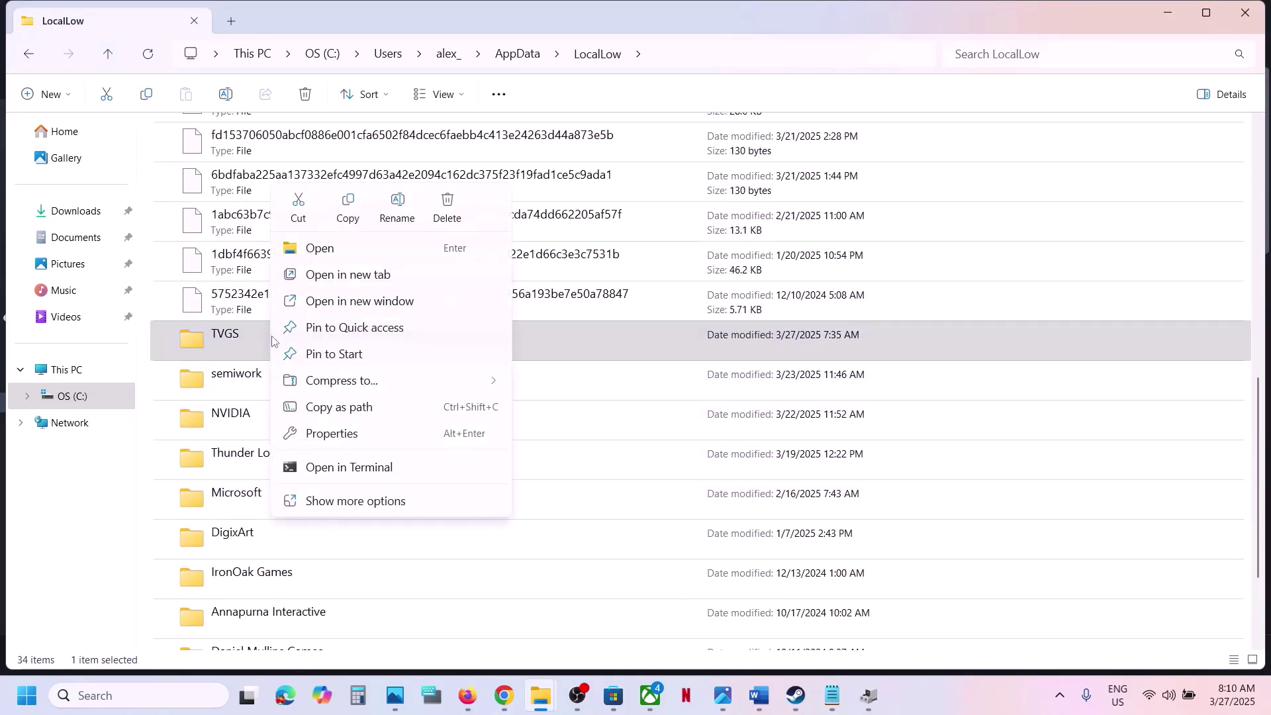
click(347, 209)
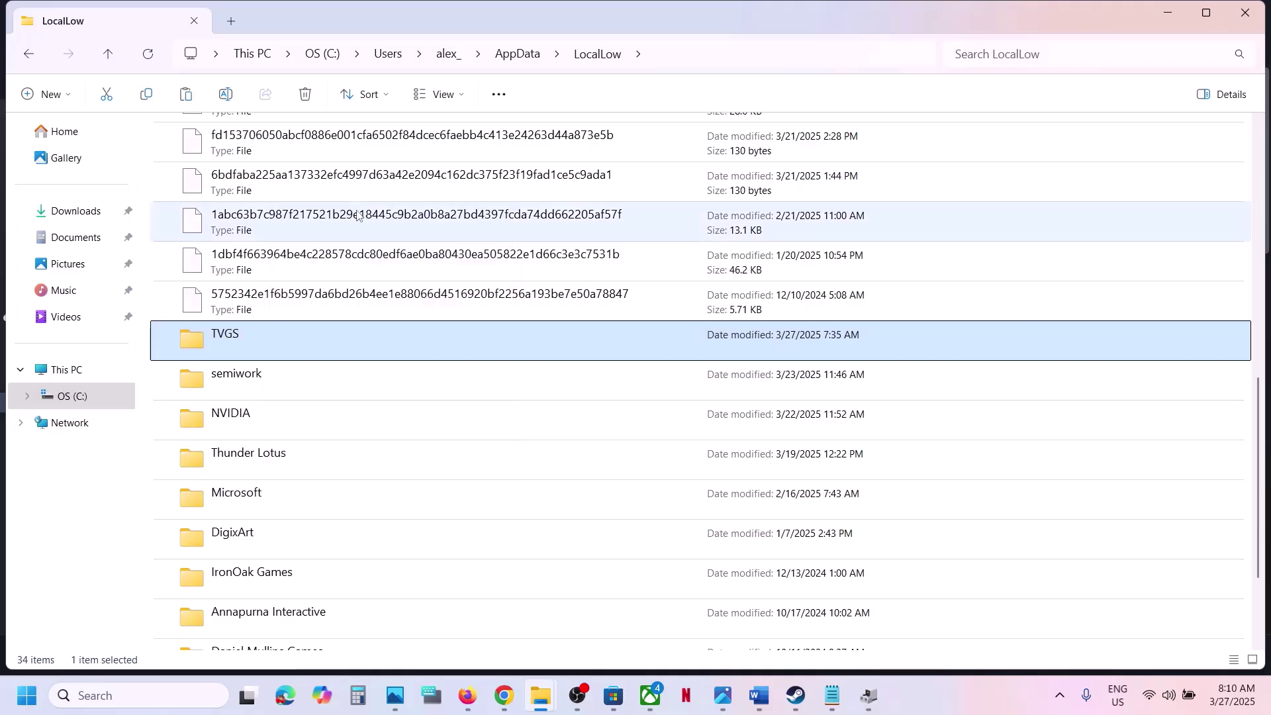
key(super+d)
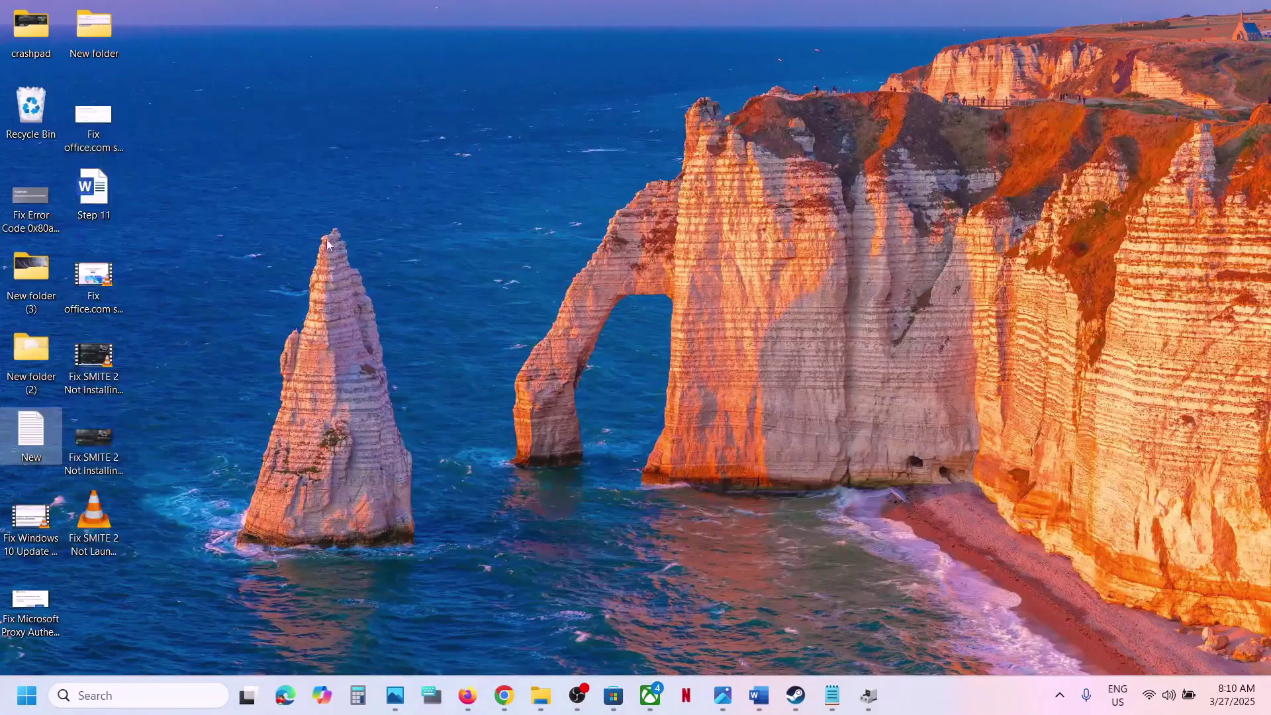
key(ctrl+v)
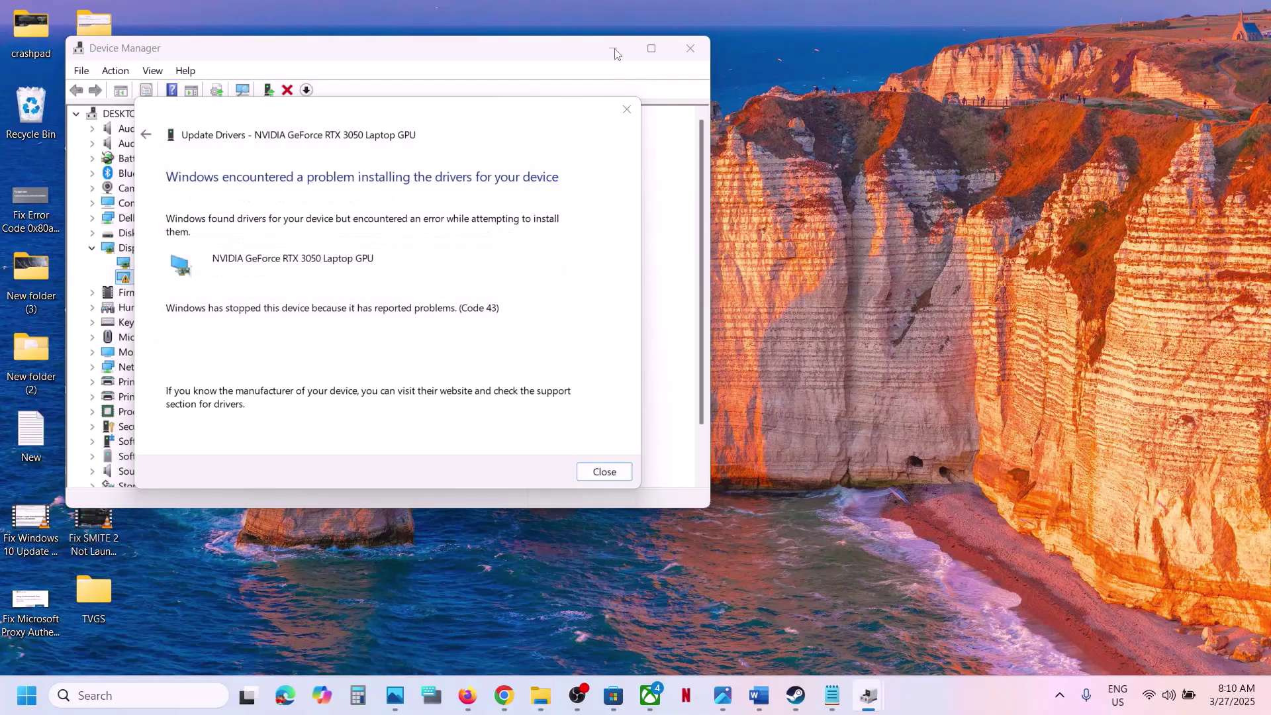
Clear the driver update and Device Manager windows from view and move the TVGS backup to an empty area near the desktop's middle
key(Return)
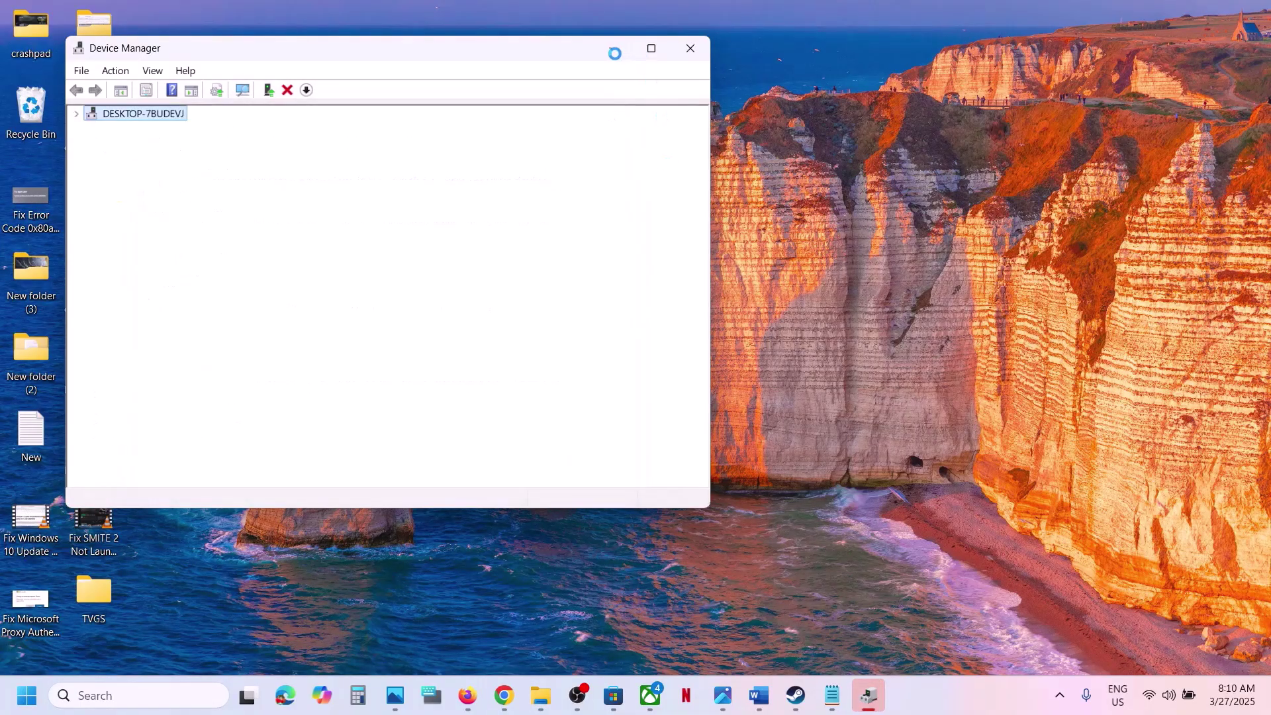
click(613, 49)
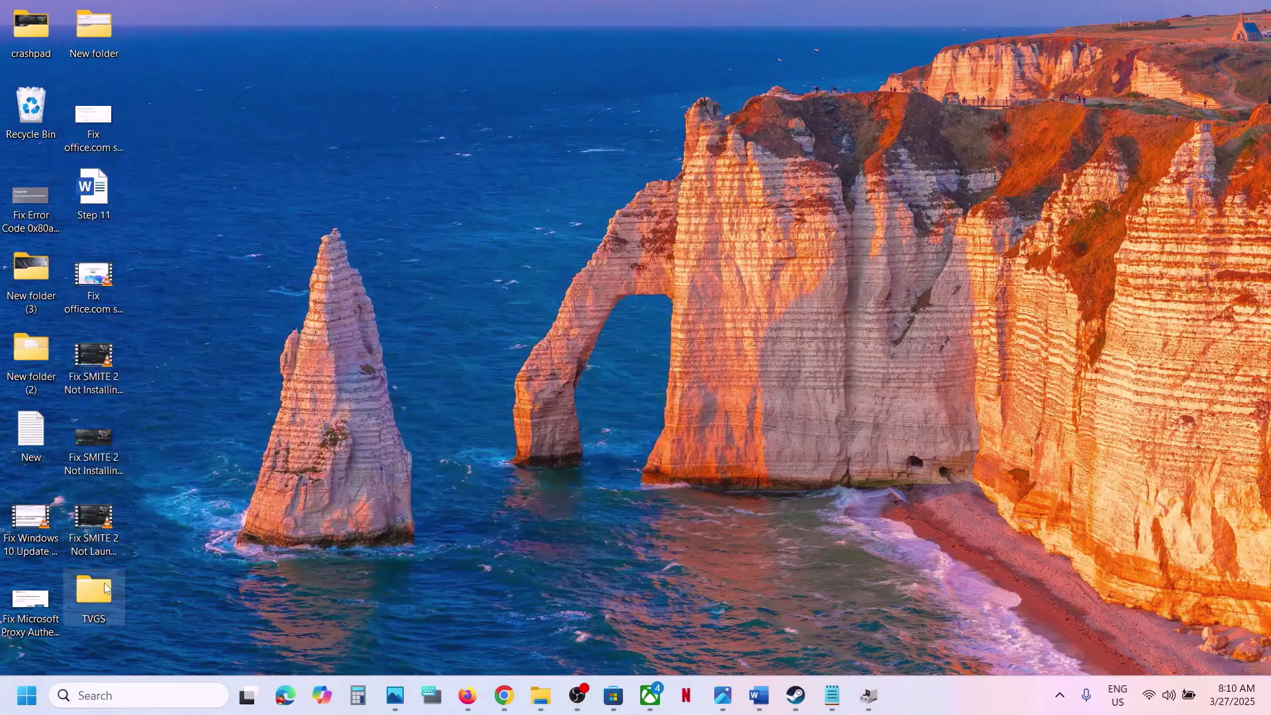
drag(104, 588, 550, 272)
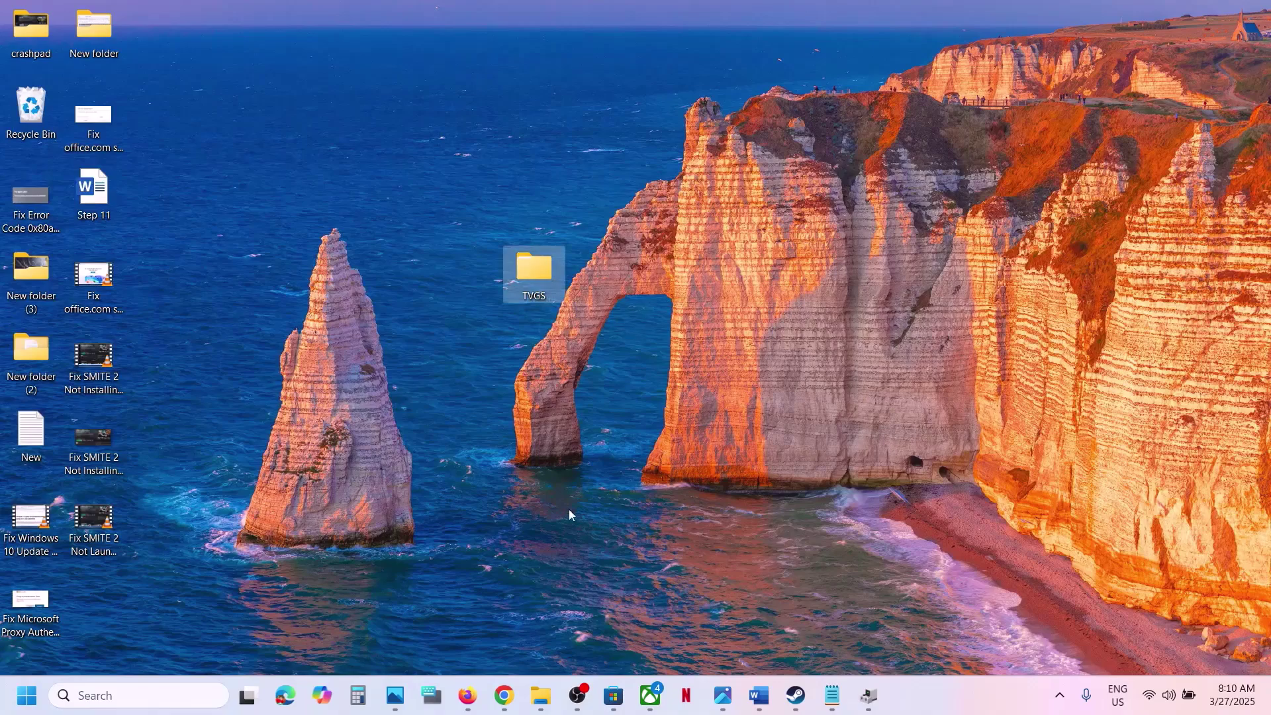
Return to the LocalLow folder in File Explorer and rename the original TVGS folder as TVGS.old
click(796, 696)
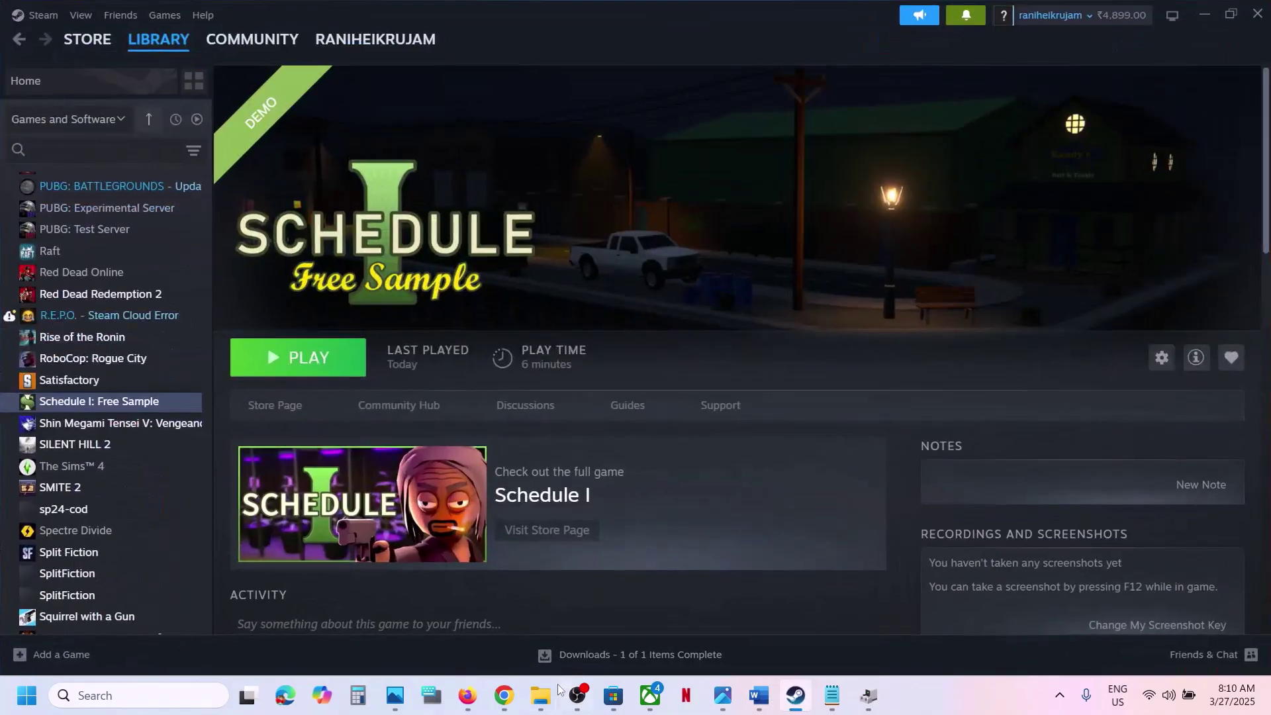
mouse_move(558, 689)
click(691, 626)
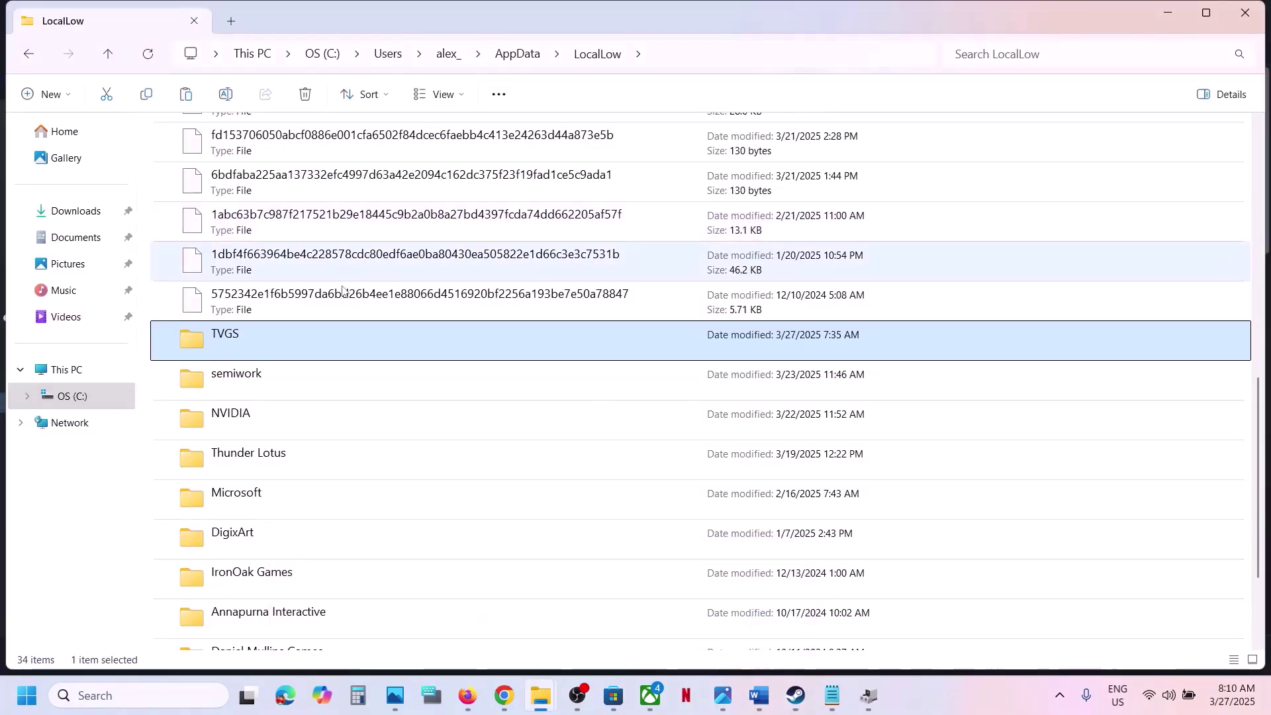
right_click(277, 341)
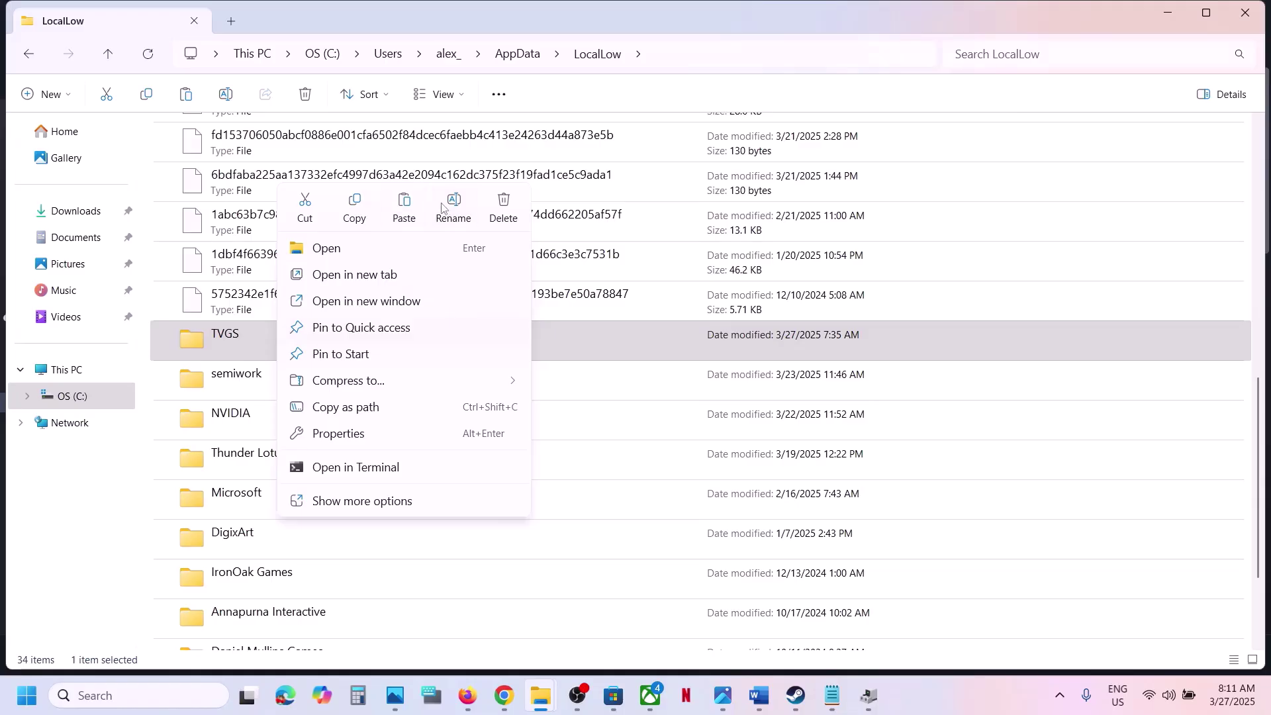
click(446, 208)
click(255, 332)
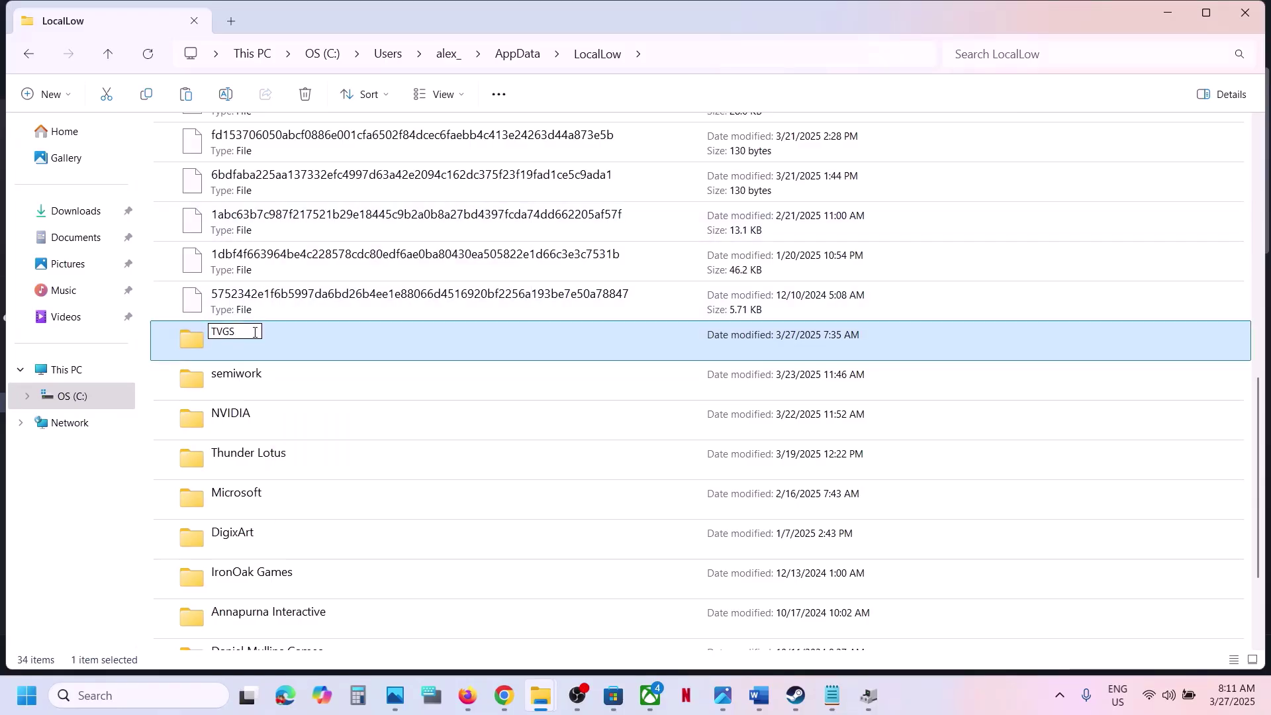
text(,)
click(1077, 416)
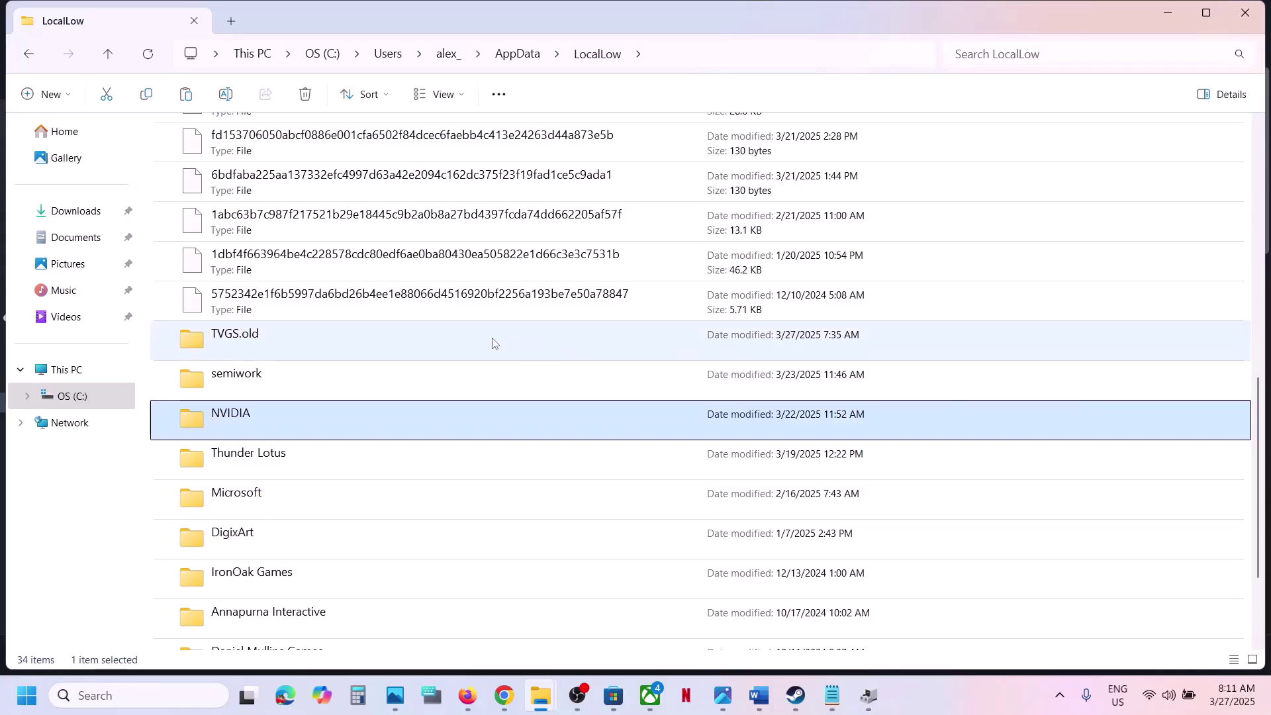
click(491, 342)
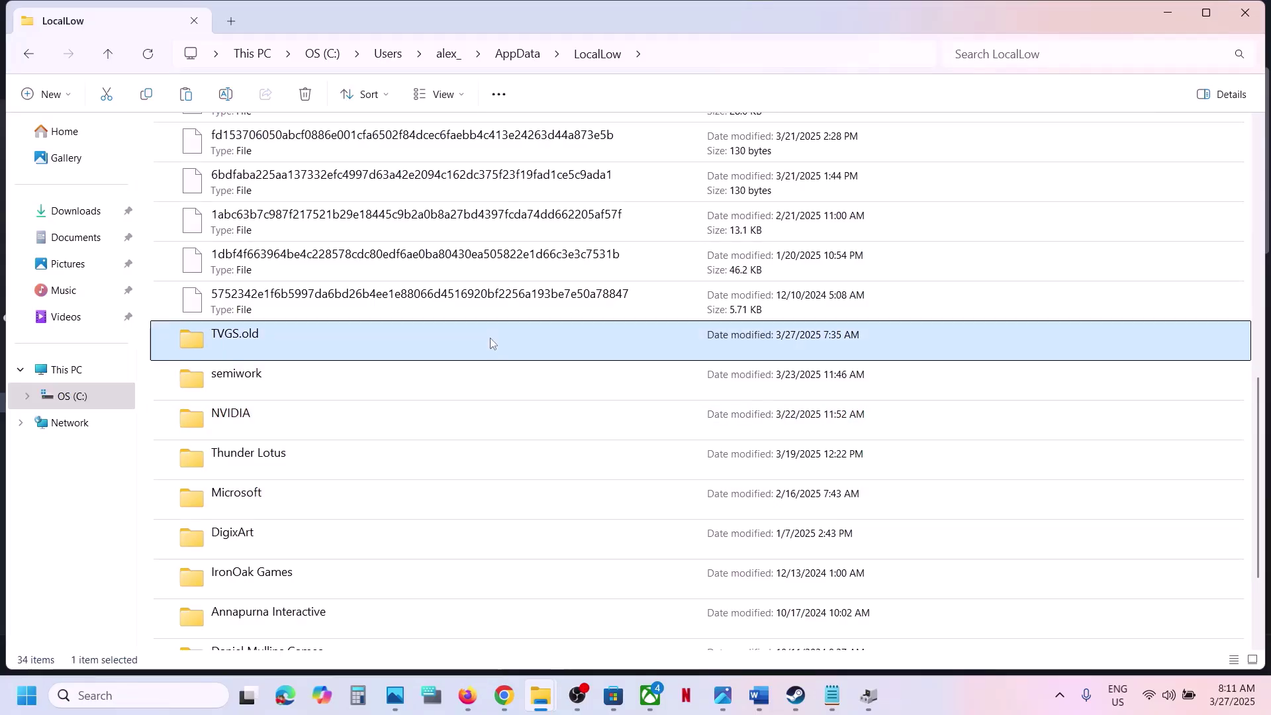
Switch to the Word notes and highlight the instruction "Rename/Delete the save game files"
click(794, 697)
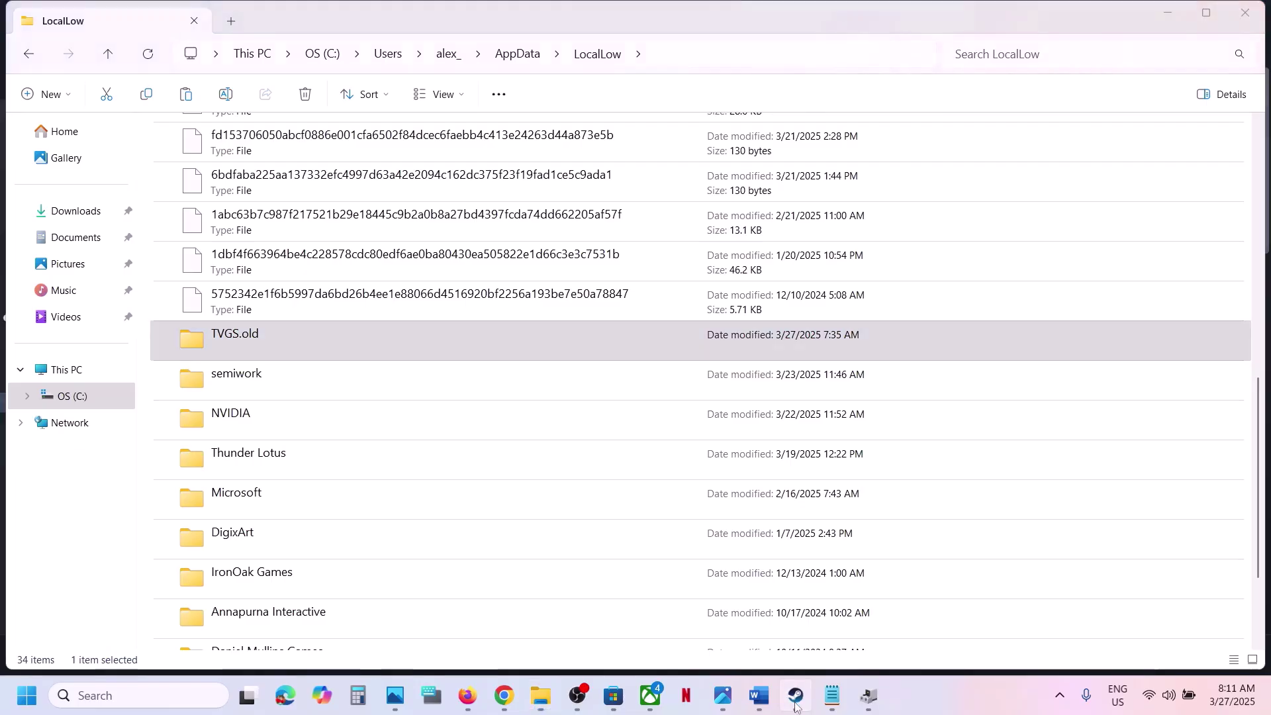
click(759, 696)
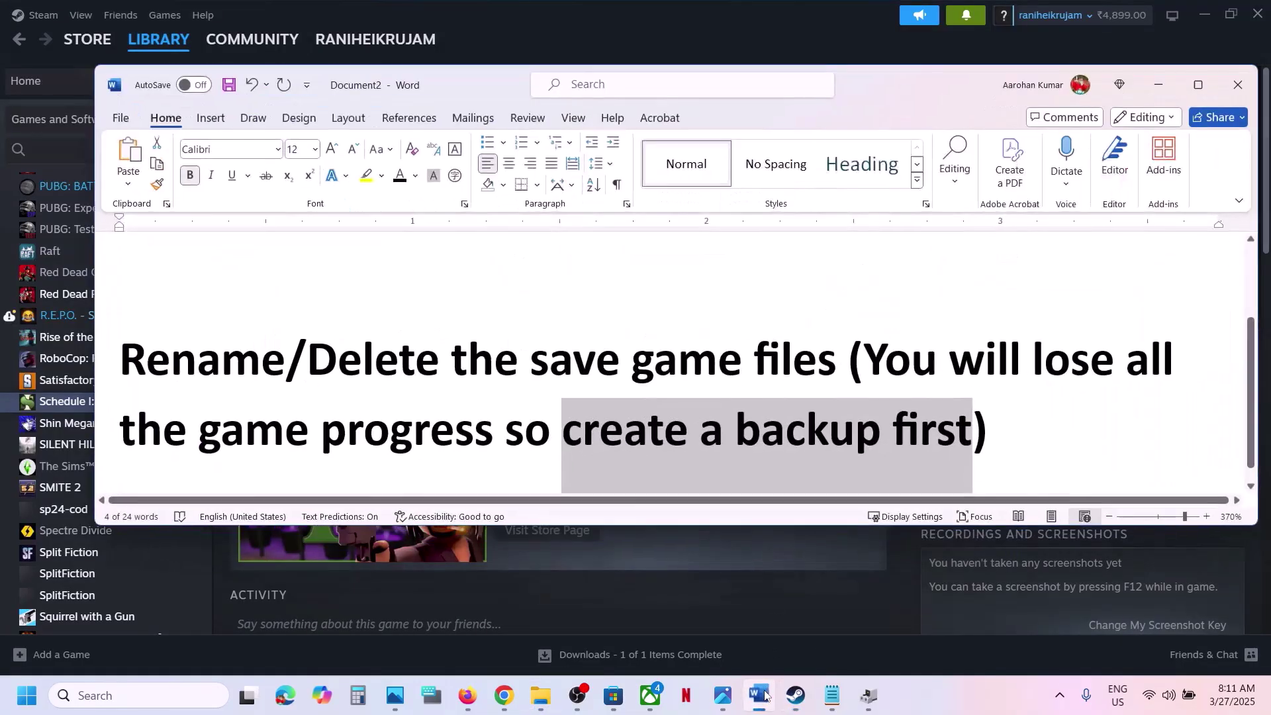
drag(239, 369, 841, 363)
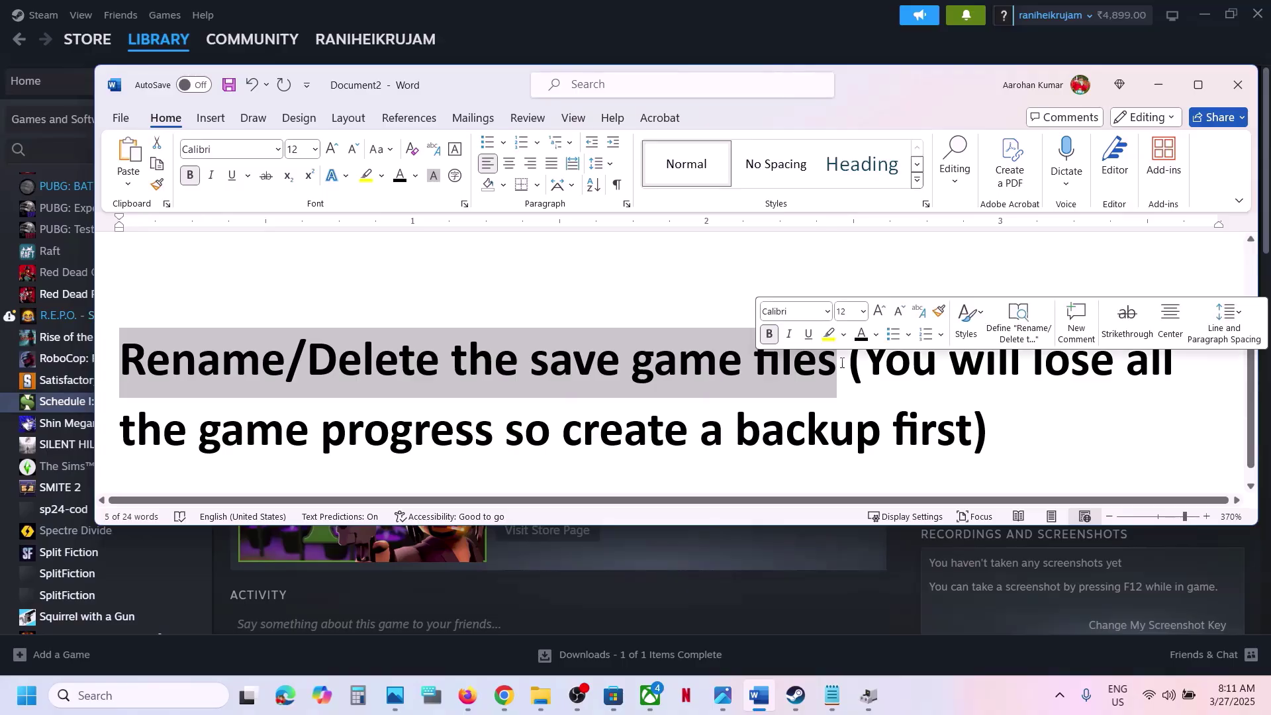
click(755, 30)
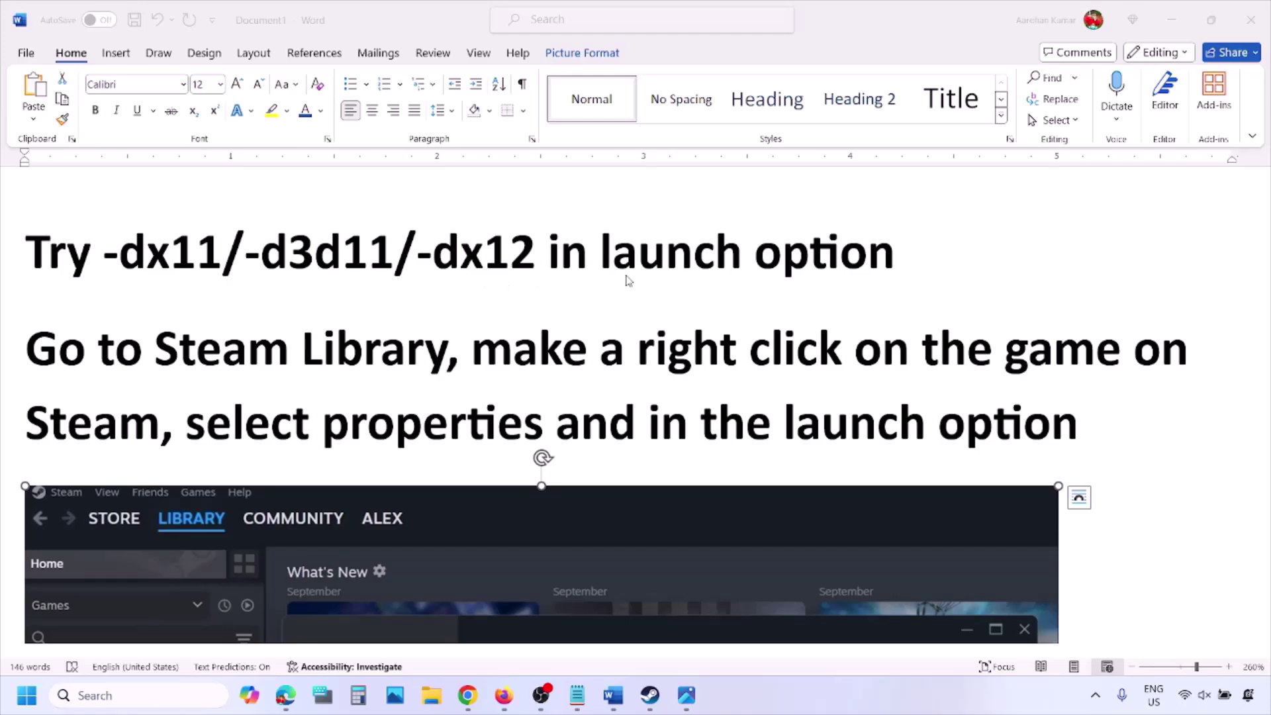
Review the Word instructions for opening the game's properties in the Steam Library and the example using the -dx11 launch option
scroll(341, 391, down, 3)
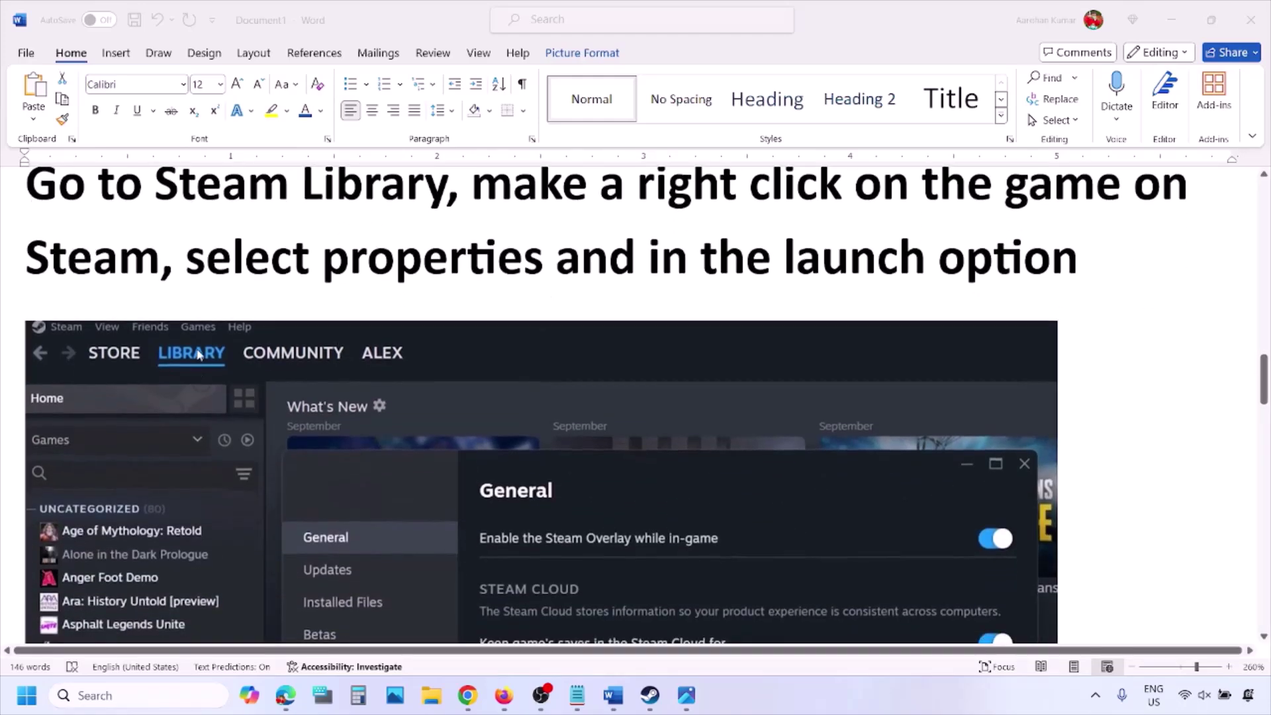
click(481, 199)
drag(482, 199, 1132, 195)
drag(311, 259, 546, 262)
scroll(547, 265, down, 8)
scroll(547, 265, up, 2)
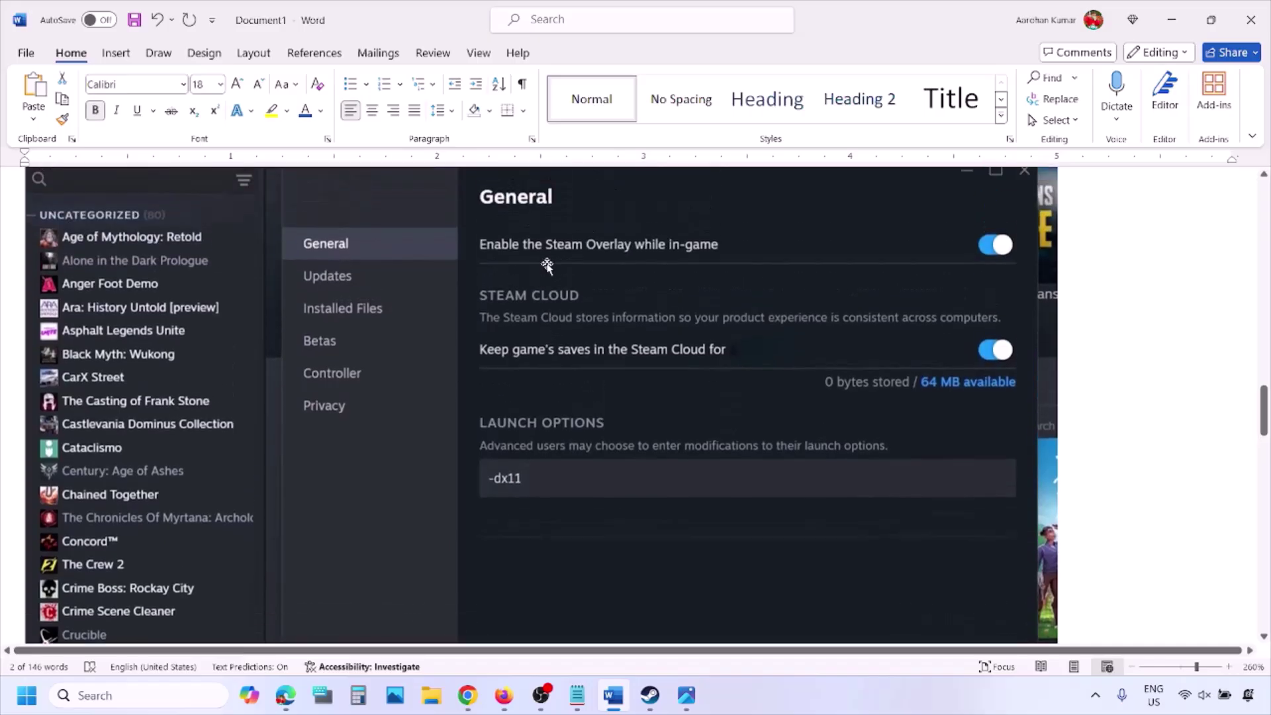
right_click(547, 263)
click(497, 482)
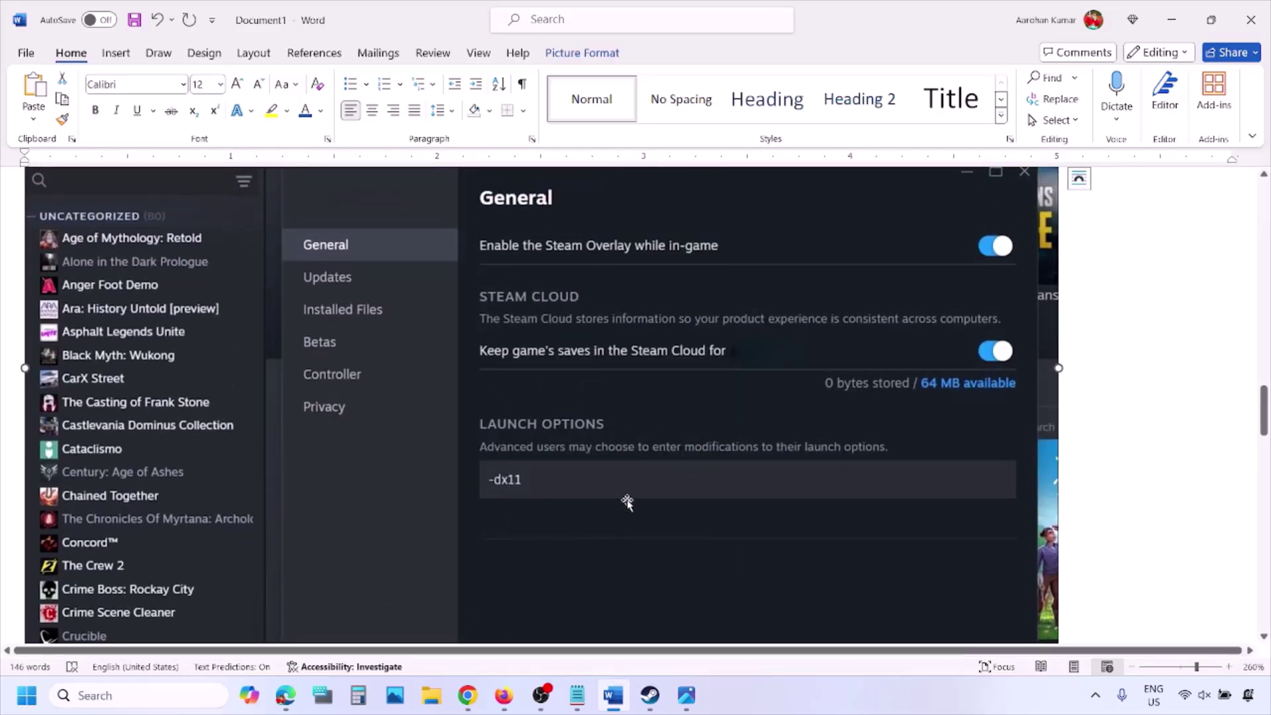
Examine the example screenshots for the -d3d11 and -dx12 launch options further down the document
scroll(627, 501, down, 14)
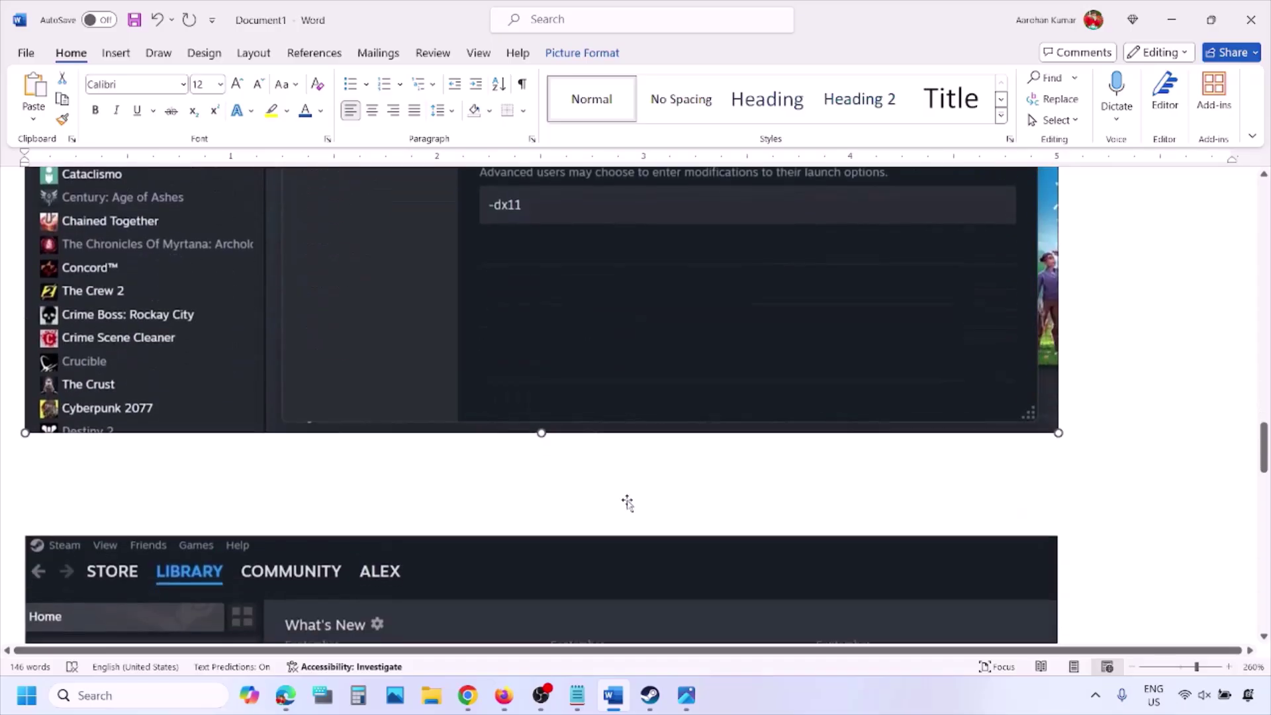
scroll(627, 501, down, 5)
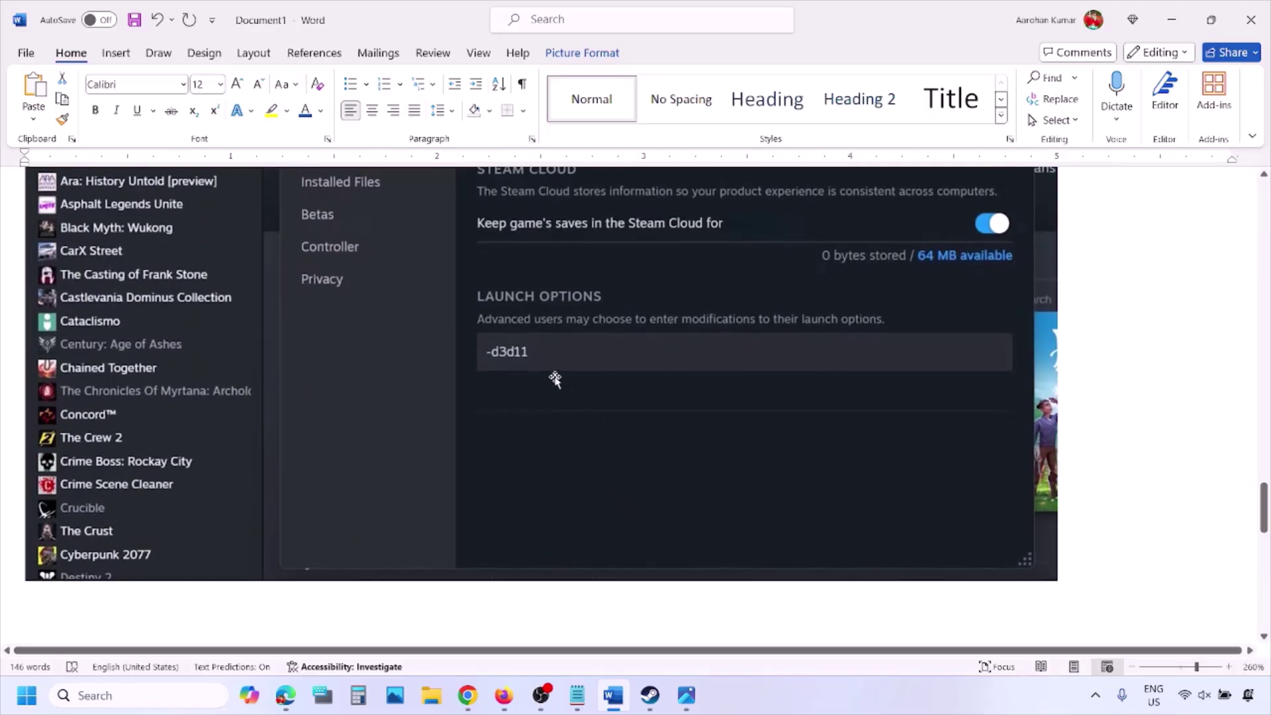
scroll(556, 376, up, 1)
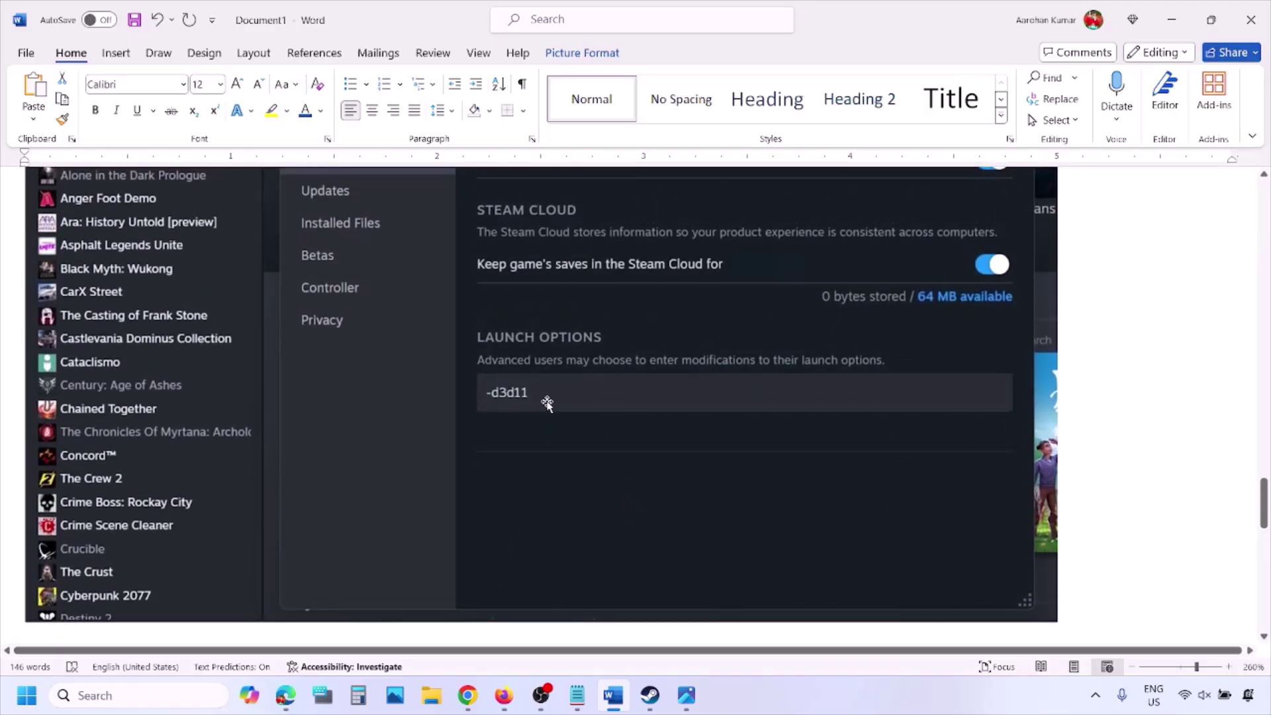
scroll(570, 405, down, 10)
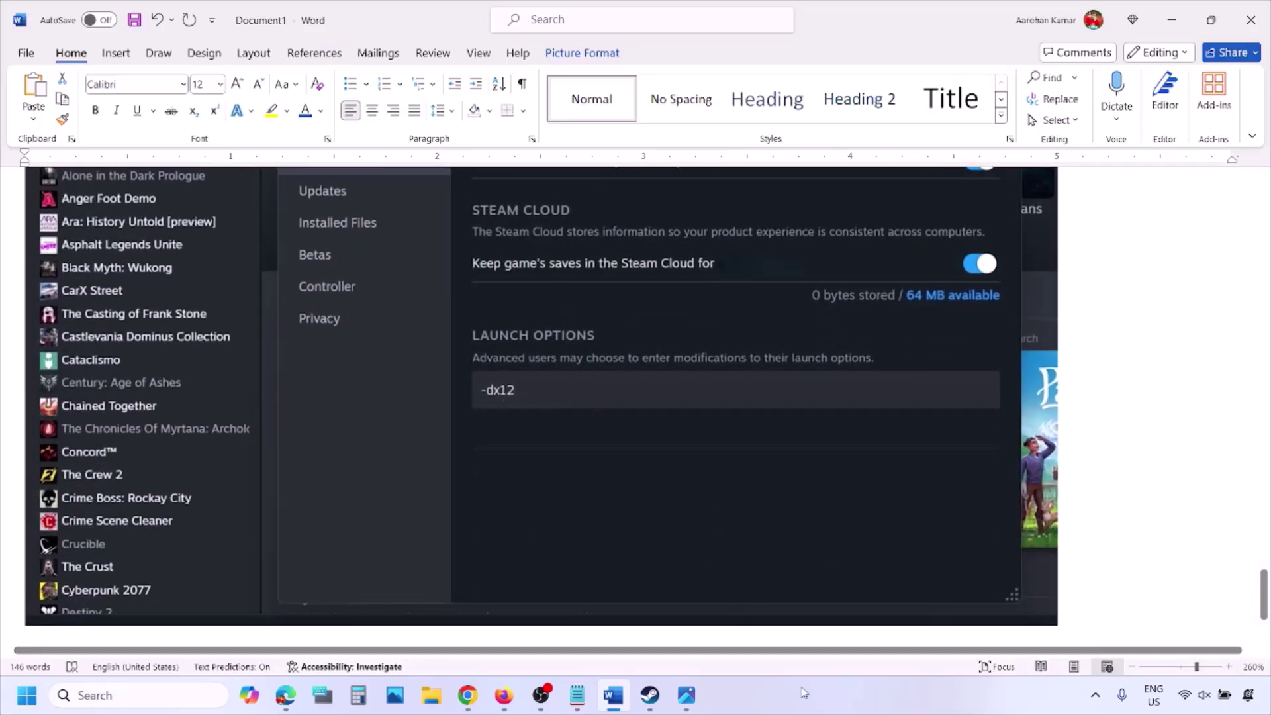
Switch to Steam, look up the computer's Restart power option, and go back to the Word notes
key(alt+Tab)
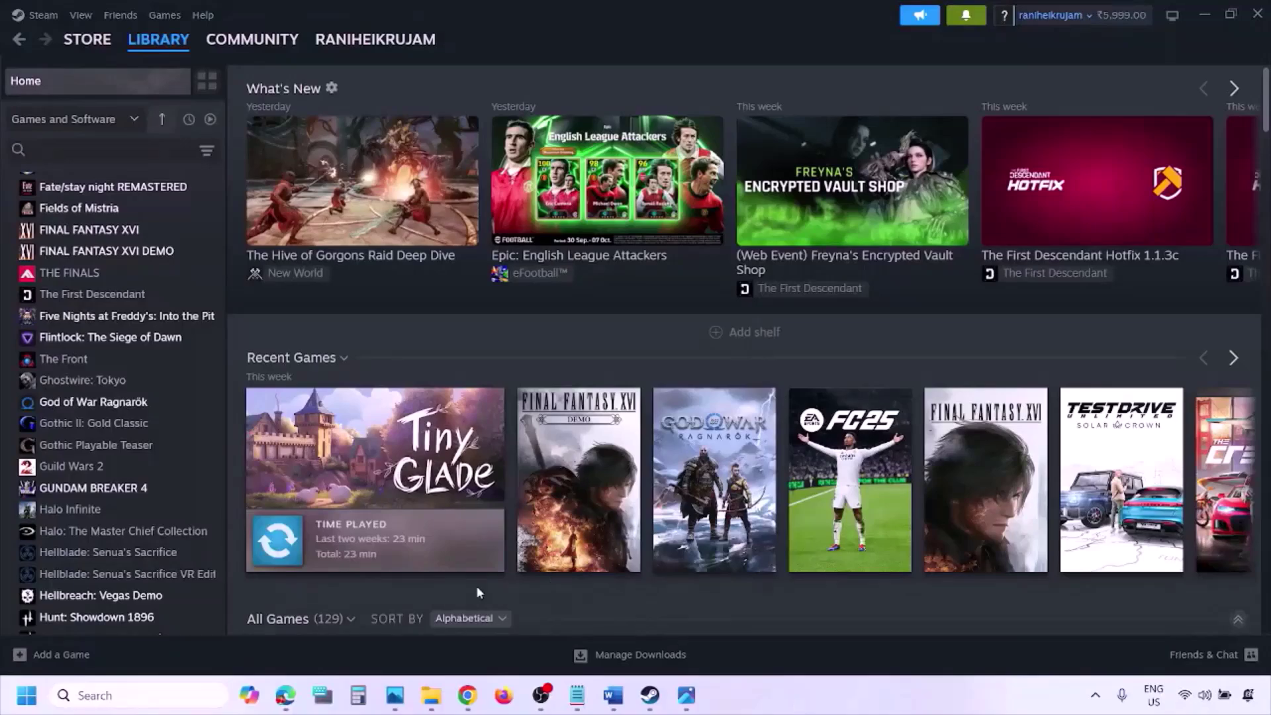
key(super)
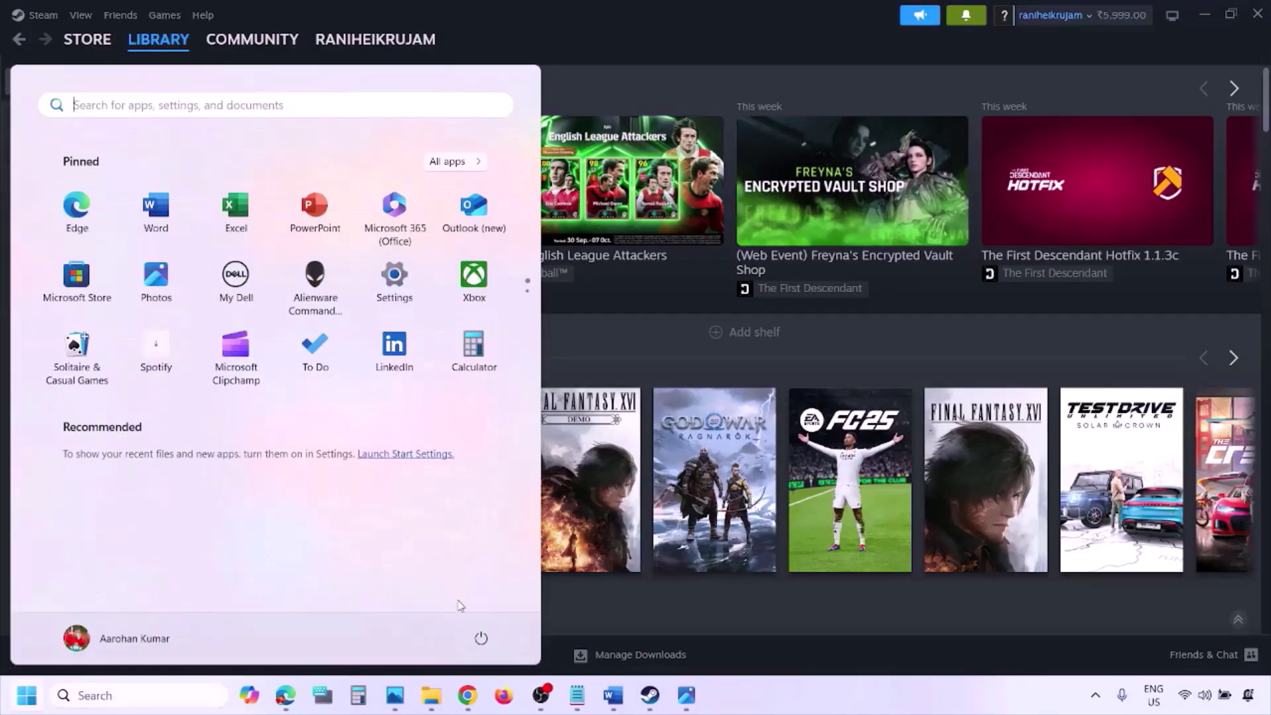
click(481, 638)
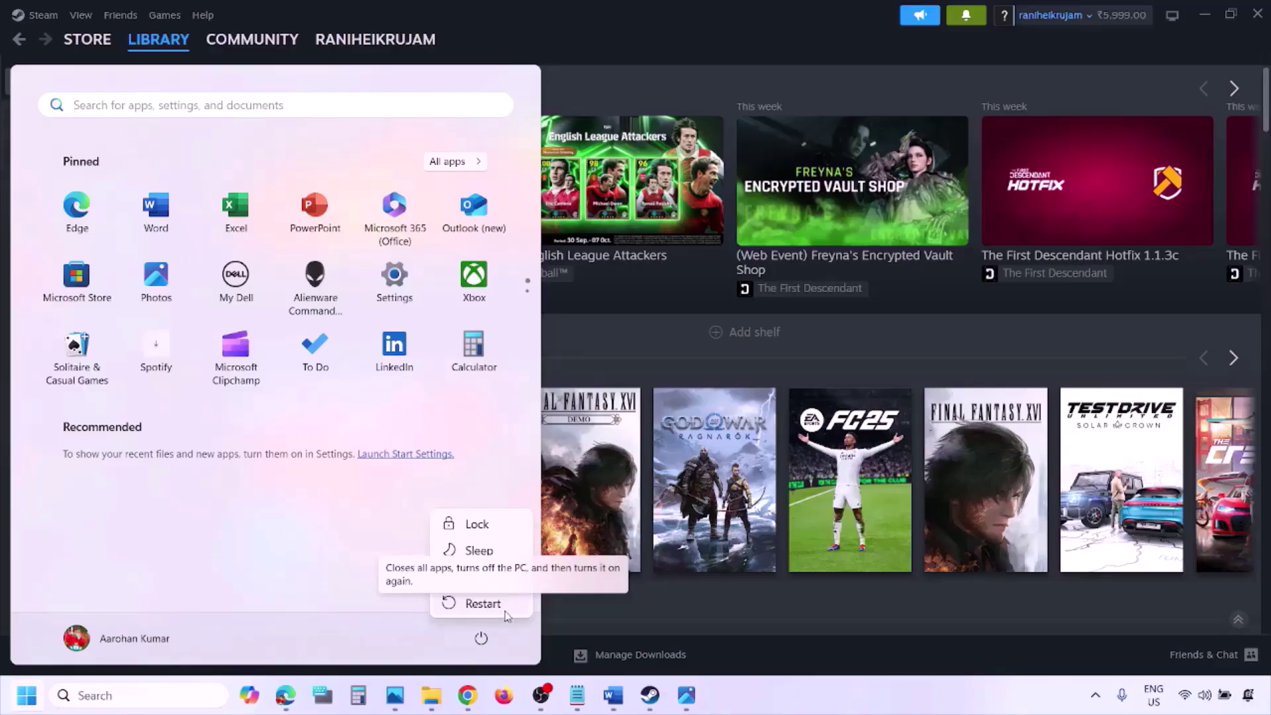
click(619, 705)
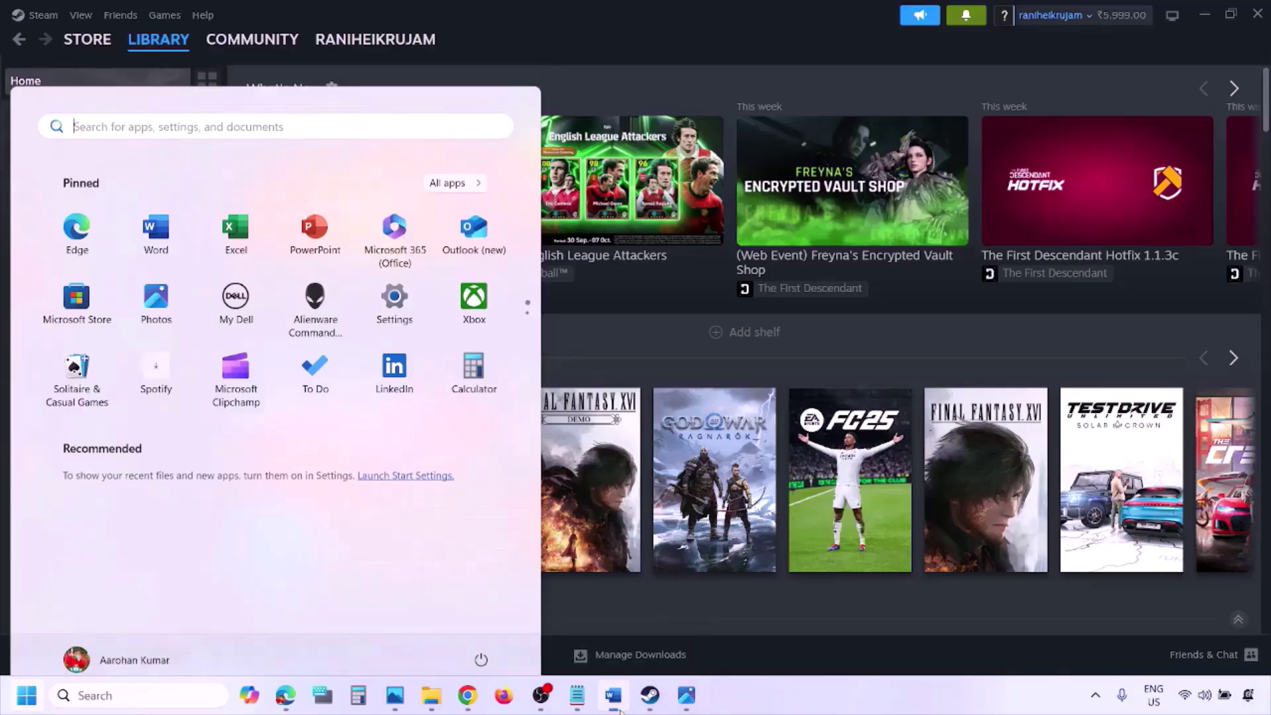
Examine the example images 1.png and 2.png for browsing the game's local files and opening the executable's properties
drag(221, 478, 360, 523)
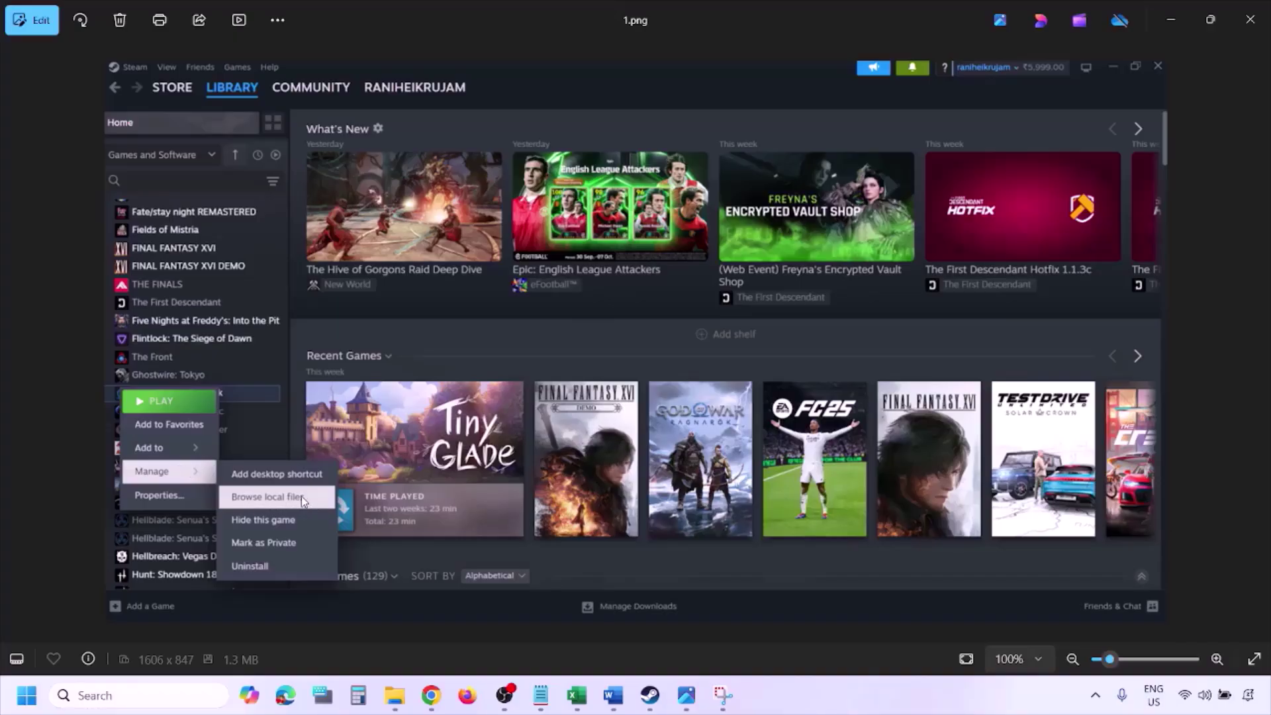
scroll(300, 495, up, 2)
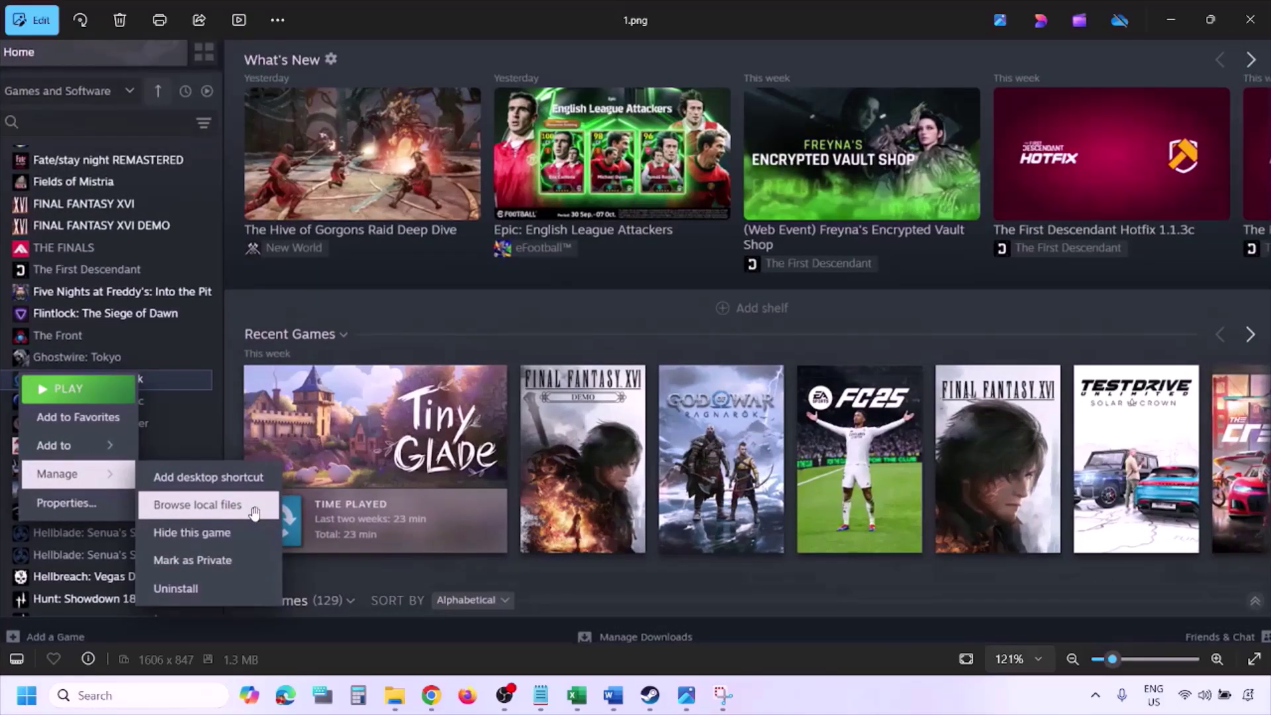
scroll(254, 512, down, 2)
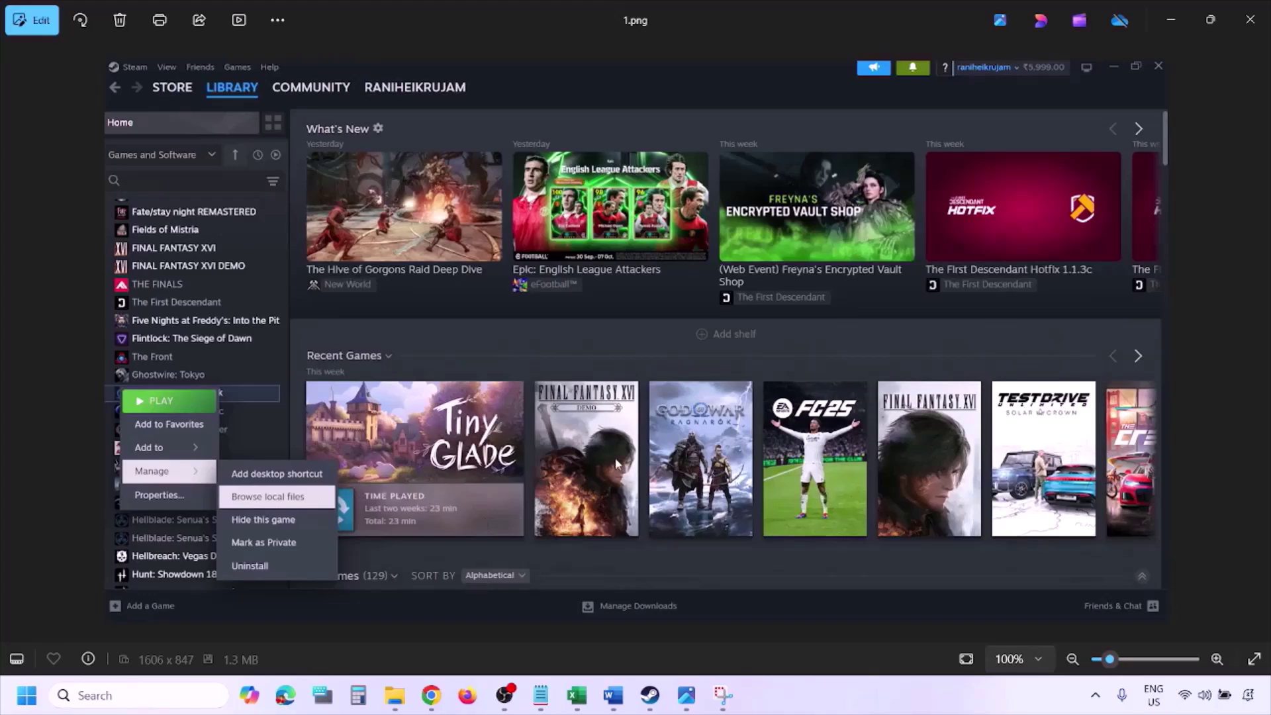
key(Right)
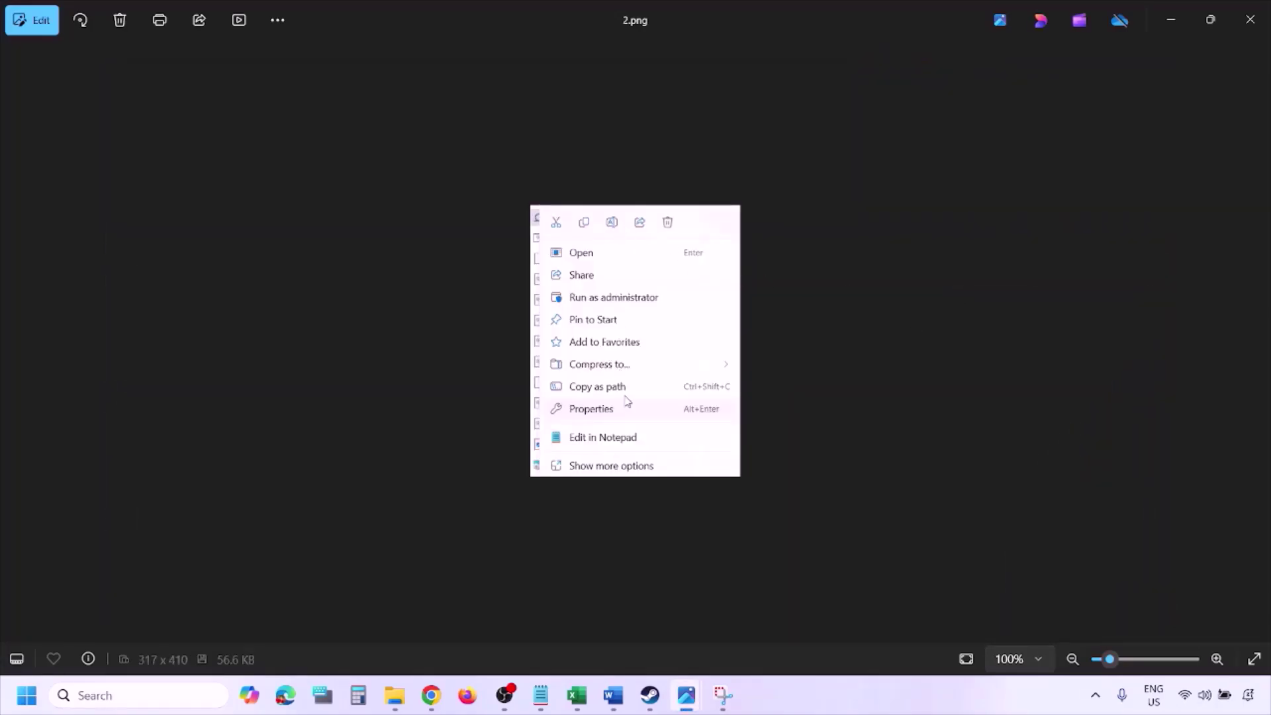
scroll(627, 401, up, 5)
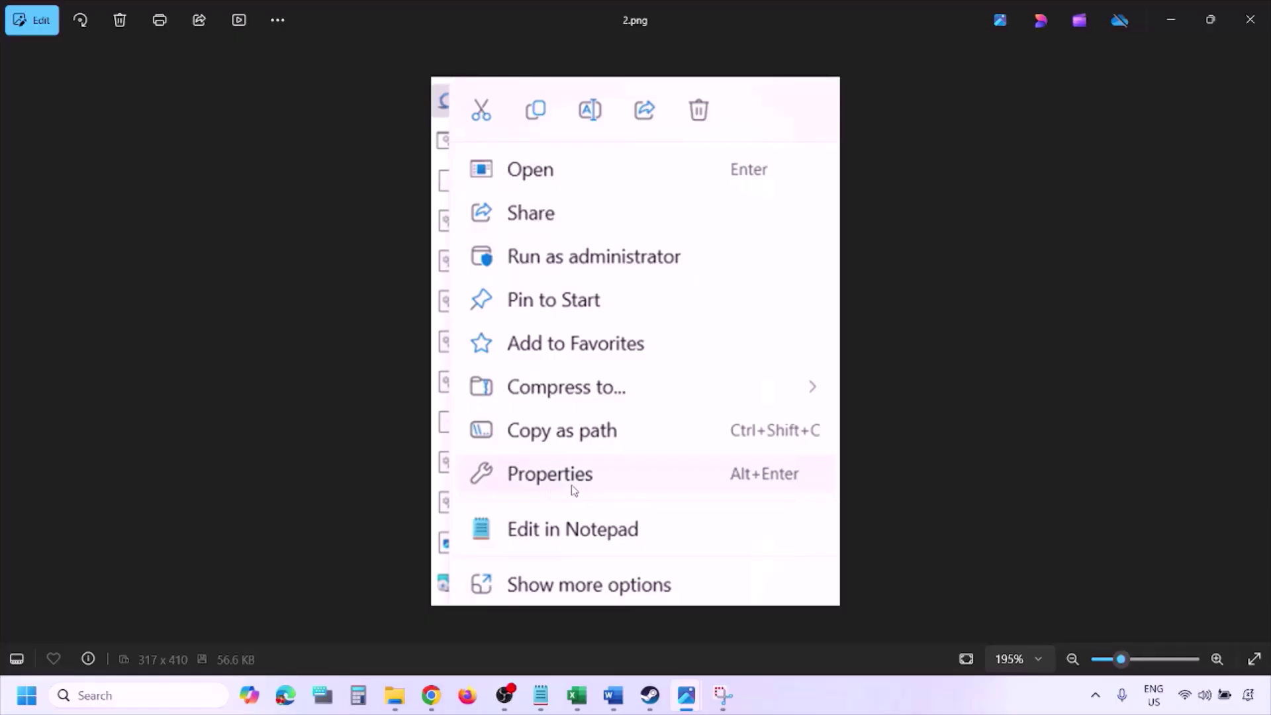
scroll(584, 488, down, 5)
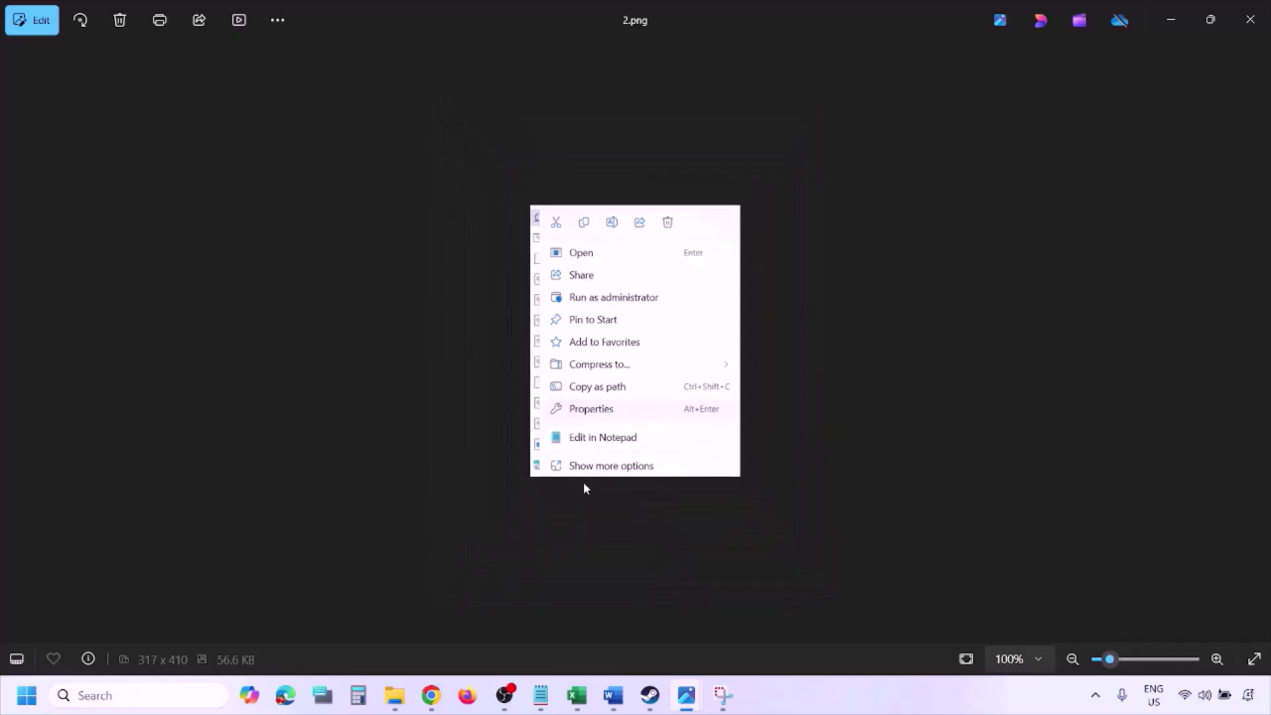
Examine the compatibility settings in 3.png, where the program is set to run as an administrator
key(Right)
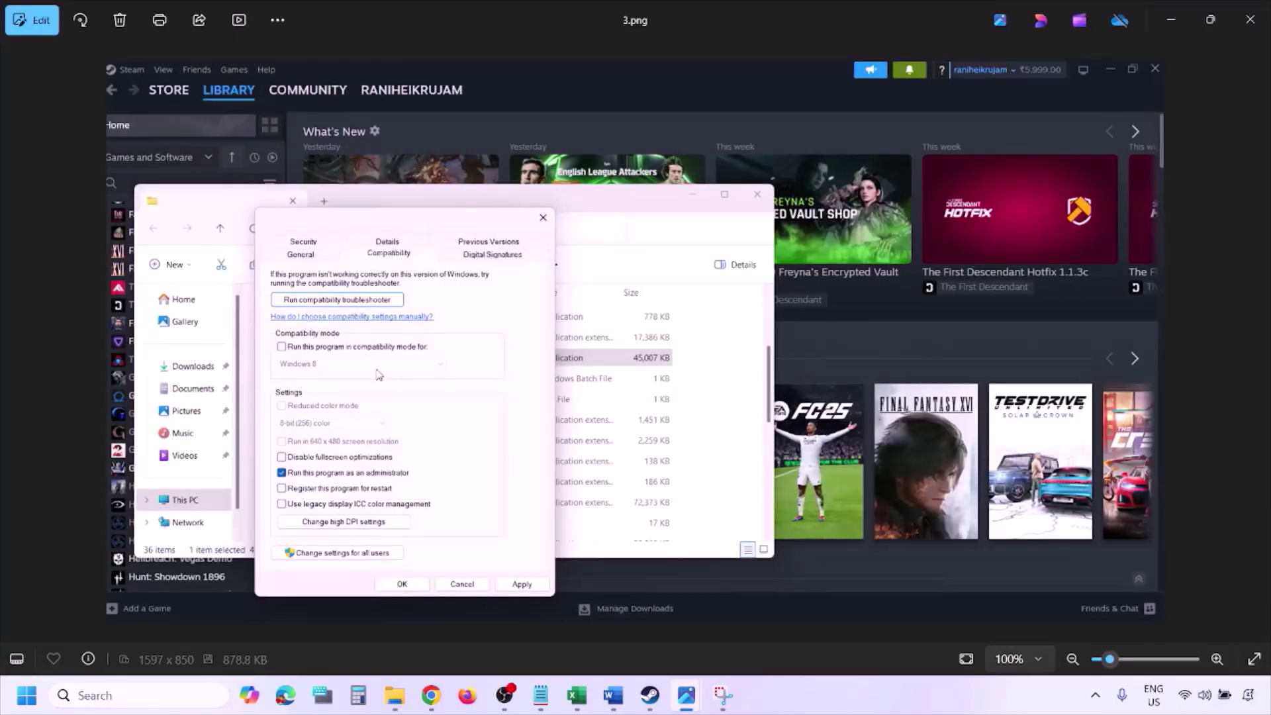
scroll(379, 374, up, 2)
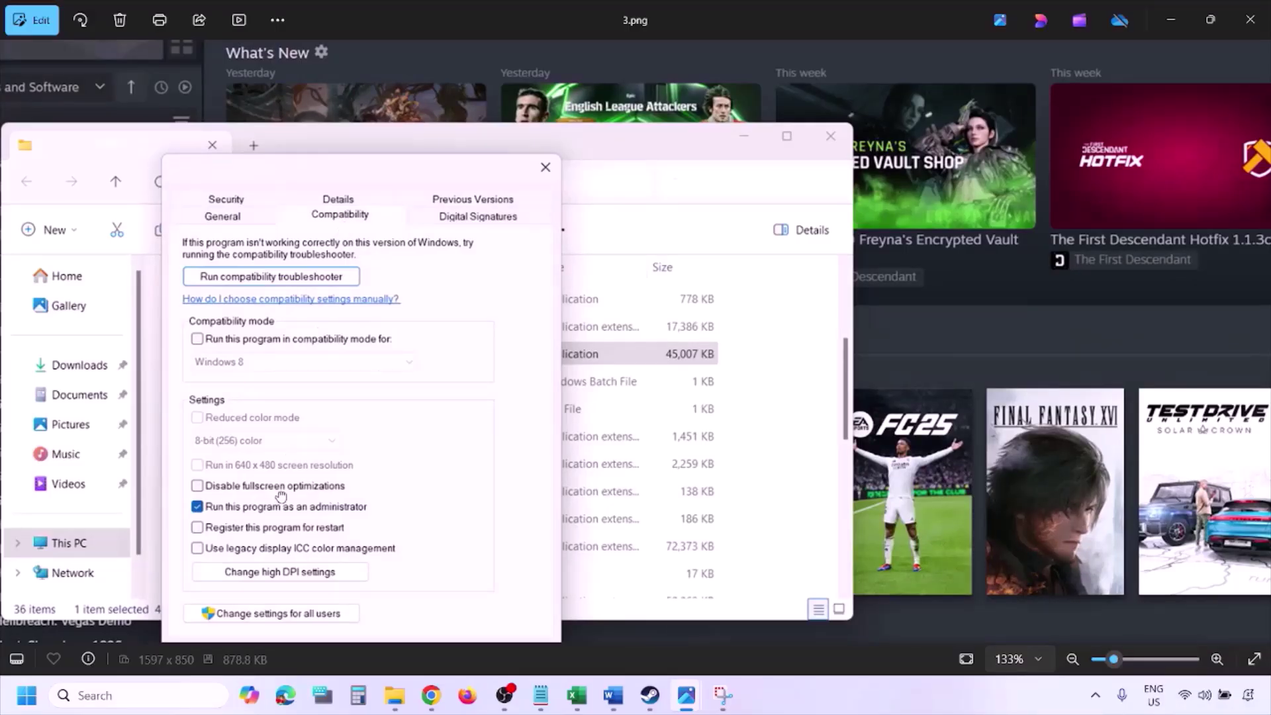
drag(281, 497, 282, 434)
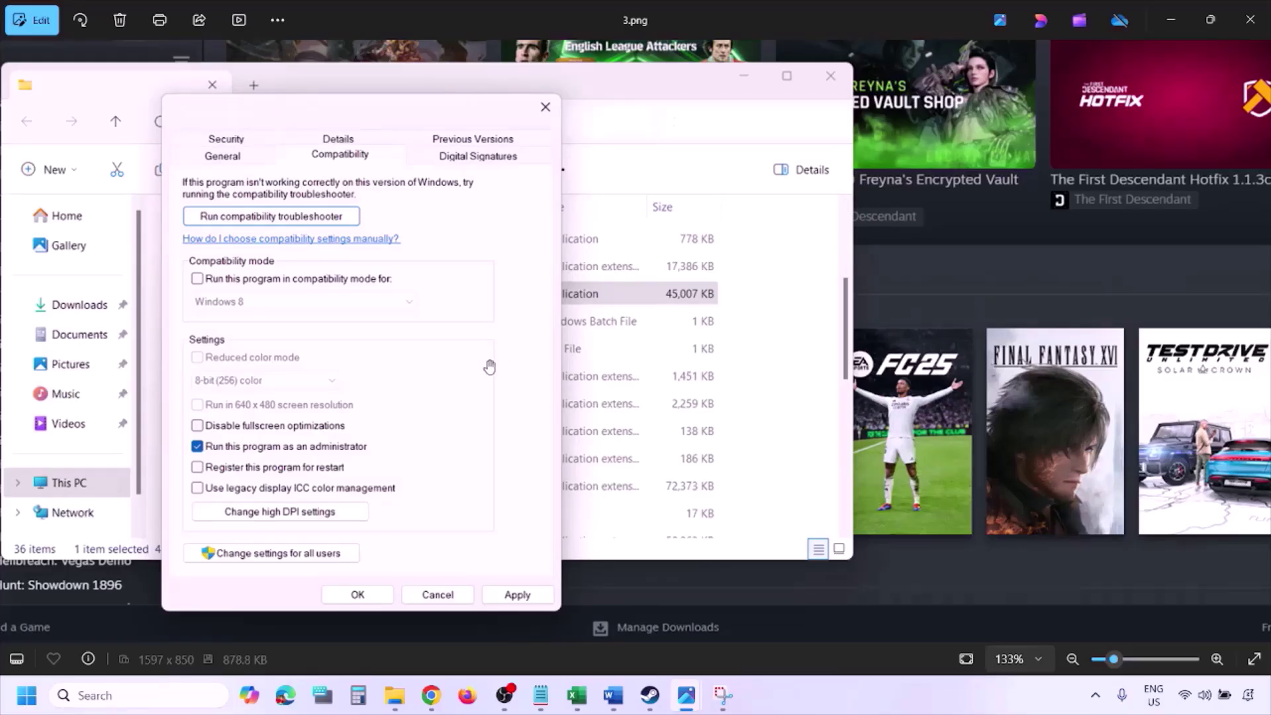
scroll(490, 366, down, 2)
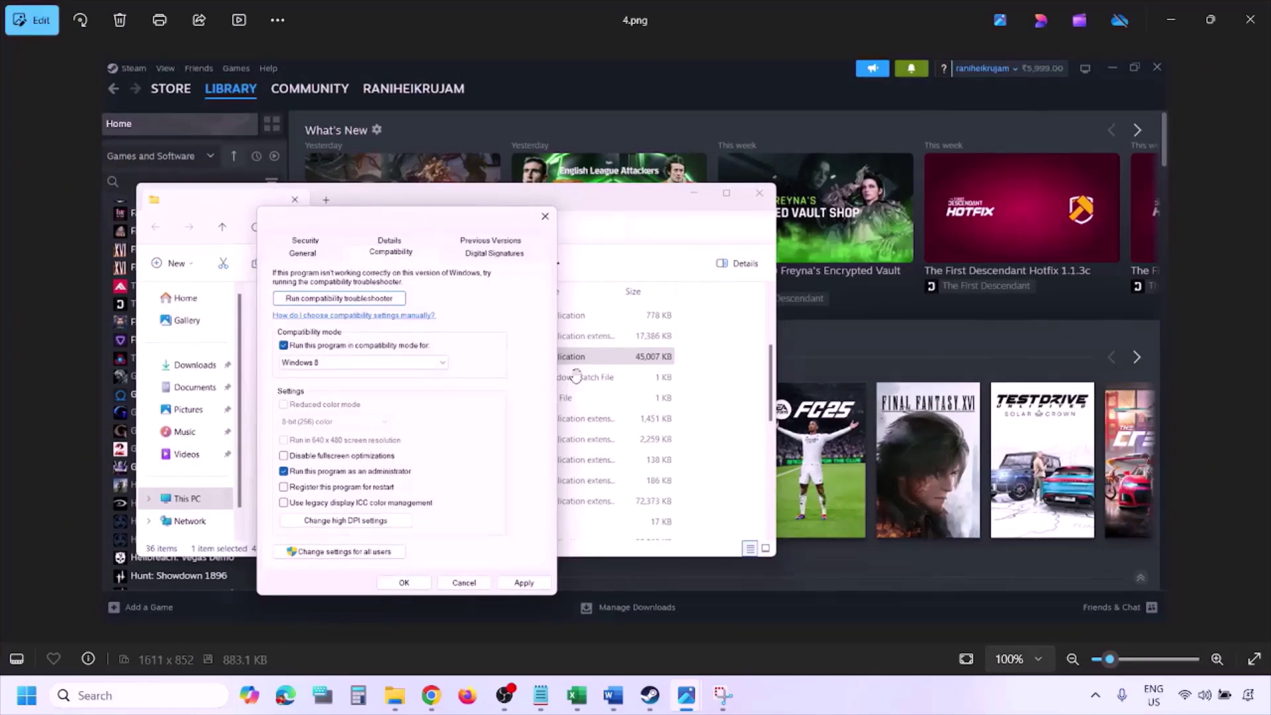
Examine the Windows 8 compatibility mode setting in 4.png and advance to the list of Windows versions in 5.png
scroll(574, 374, up, 3)
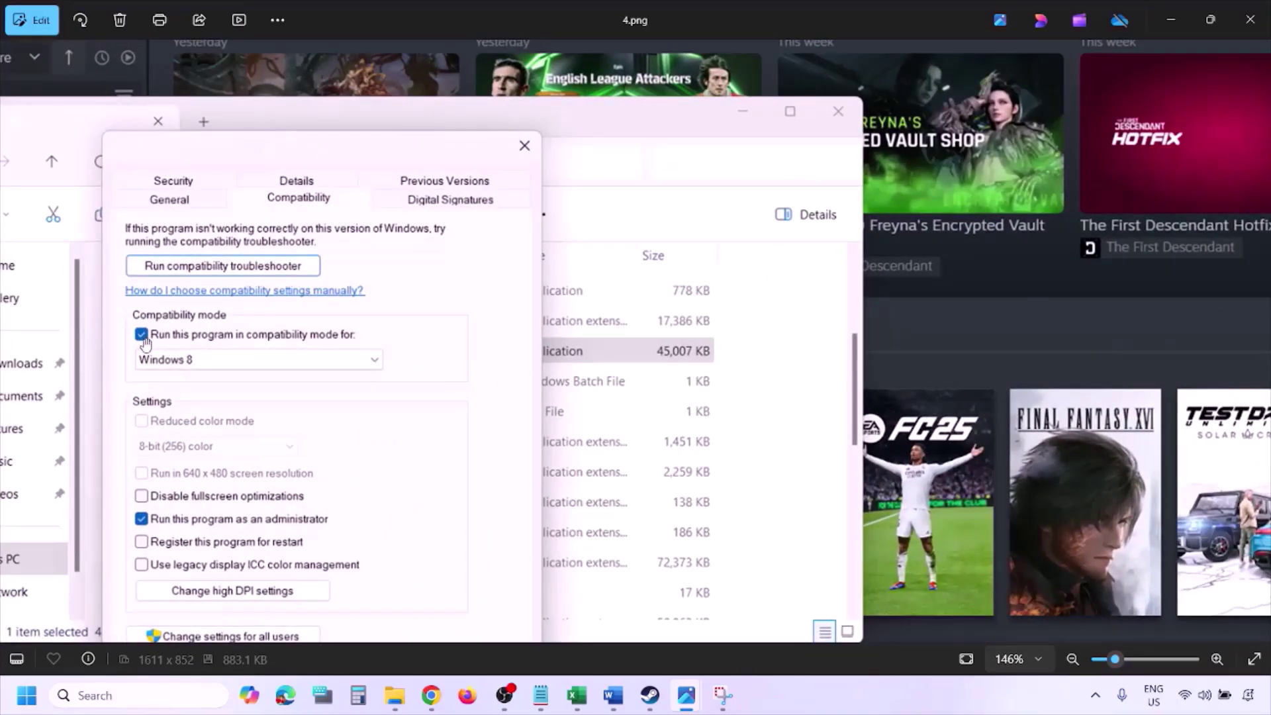
drag(170, 354, 177, 309)
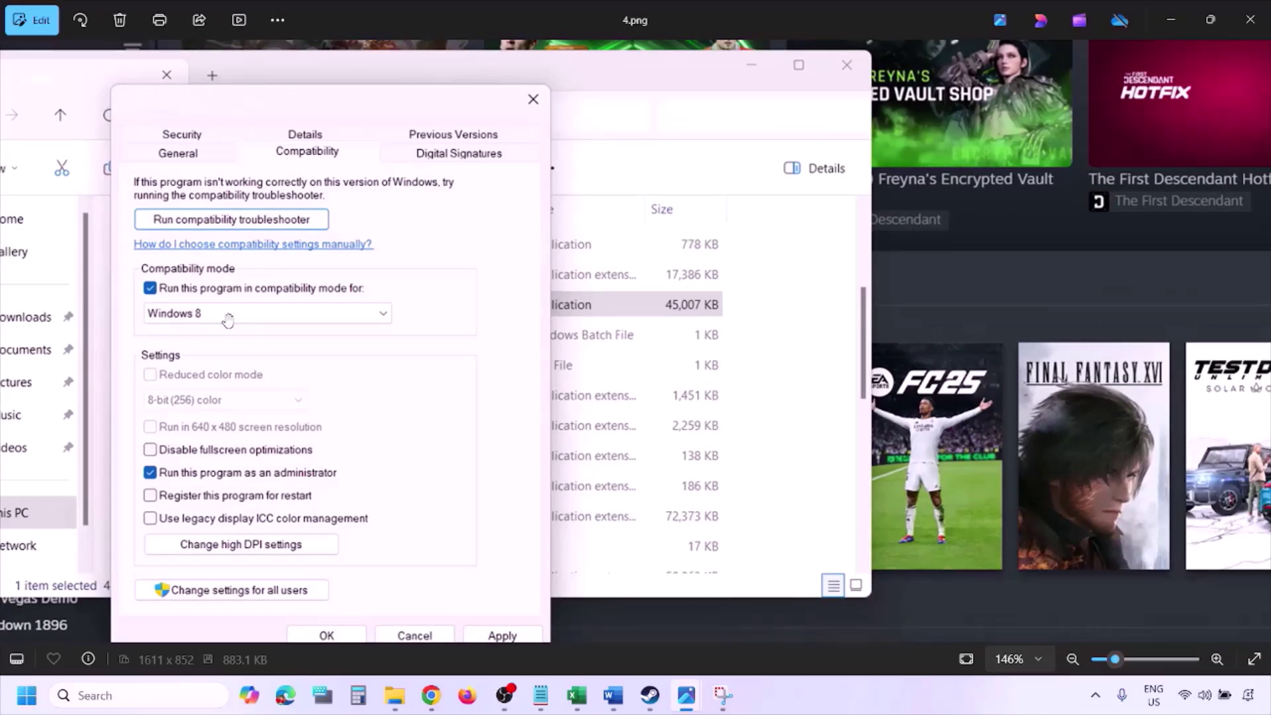
drag(488, 490, 495, 453)
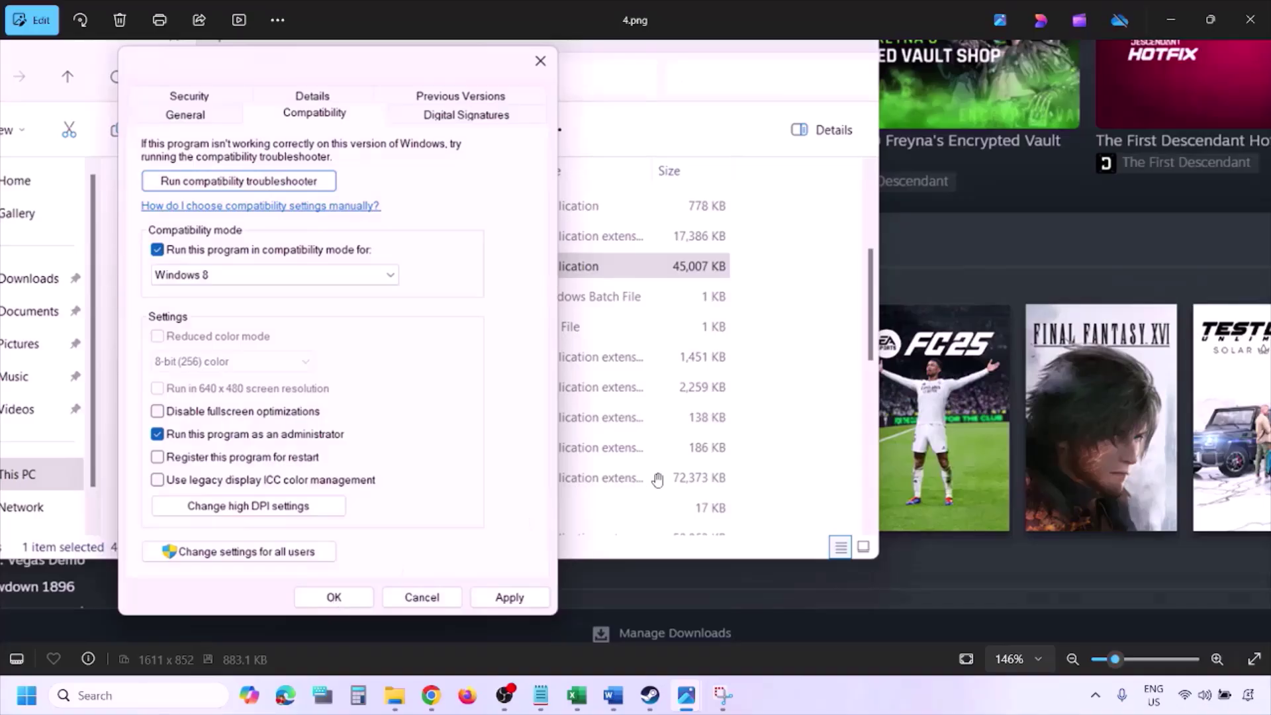
scroll(711, 458, down, 3)
key(Right)
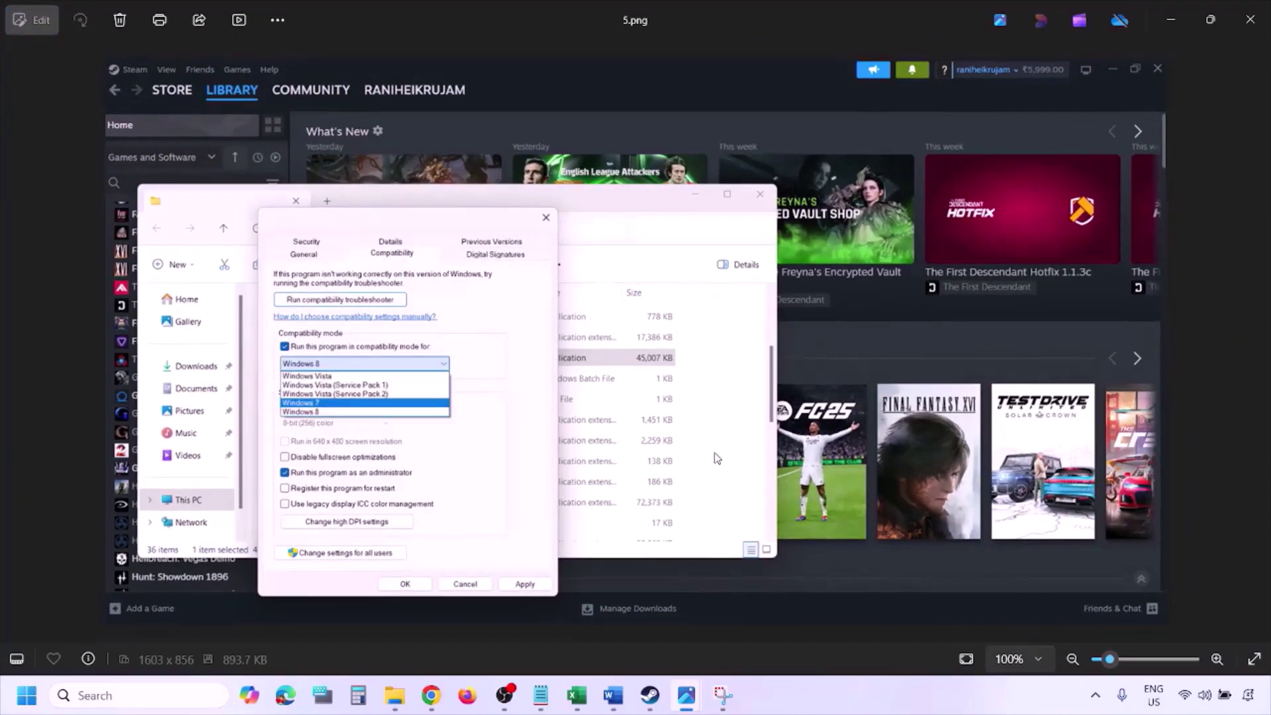
Examine the Windows 7 choice in the compatibility version list in 5.png and advance to 6.png
scroll(411, 394, up, 3)
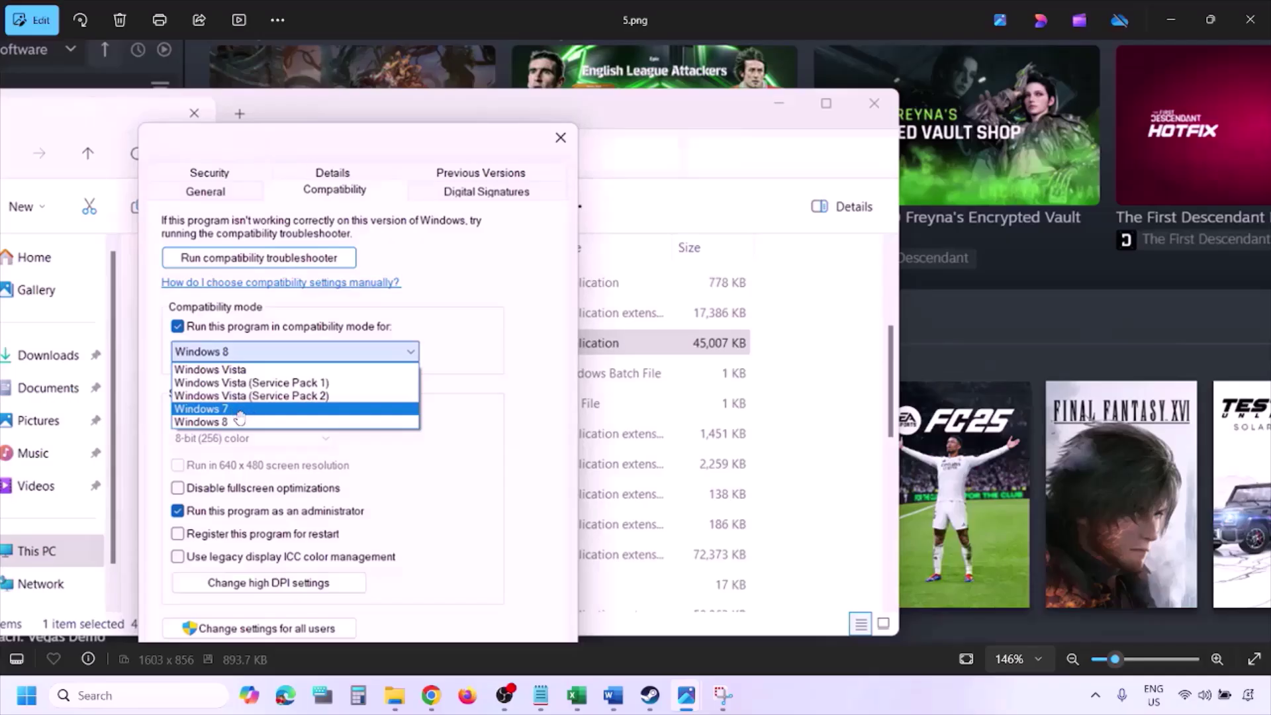
scroll(519, 570, down, 3)
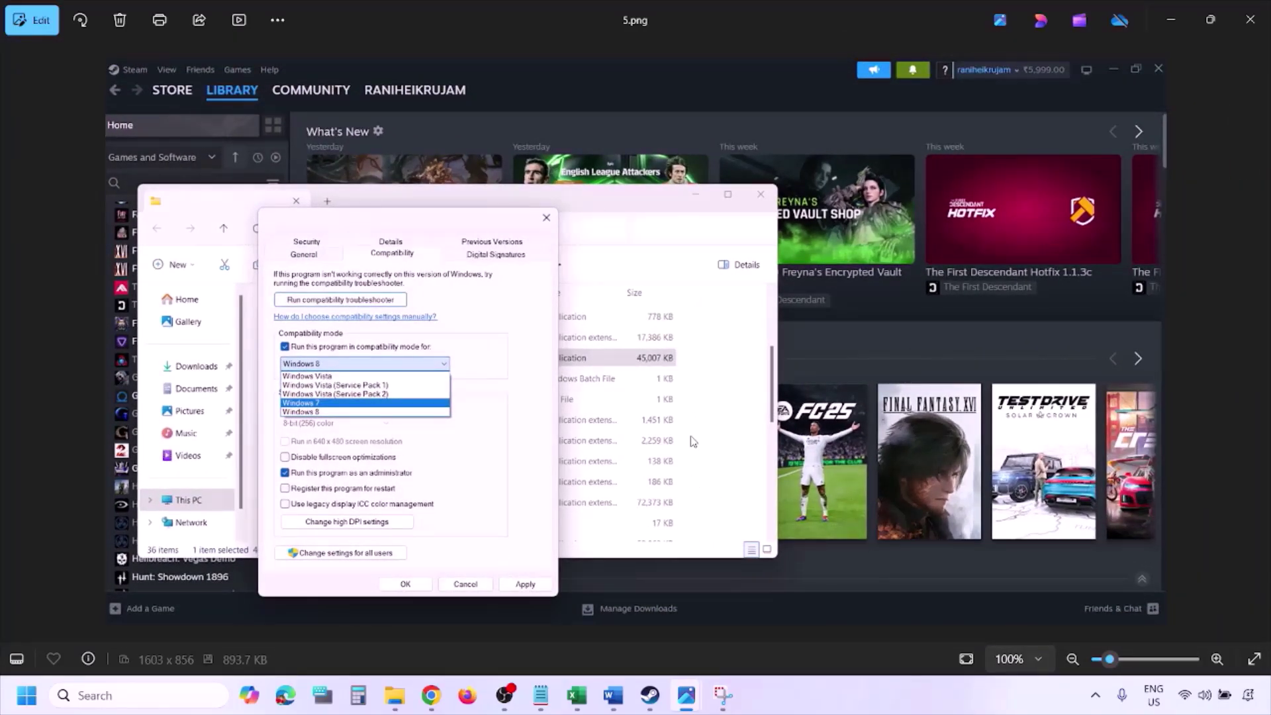
key(Right)
Examine the compatibility settings in 6.png, including the disabled fullscreen optimizations and the confirmation options, and advance to 7.png
scroll(414, 389, up, 3)
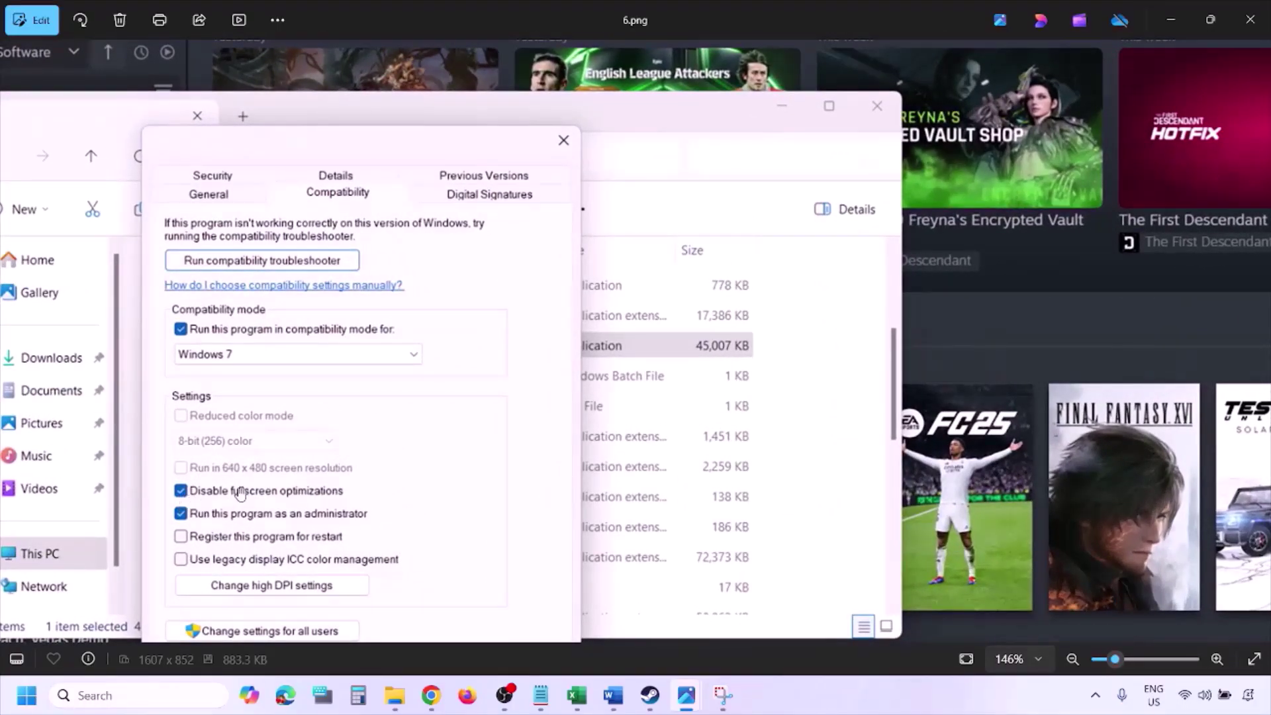
drag(360, 476, 417, 387)
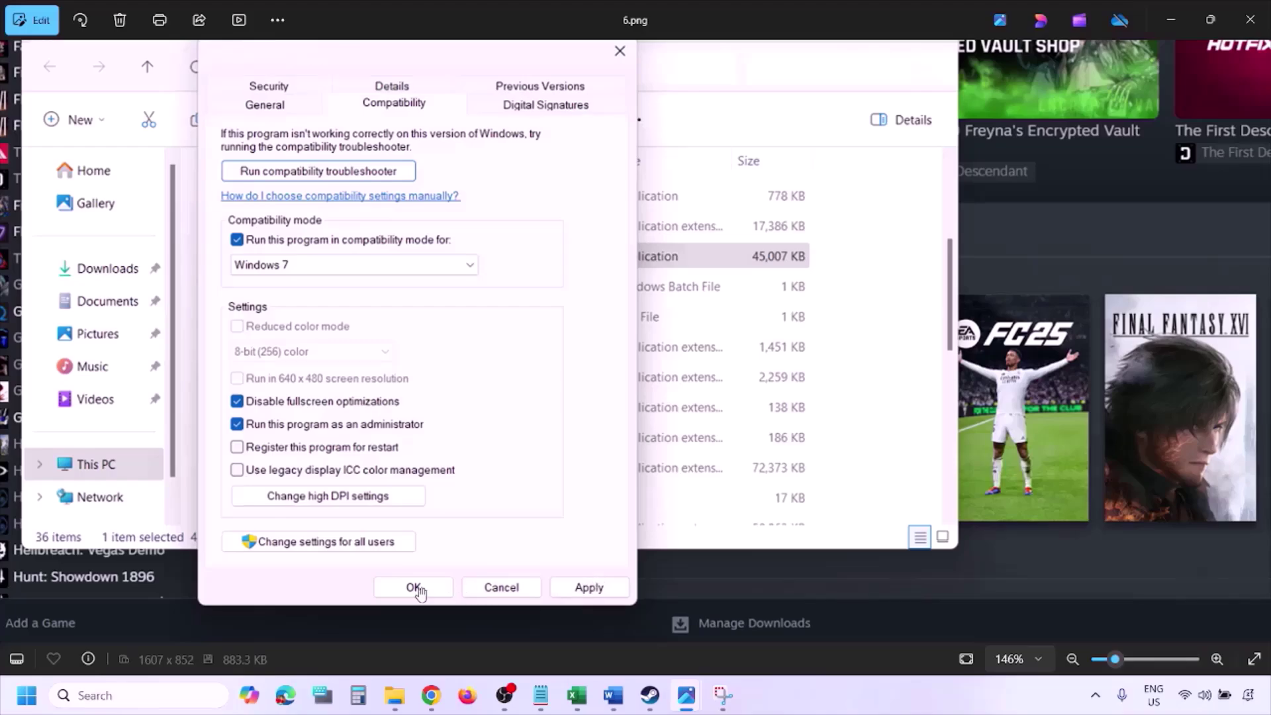
scroll(442, 587, down, 5)
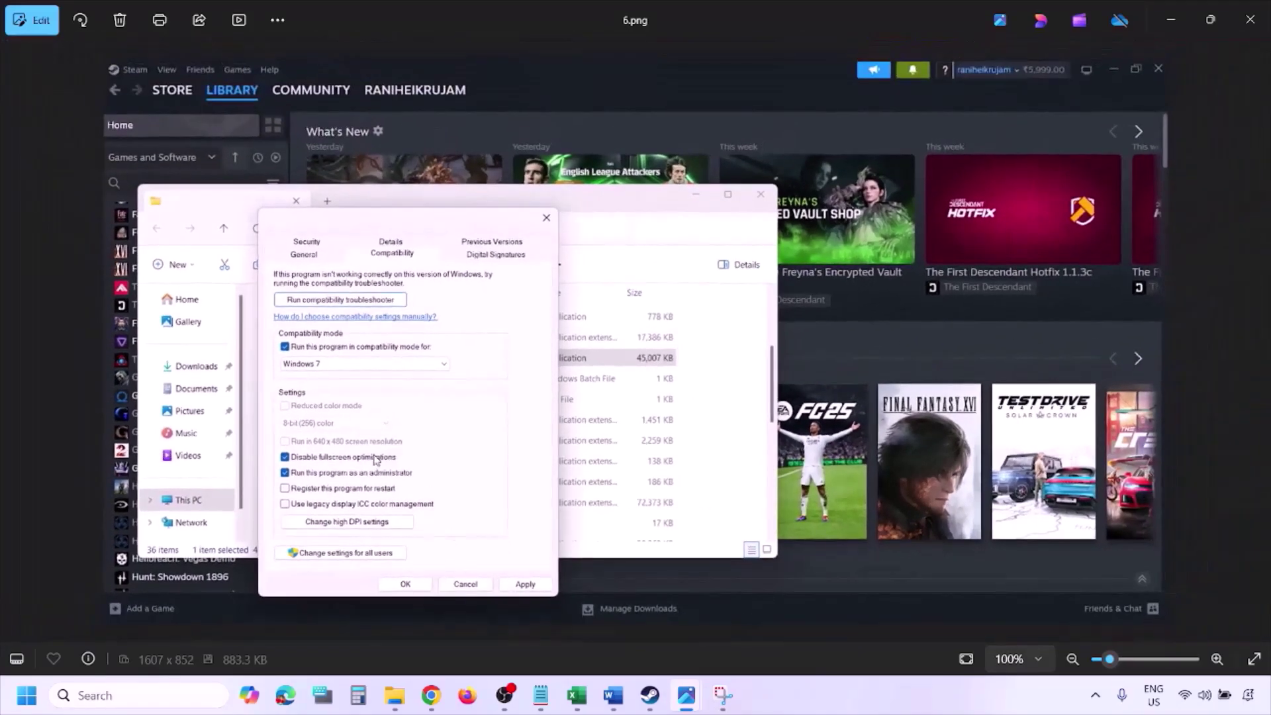
scroll(351, 453, up, 5)
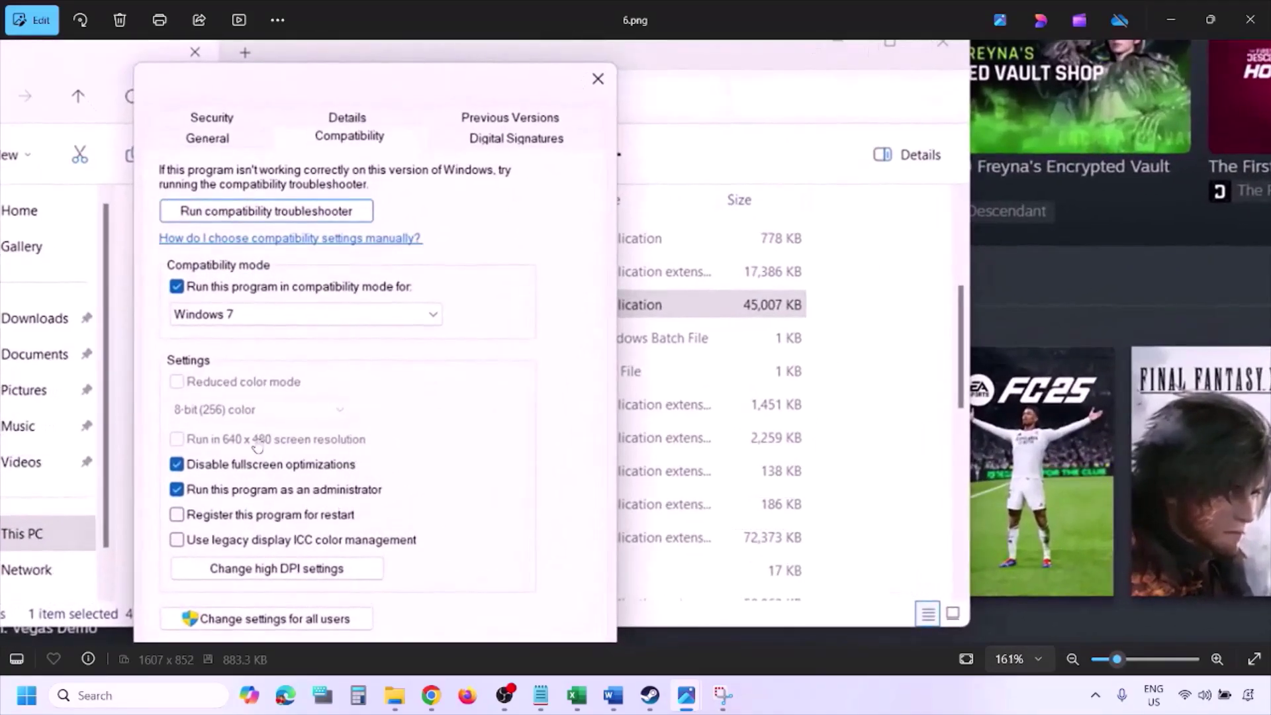
drag(247, 438, 312, 425)
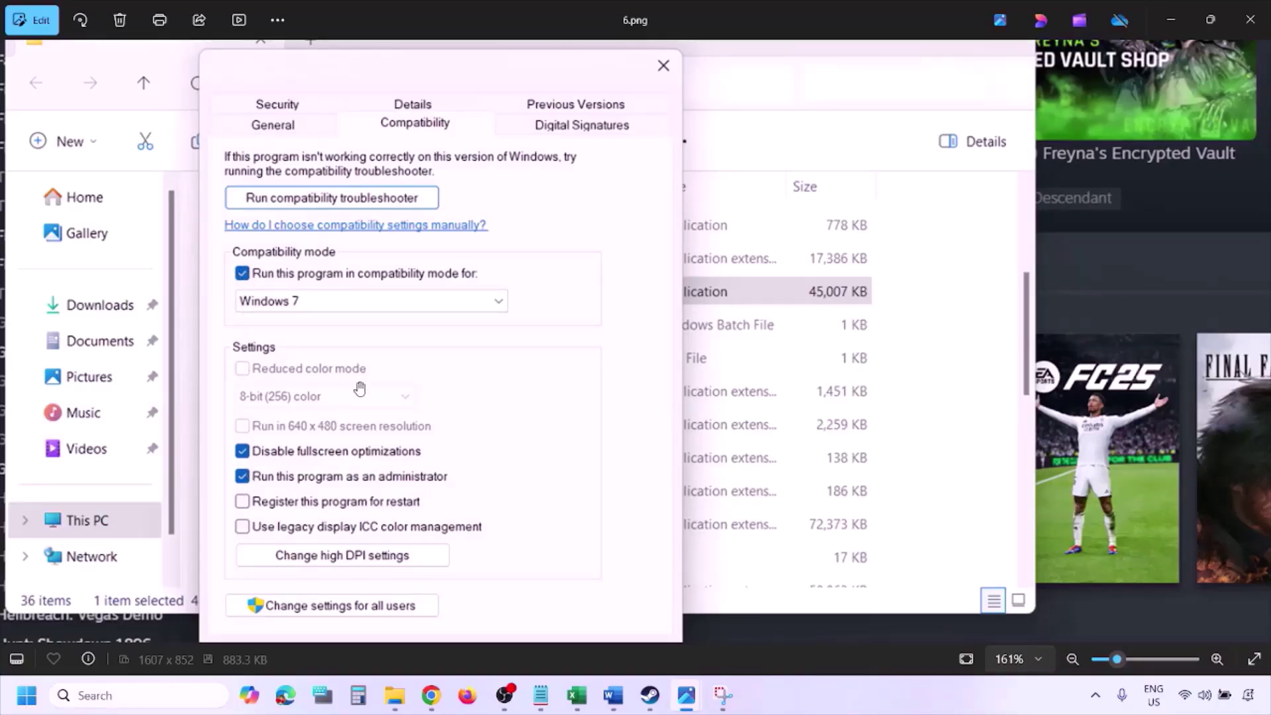
scroll(360, 387, down, 3)
scroll(359, 388, down, 1)
key(Right)
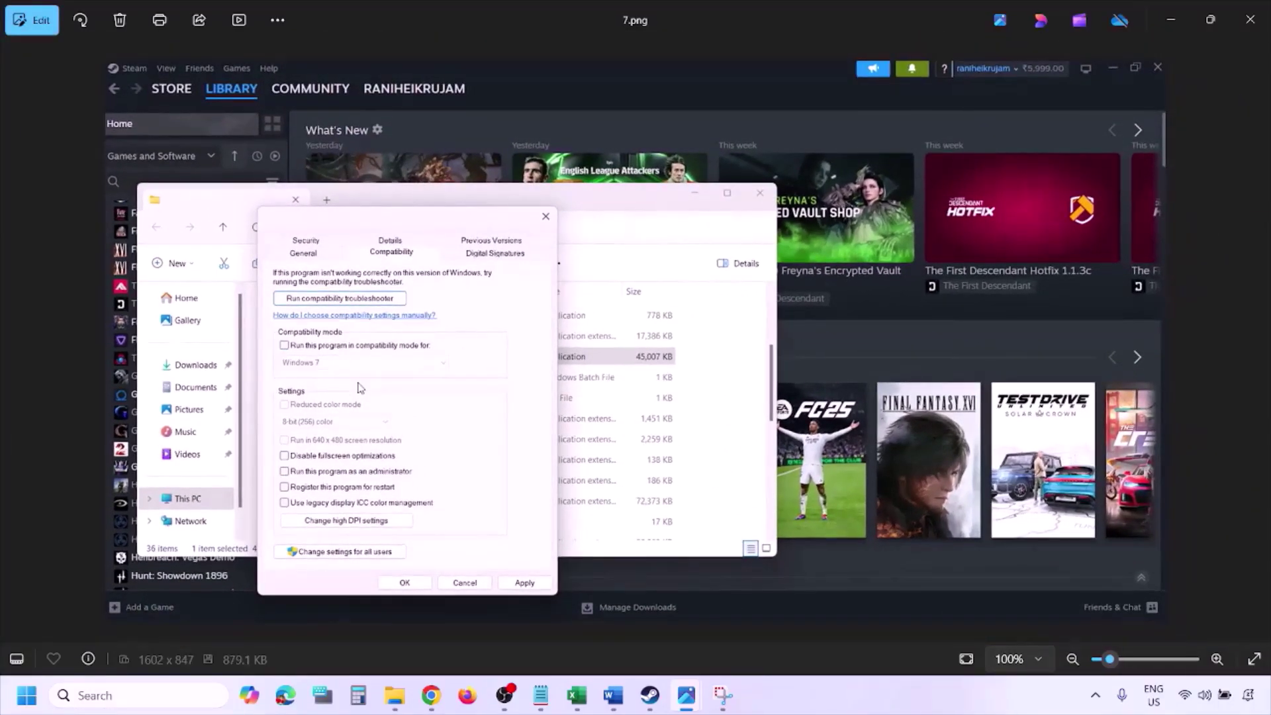
Examine the cleared compatibility mode, fullscreen optimization and administrator options in 7.png
scroll(358, 389, up, 5)
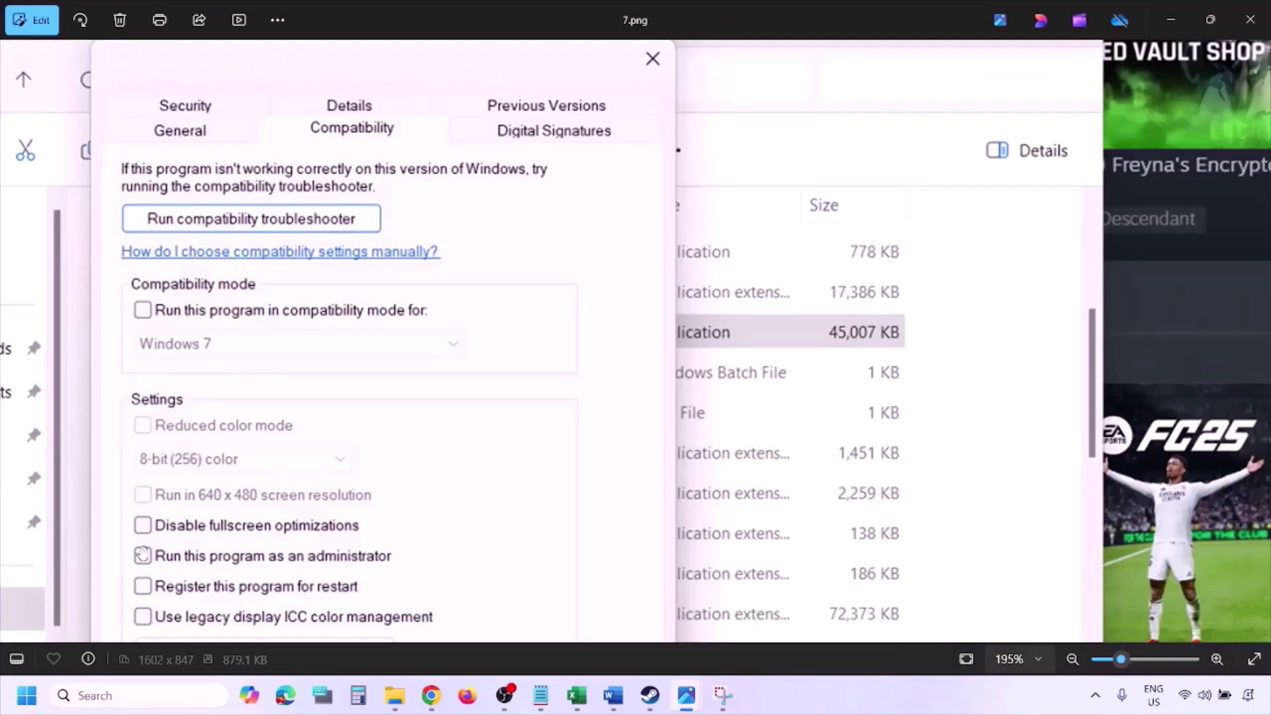
scroll(204, 429, down, 1)
scroll(204, 429, down, 1)
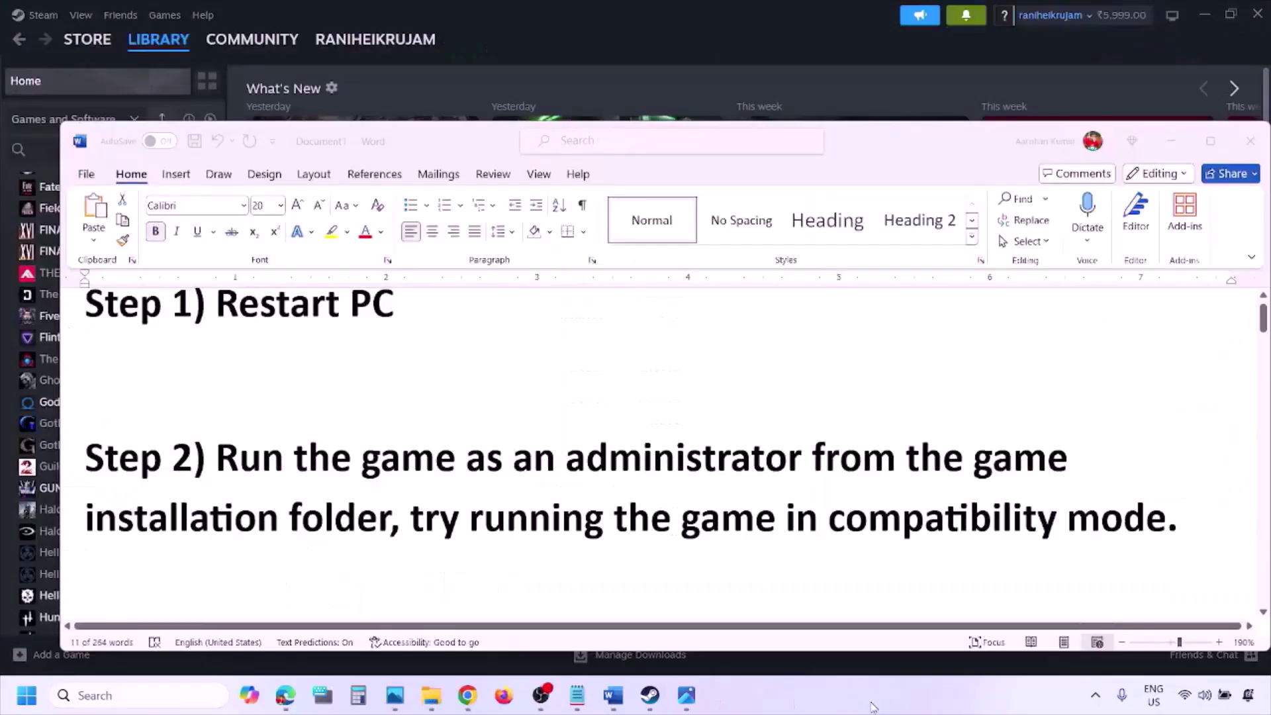
Read Step 3 on verifying the game files in the Word notes and view the example 0.png for opening the game's properties
scroll(688, 491, down, 5)
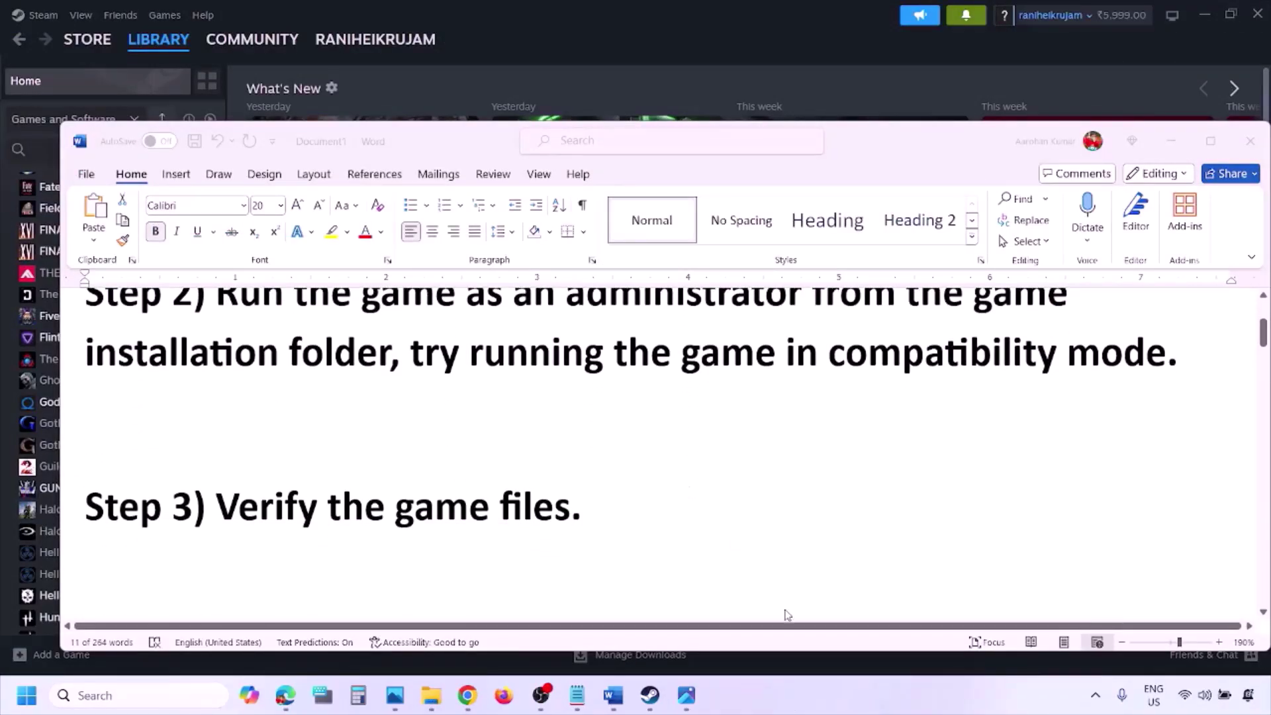
click(800, 656)
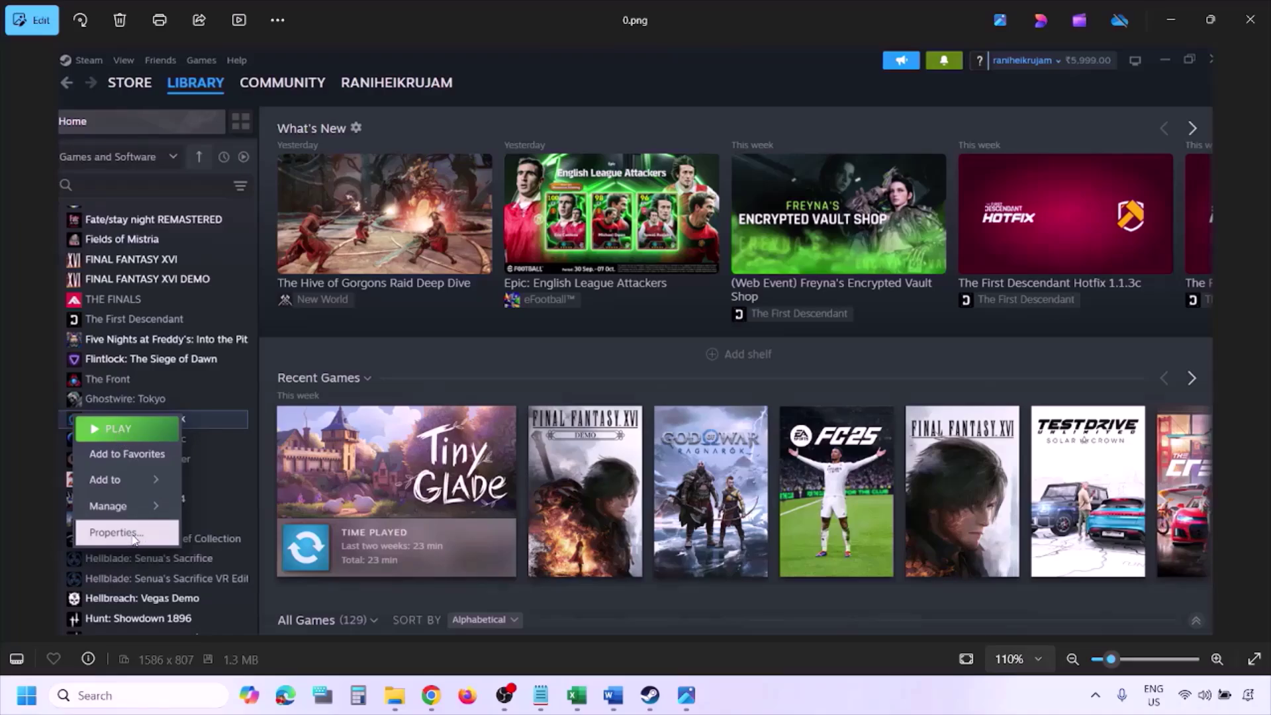
scroll(456, 415, down, 1)
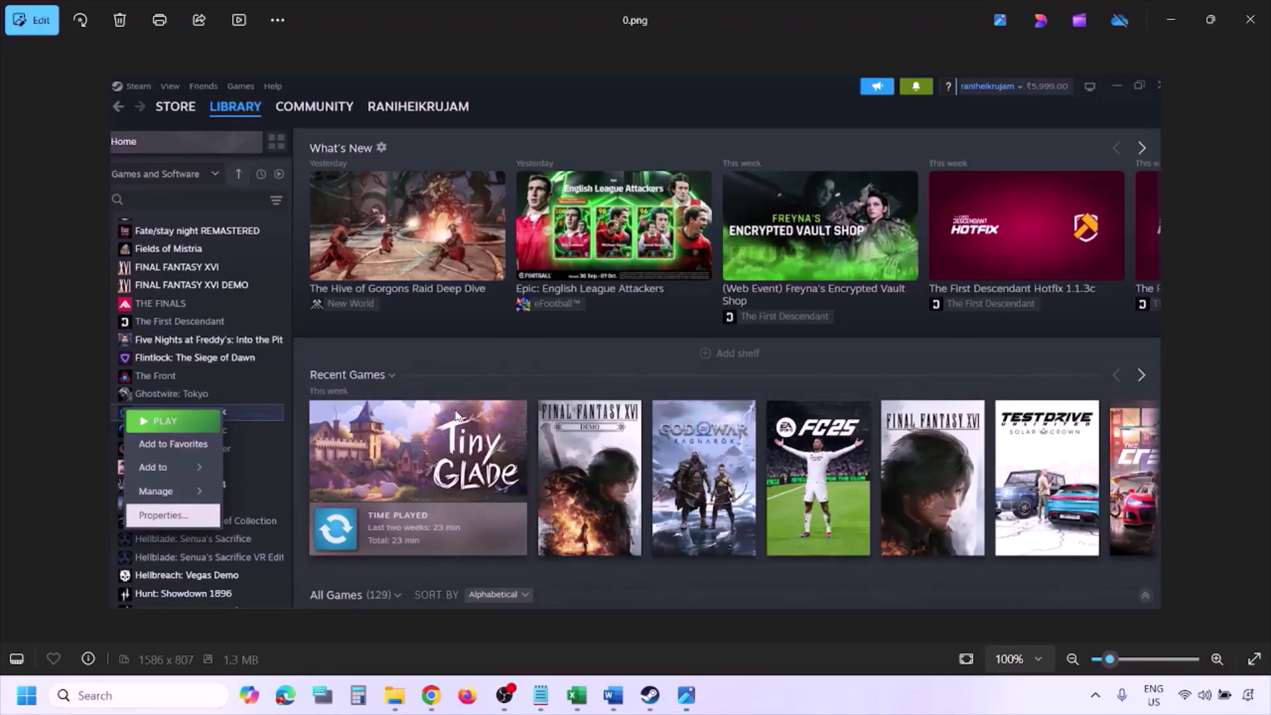
click(456, 415)
key(Right)
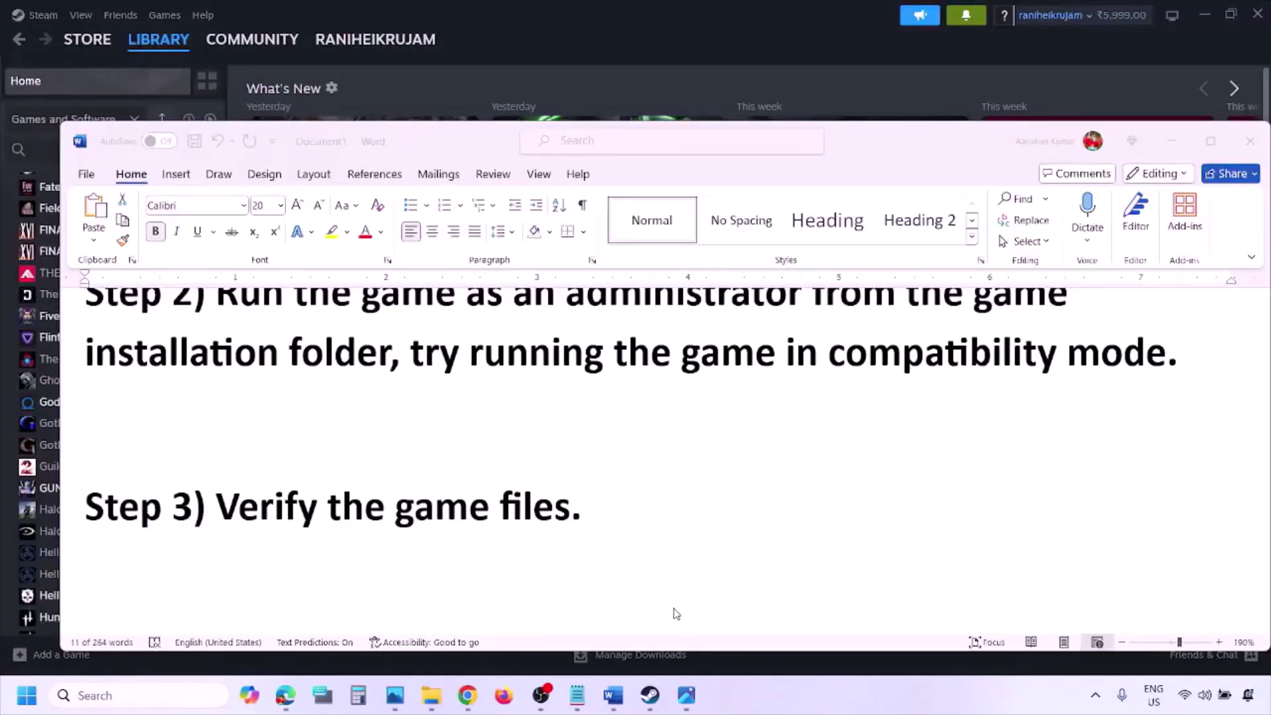
Read Step 4 on allowing the game exe in the Word notes, highlight "Windows Security", and put the notes away
scroll(675, 614, down, 3)
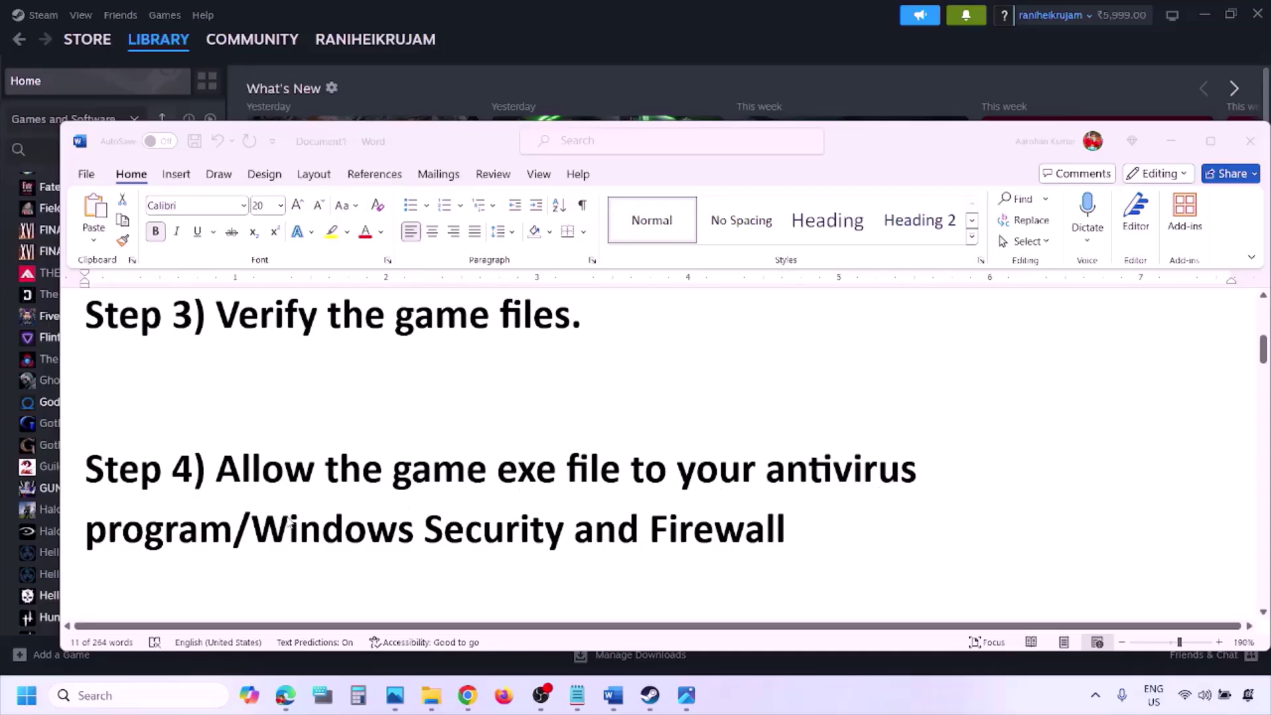
click(233, 528)
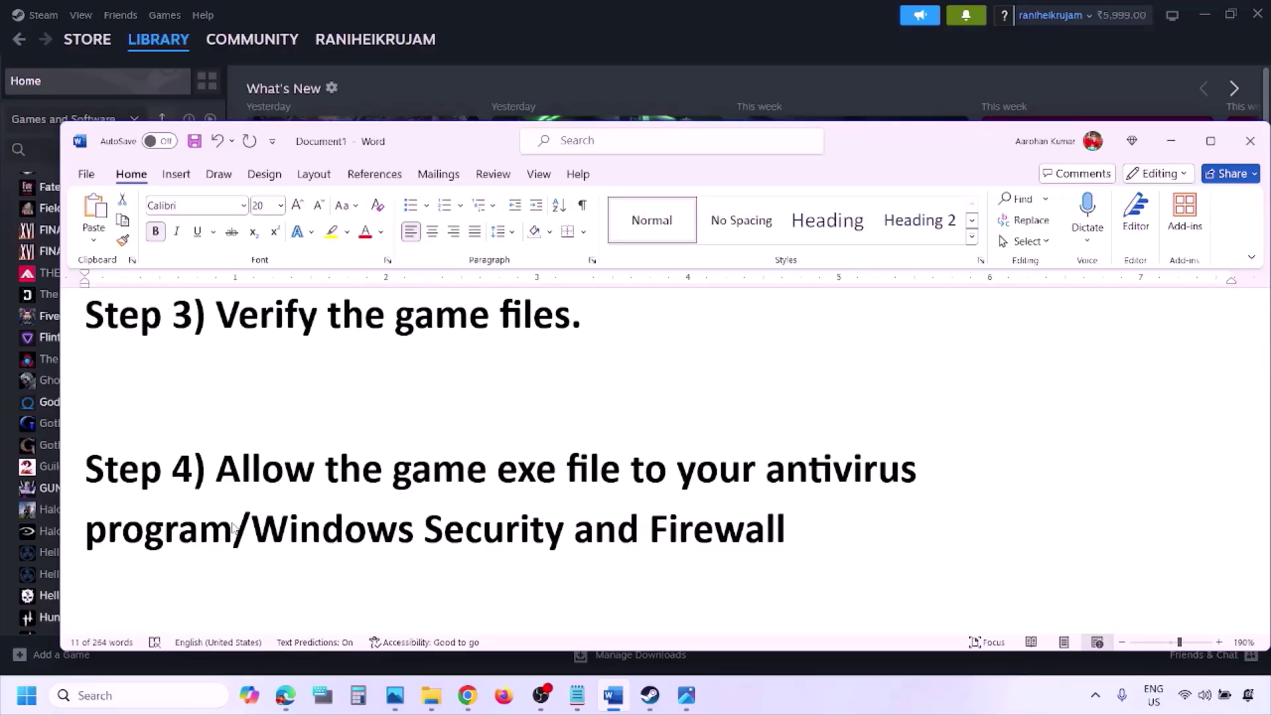
drag(258, 528, 571, 530)
click(846, 708)
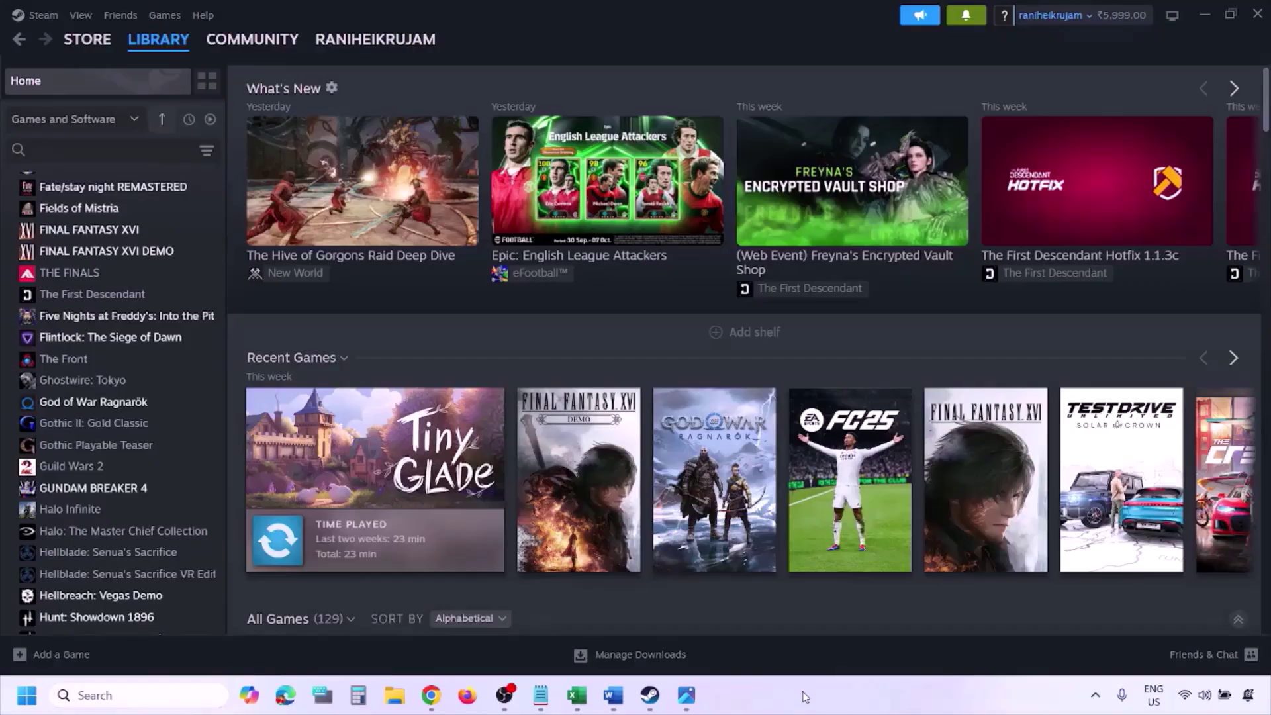
Open Virus & threat protection from the Windows Security page of the Windows privacy and security settings
key(super+i)
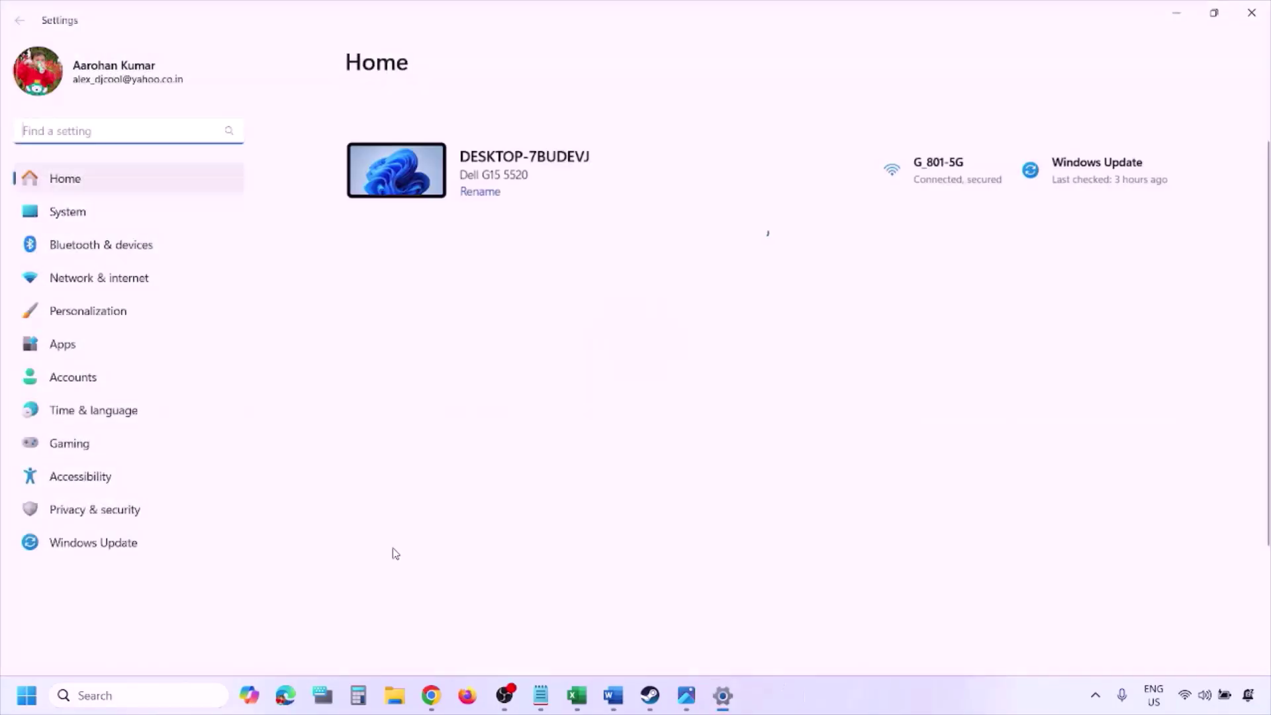
click(133, 511)
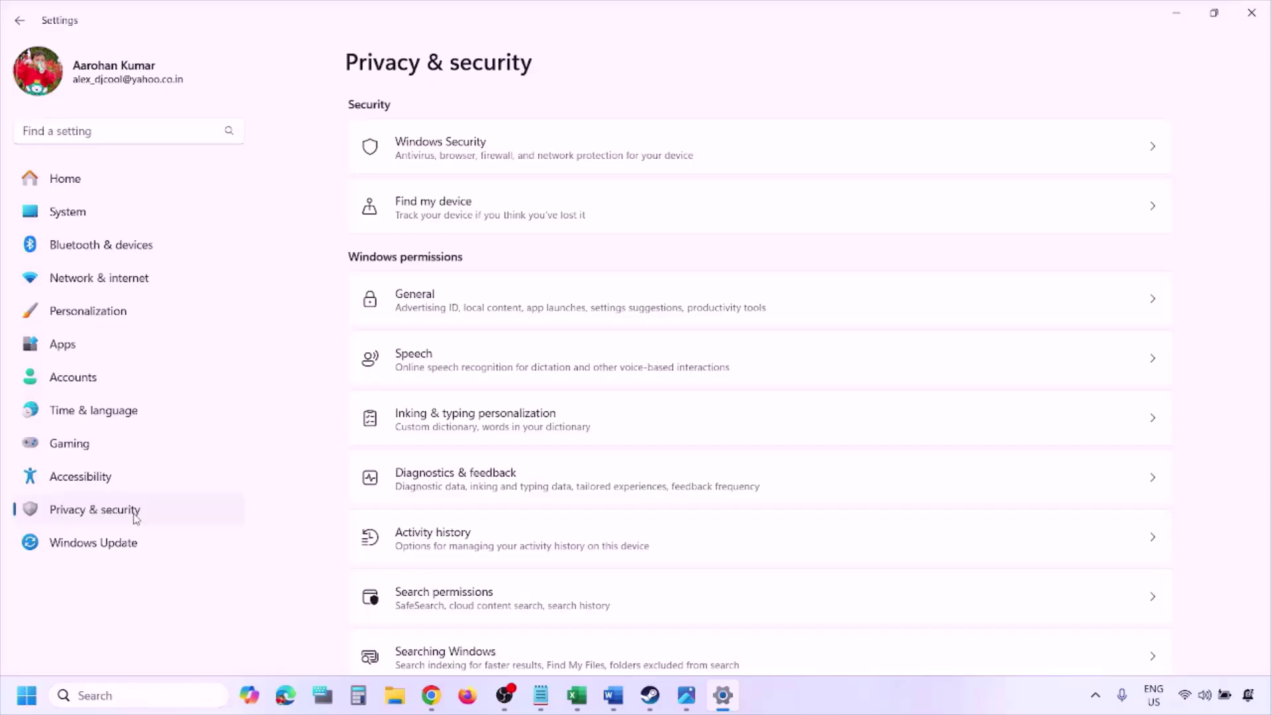
click(459, 157)
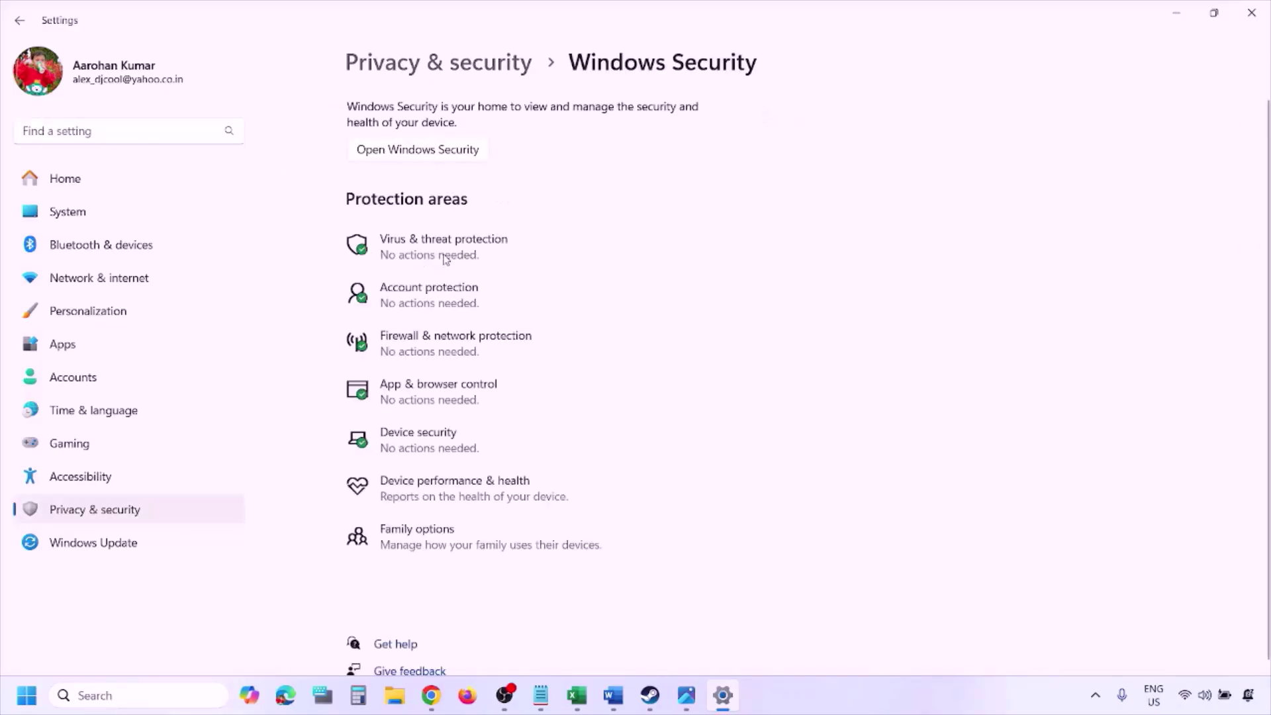
click(465, 257)
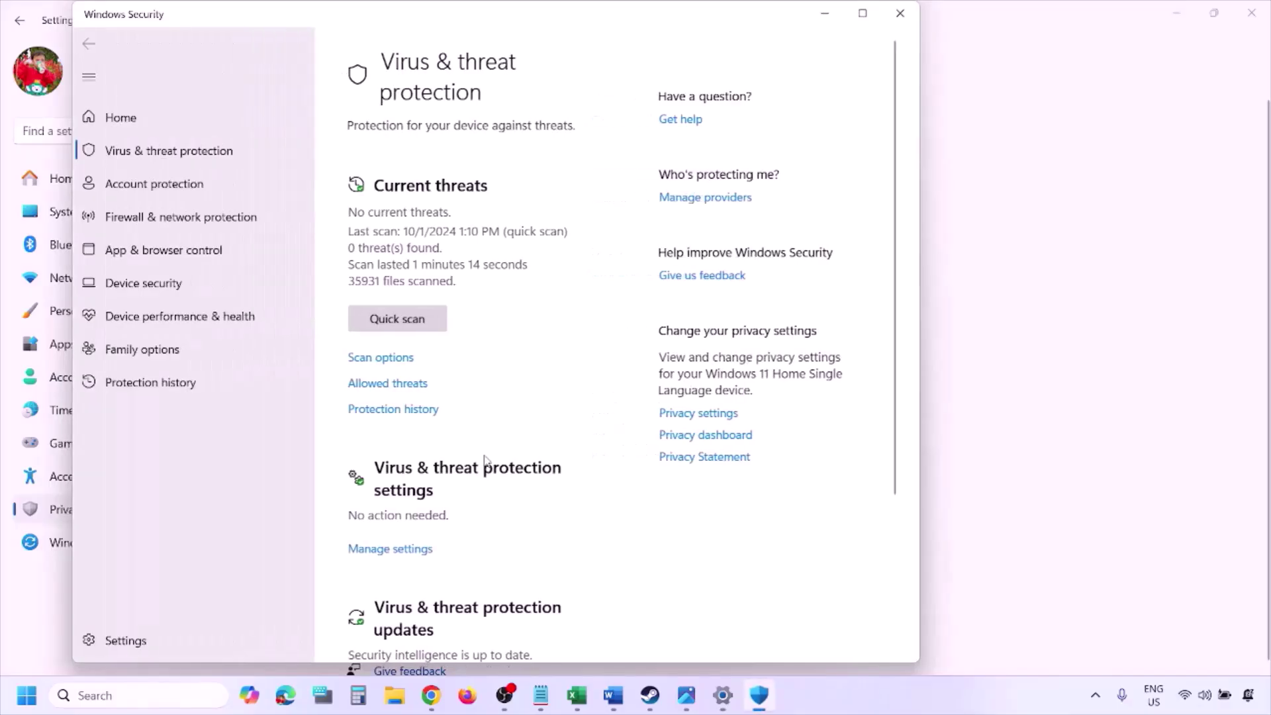
Open the ransomware protection settings and look through the apps allowed through Controlled folder access
scroll(486, 461, down, 4)
scroll(484, 543, up, 1)
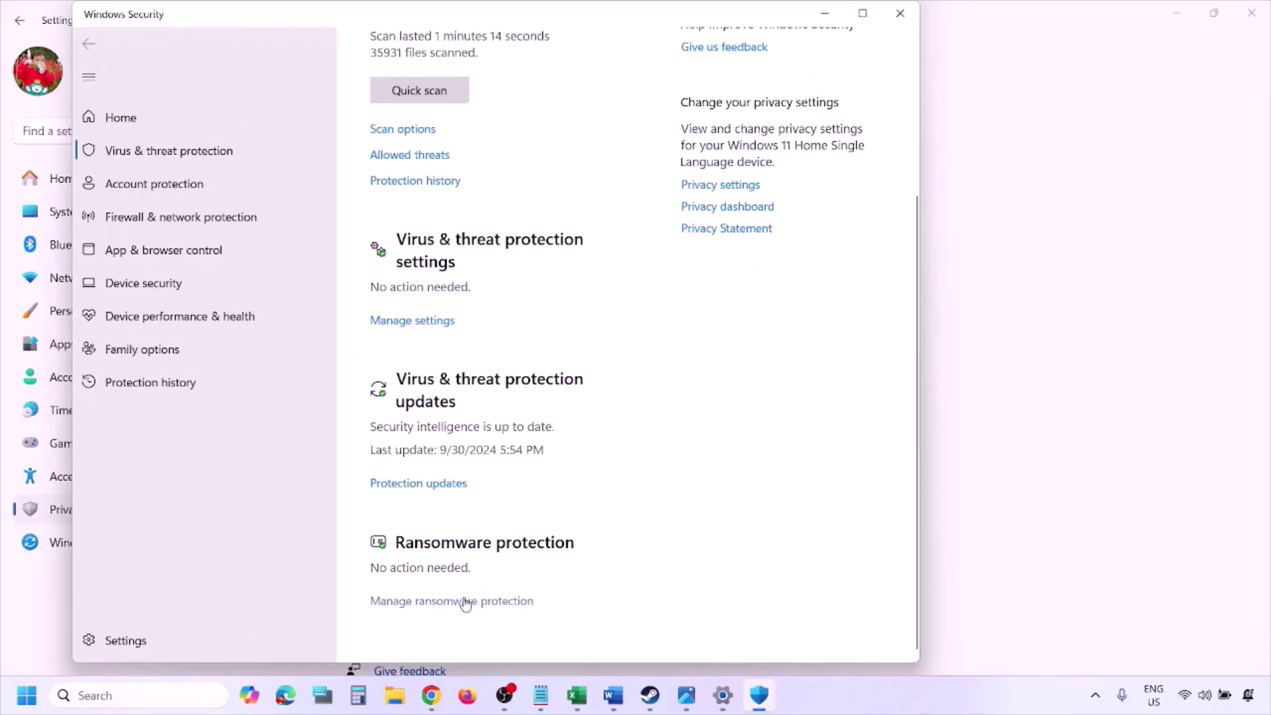
click(466, 602)
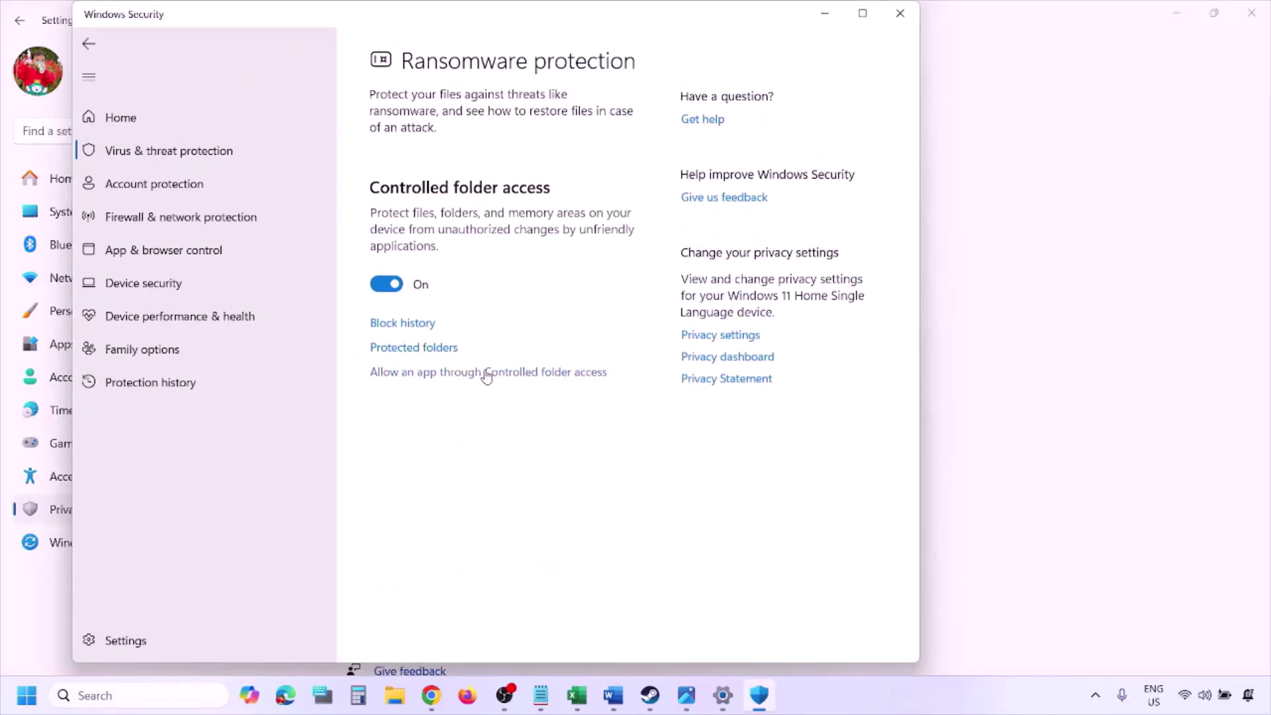
click(482, 374)
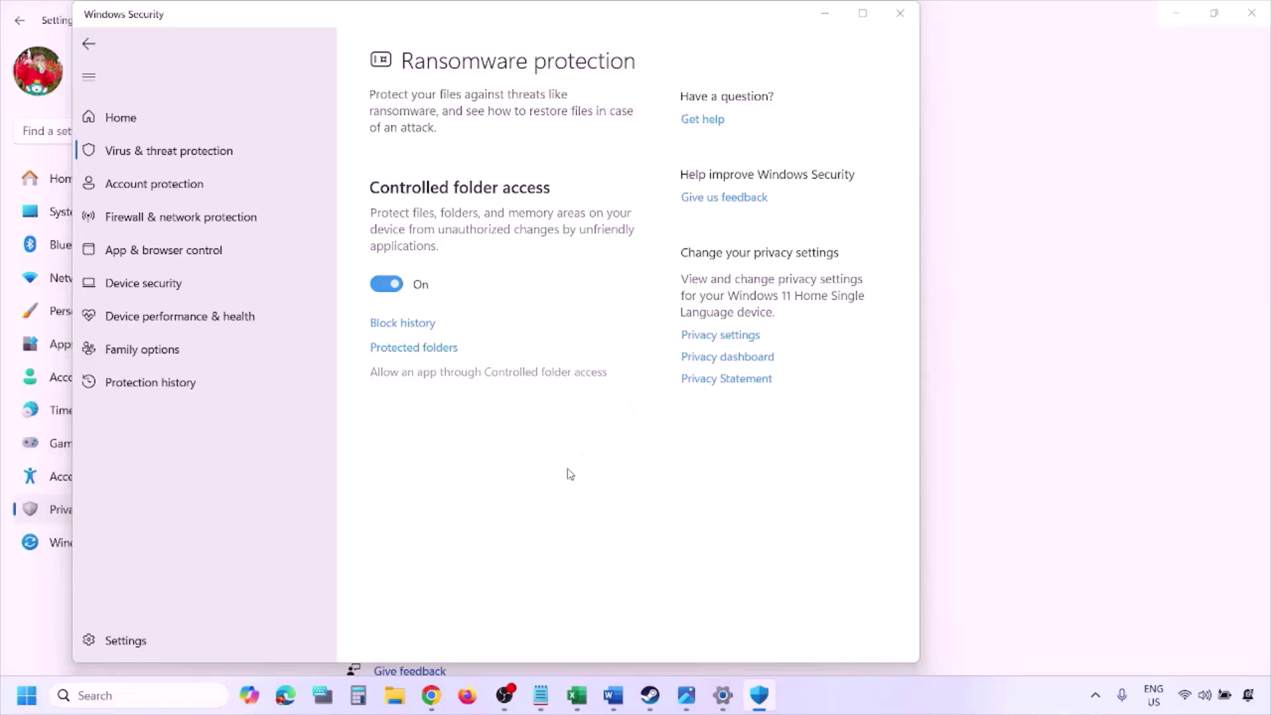
scroll(553, 364, down, 3)
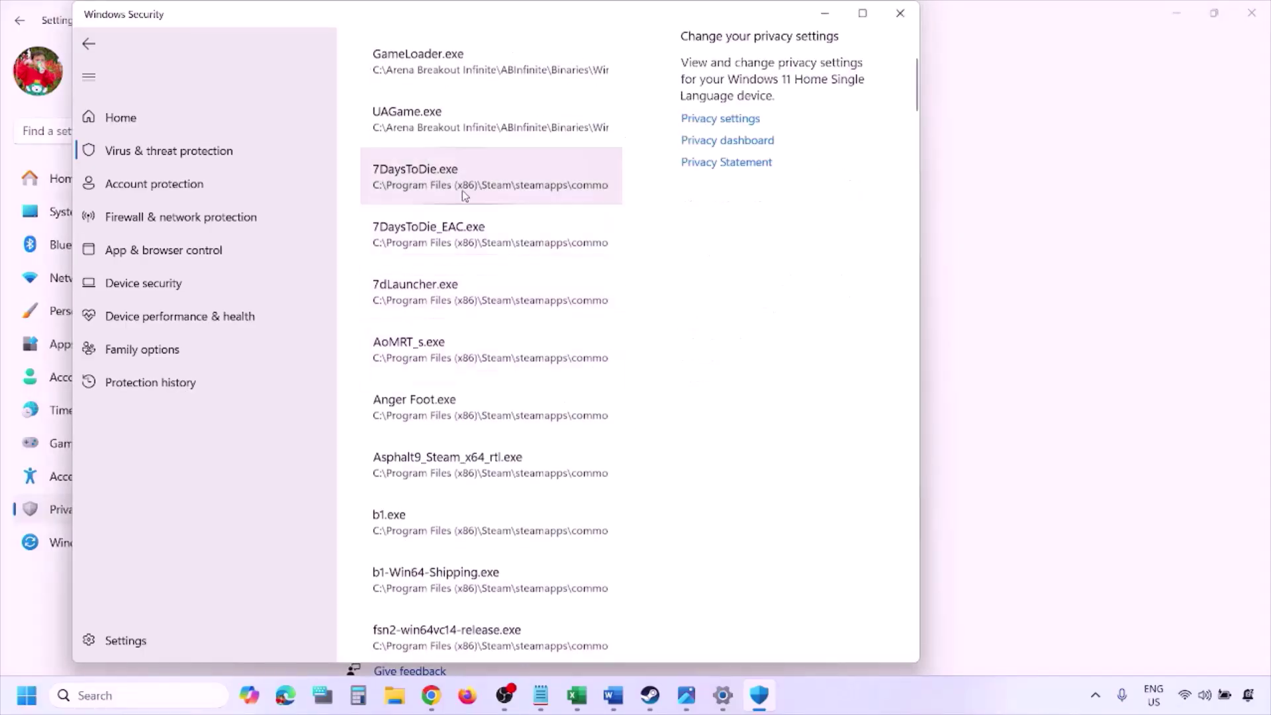
scroll(462, 189, up, 3)
Start adding an allowed app by browsing all apps, and open Program Files (x86) on the C: drive
click(470, 225)
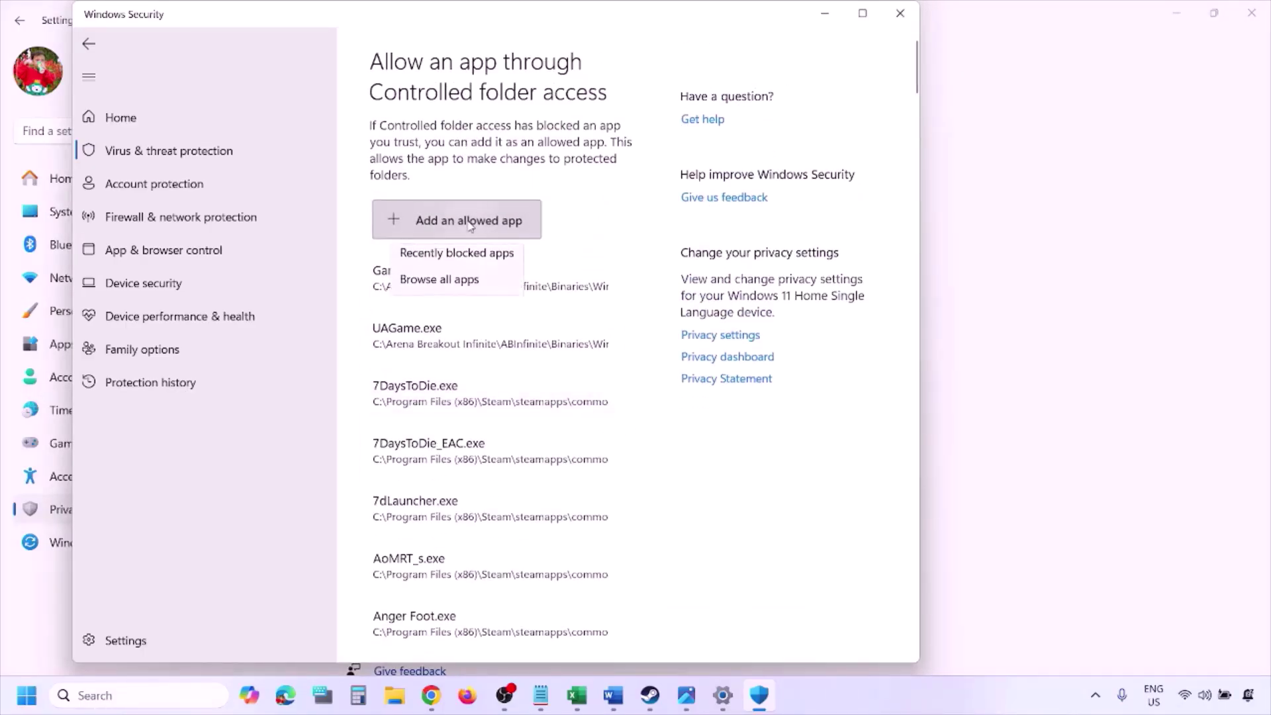
click(478, 285)
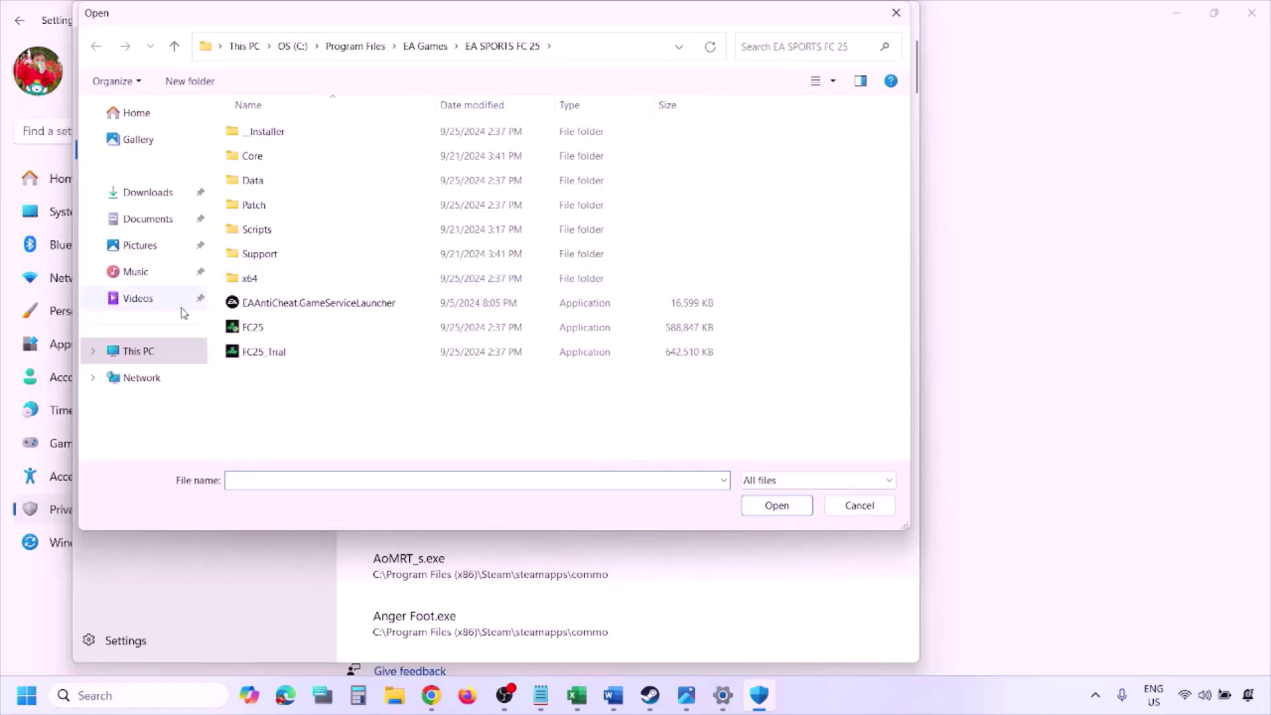
click(140, 352)
click(349, 146)
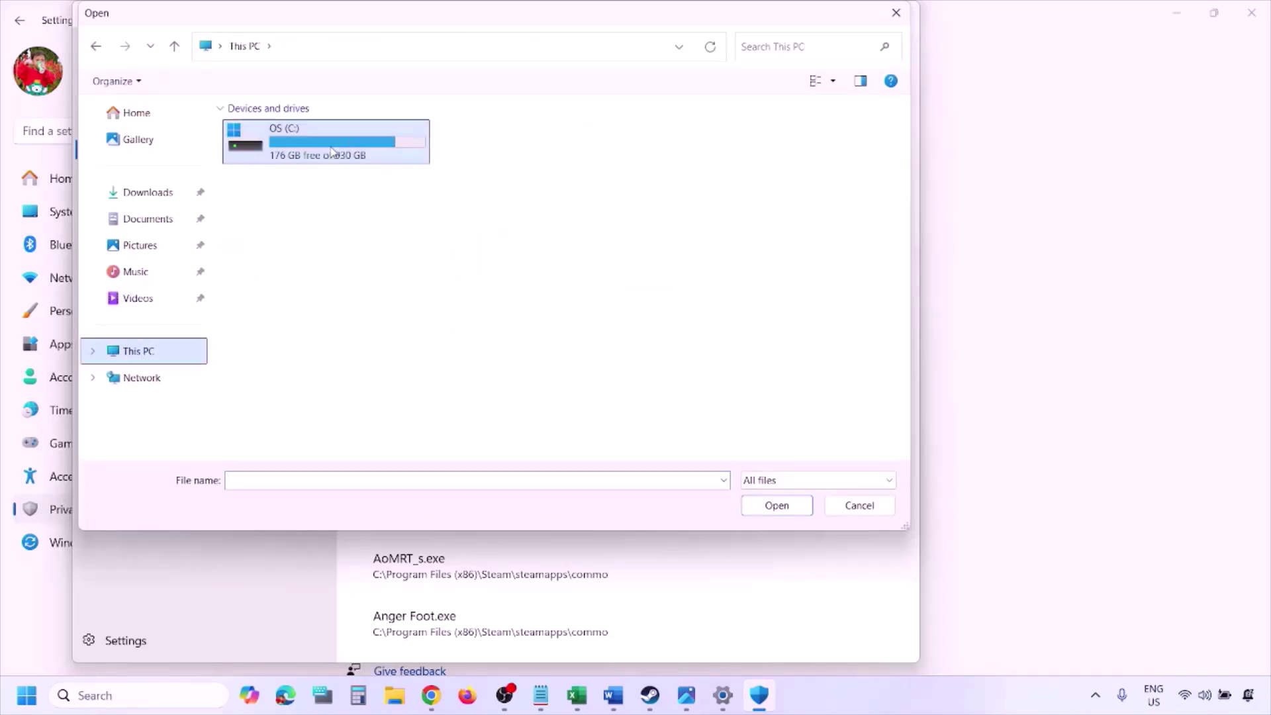
double_click(332, 151)
scroll(331, 157, down, 3)
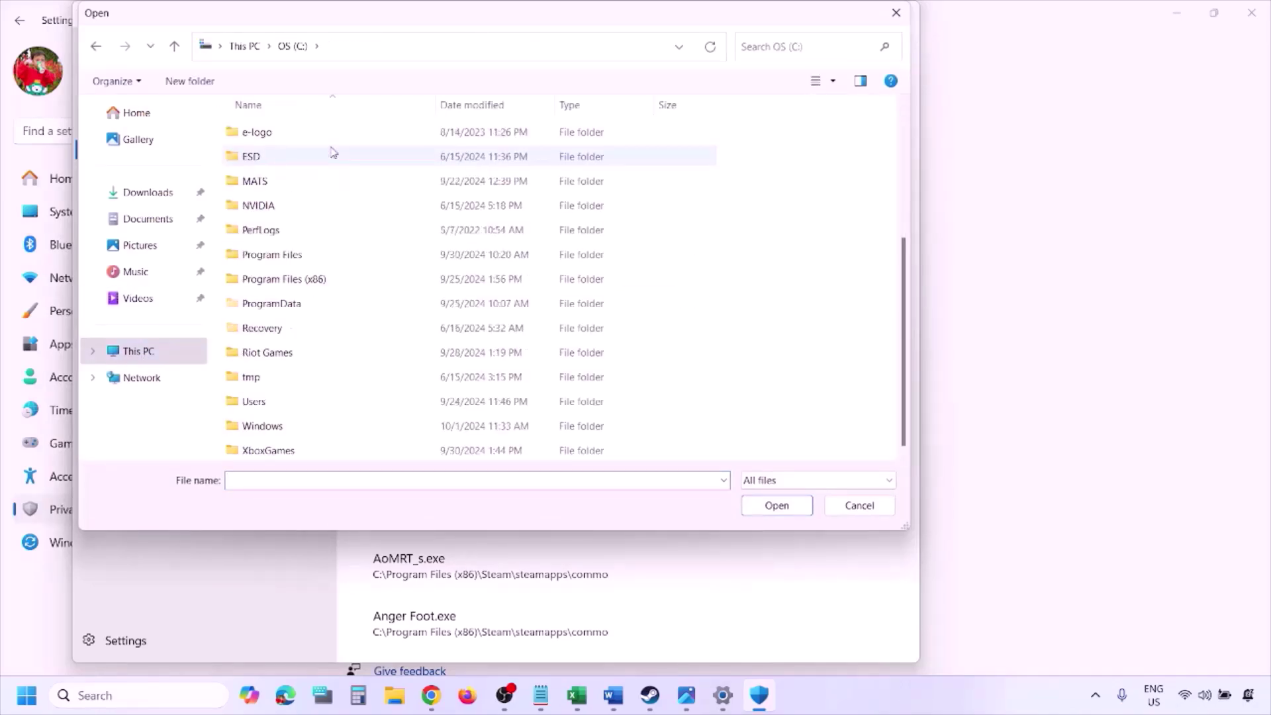
double_click(319, 278)
Browse to the Steam\steamapps folder to locate the game executable, and cancel the file selection
scroll(318, 278, down, 4)
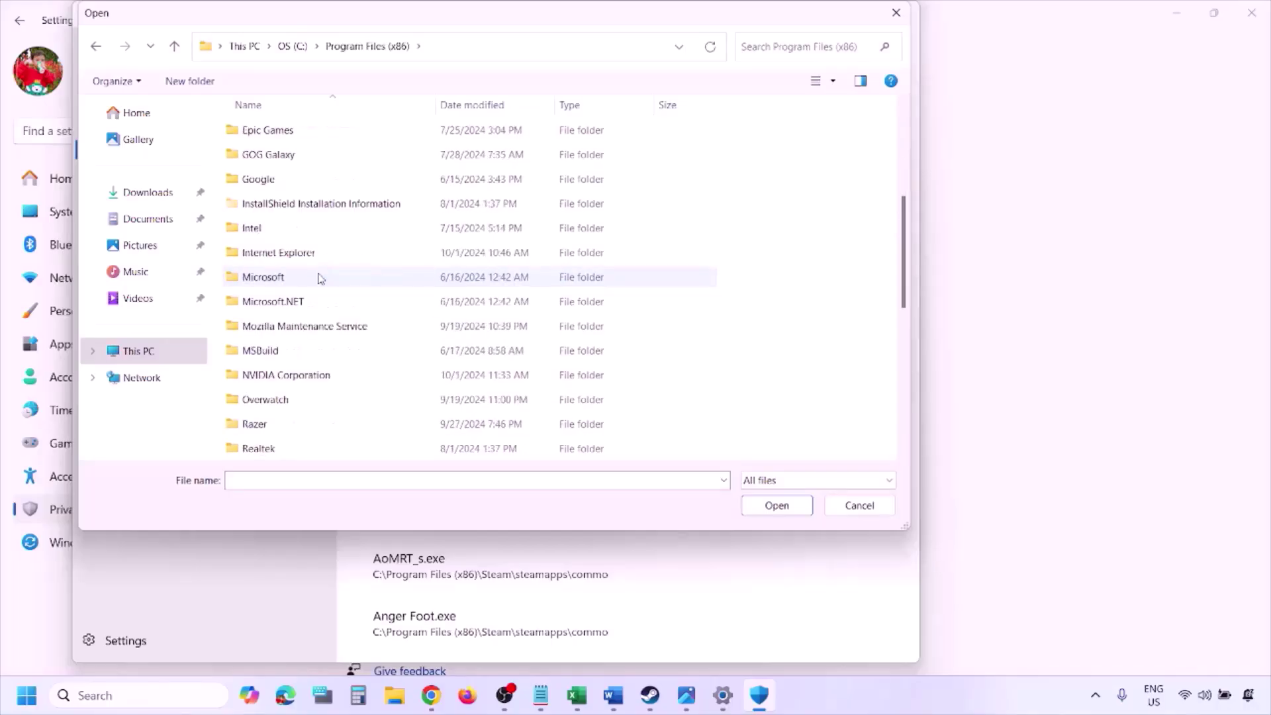
scroll(318, 278, down, 4)
double_click(284, 228)
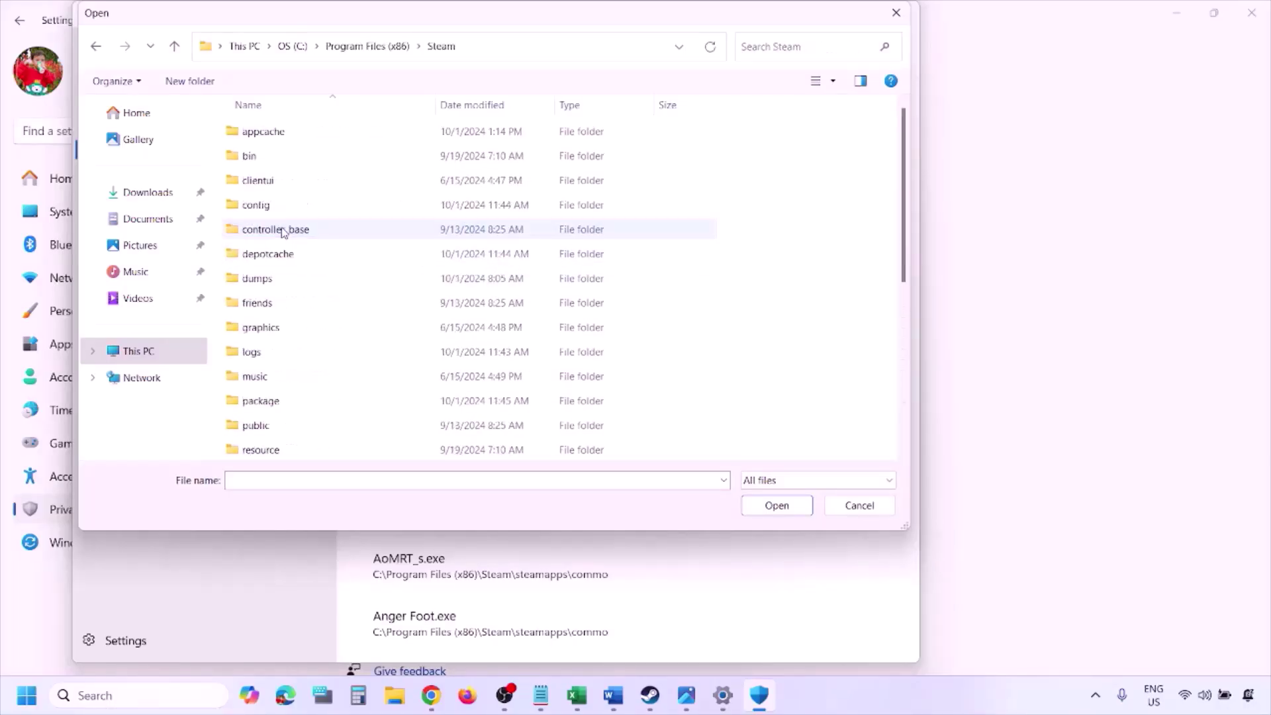
scroll(295, 294, down, 4)
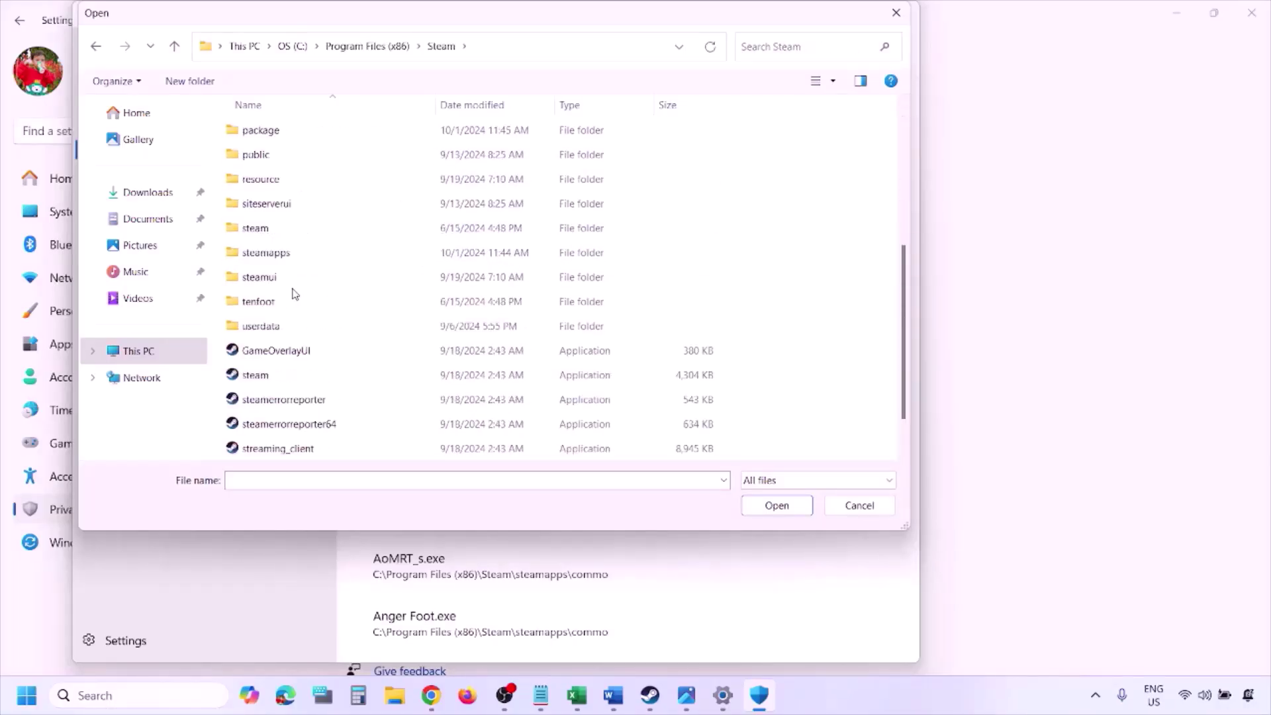
double_click(288, 253)
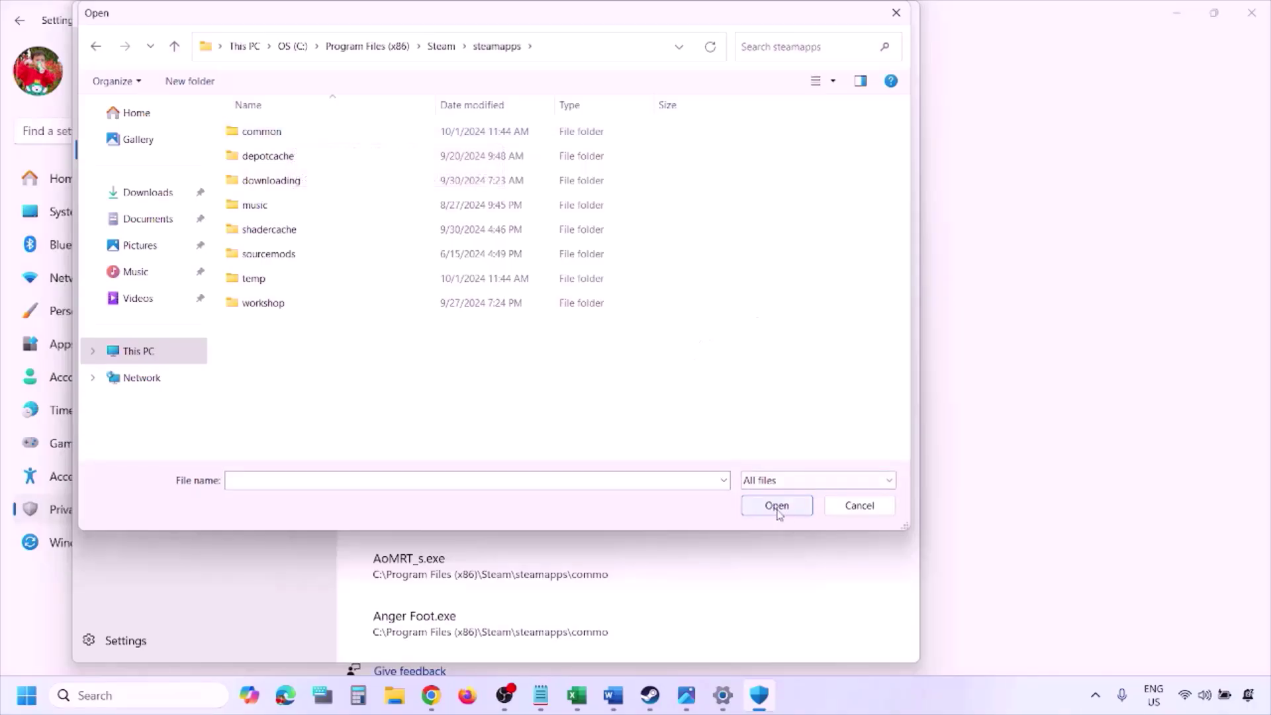
click(857, 511)
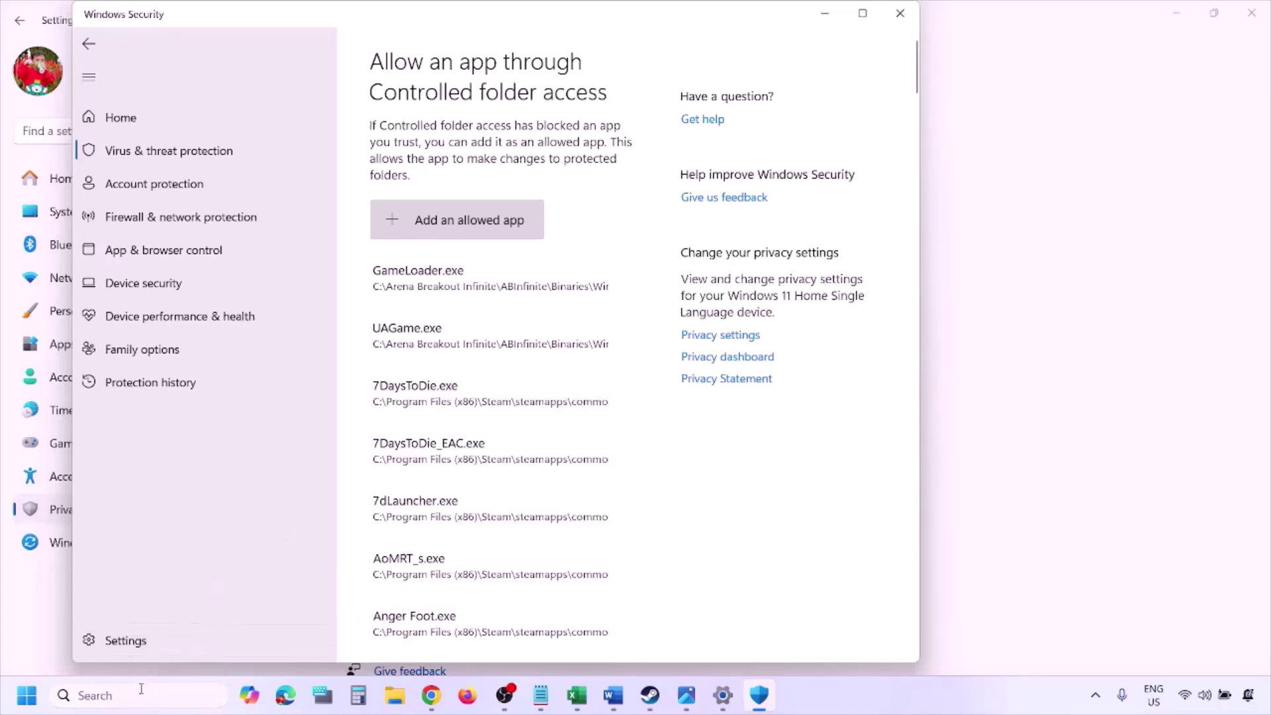
Open Windows Defender Firewall from Control Panel's System and Security settings and display the apps allowed through the firewall
click(131, 695)
text(ontrol)
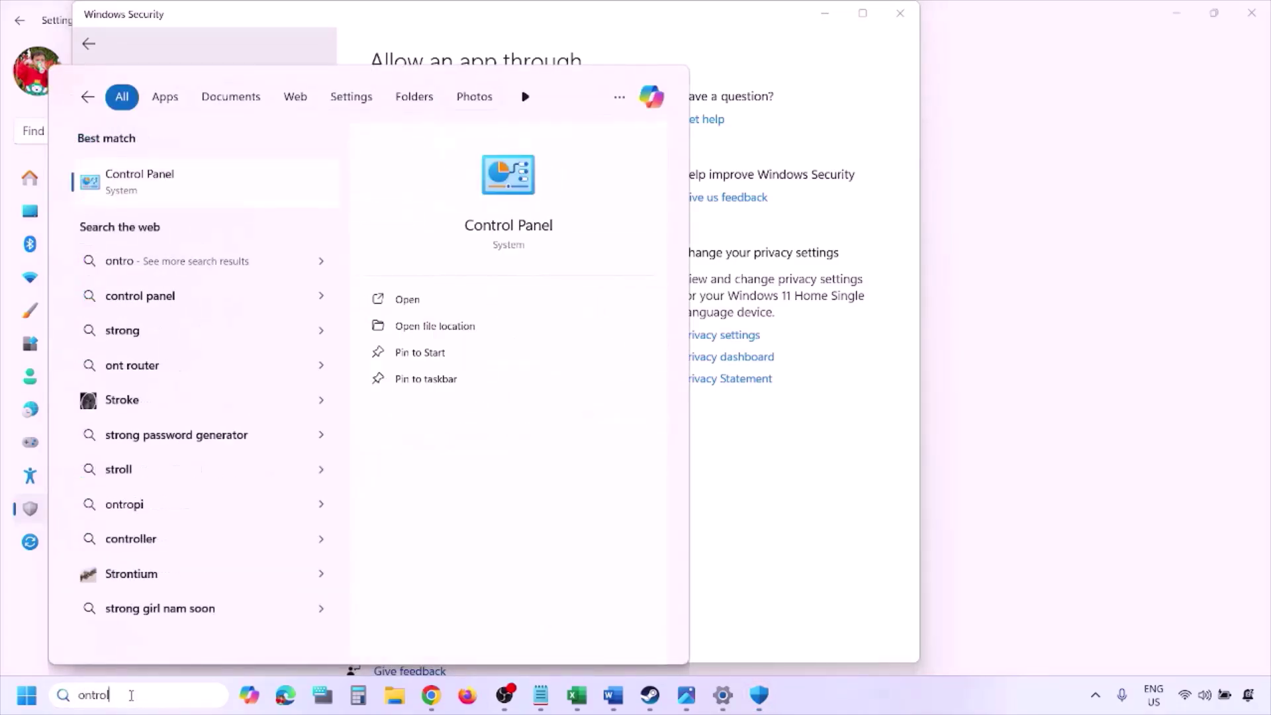
key(Return)
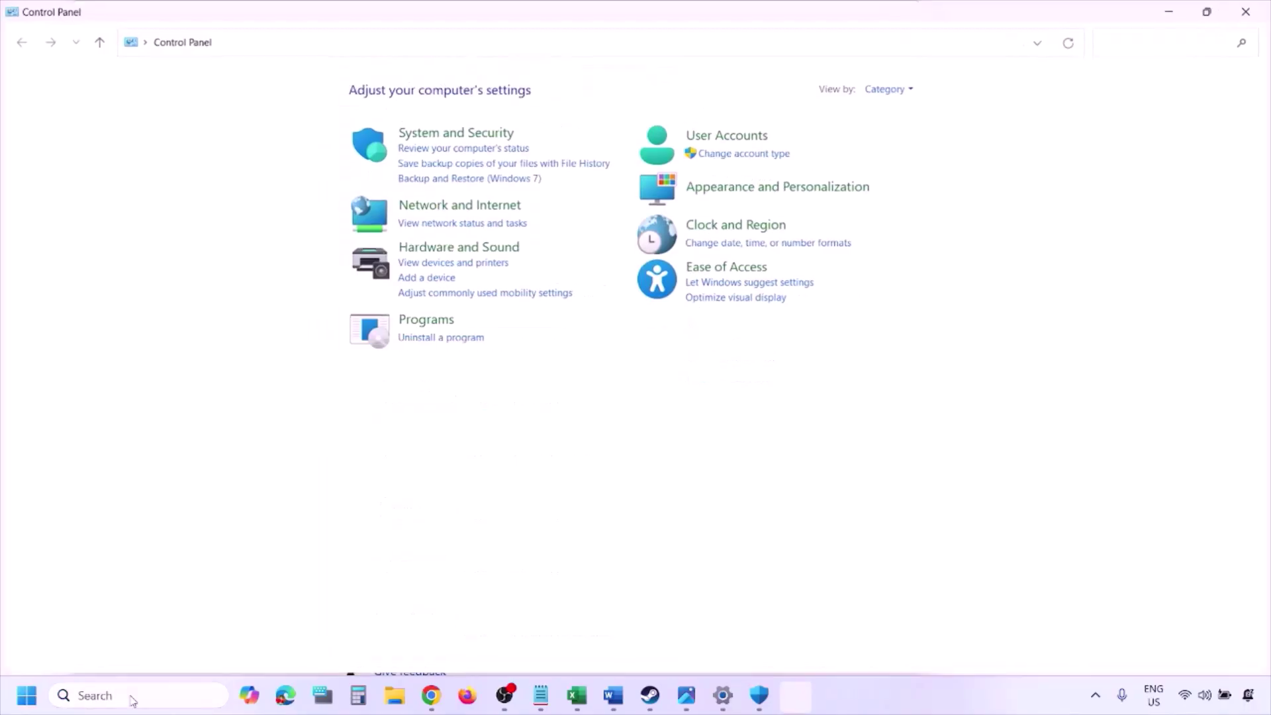
click(438, 132)
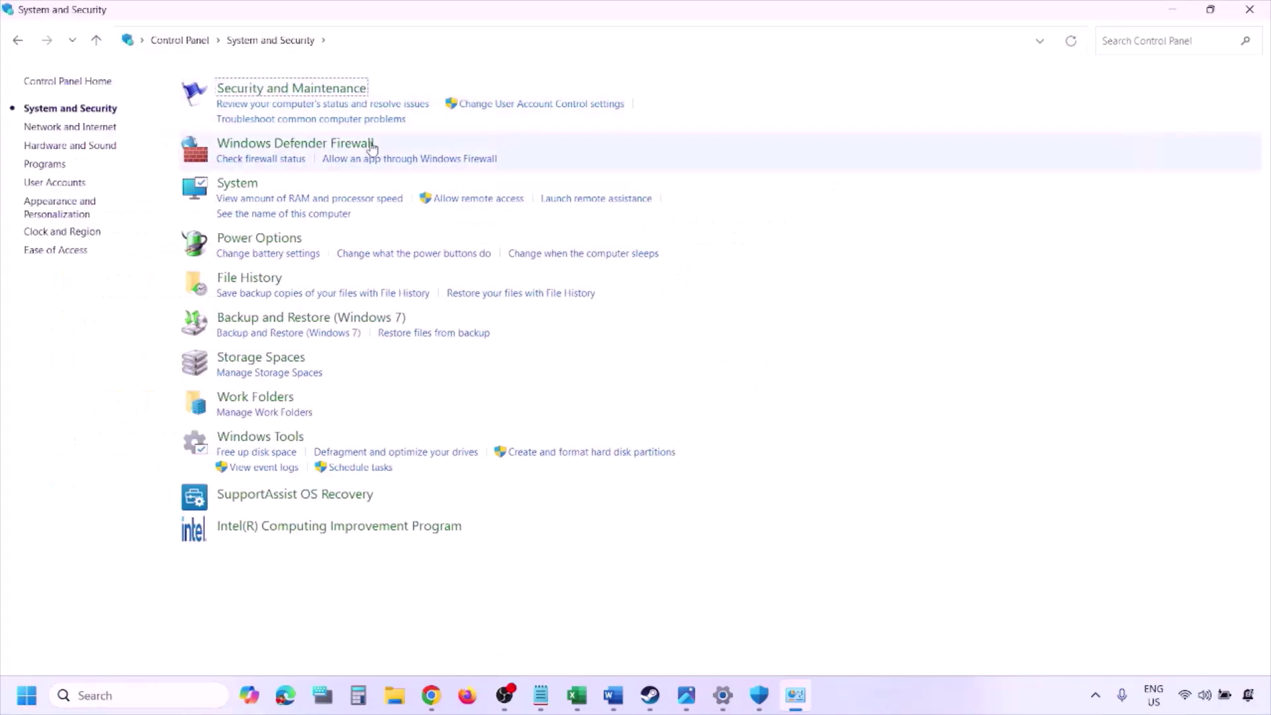
click(431, 142)
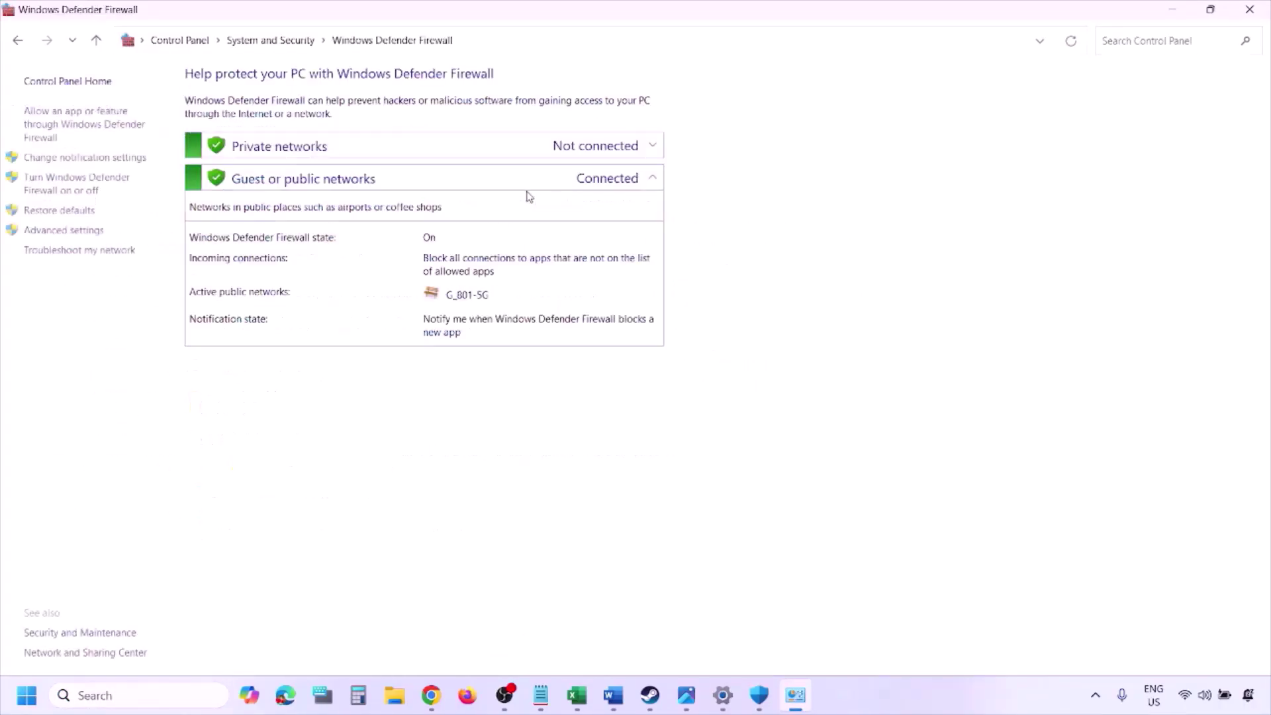
click(86, 122)
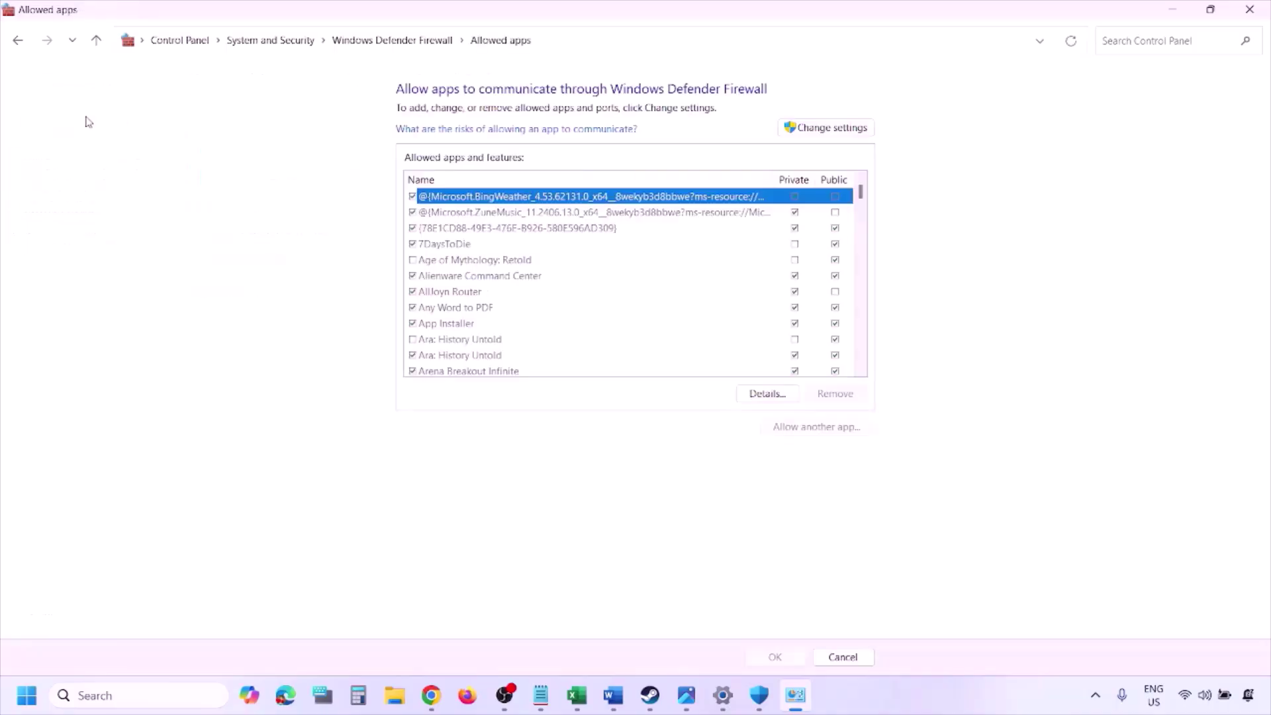
Start allowing another app through the firewall by browsing This PC, cancel the addition, and close the allowed apps window
click(852, 125)
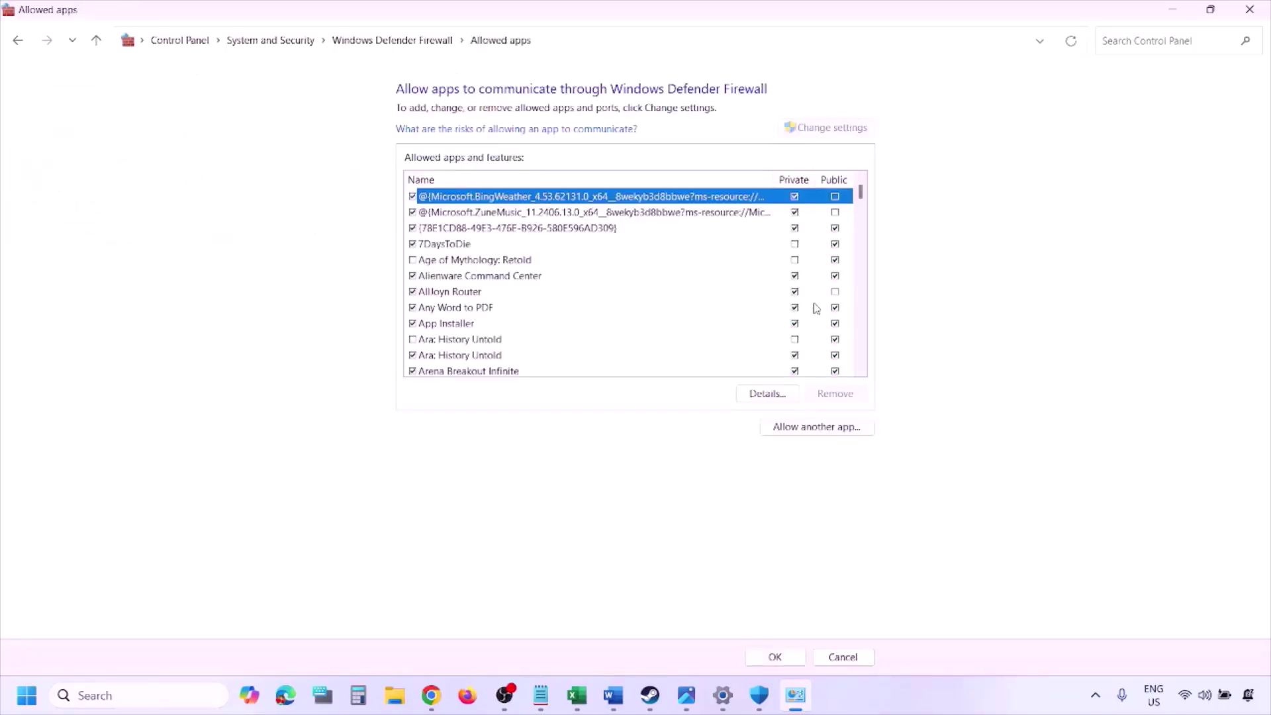
click(818, 428)
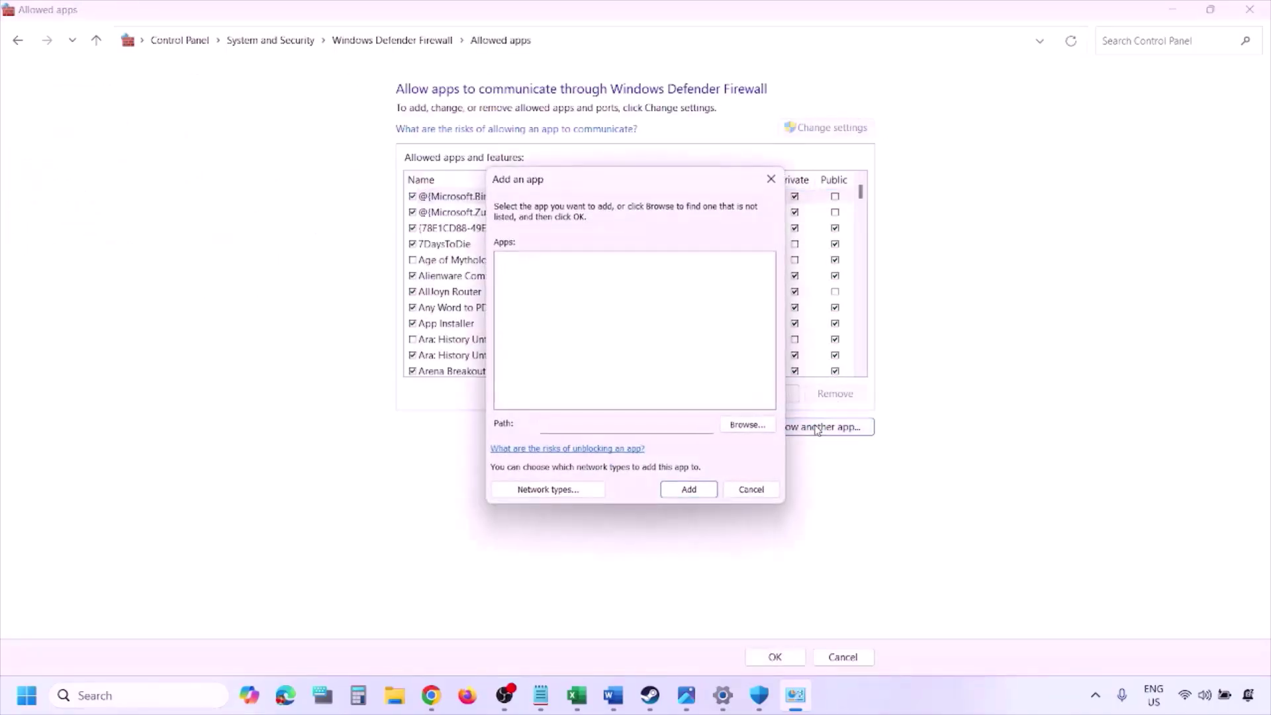
click(748, 425)
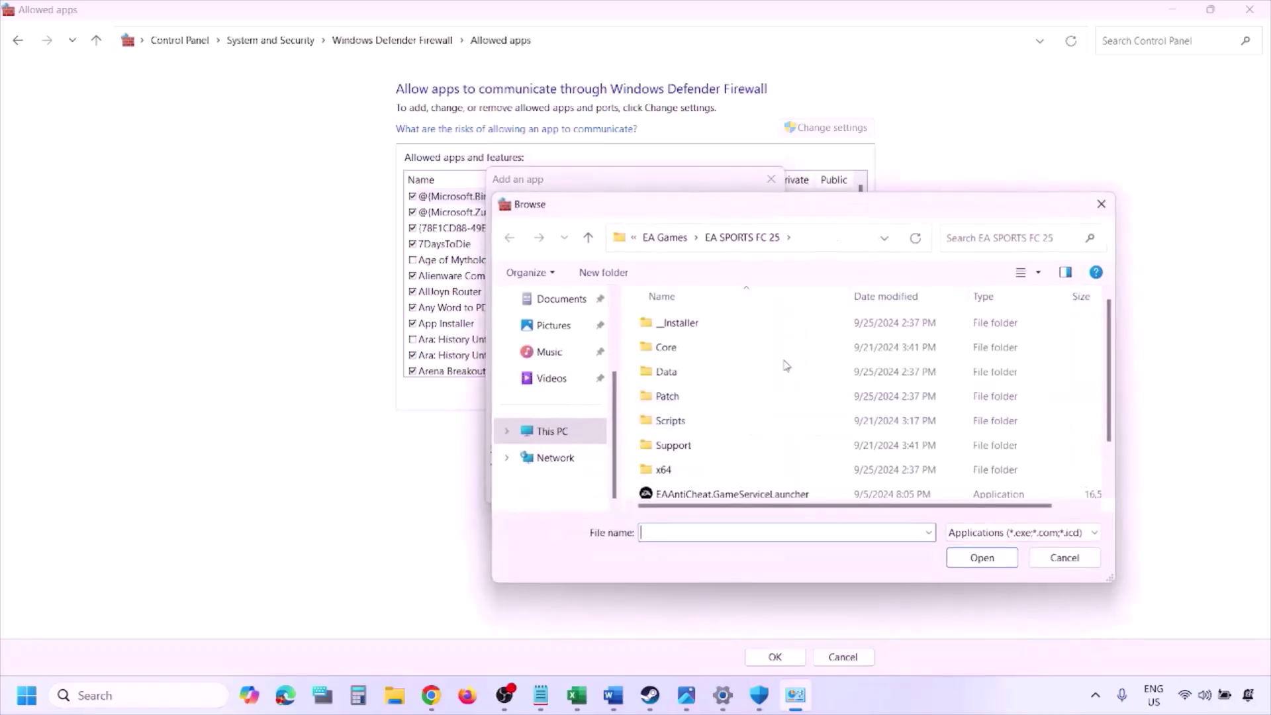
click(584, 437)
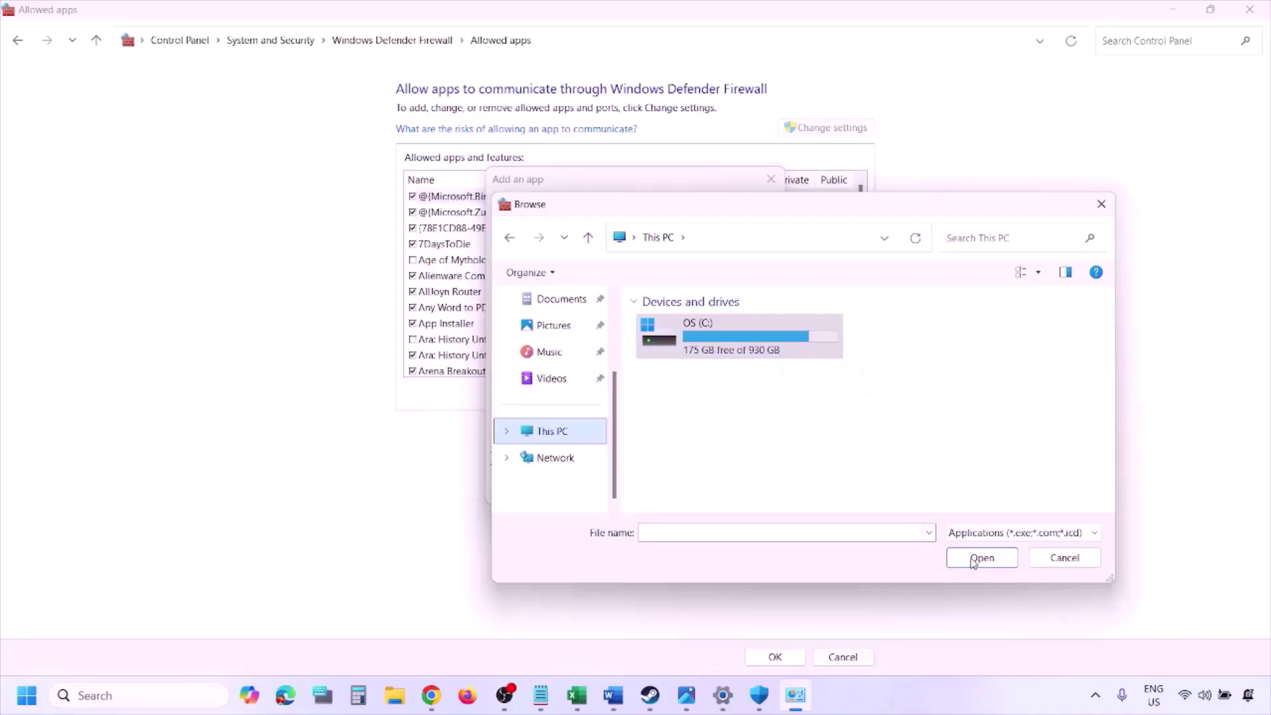
click(1063, 558)
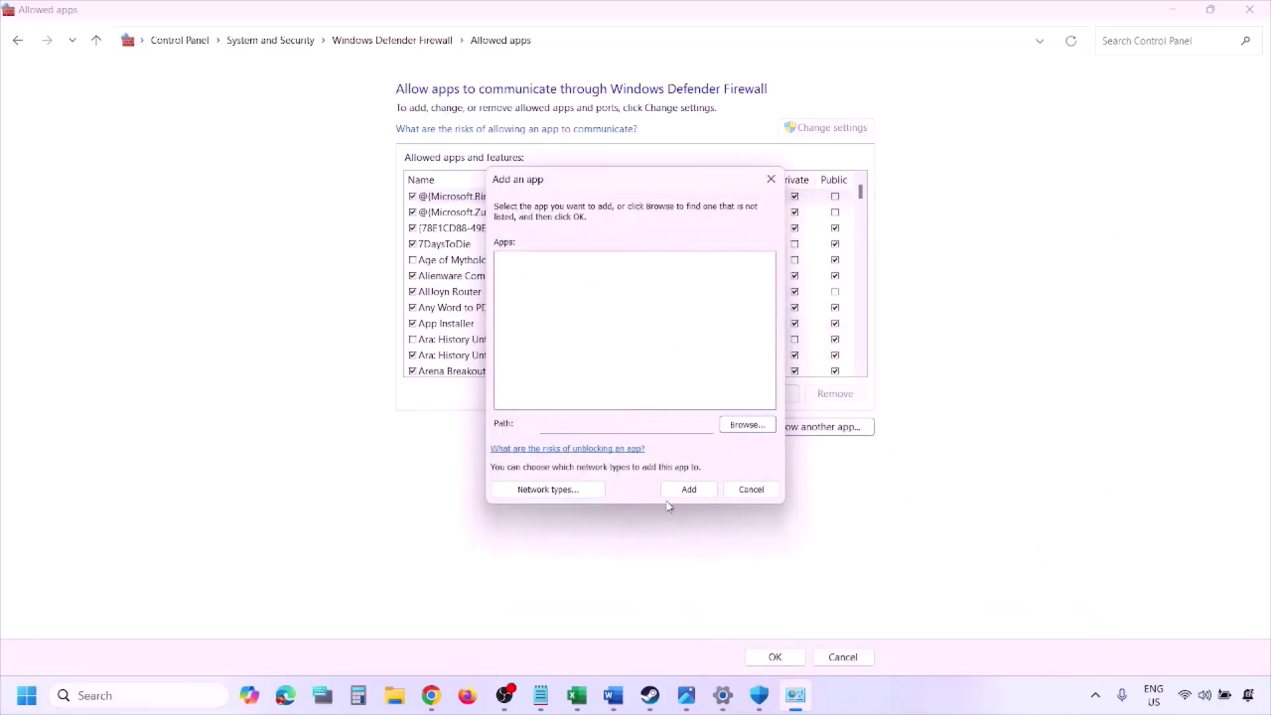
click(744, 495)
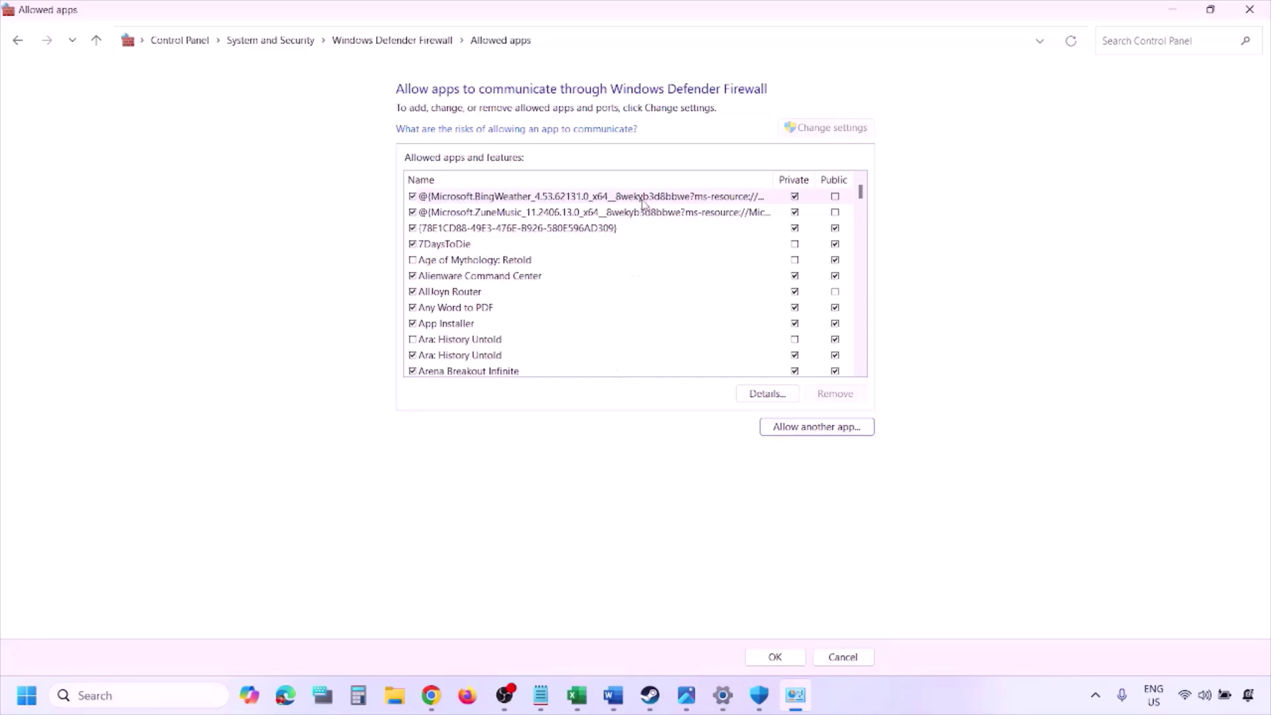
click(1258, 7)
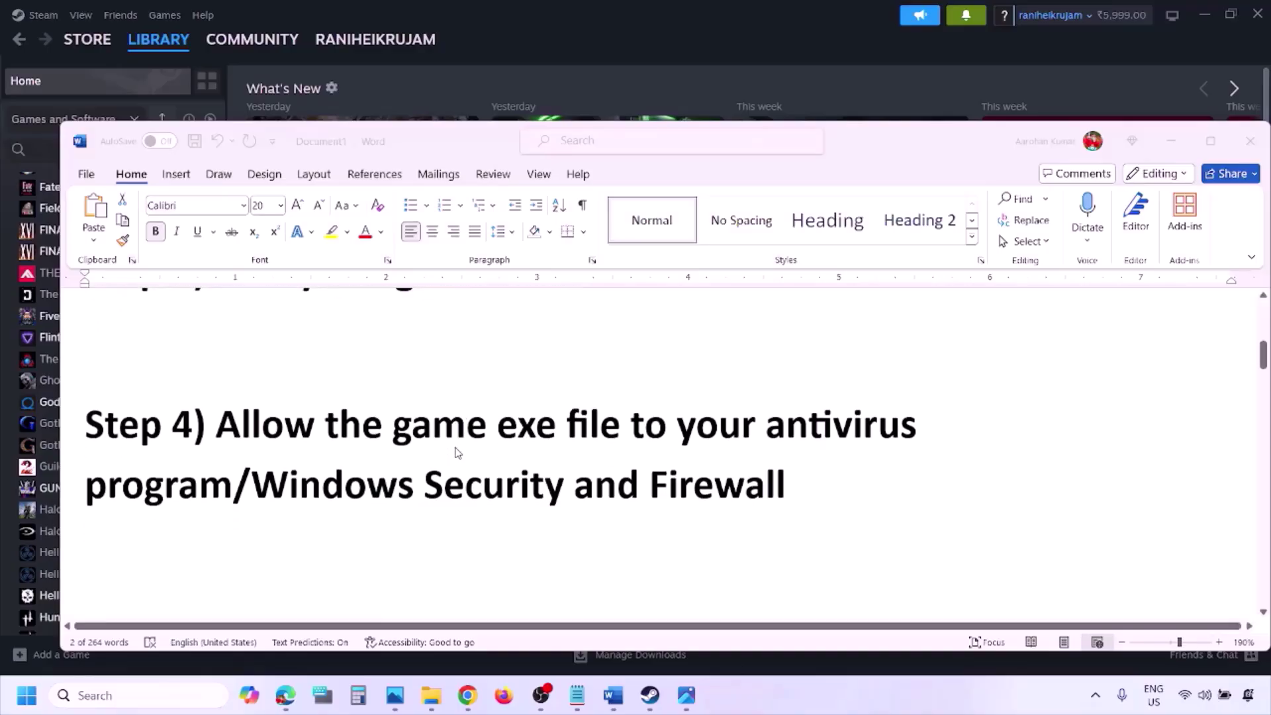
Read Step 5 of the Word document on a clean graphics driver installation, highlighting the NVIDIA and AMD website links
scroll(456, 453, down, 2)
scroll(412, 477, down, 2)
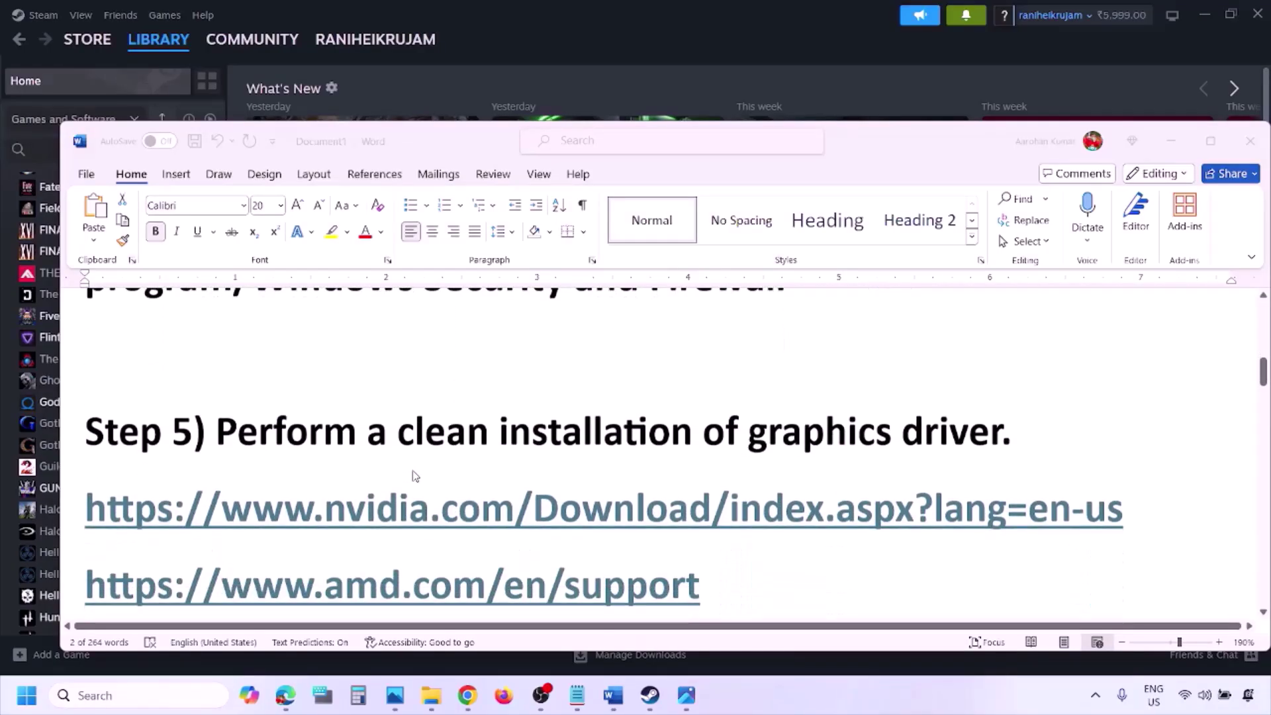
double_click(315, 430)
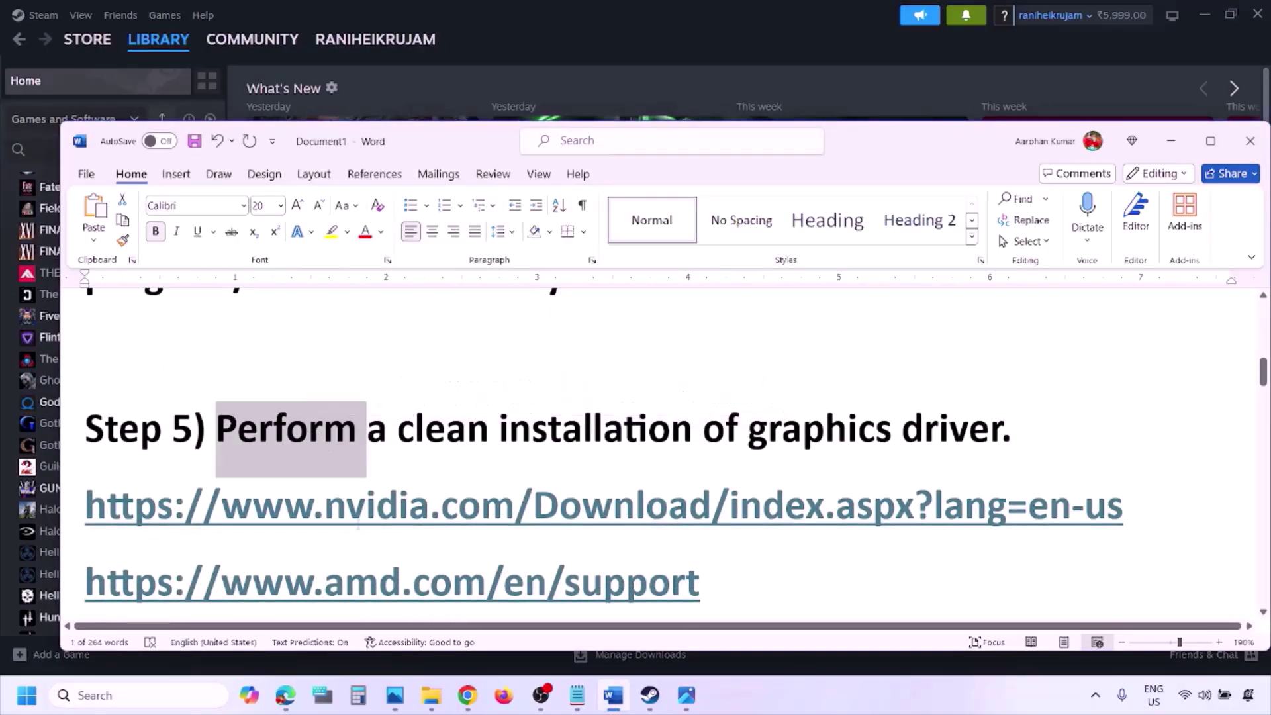
double_click(282, 516)
scroll(281, 517, down, 1)
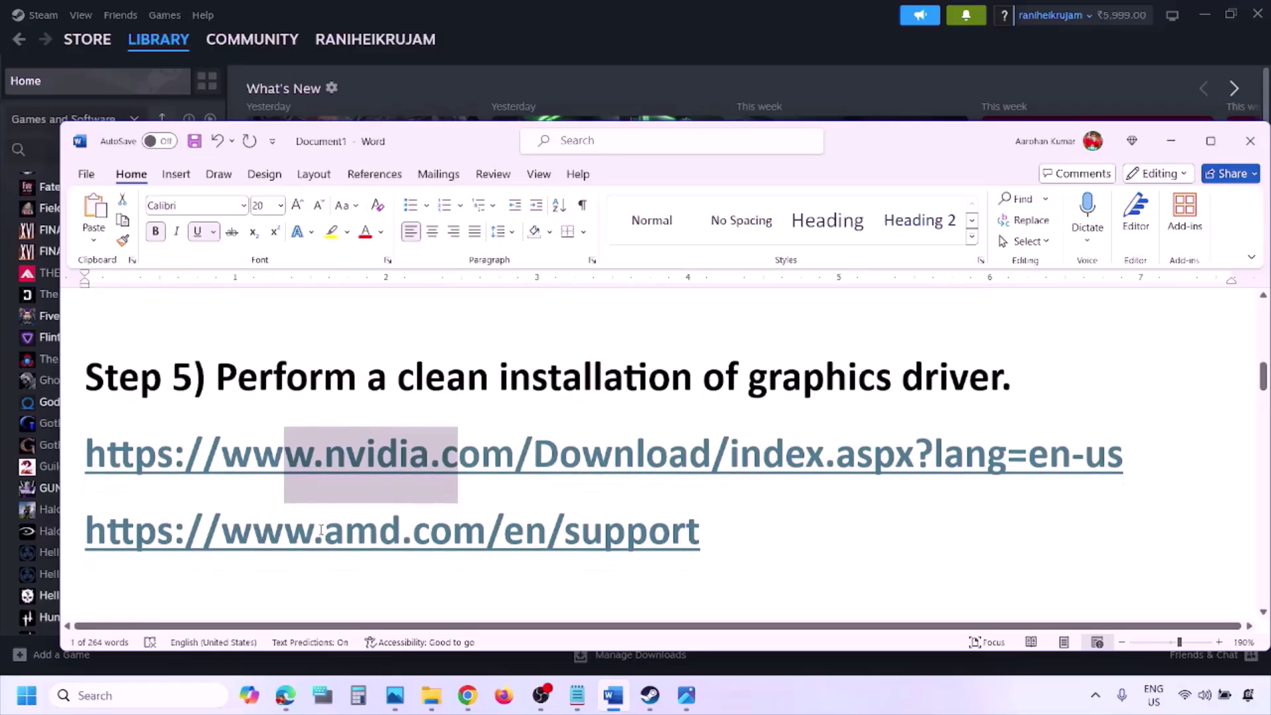
drag(281, 535, 666, 540)
click(835, 686)
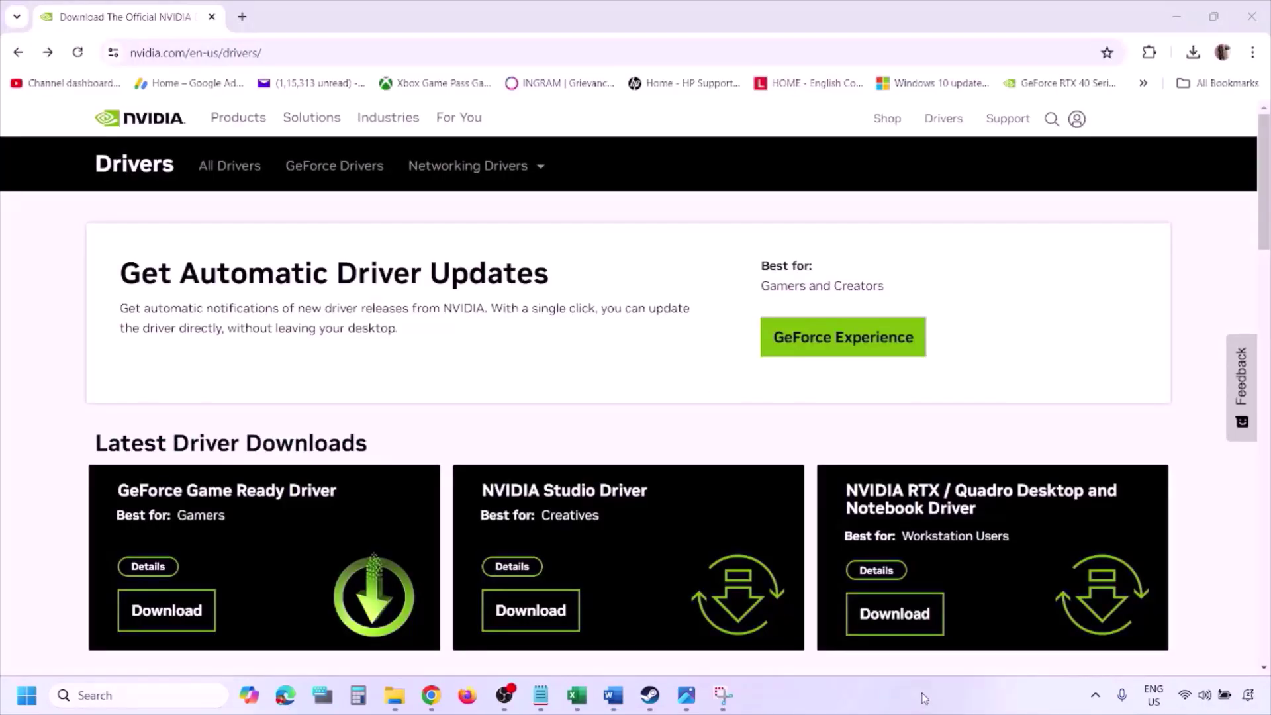
Search the NVIDIA drivers page for the GeForce RTX 3050 Laptop GPU driver with Windows 11 as the operating system
scroll(298, 405, down, 8)
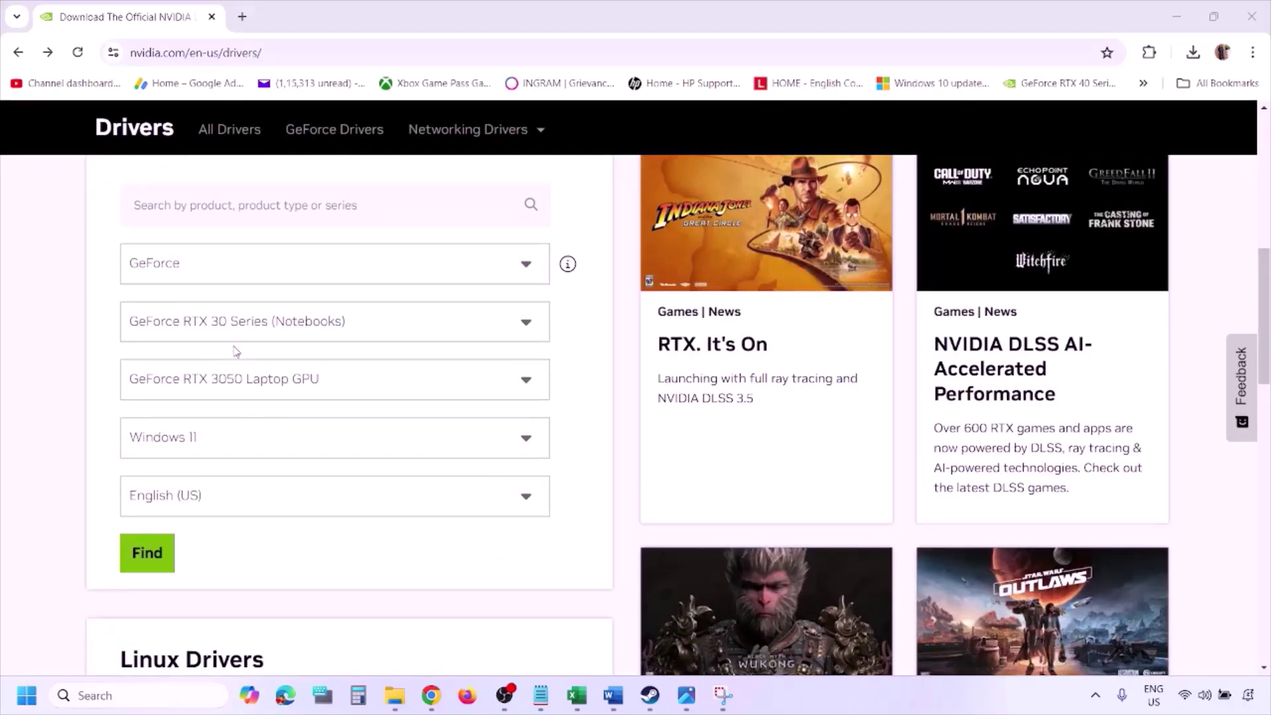
click(211, 442)
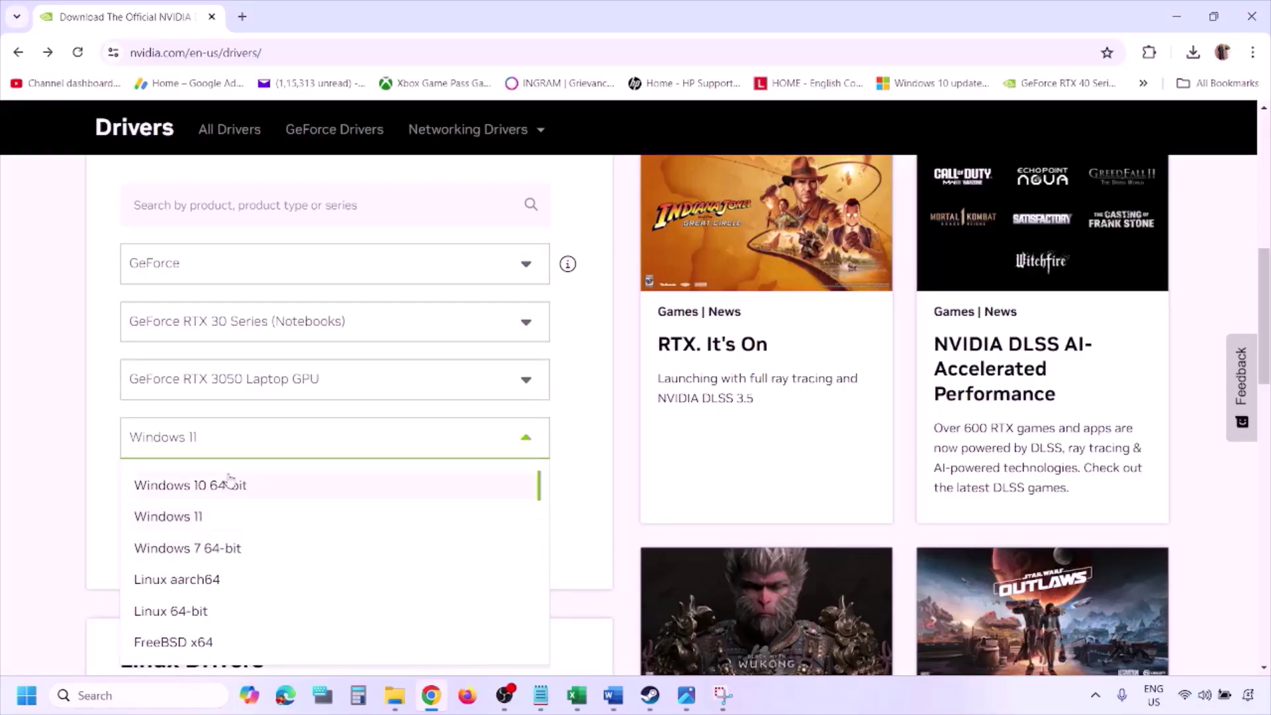
click(186, 517)
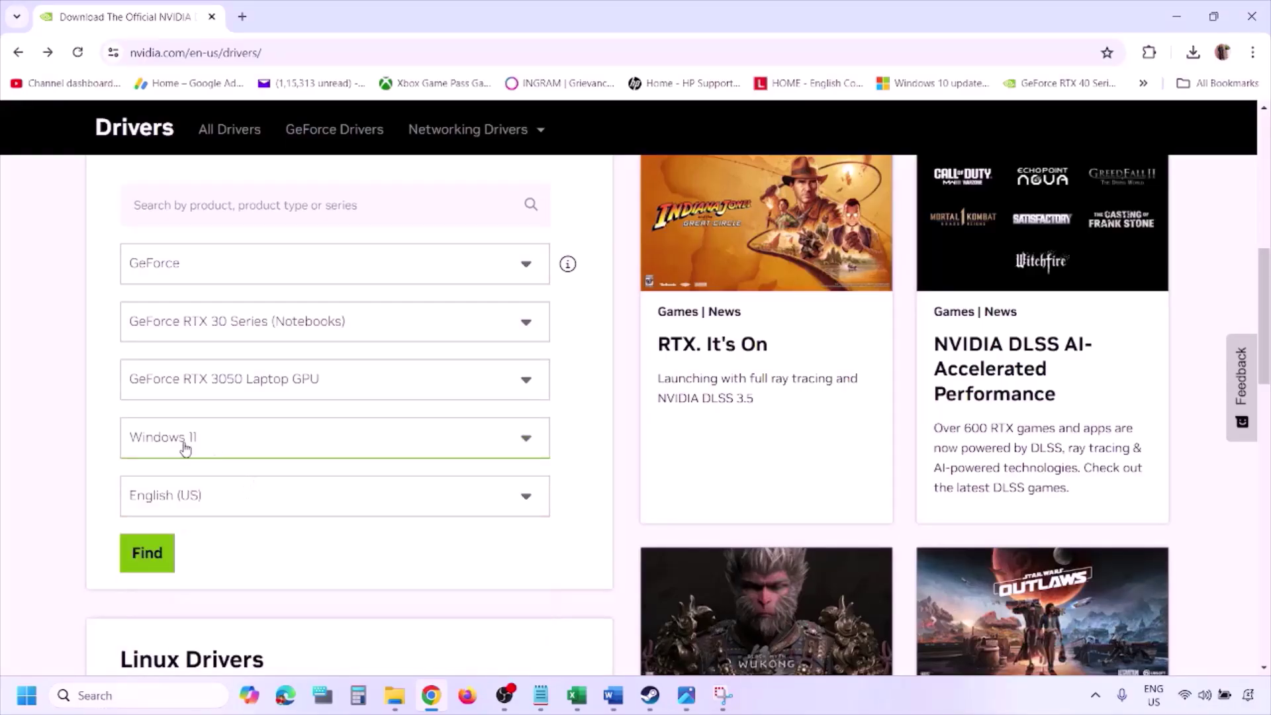
click(147, 553)
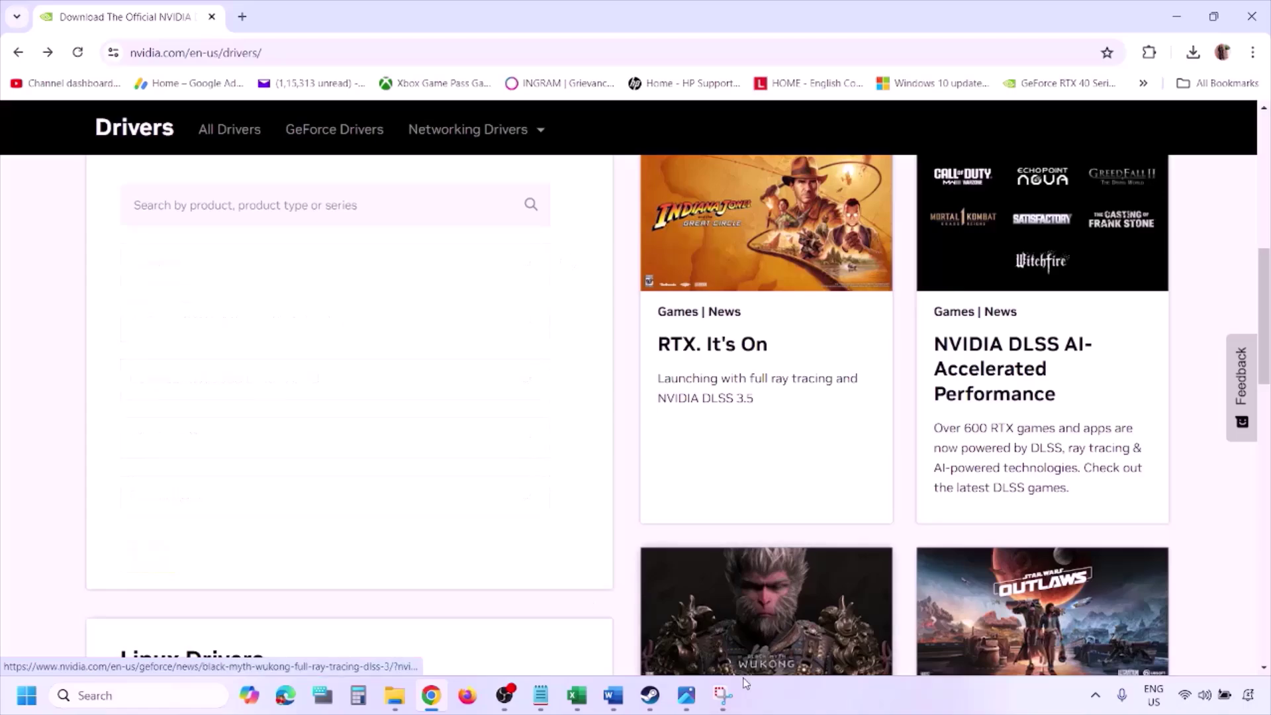
Switch to Photos and examine the NVIDIA driver download and clean installation screenshots from 1.png through 5.png
click(686, 697)
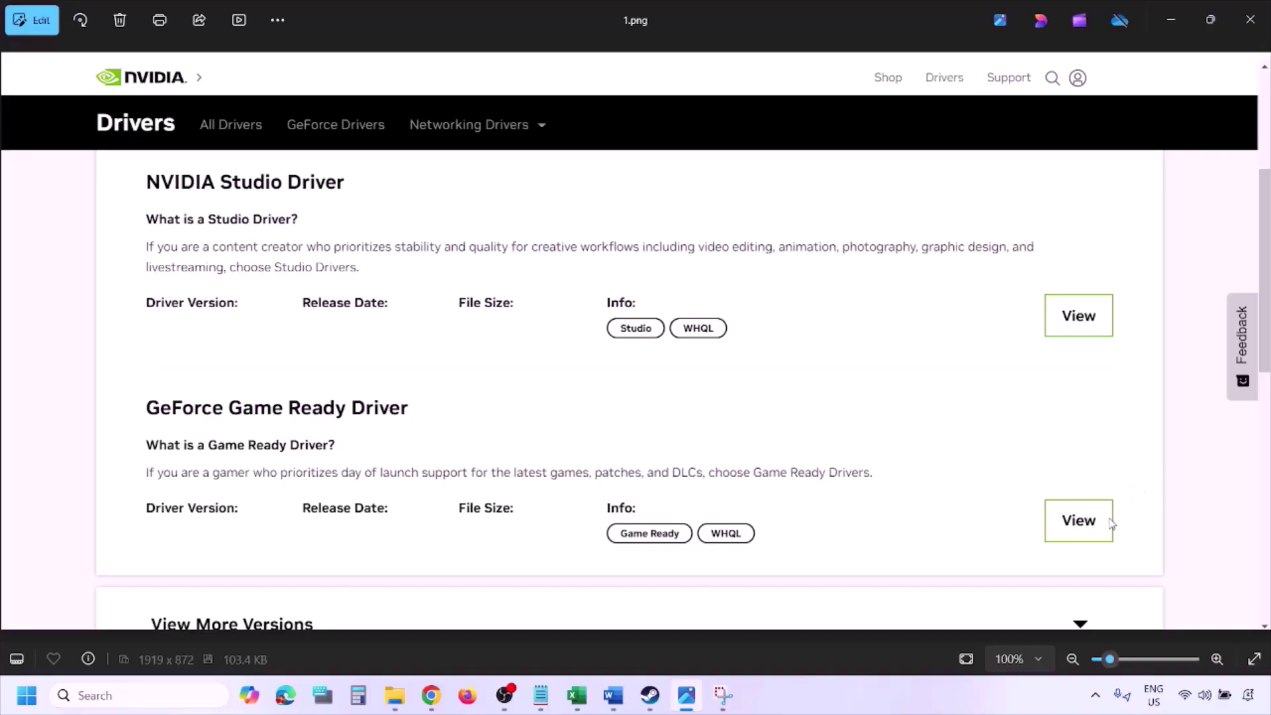
key(Right)
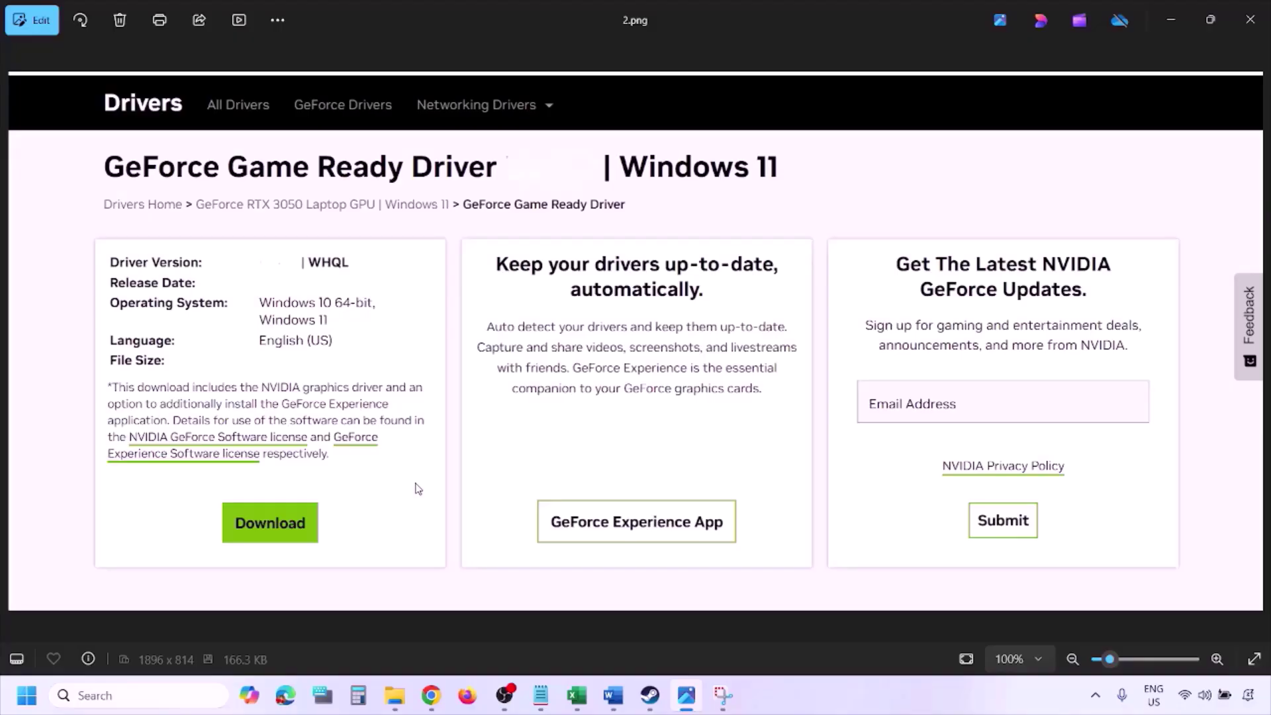
key(Right)
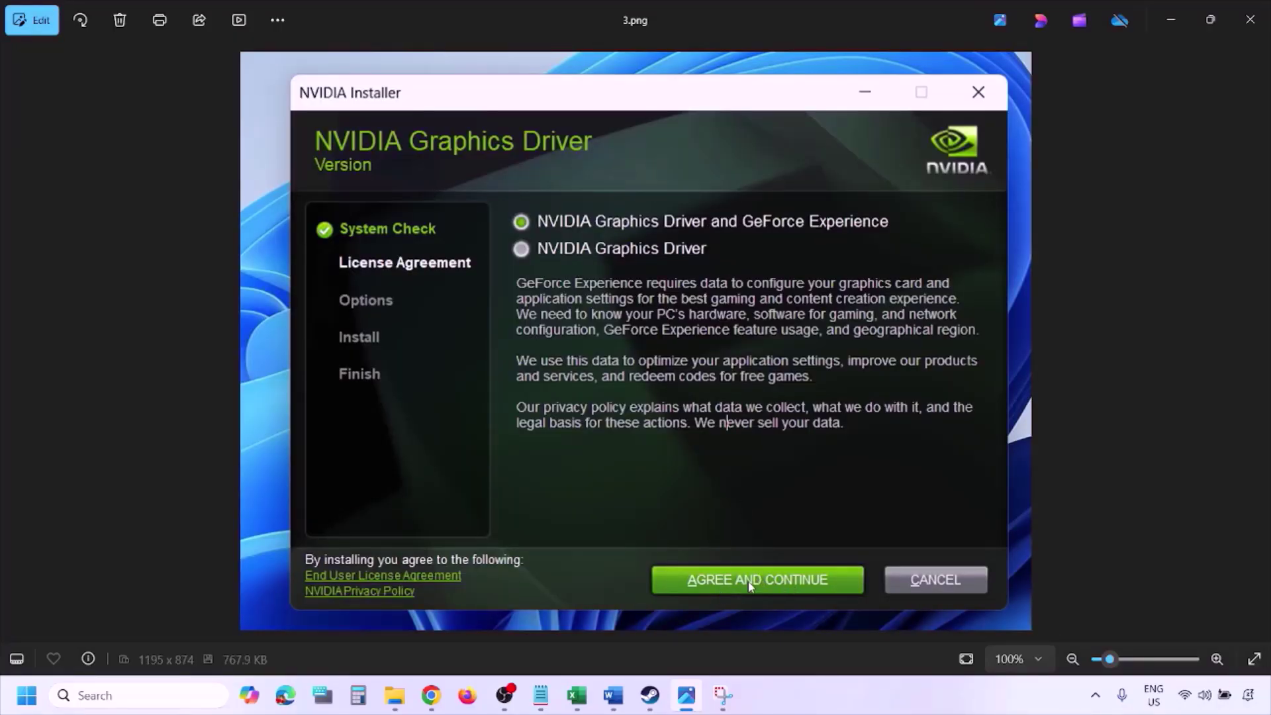
key(Right)
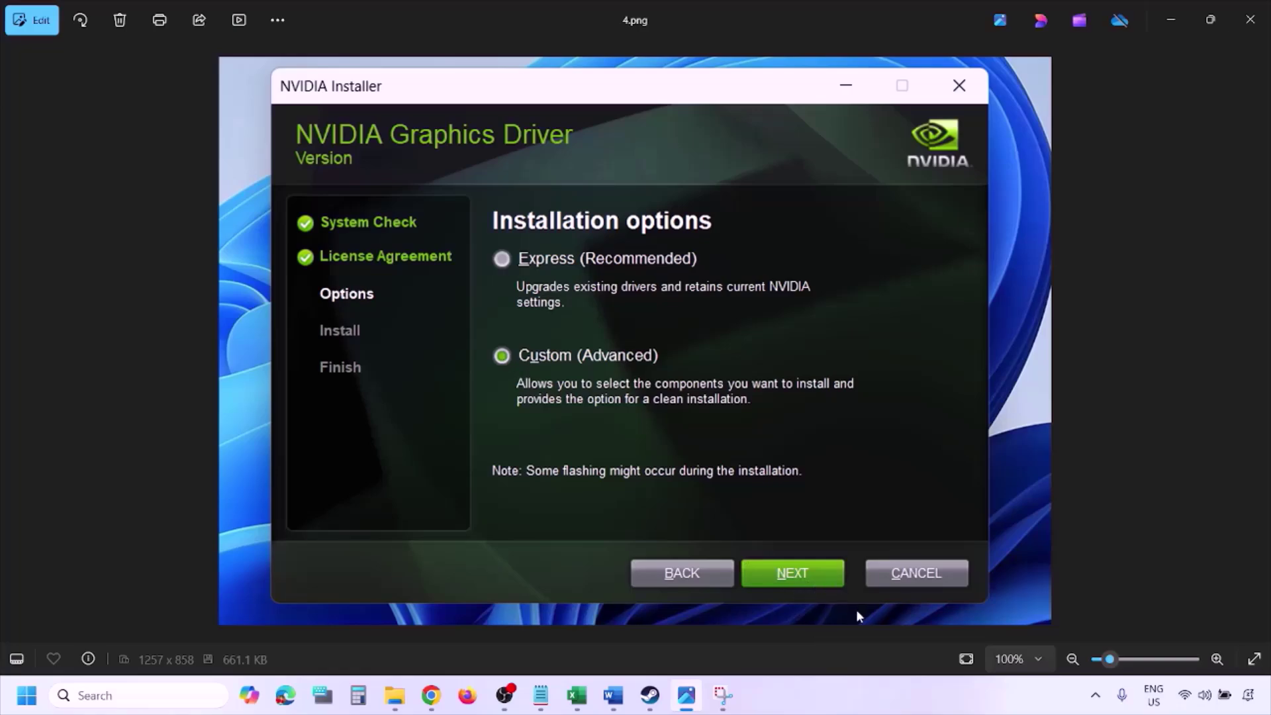
key(Right)
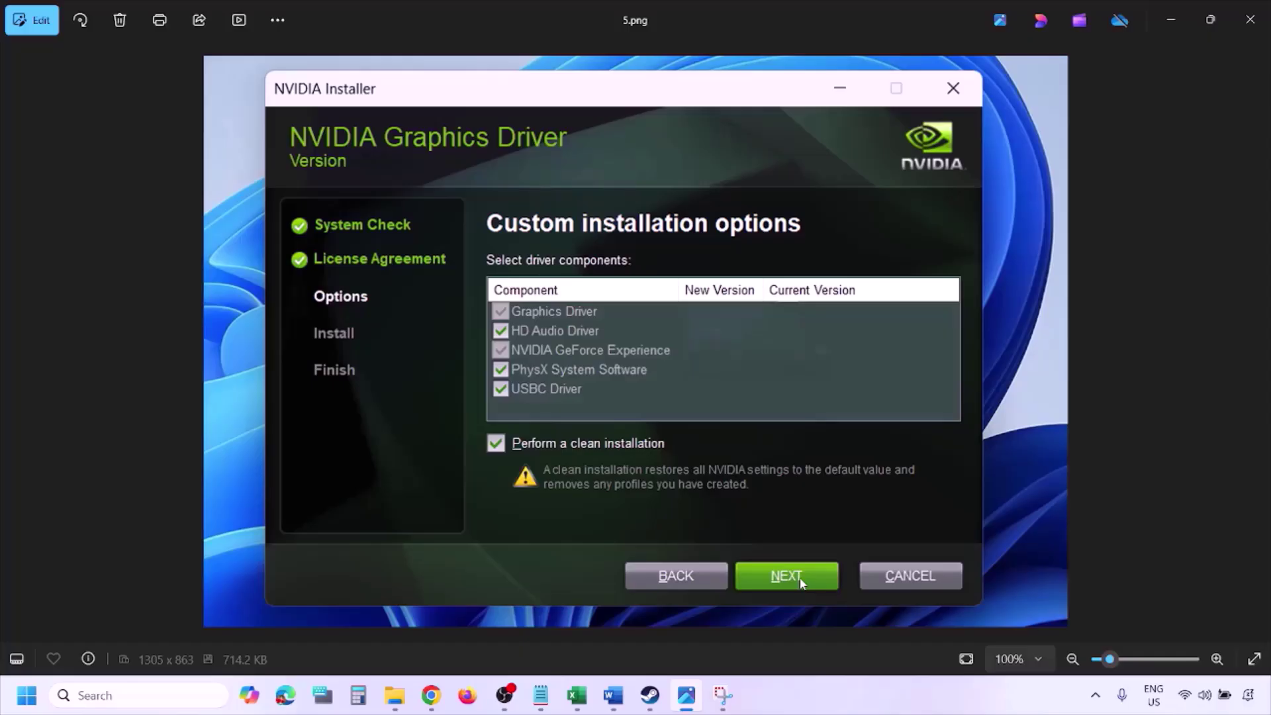
Look at the Restart choice among the Windows power options and dismiss it without restarting
click(26, 695)
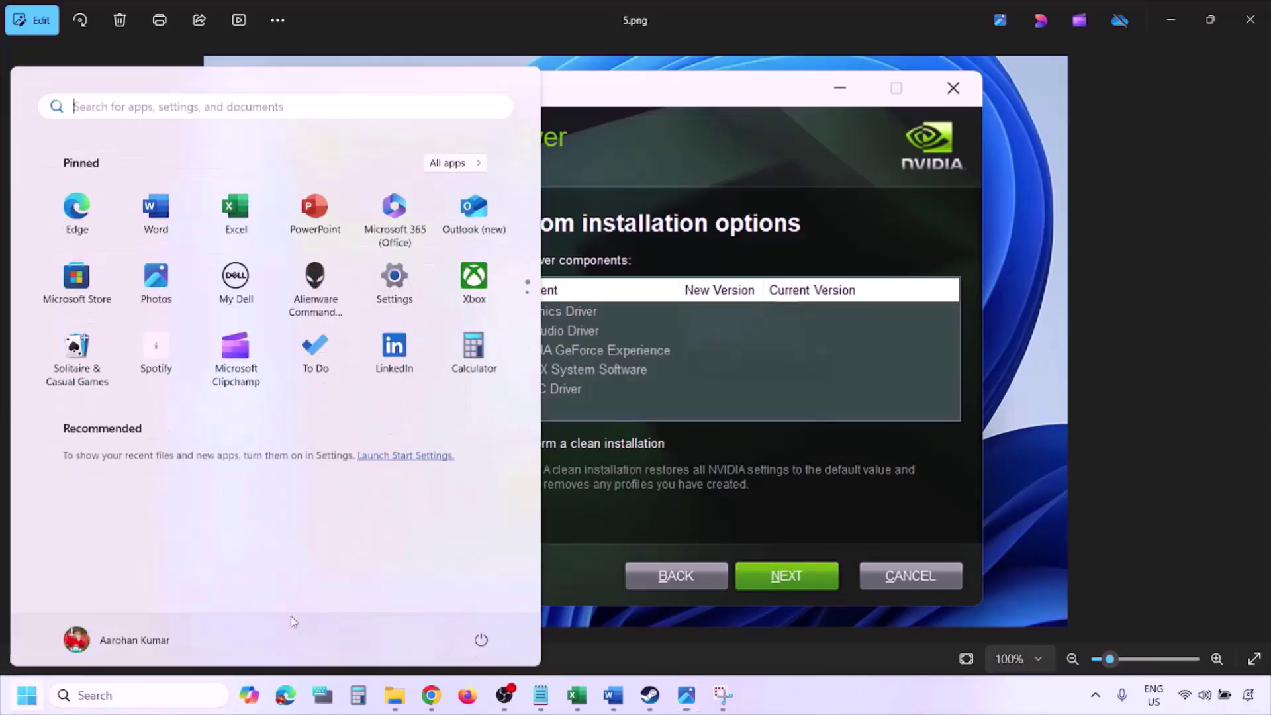
click(483, 640)
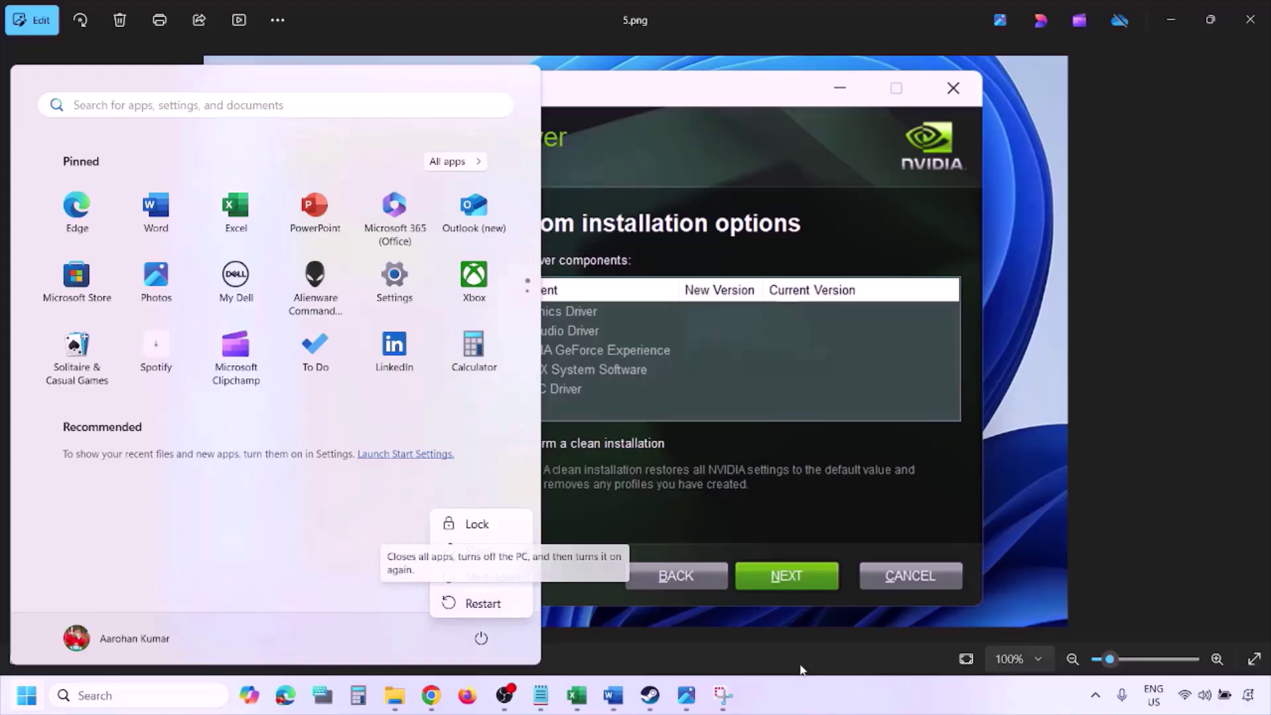
key(Escape)
key(Escape)
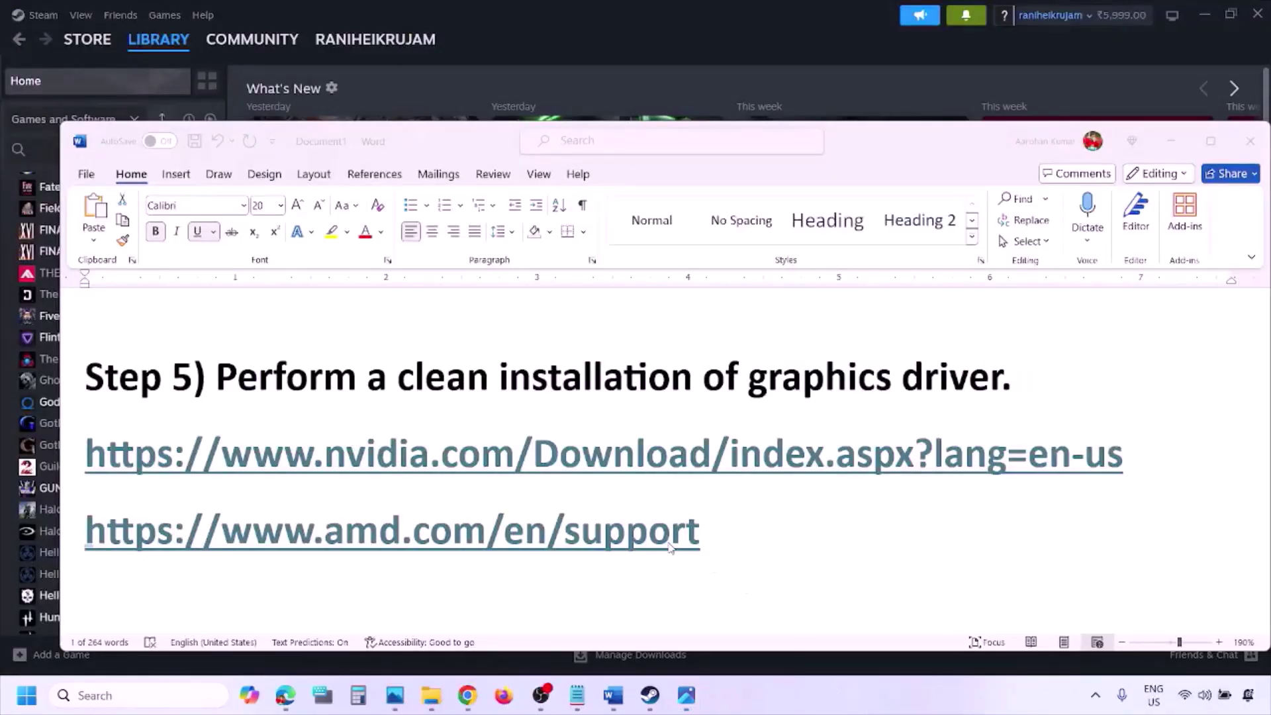
Highlight the AMD support link in the Word document, and bring up and dismiss the Windows power options
click(752, 533)
triple_click(723, 534)
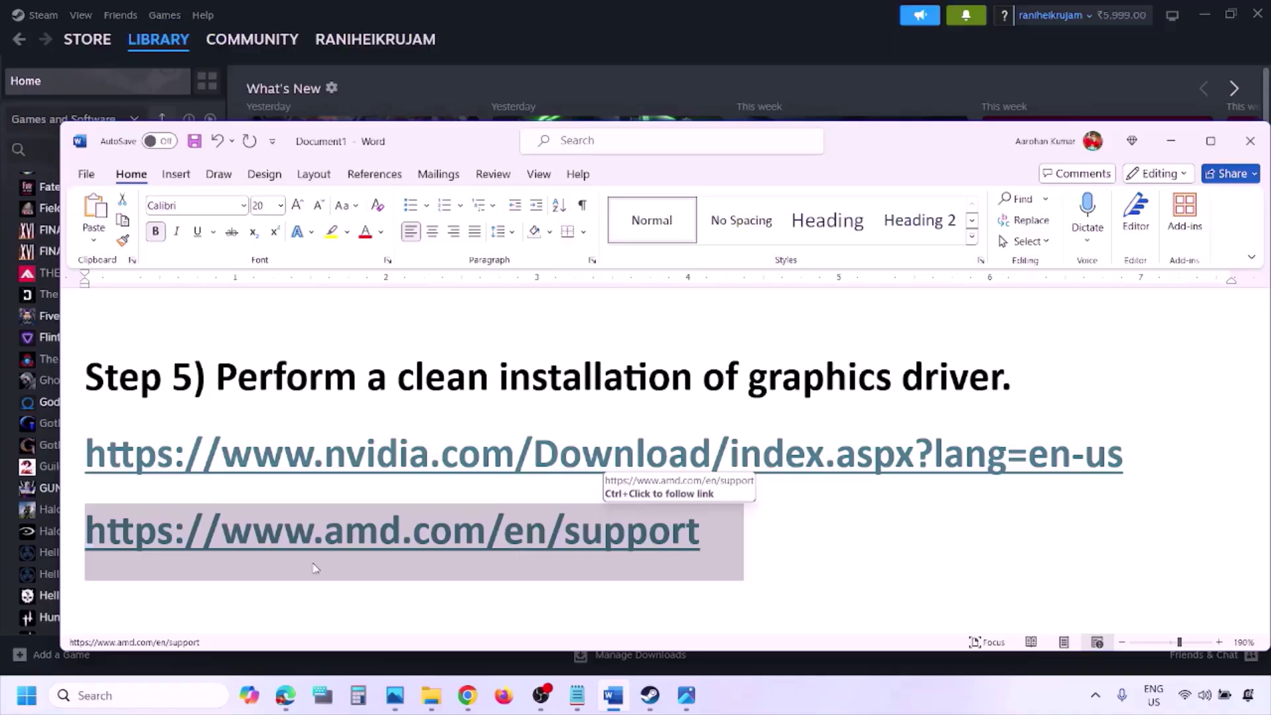
click(26, 695)
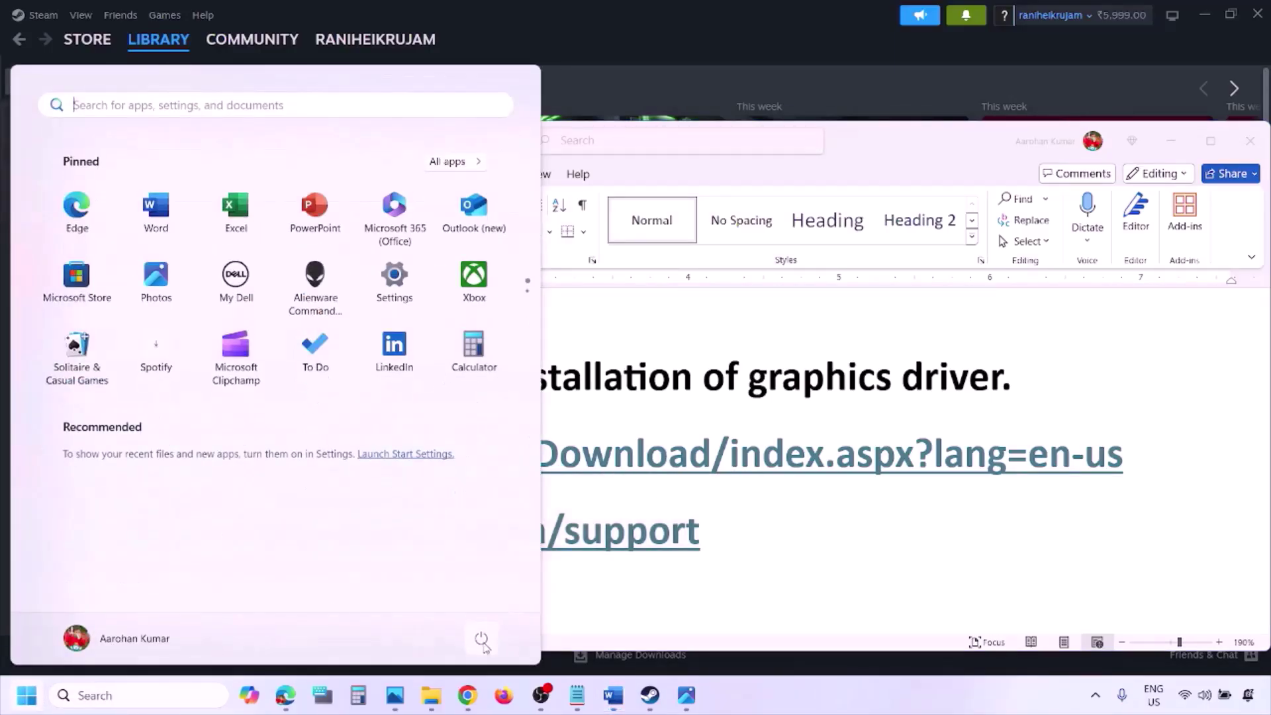
click(482, 640)
click(804, 698)
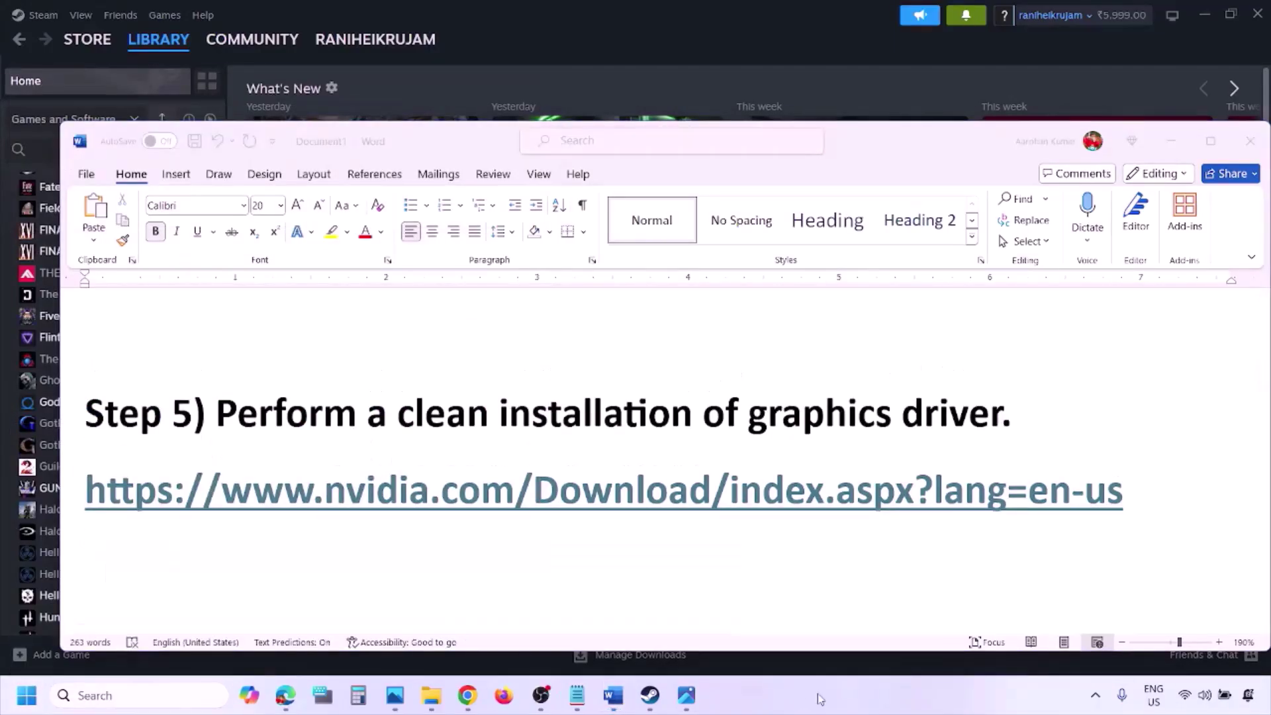
Search Windows for "graphics" and open the Graphics settings page
scroll(596, 455, down, 5)
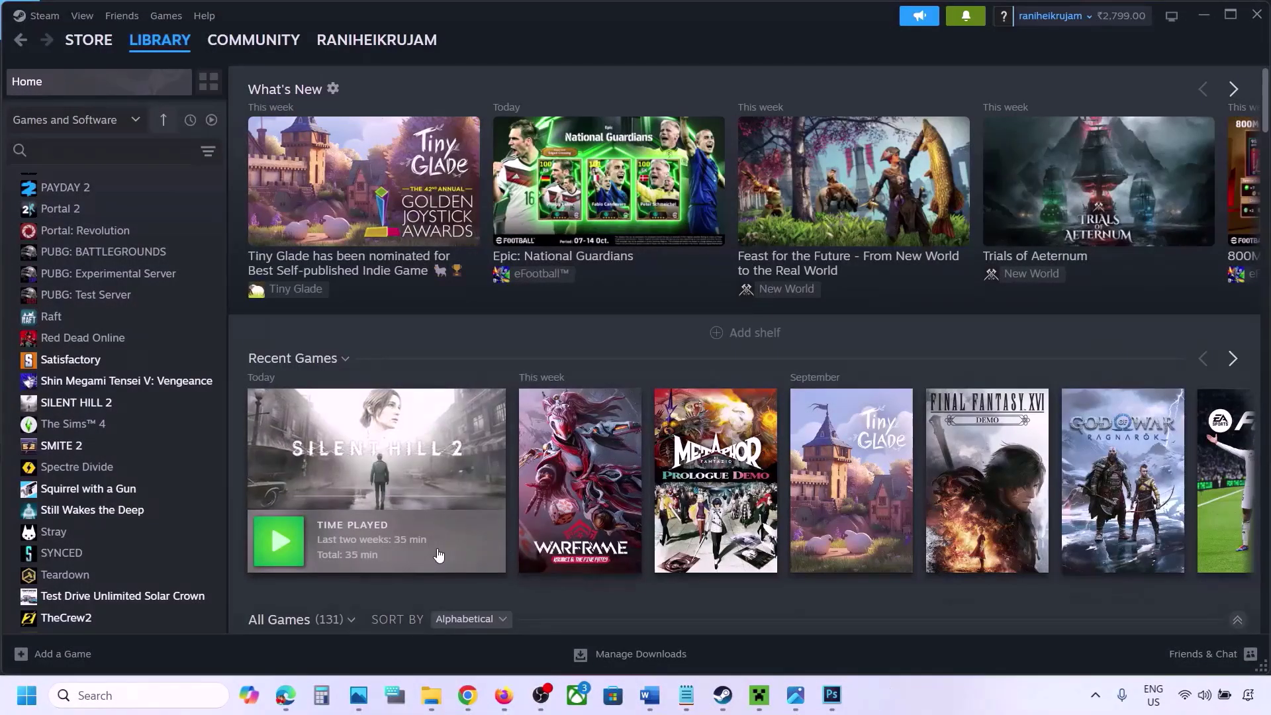
click(101, 696)
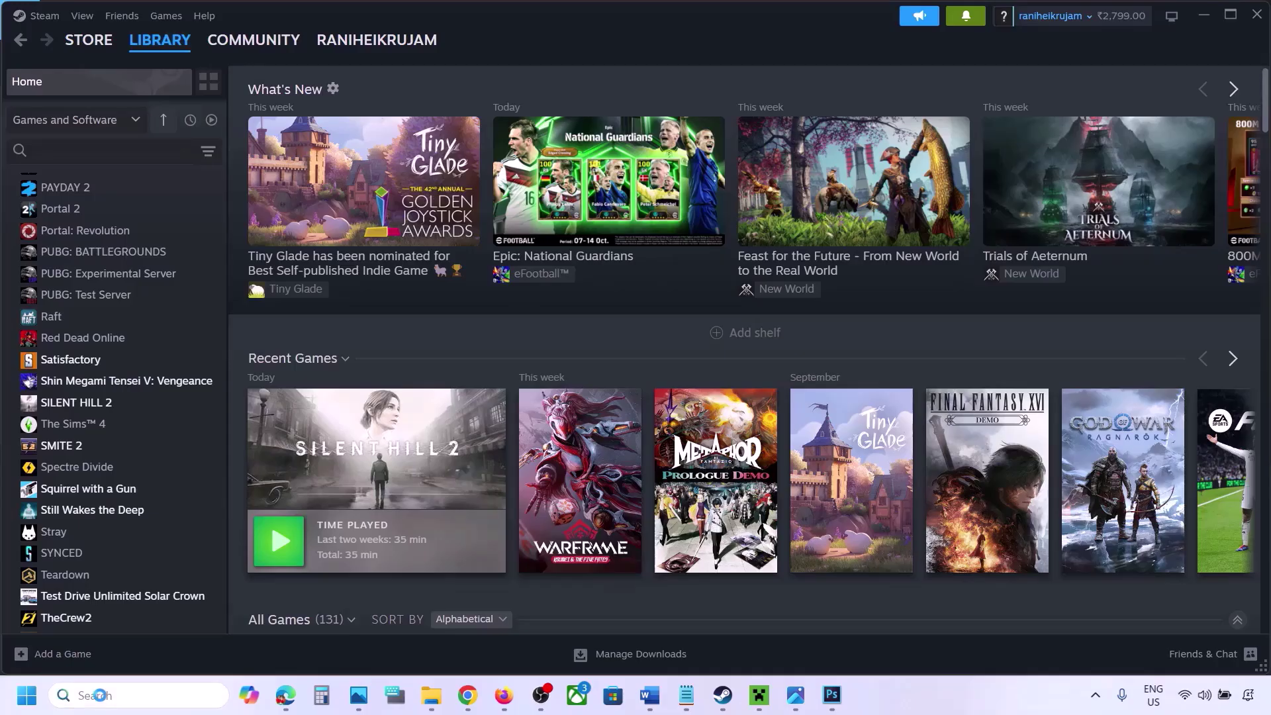
text(graphics)
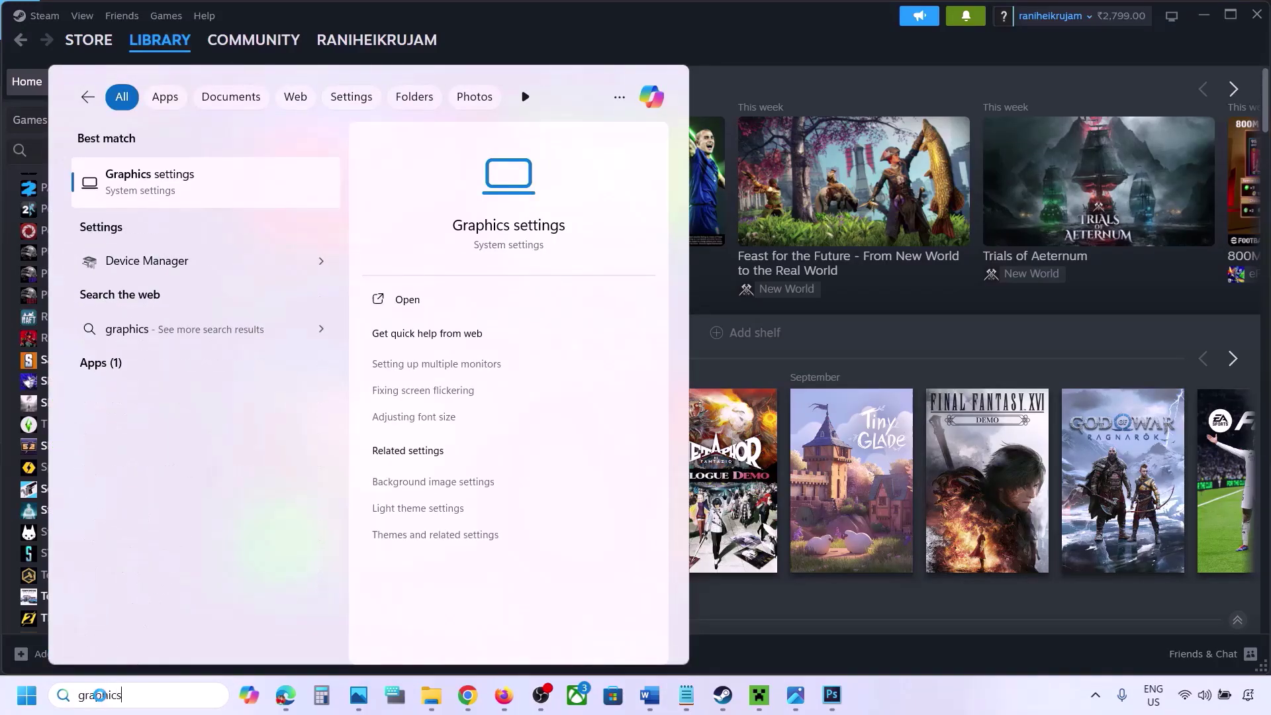
click(157, 188)
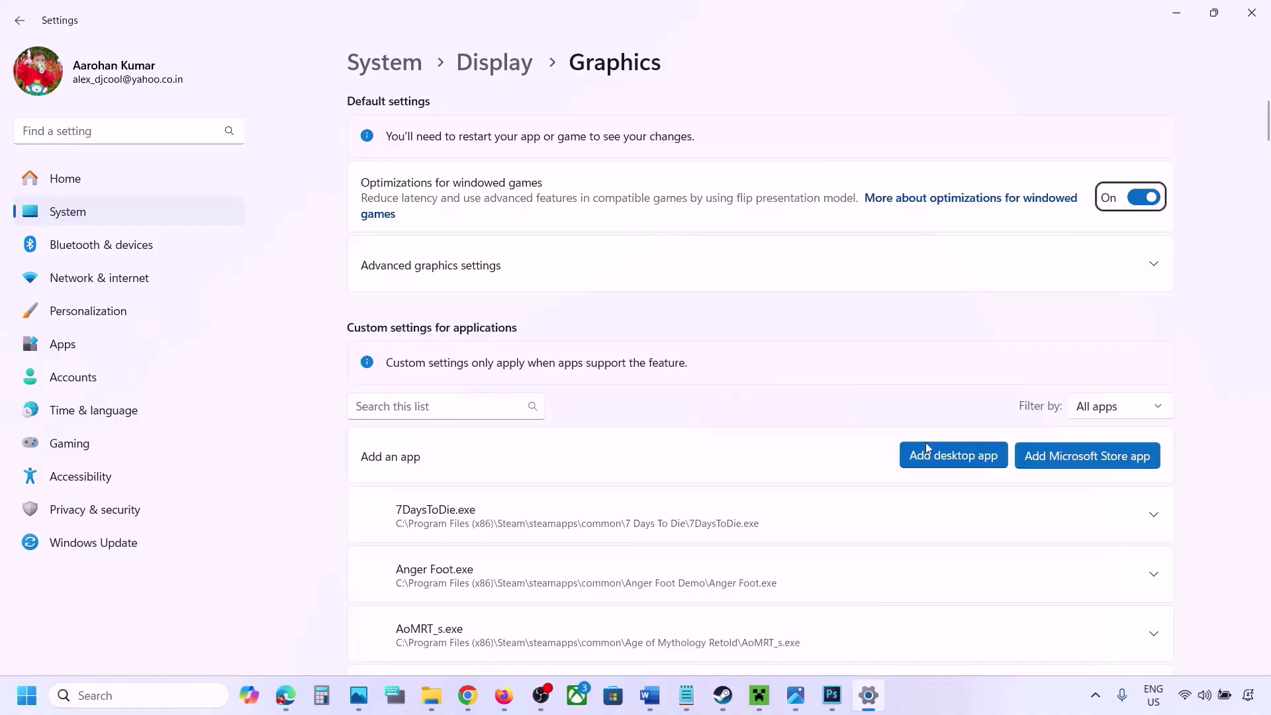
Browse to Steam's common folder while choosing a desktop app to add, and cancel without adding one
click(956, 460)
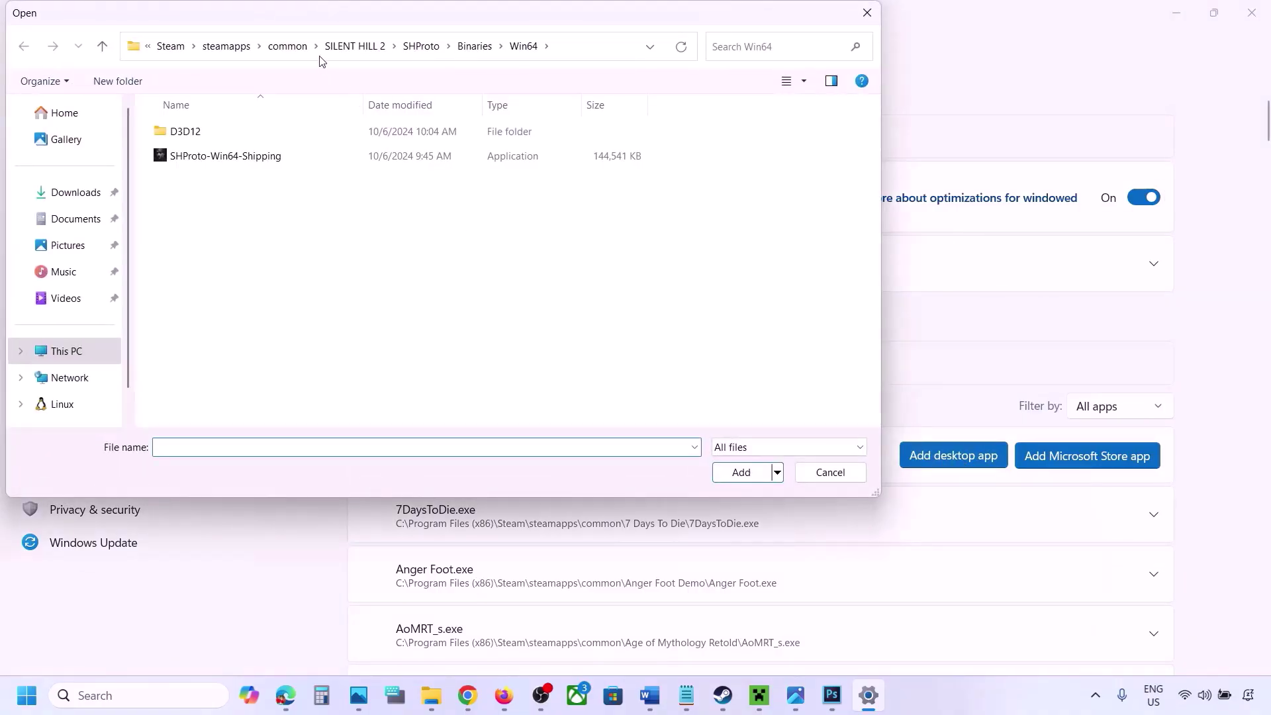
click(302, 46)
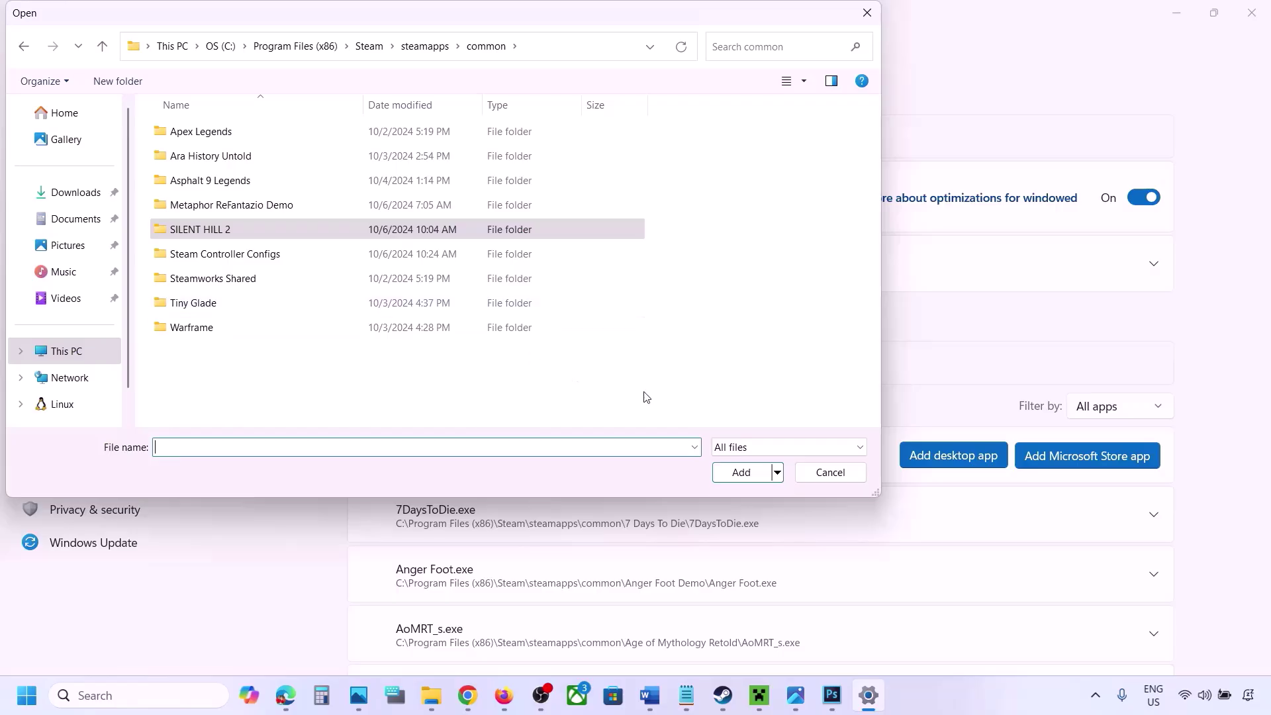
click(831, 472)
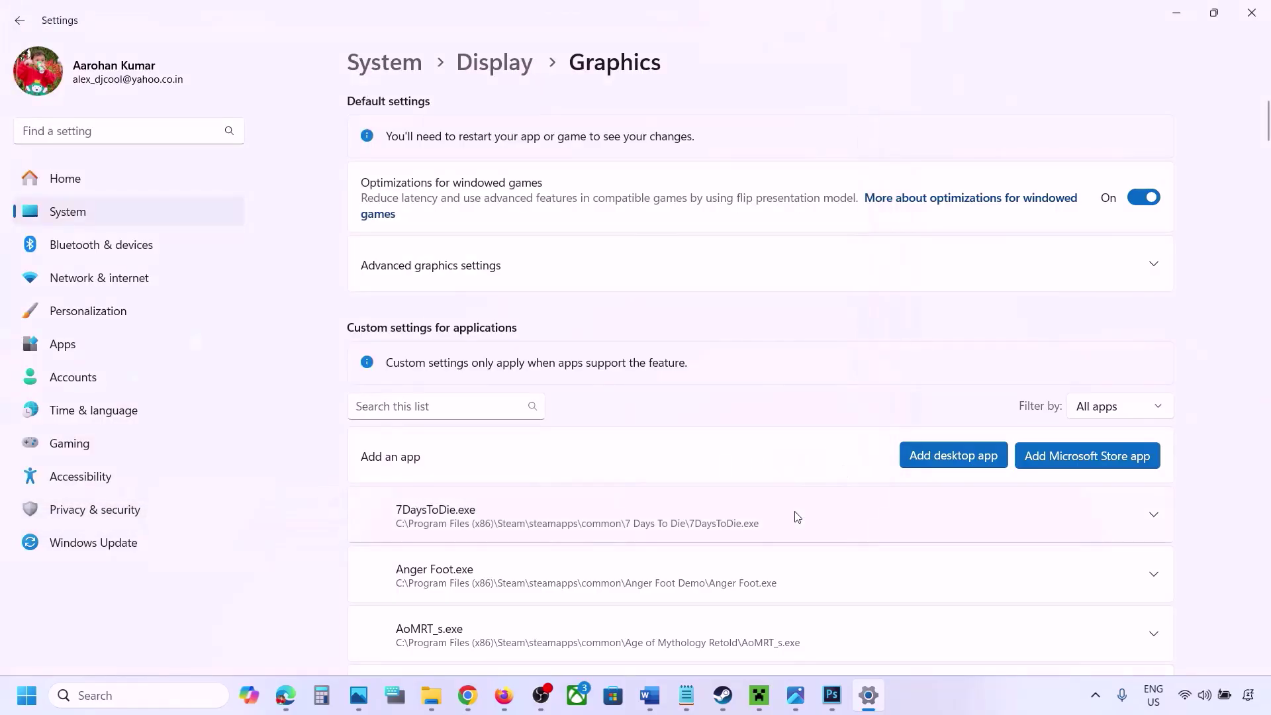
Set the GPU preference for ChainedTogether-Win64-Shipping.exe to High Performance (NVIDIA GeForce RTX 3050 Laptop GPU)
scroll(797, 515, down, 2)
scroll(798, 517, down, 6)
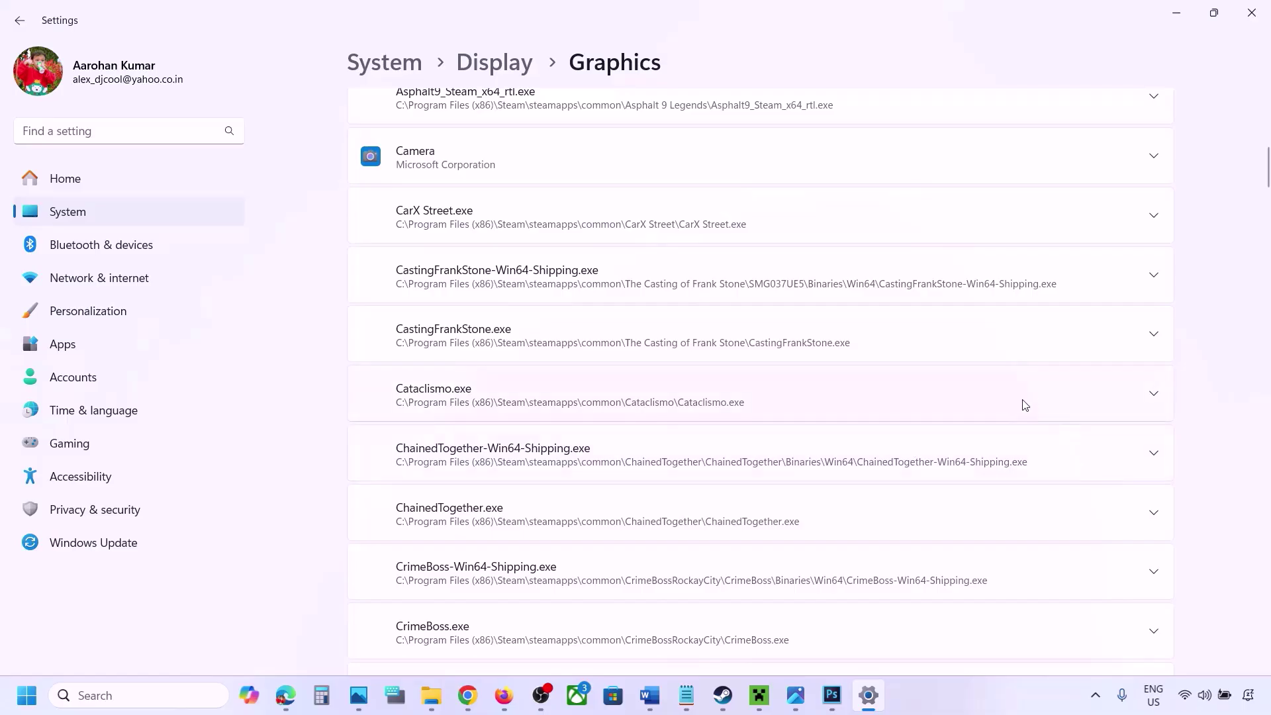
click(1154, 457)
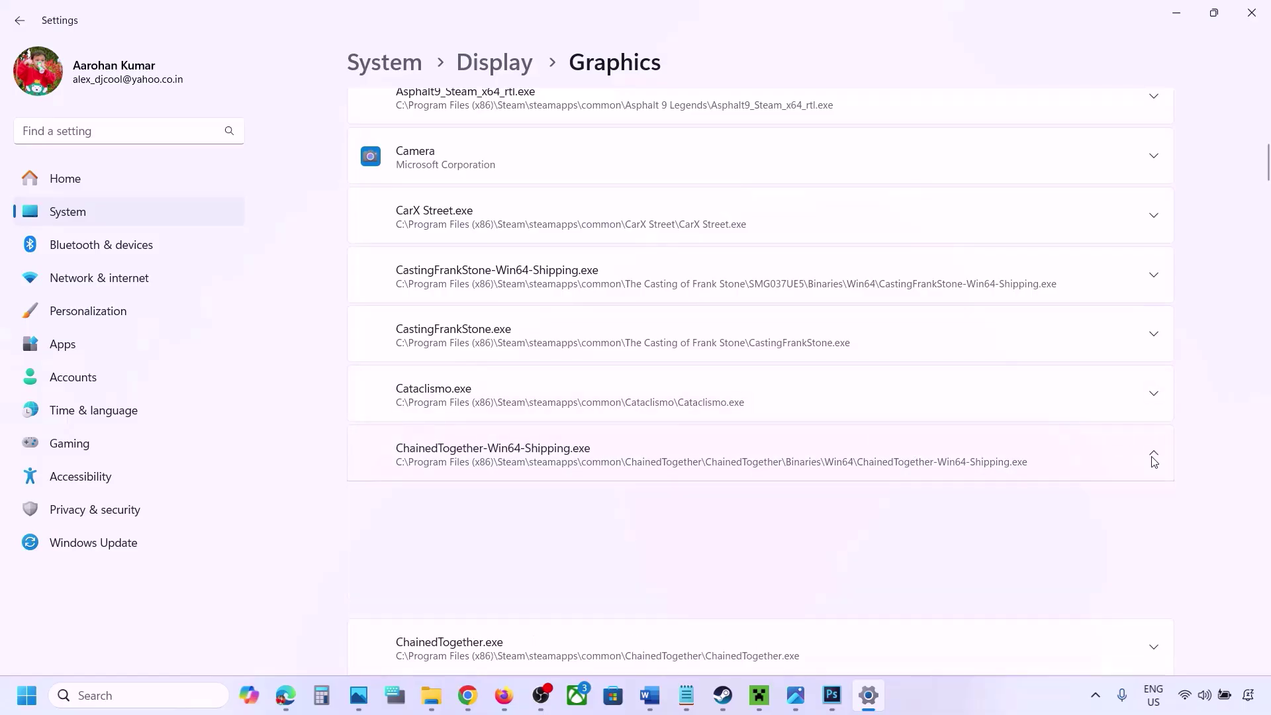
click(1077, 507)
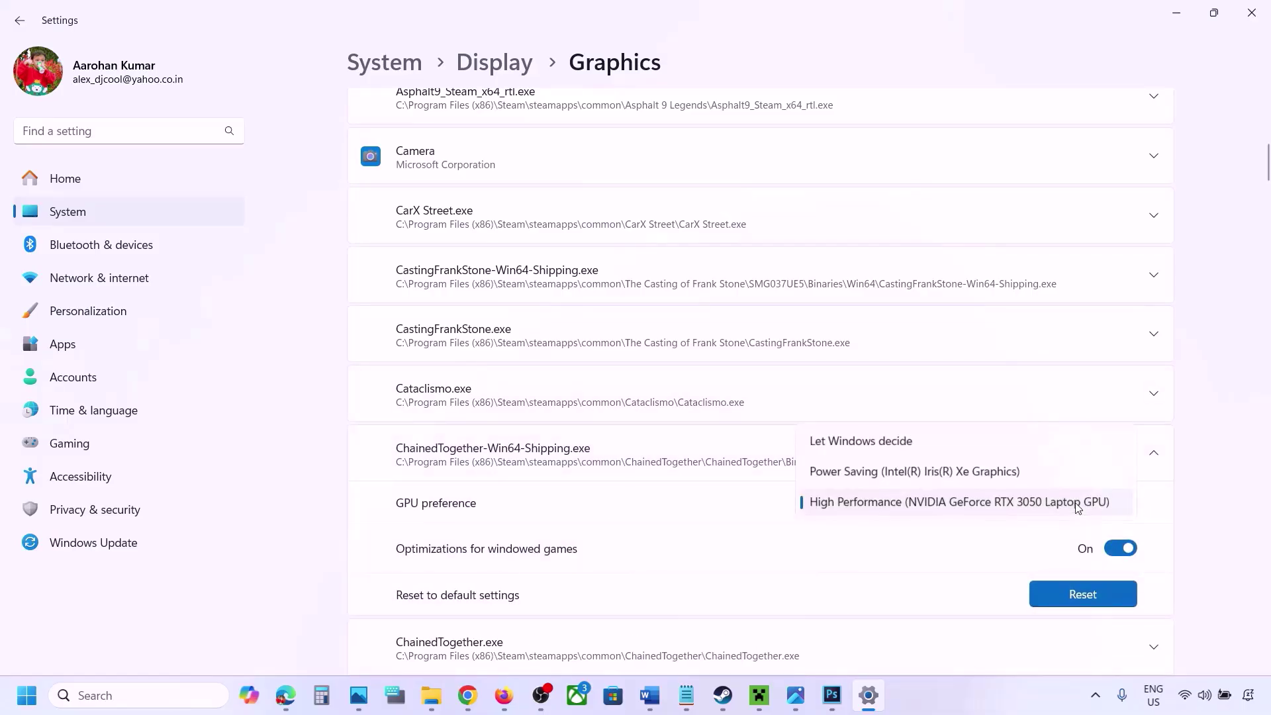
click(1006, 504)
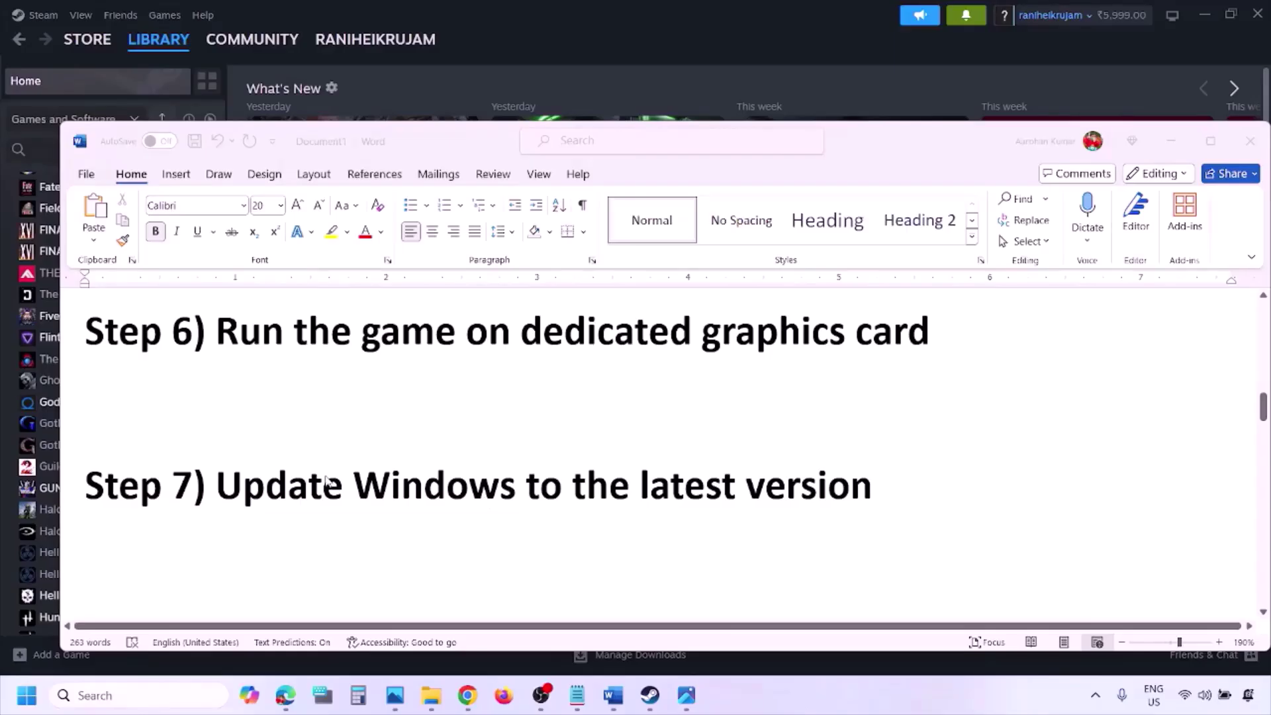
Highlight the Step 7 text in the Word document, and check for updates in Windows Update
drag(217, 486, 858, 502)
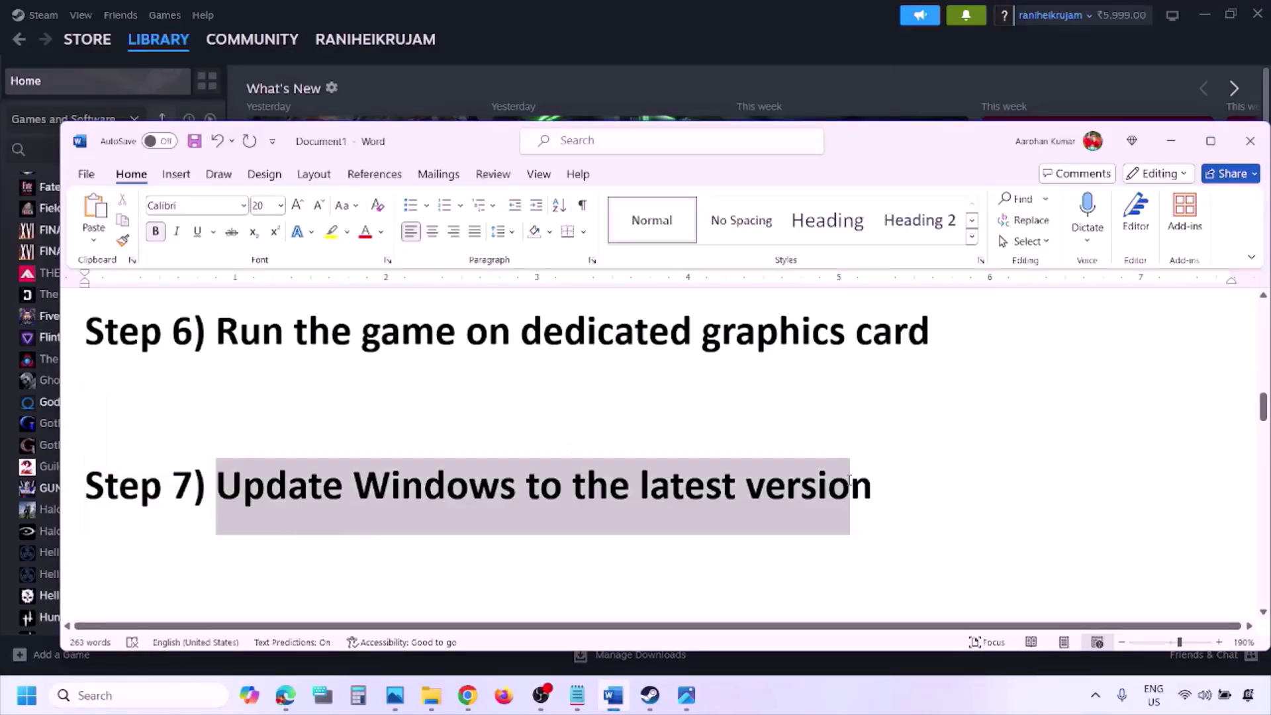
key(super+i)
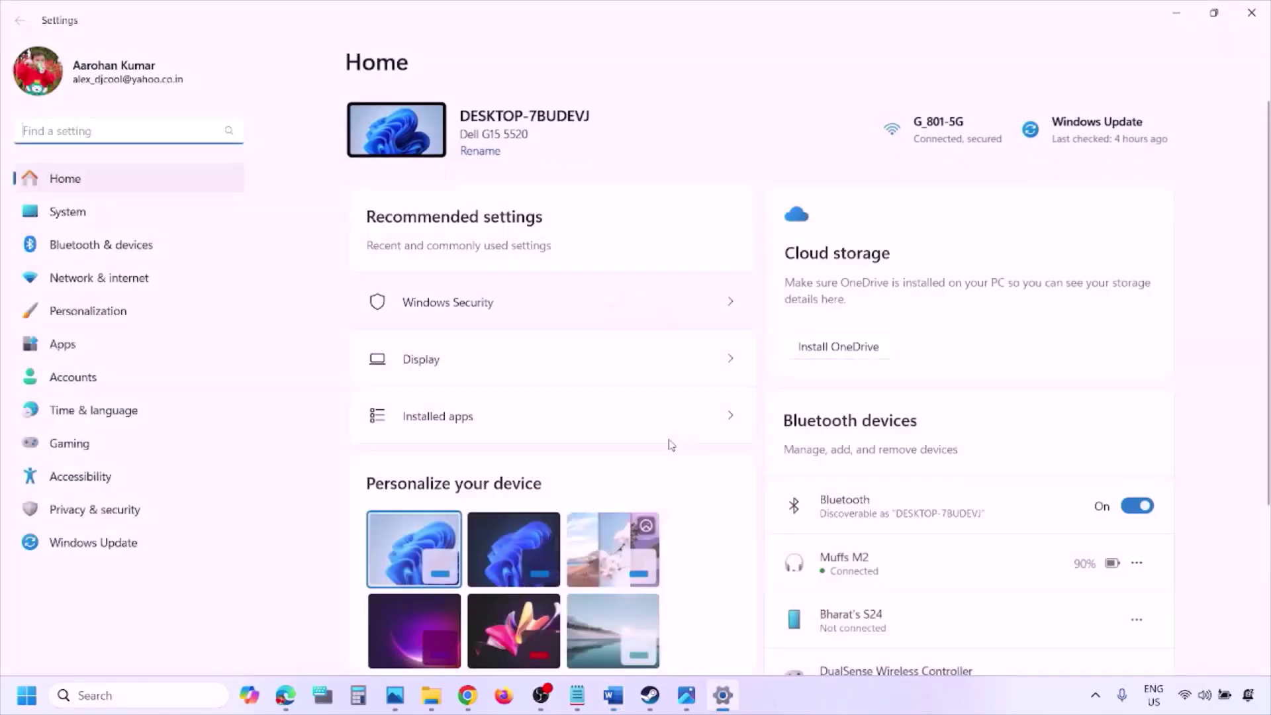
click(109, 551)
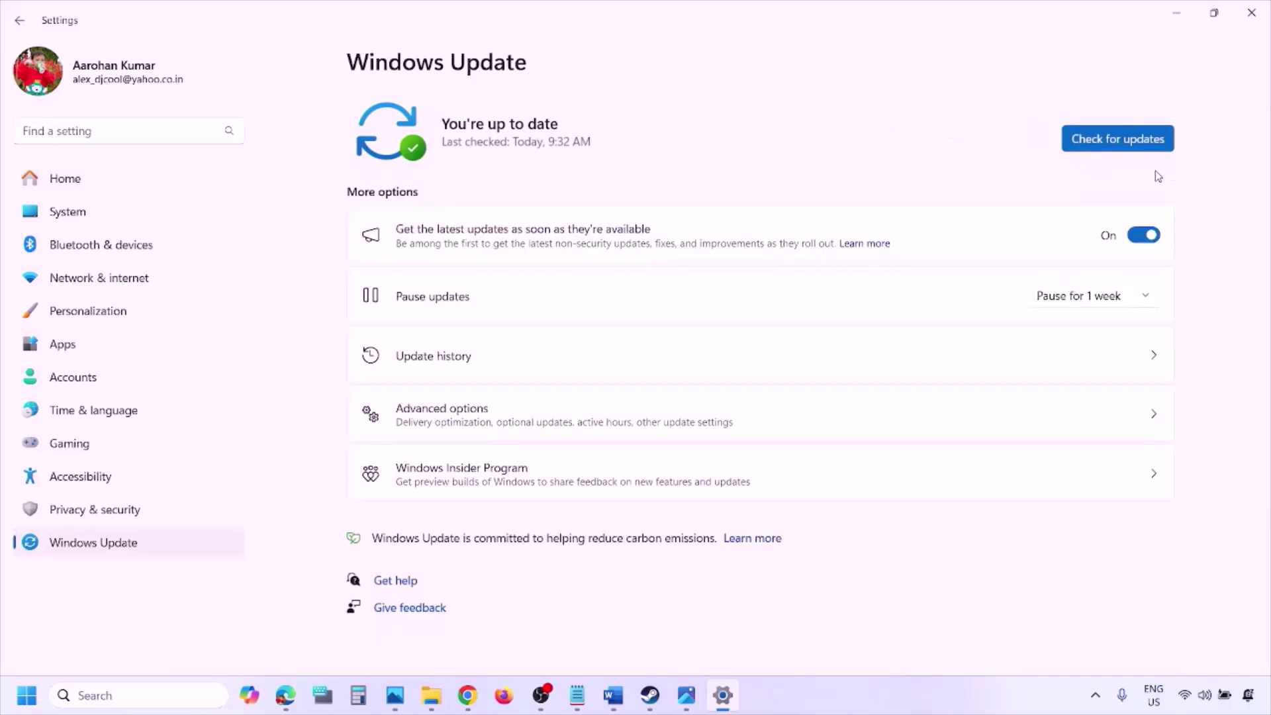
click(1117, 142)
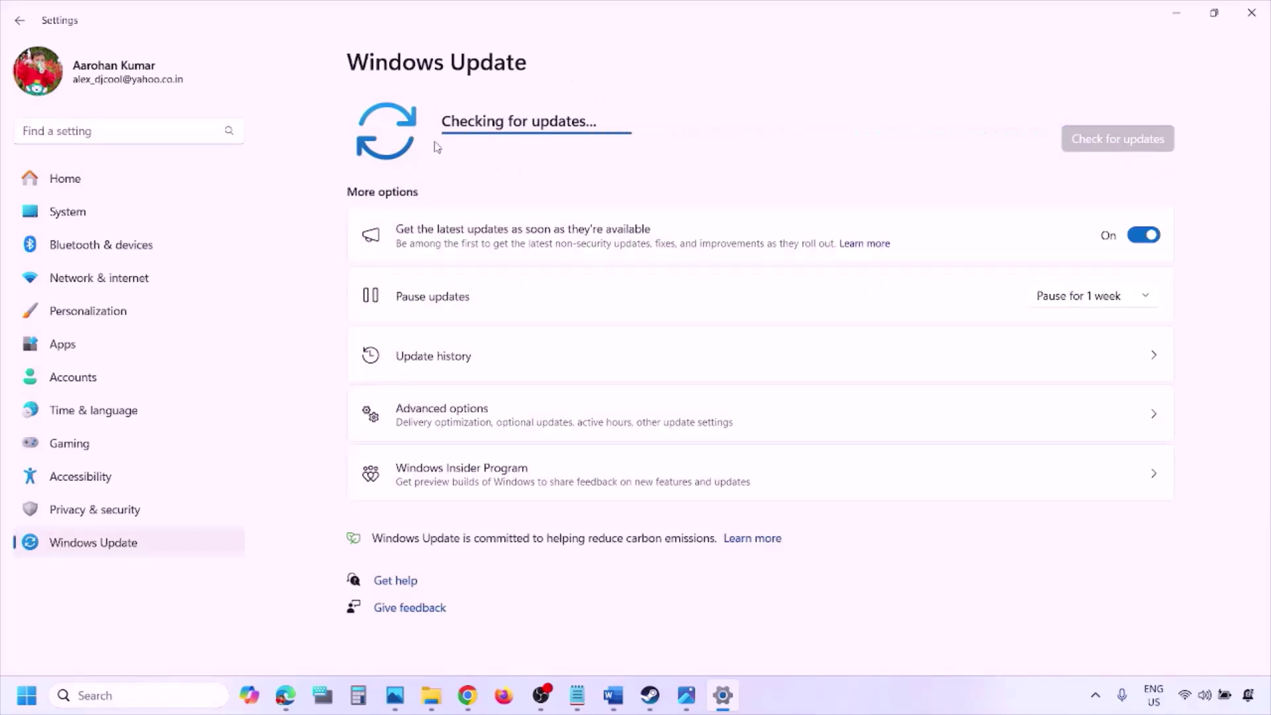
Look at the Restart choice among the Windows power options and return to the Word document without restarting
click(27, 701)
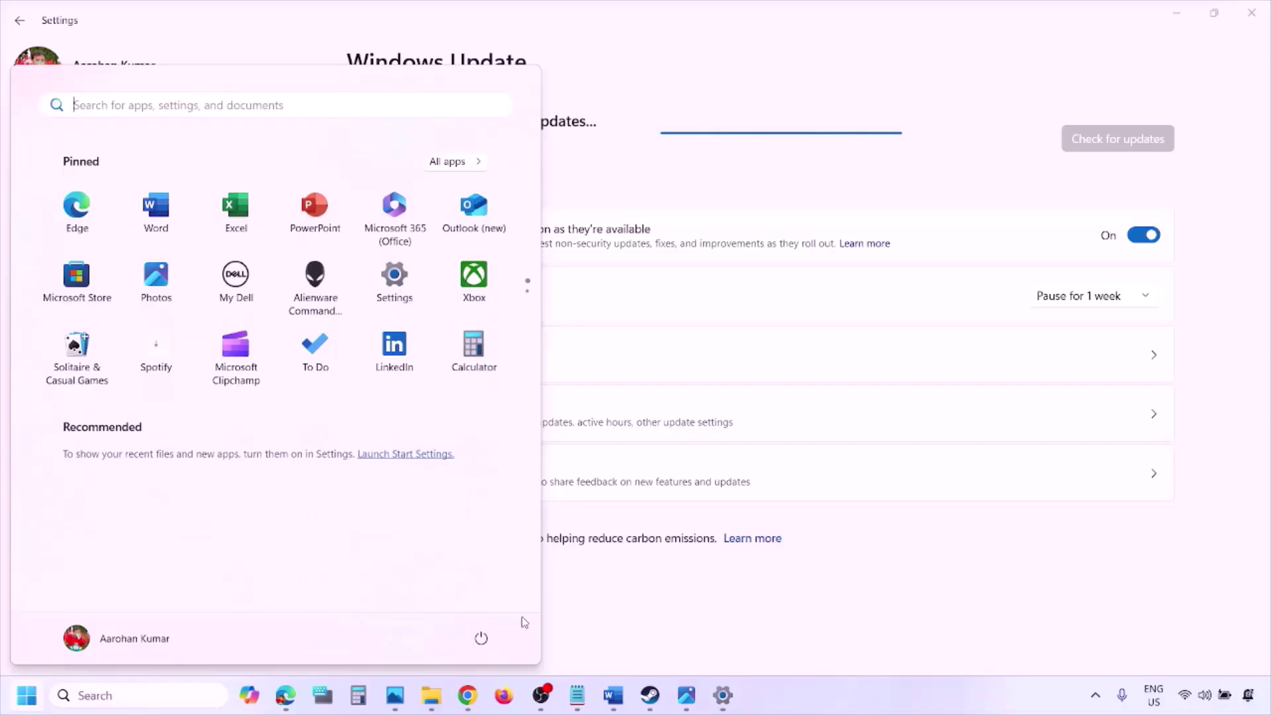
click(481, 638)
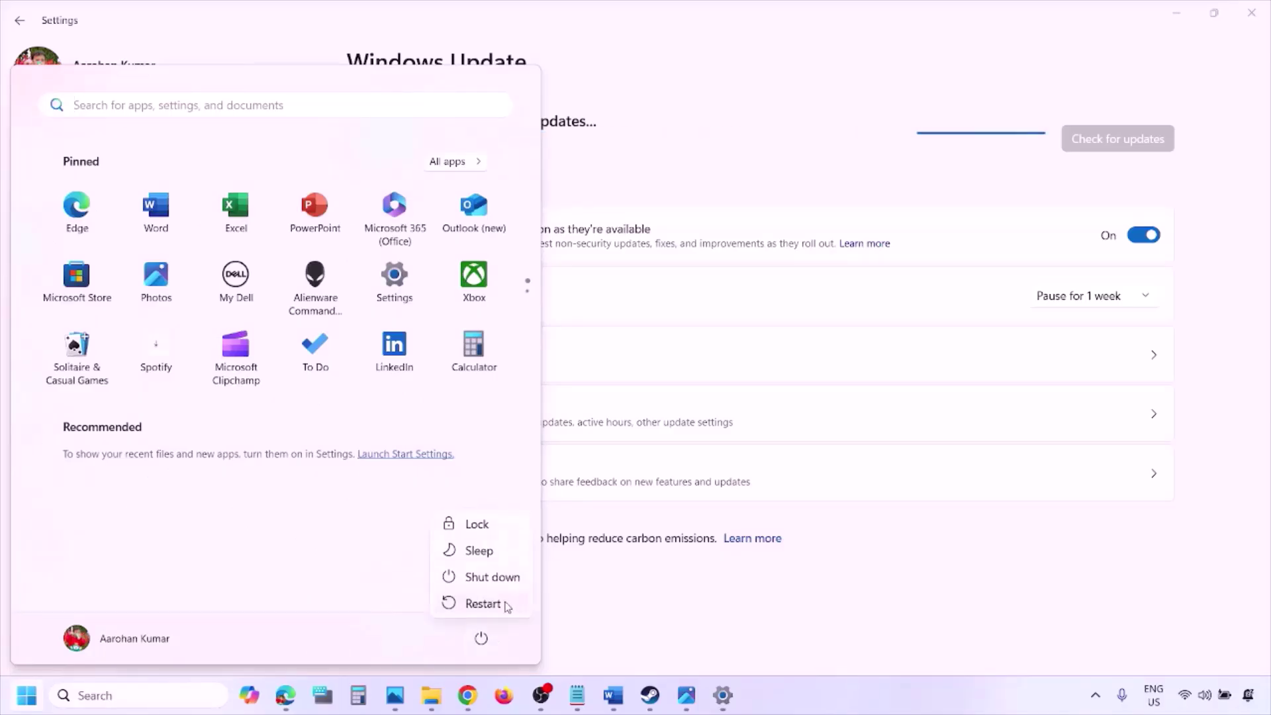
click(613, 697)
Copy the Visual C++ link from Step 8 and open it in a new Chrome window
scroll(557, 519, down, 3)
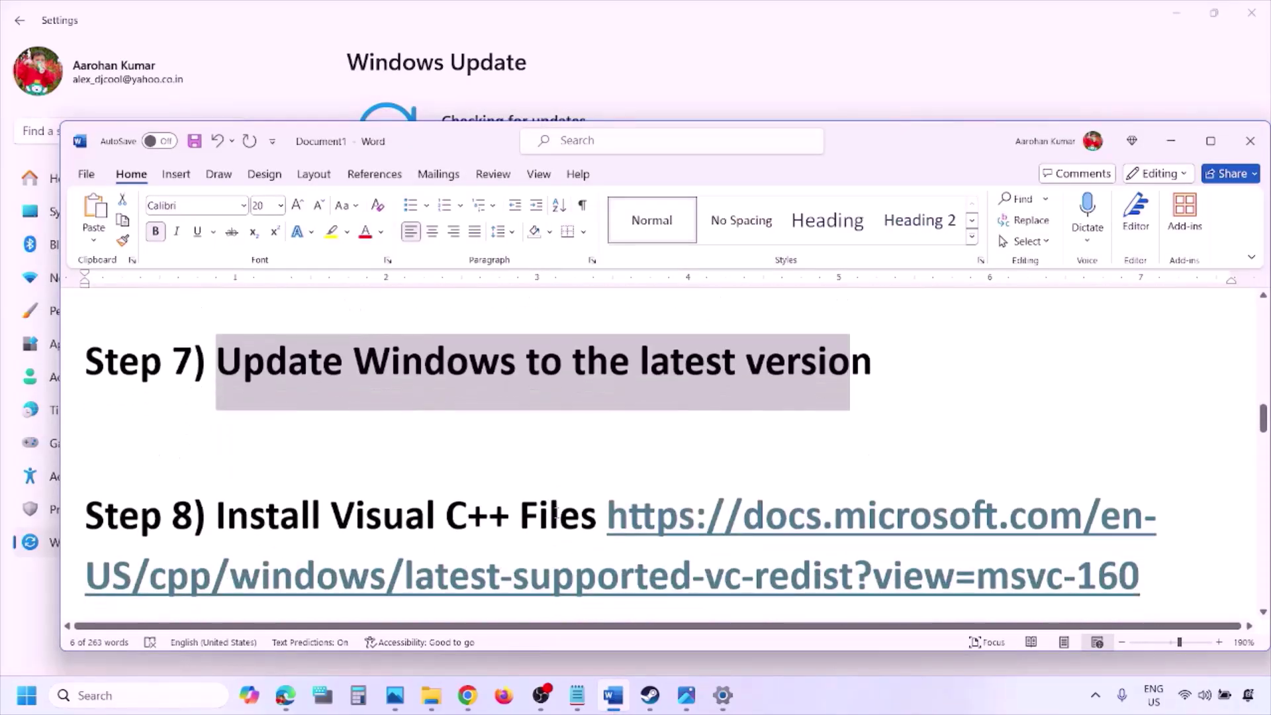
drag(1161, 552, 696, 487)
key(ctrl+c)
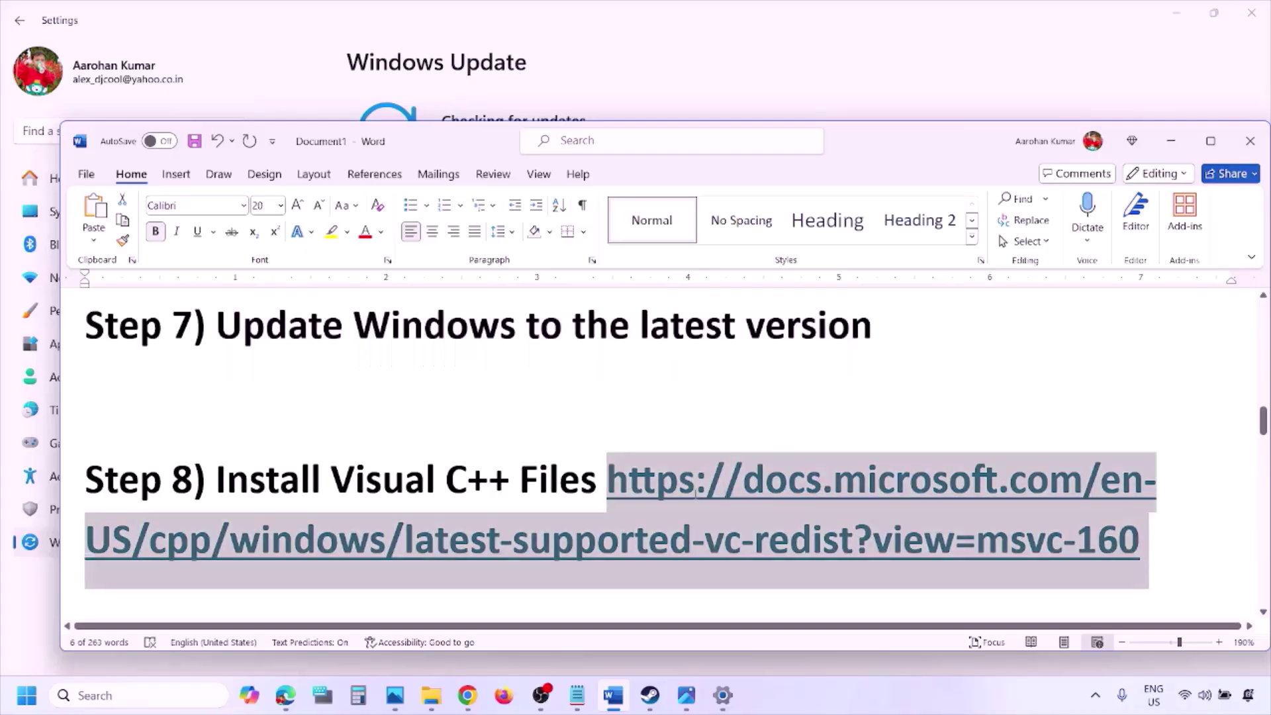
right_click(467, 695)
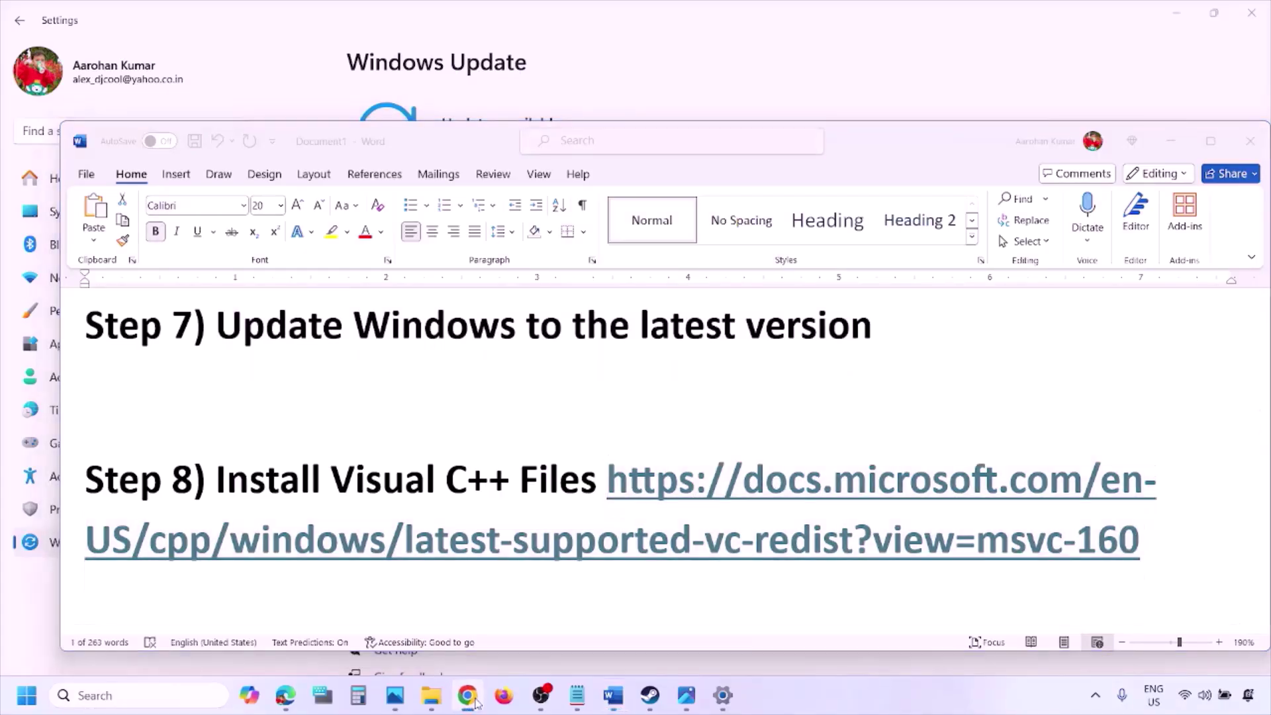
click(415, 541)
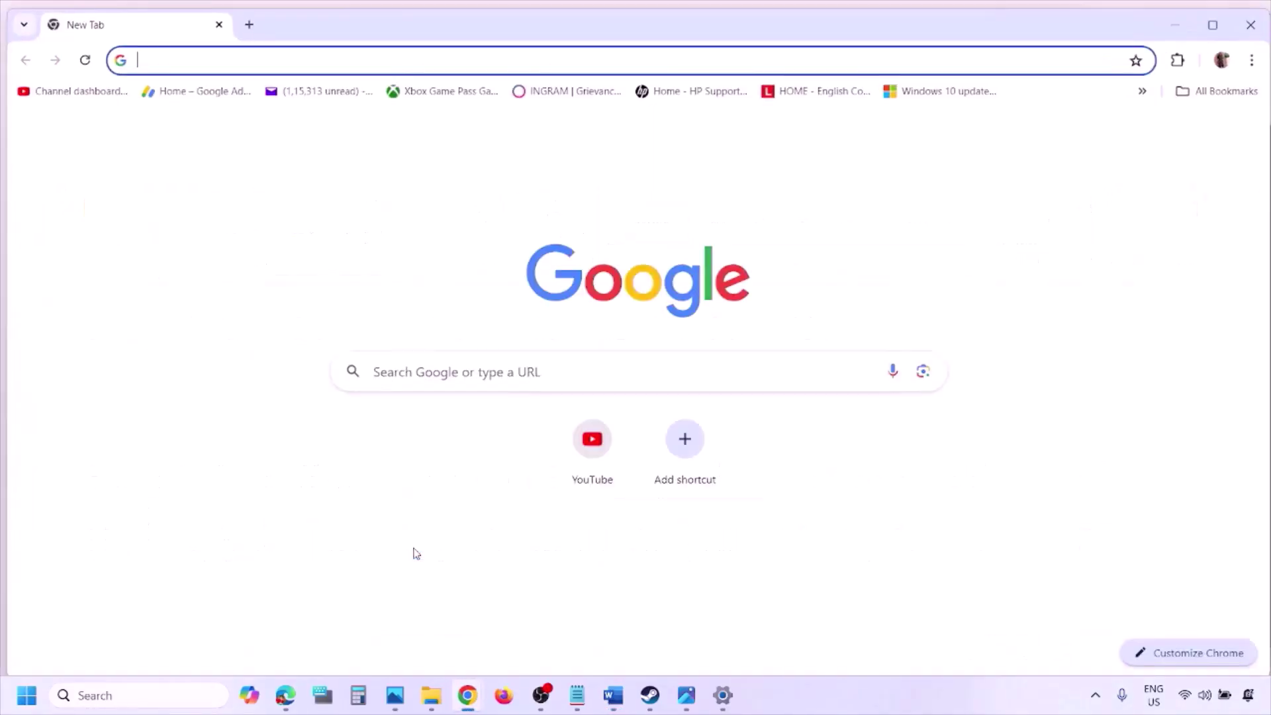
key(ctrl+v)
key(Return)
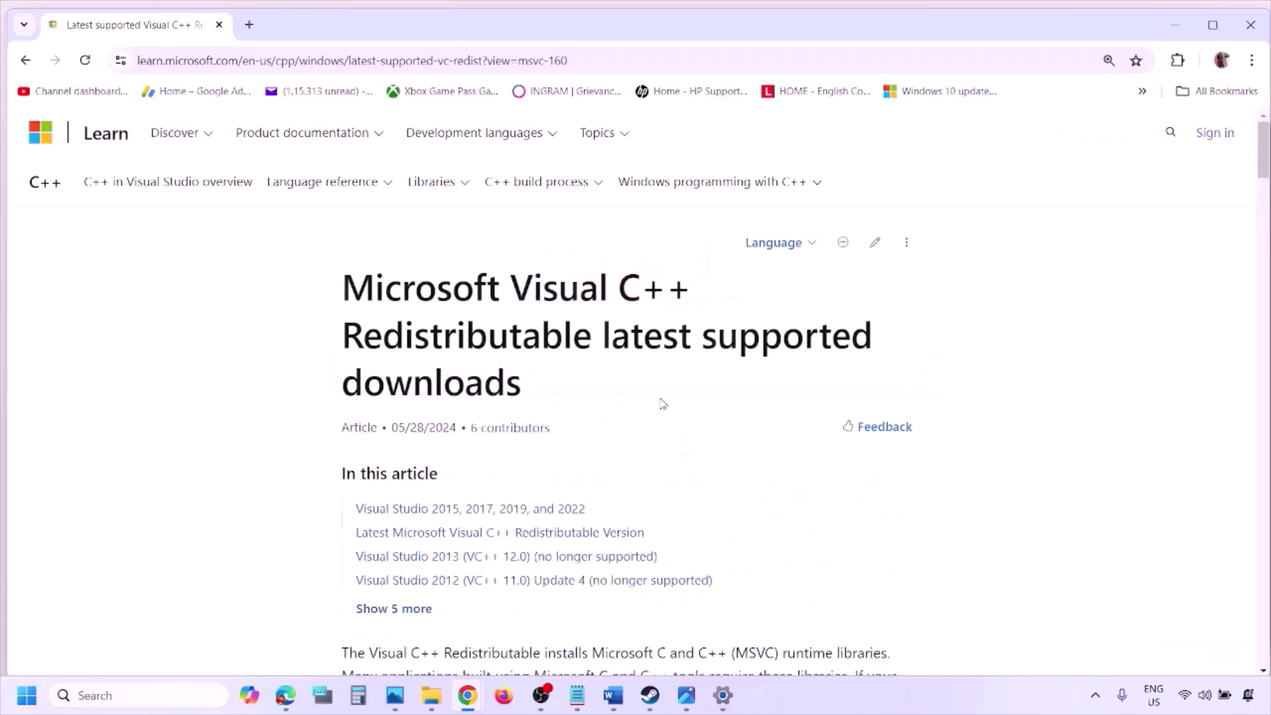
Find and highlight the "Visual Studio 2015, 2017, 2019, and 2022" heading in the Microsoft article
scroll(554, 386, down, 6)
scroll(553, 385, down, 4)
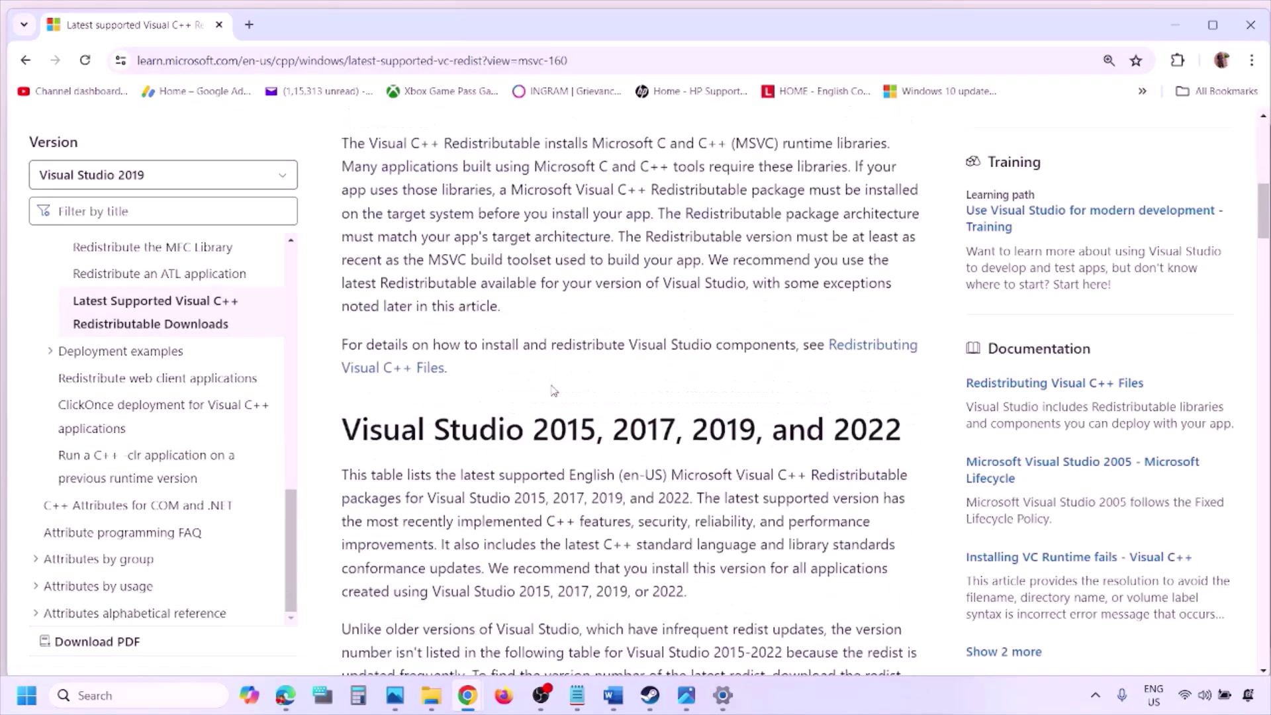
drag(598, 354, 853, 356)
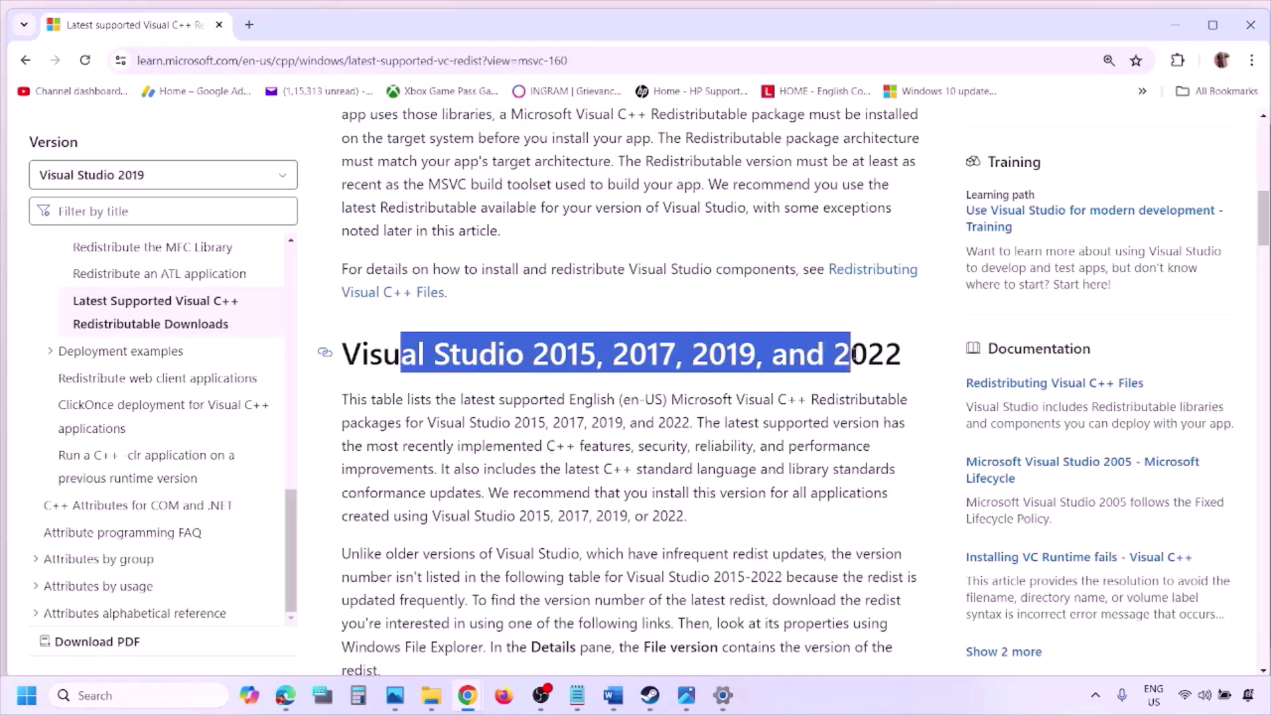
Download the X86 Visual C++ Redistributable from the latest version table and start its repair
scroll(557, 473, down, 10)
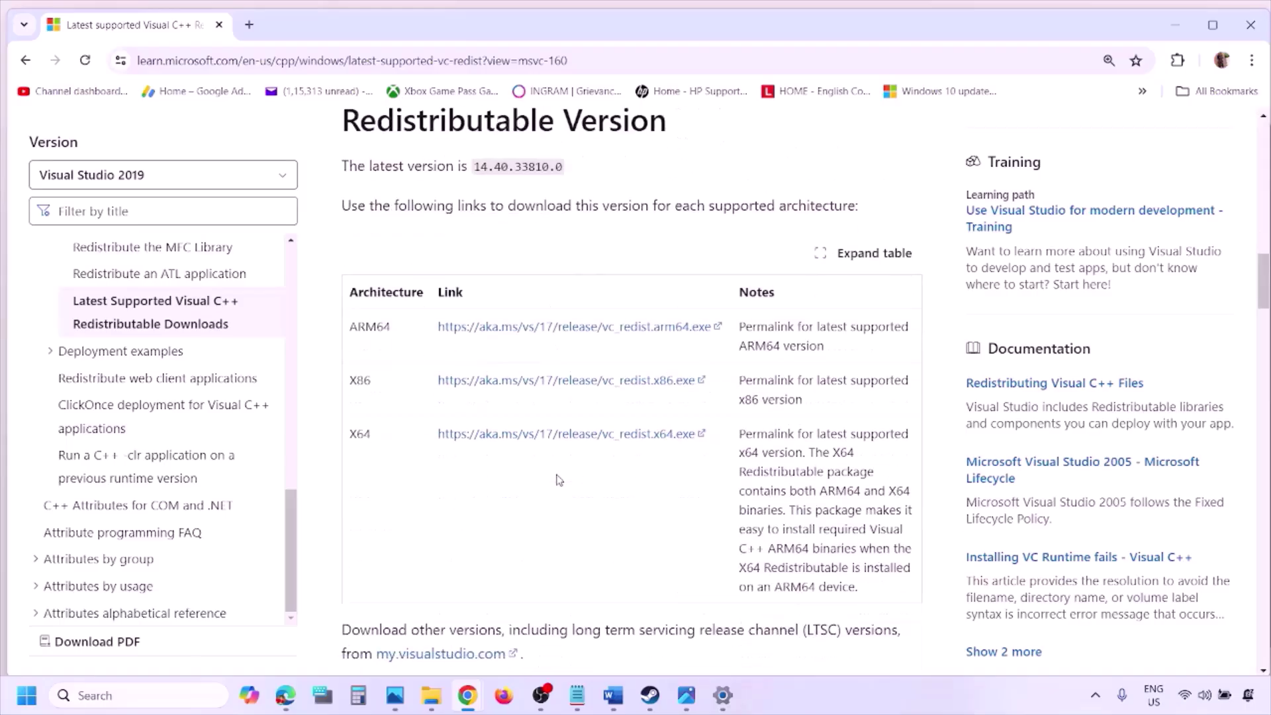
double_click(359, 380)
double_click(360, 434)
double_click(353, 380)
drag(353, 380, 624, 394)
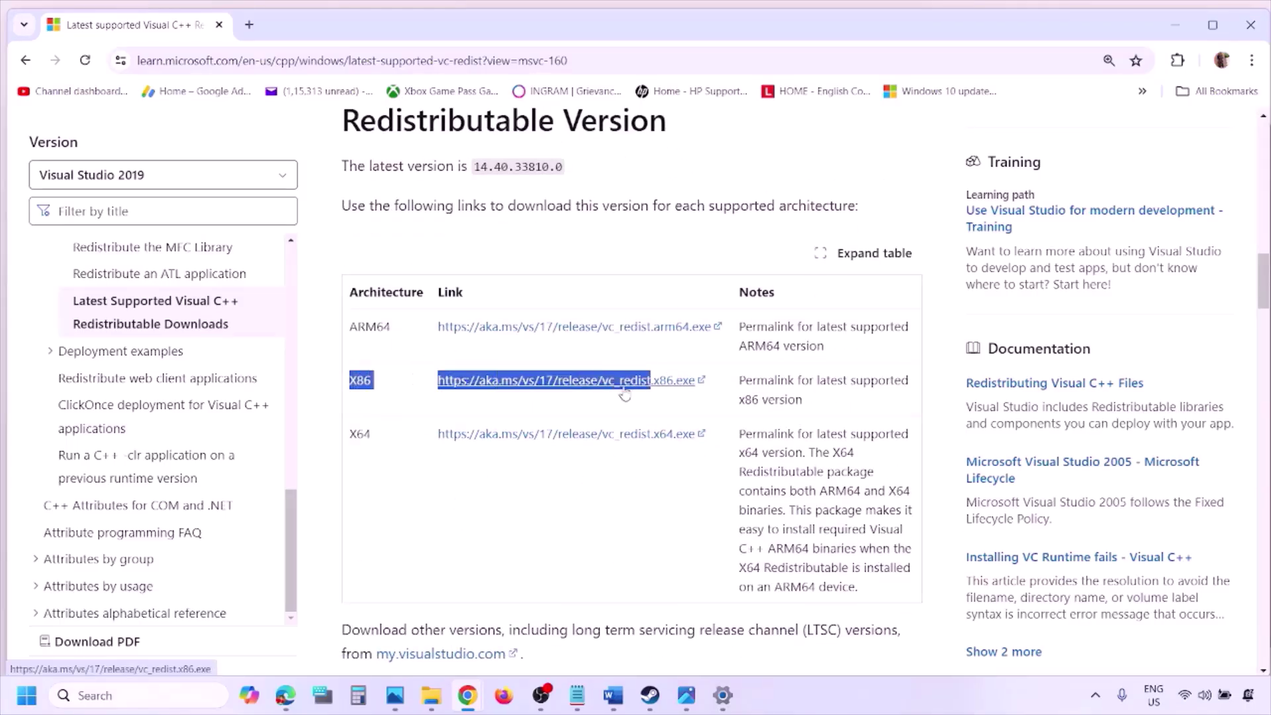
click(624, 394)
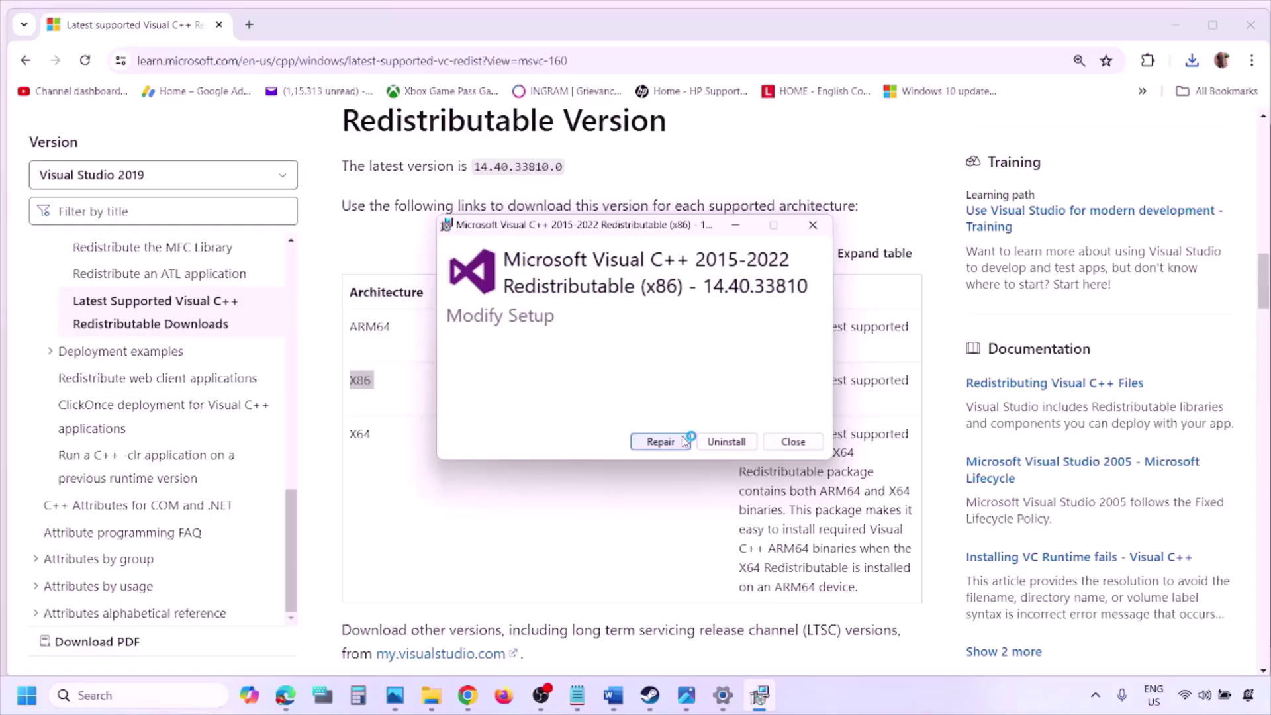
click(685, 442)
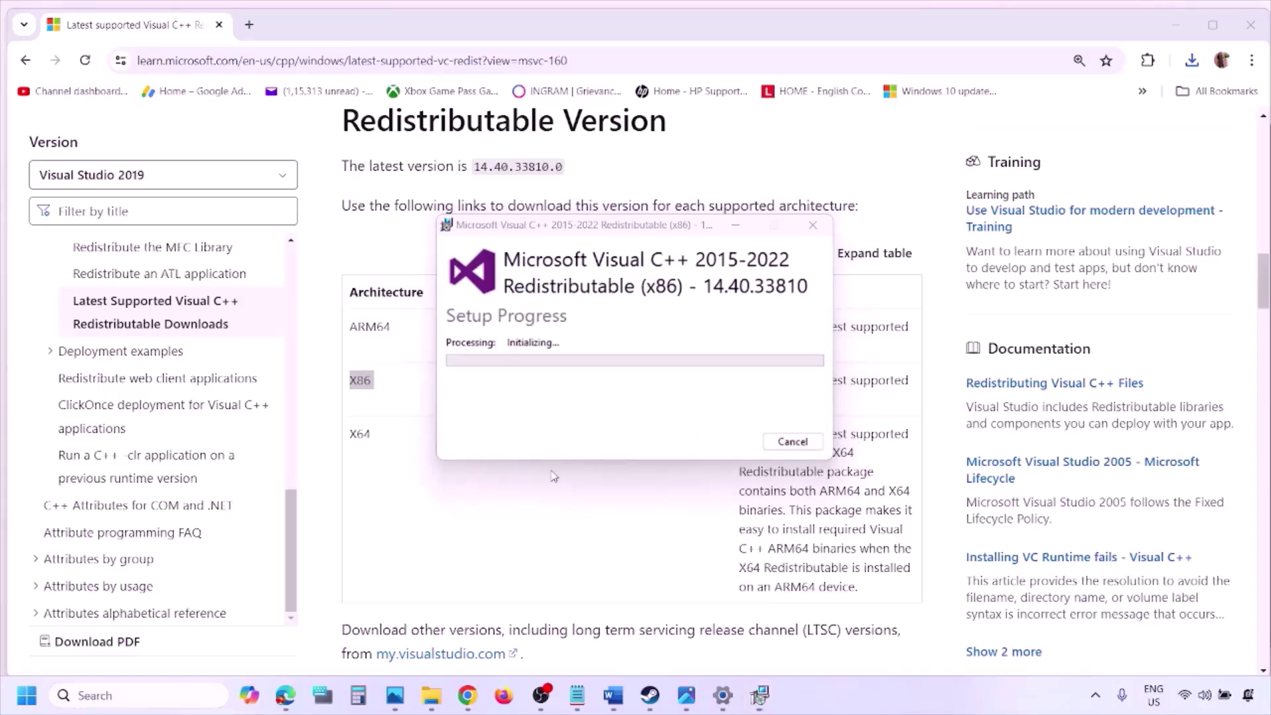
Download the X64 Visual C++ Redistributable, start its repair, and arrange the x86 and x64 setup windows side by side
drag(351, 434, 418, 435)
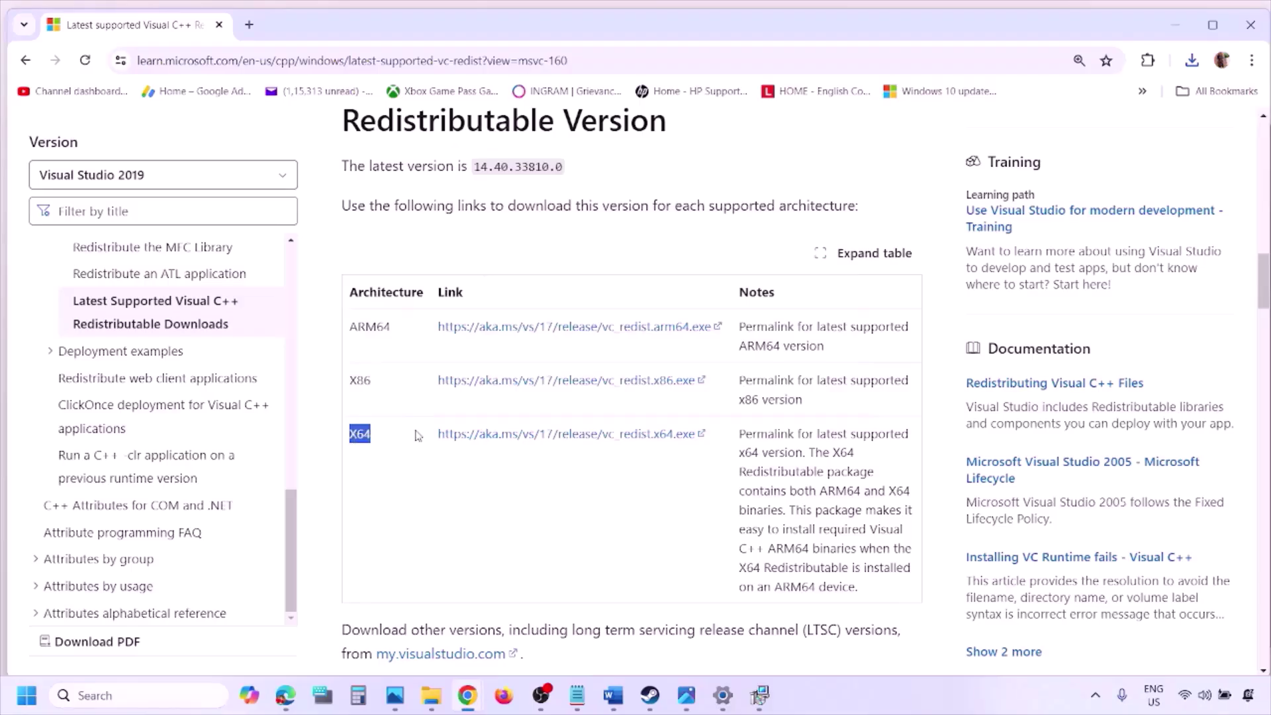
click(576, 438)
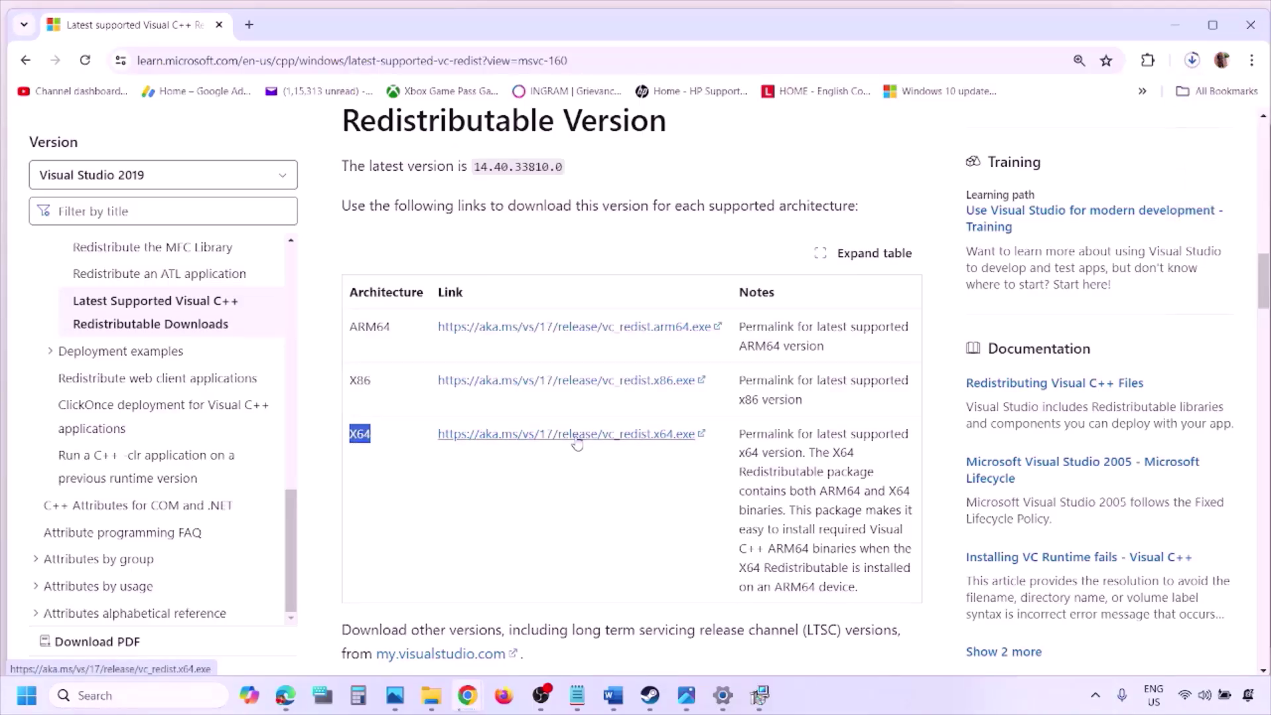
click(761, 701)
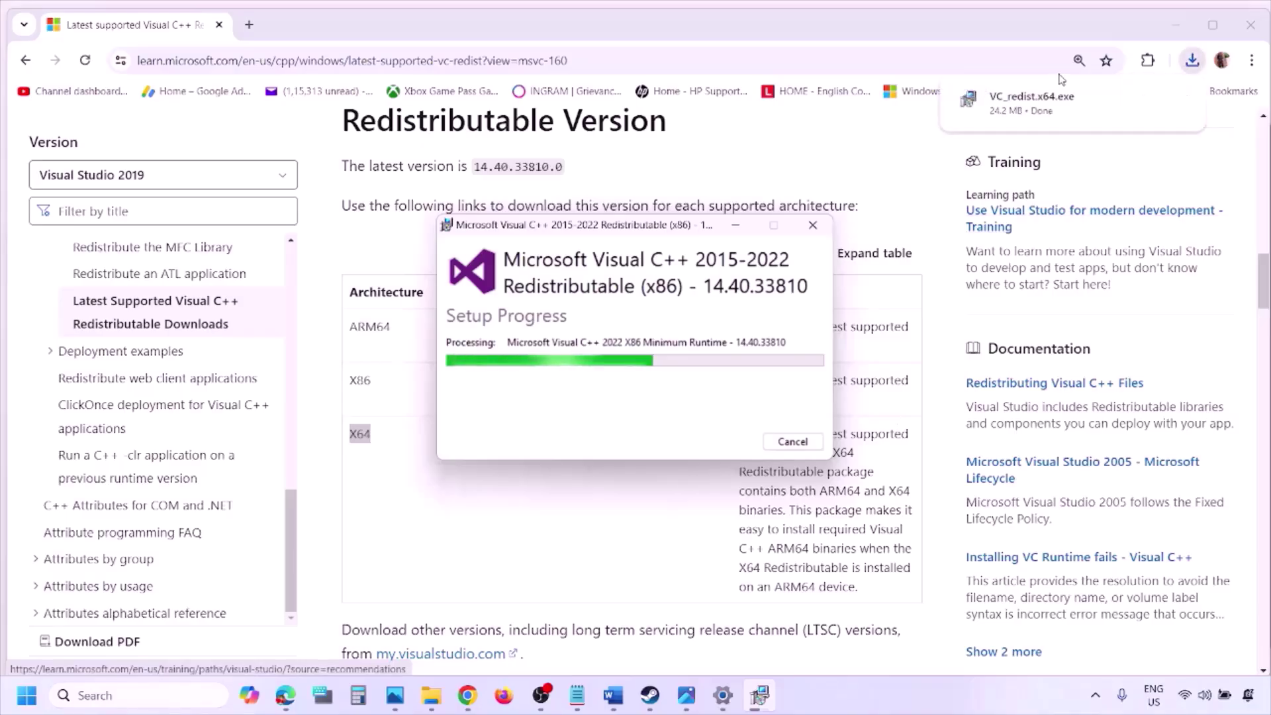
click(874, 238)
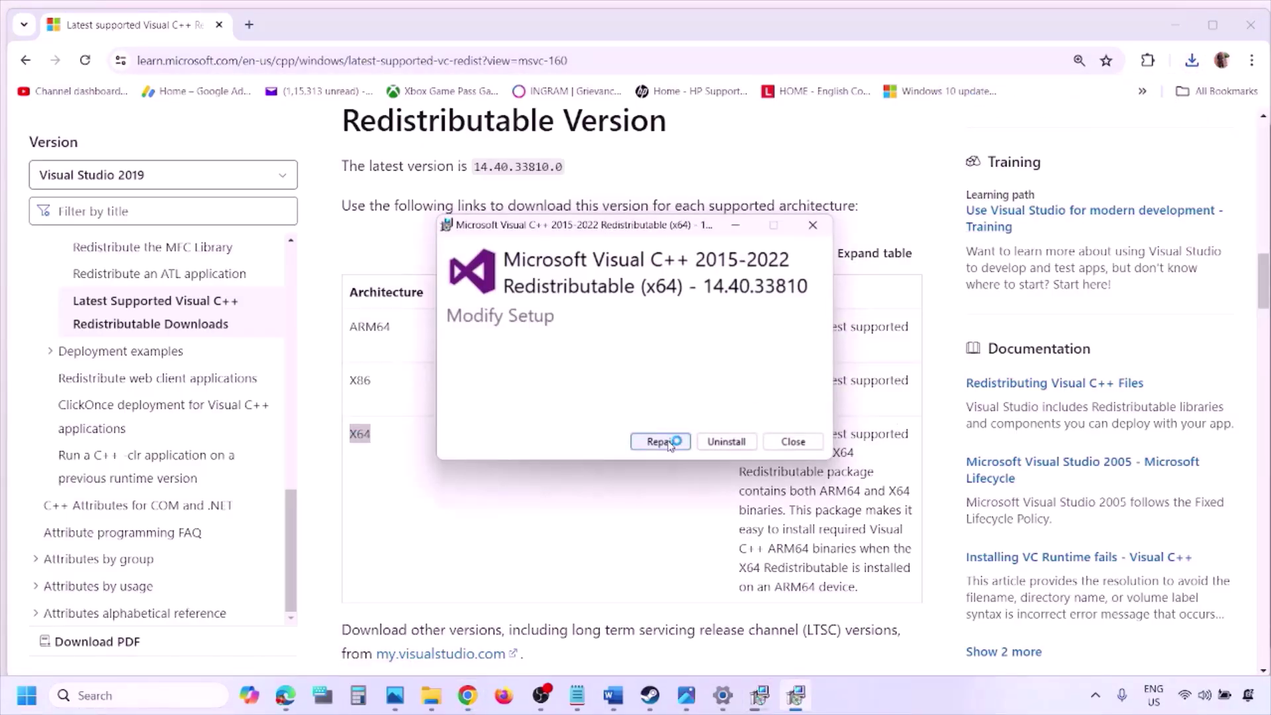
click(662, 442)
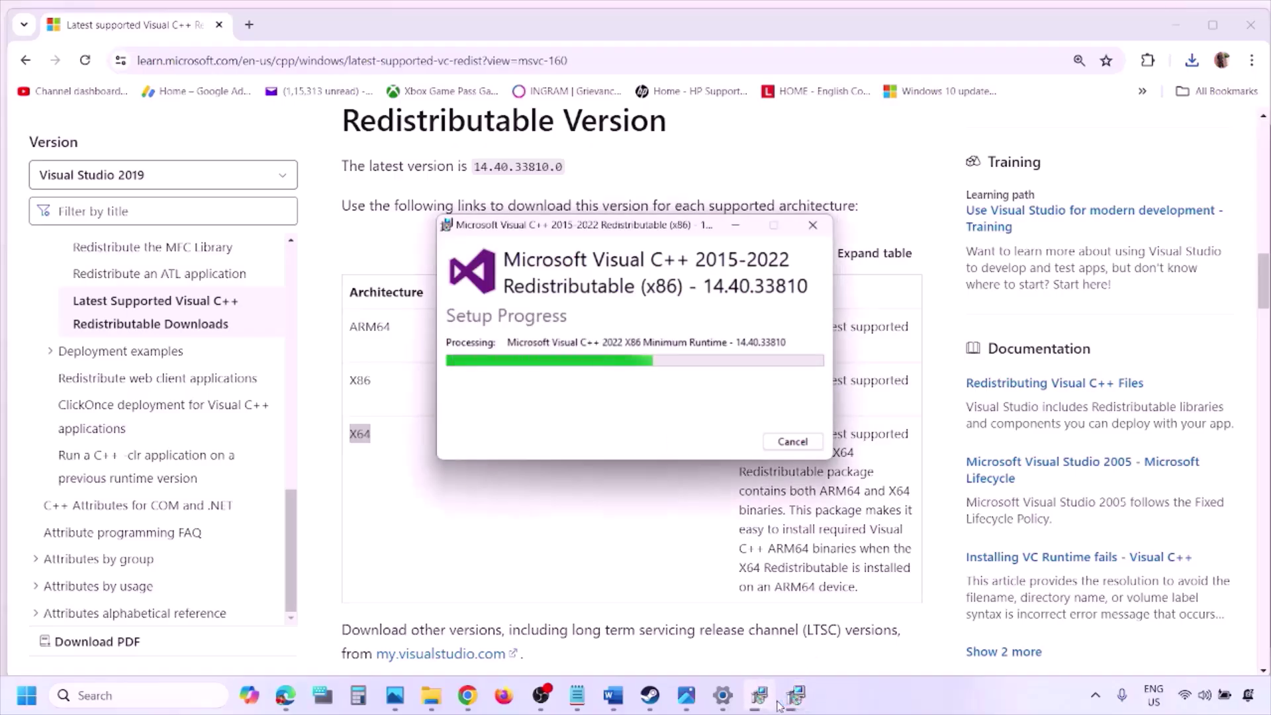
drag(698, 225, 403, 283)
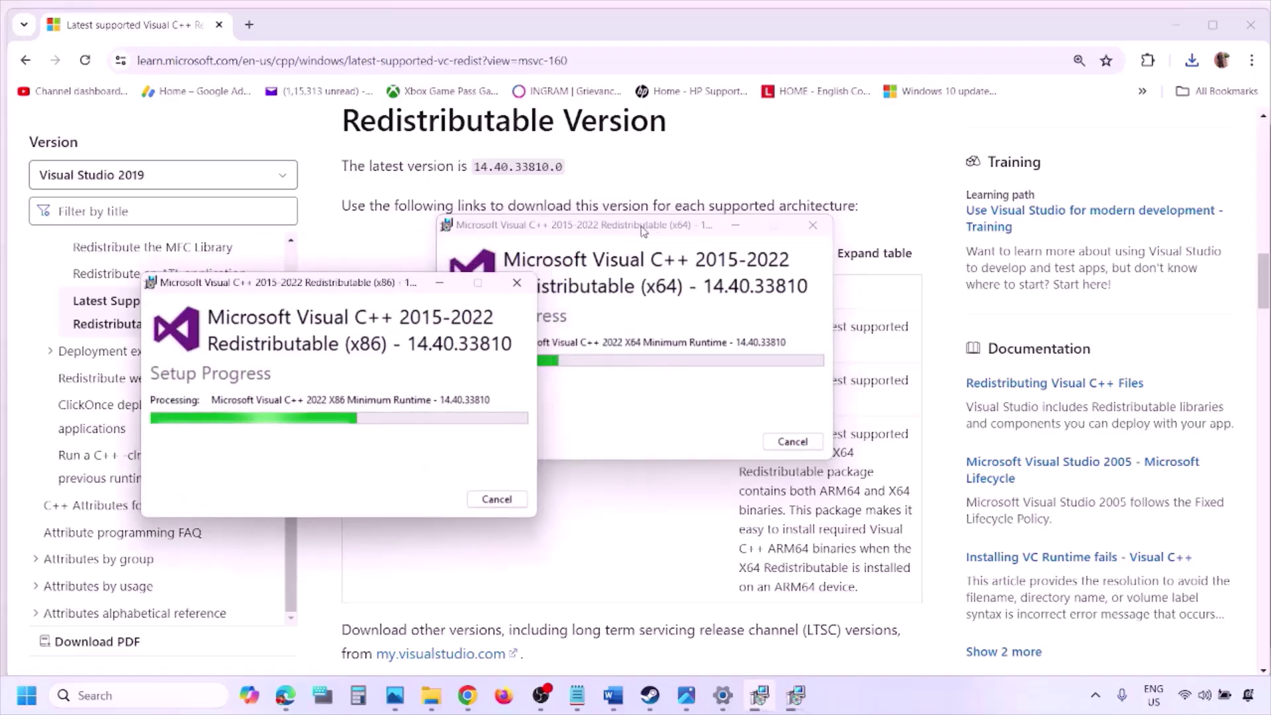
drag(569, 225, 732, 296)
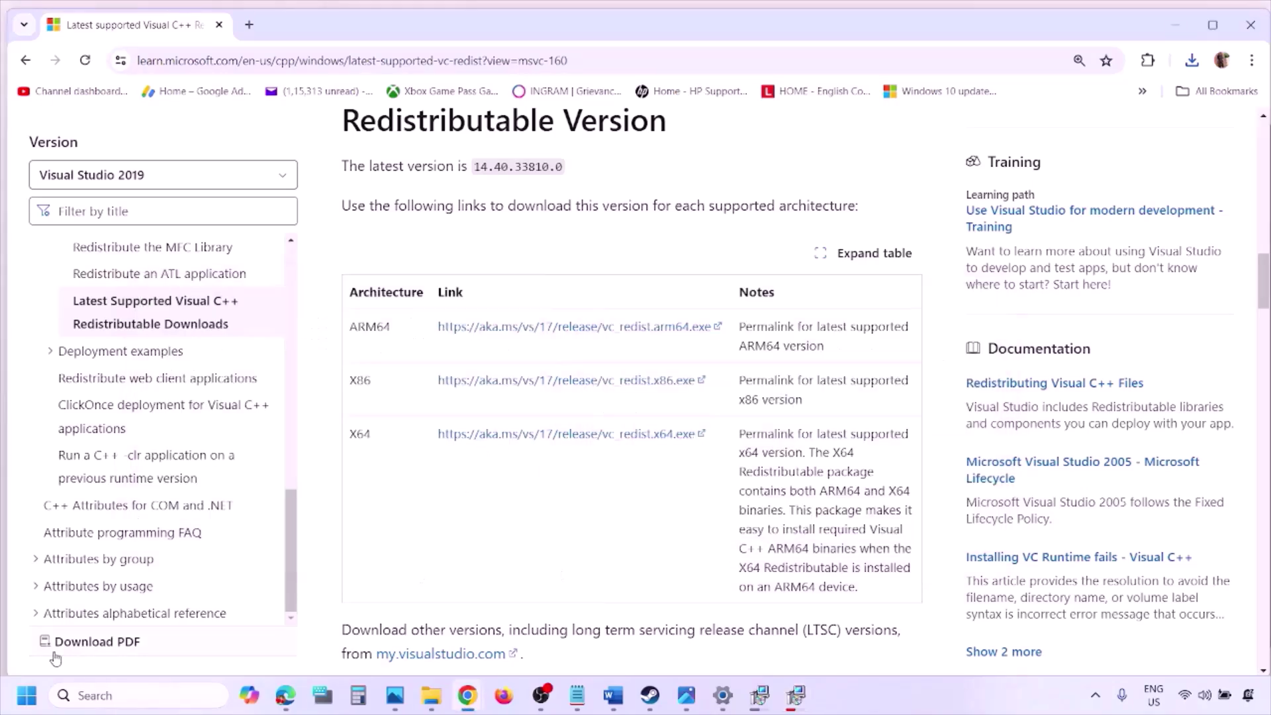
Bring up the Windows power options to view Restart, and dismiss them without restarting
click(27, 695)
click(481, 638)
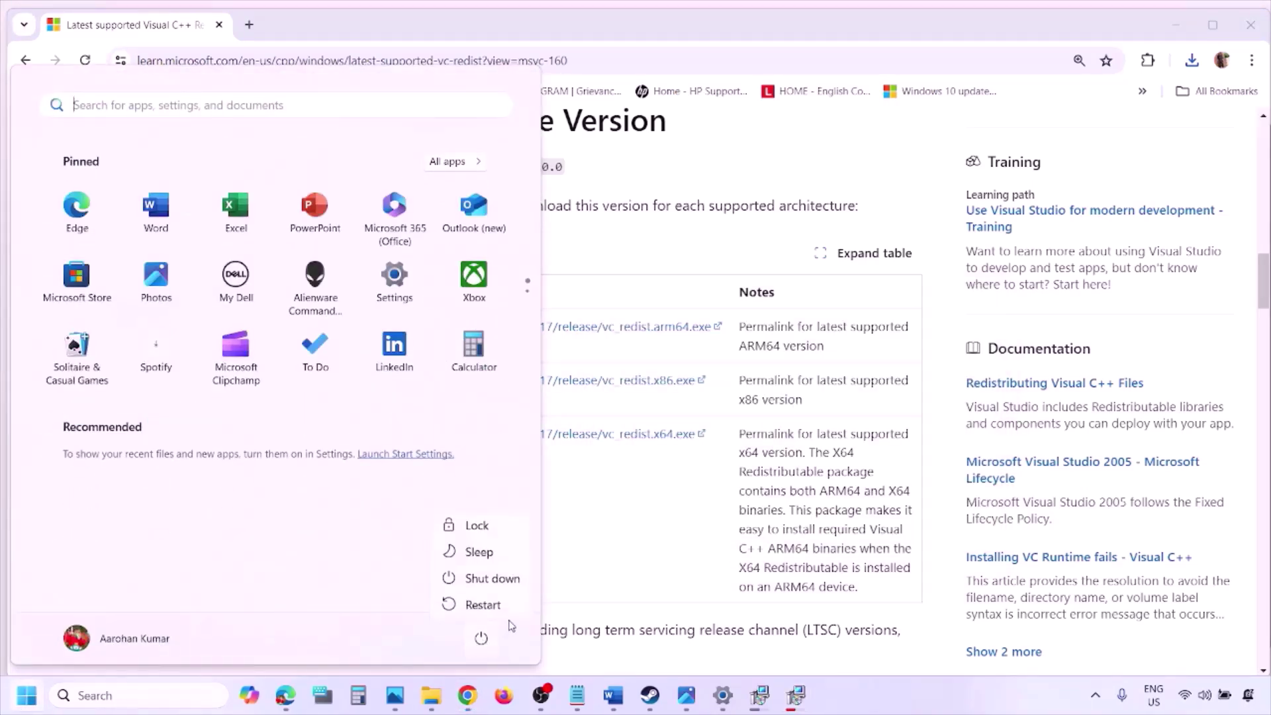
click(657, 558)
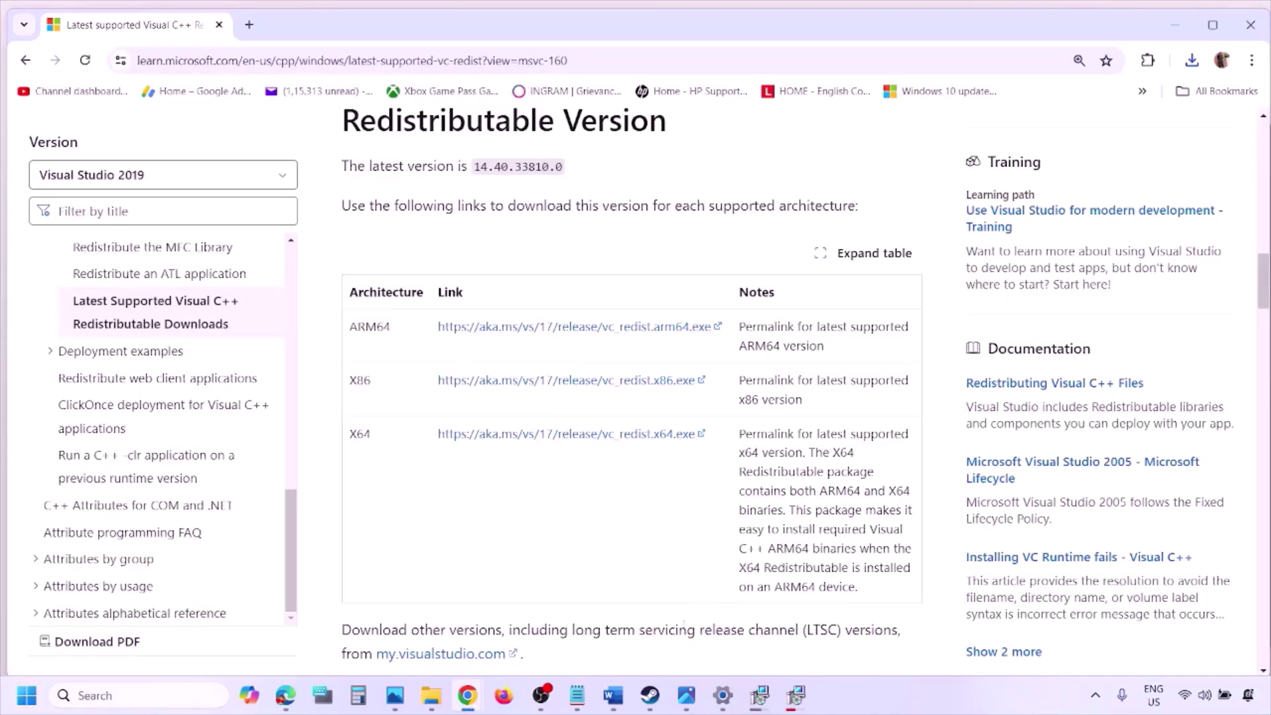
Switch to the Word document and read Step 9 on unplugging external devices
click(613, 695)
scroll(545, 449, down, 3)
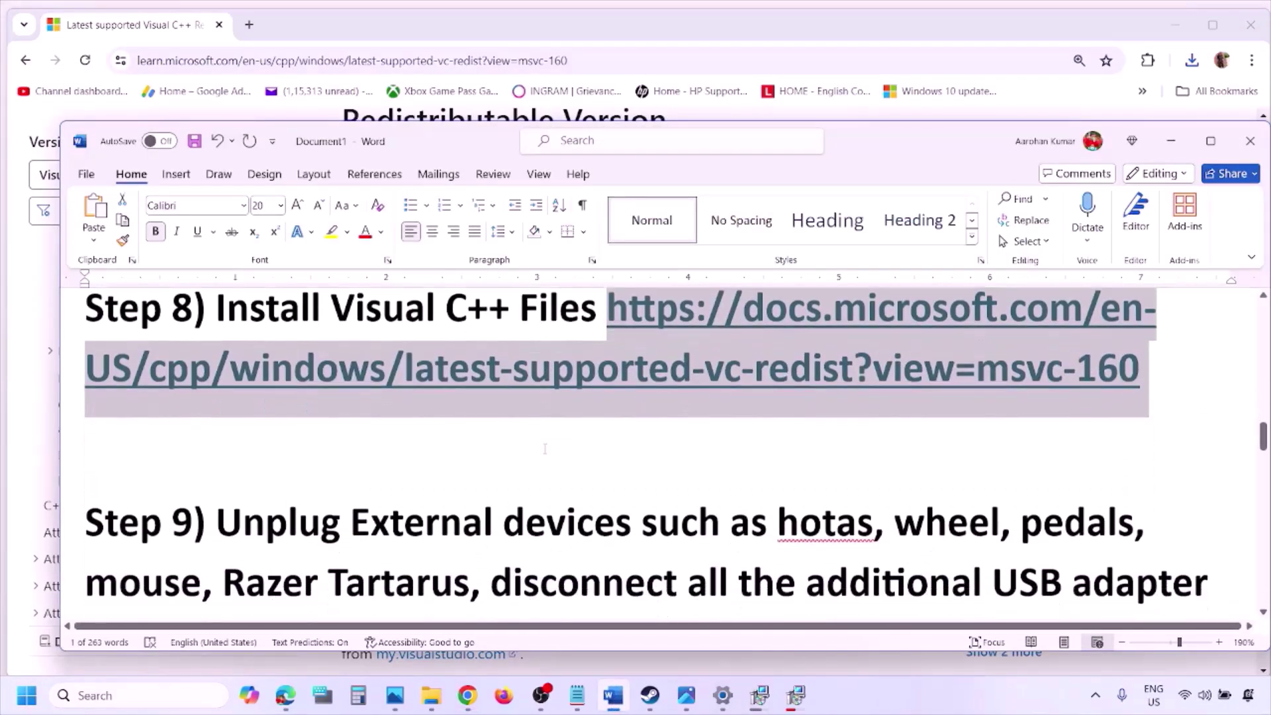
scroll(545, 449, down, 3)
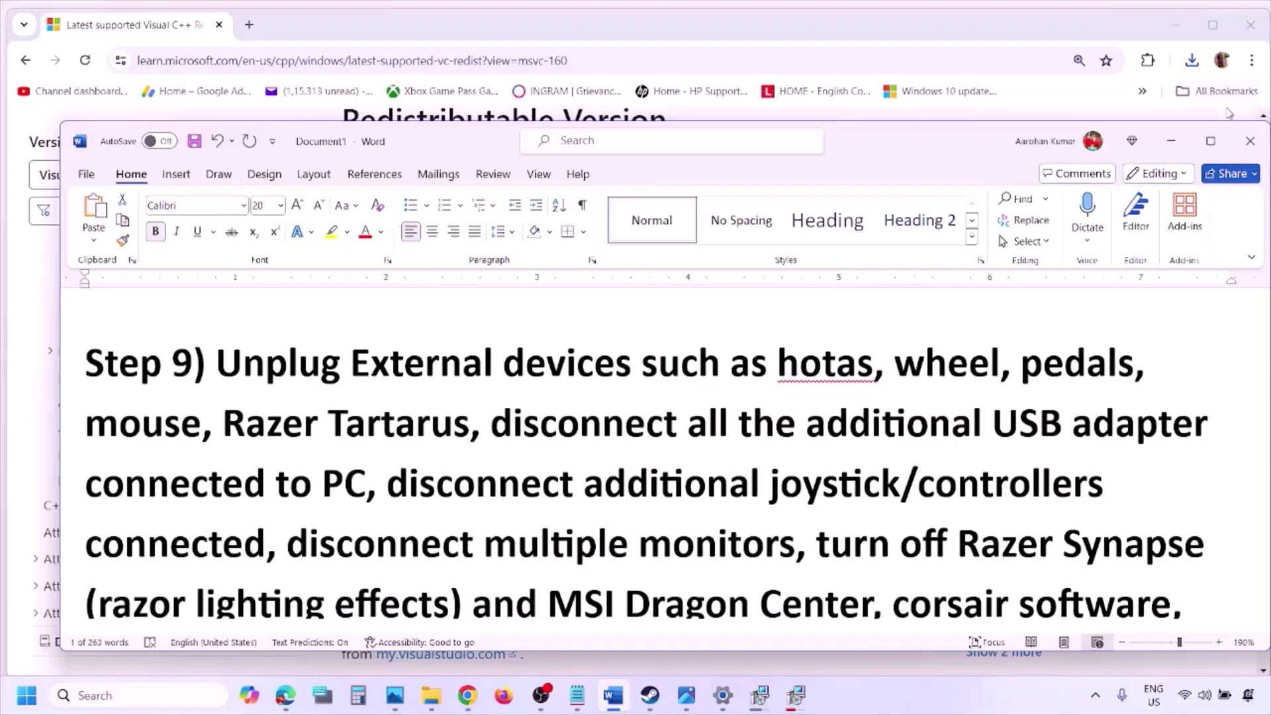
Maximize the Word document and examine Step 9's advice on external devices, USB adapters, controllers and multiple monitors, highlighting each phrase
click(1211, 141)
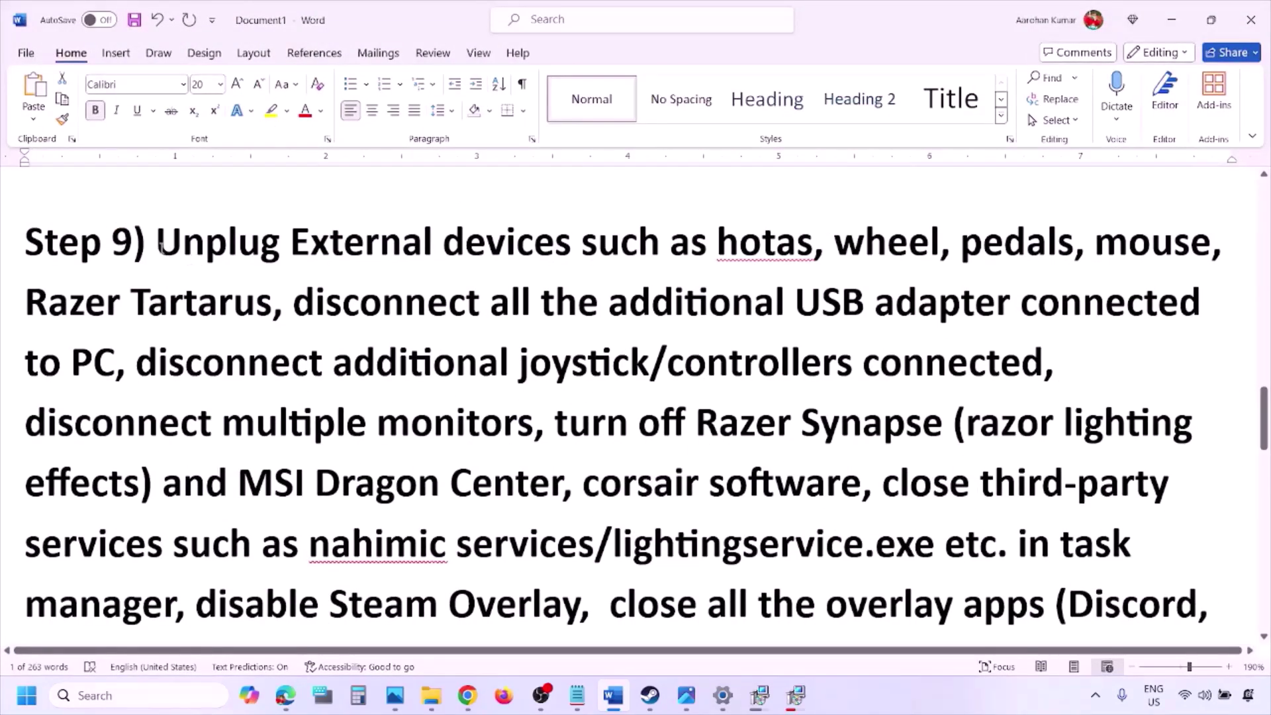
drag(156, 242, 1020, 304)
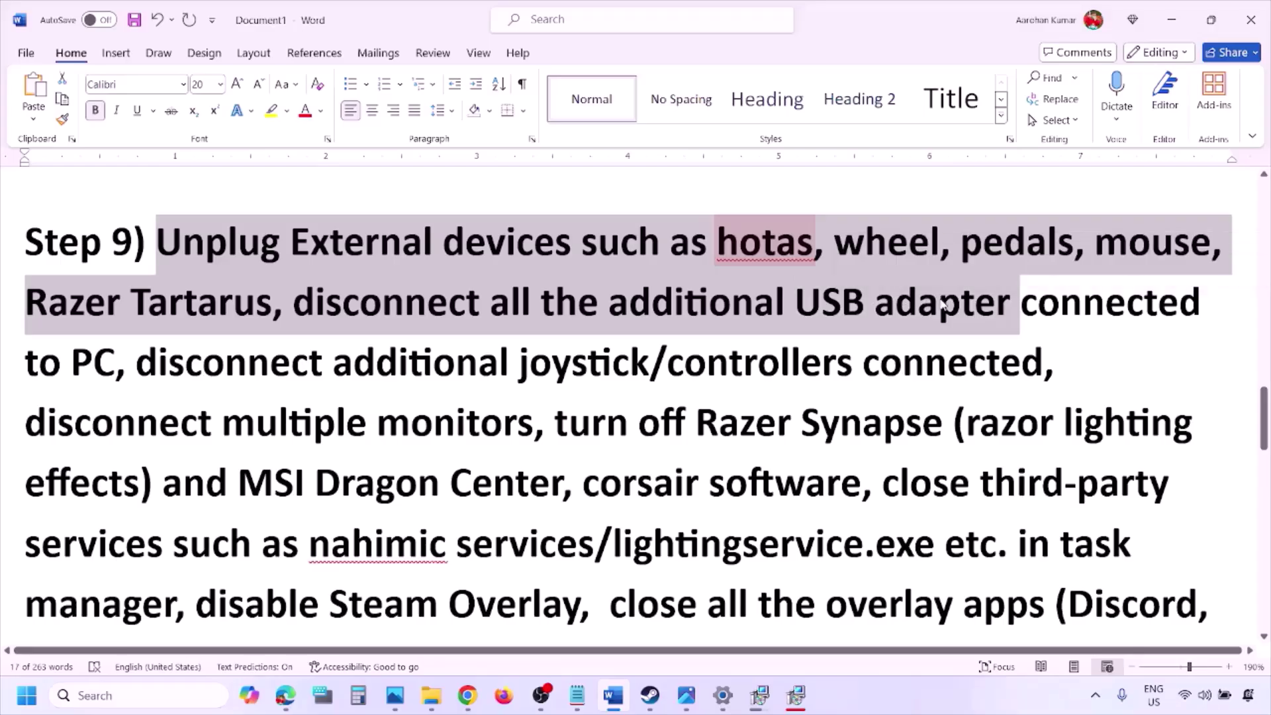
click(941, 299)
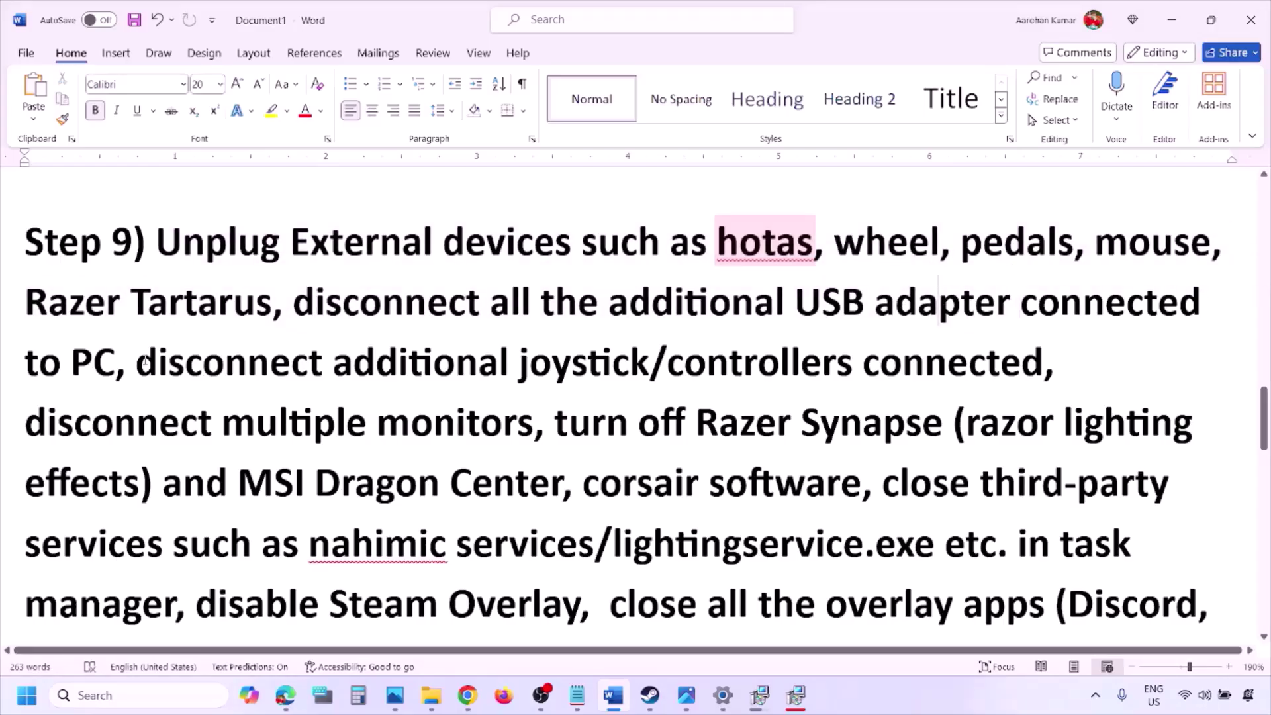
drag(145, 361, 737, 371)
drag(860, 372, 1045, 371)
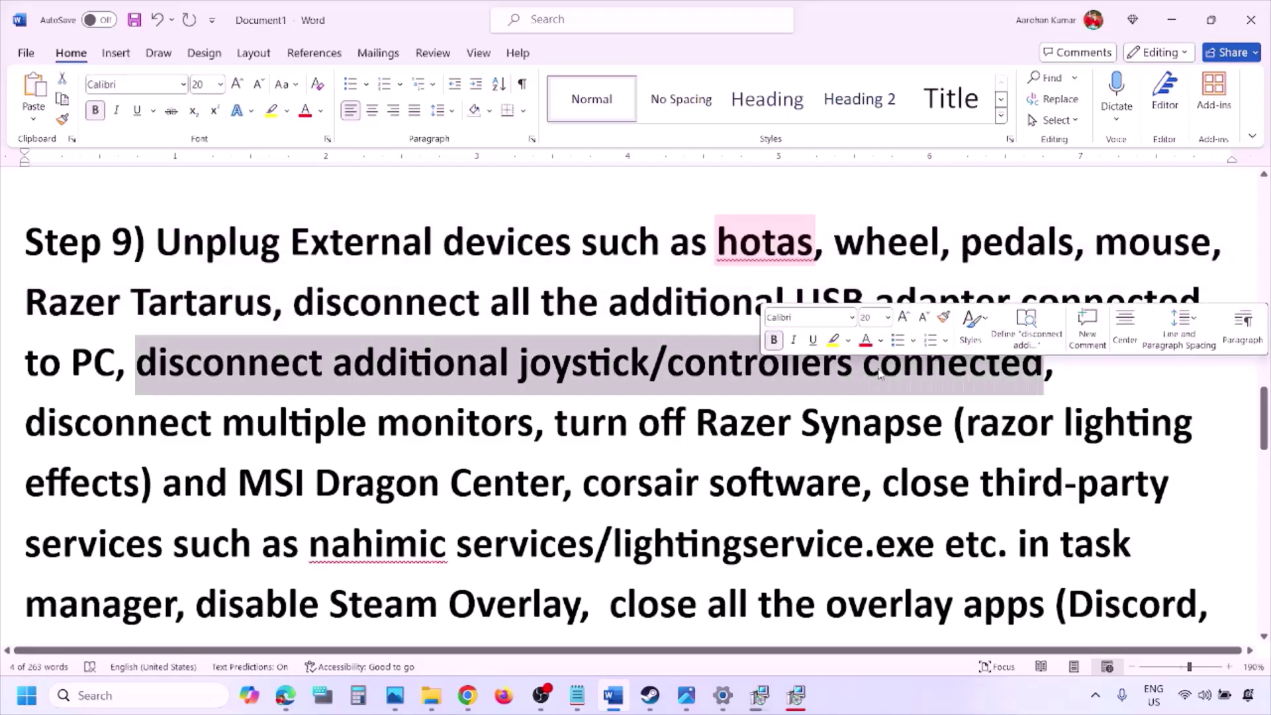
click(845, 384)
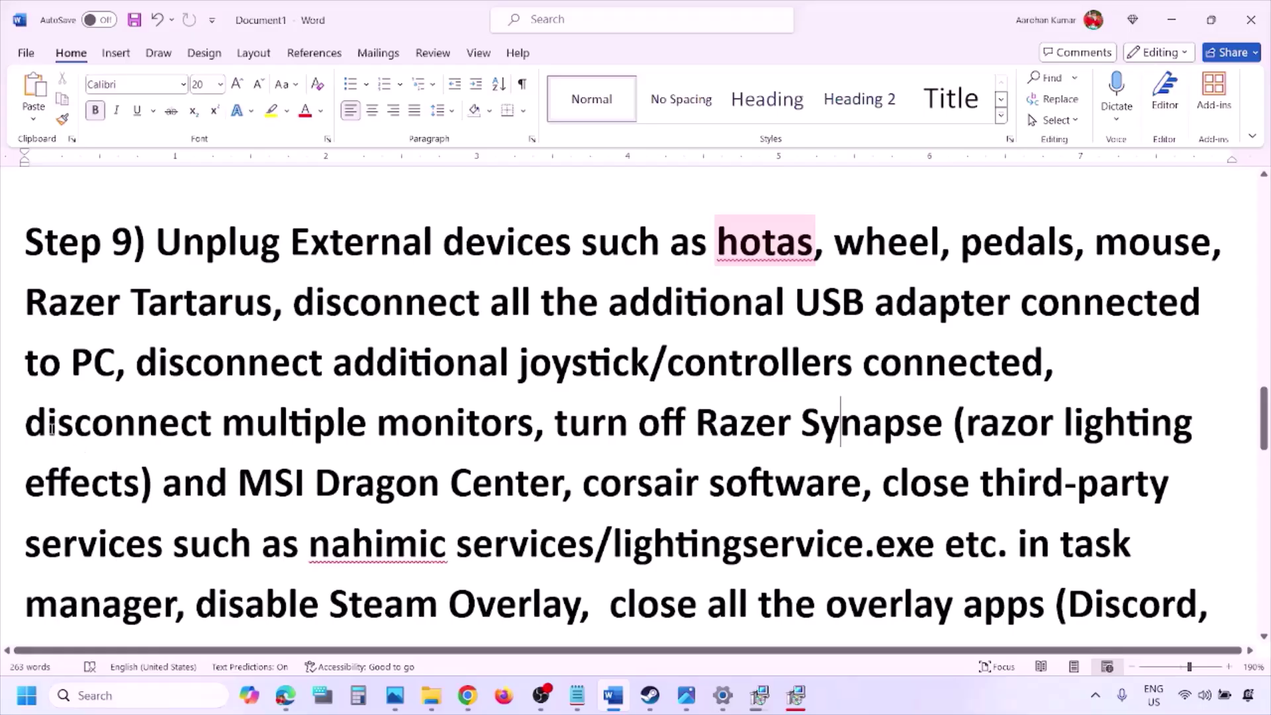
drag(43, 427, 438, 429)
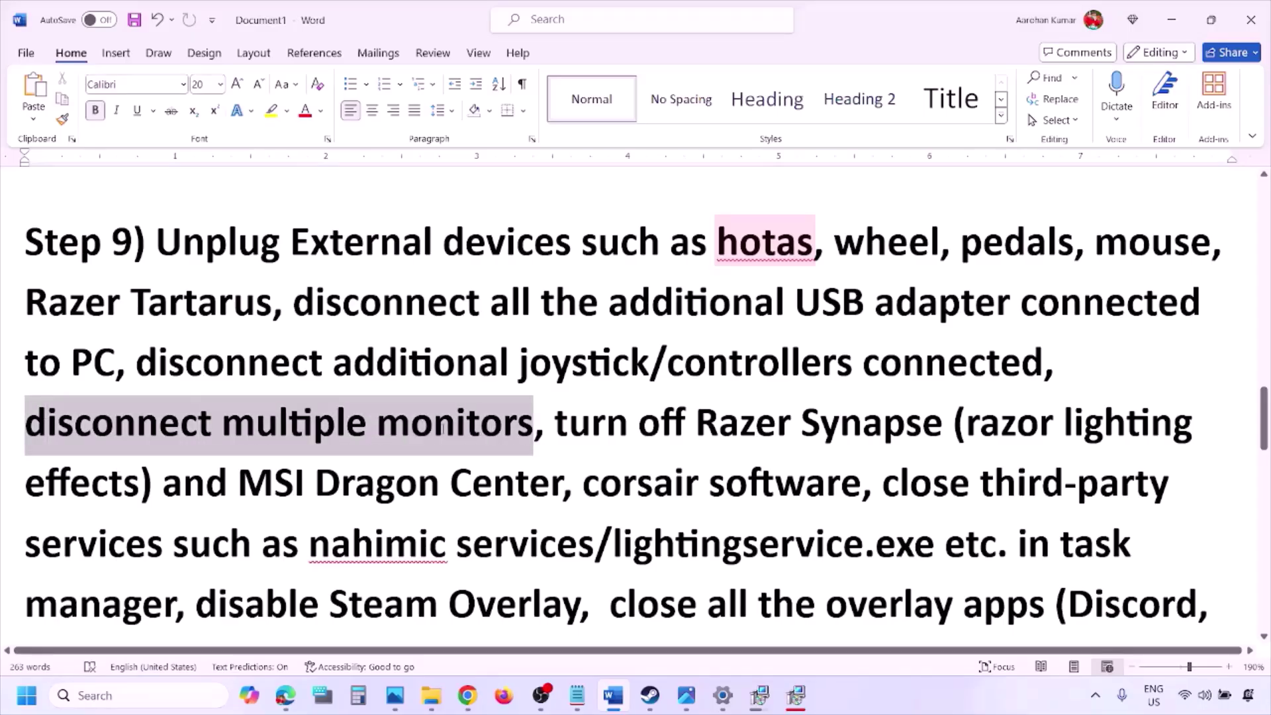
Read Step 9's advice on turning off Razer Synapse, MSI Dragon Center, Corsair software, third-party services and Steam Overlay, highlighting these passages
scroll(558, 352, down, 2)
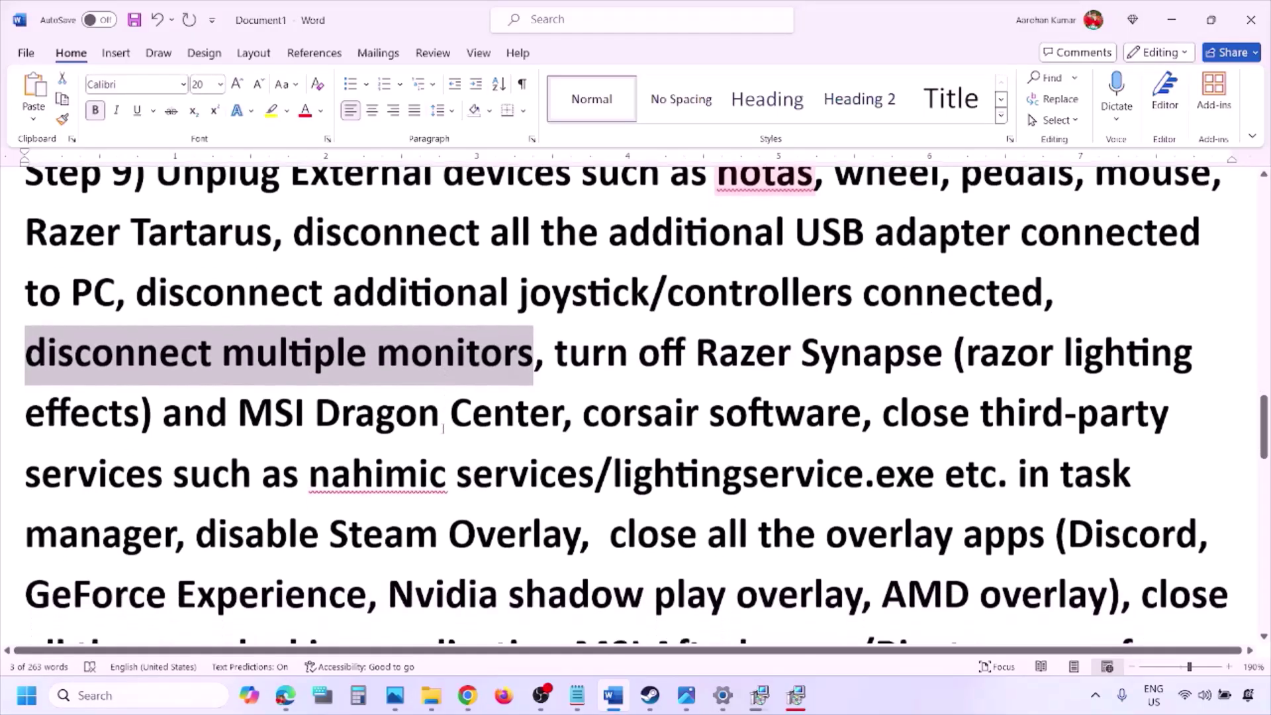
drag(556, 349, 176, 530)
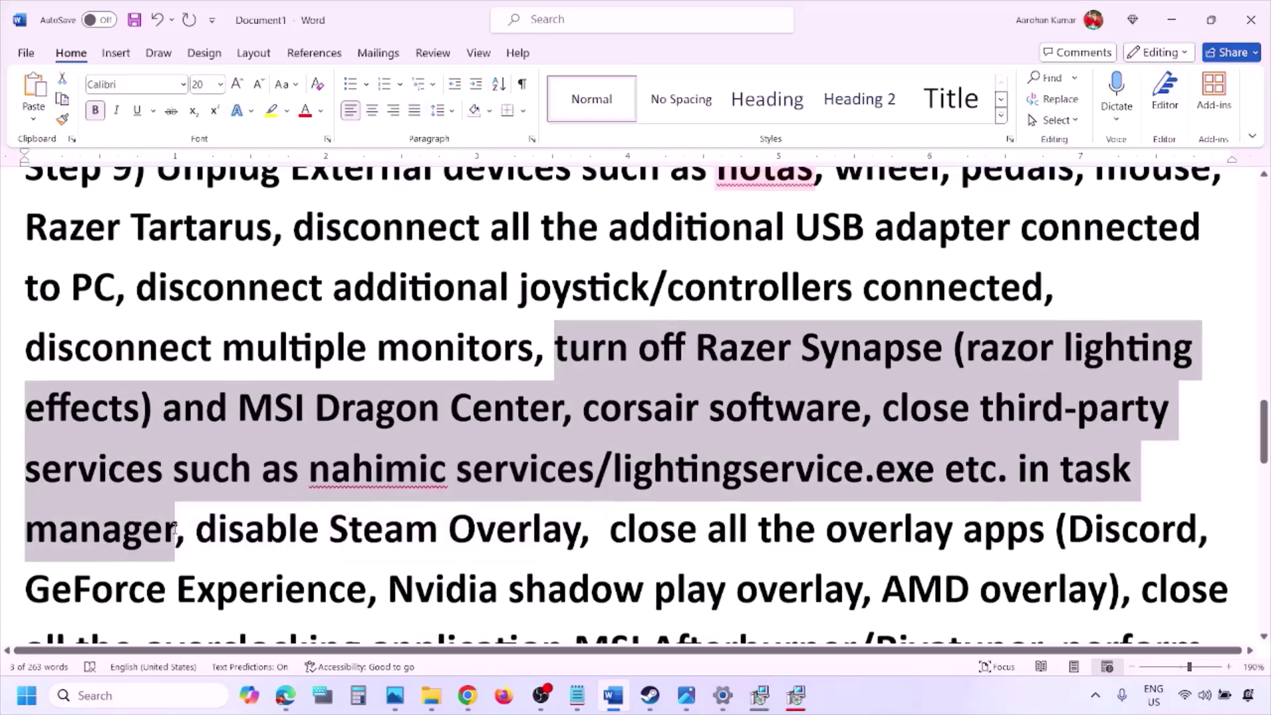
scroll(199, 503, down, 1)
drag(197, 460, 580, 460)
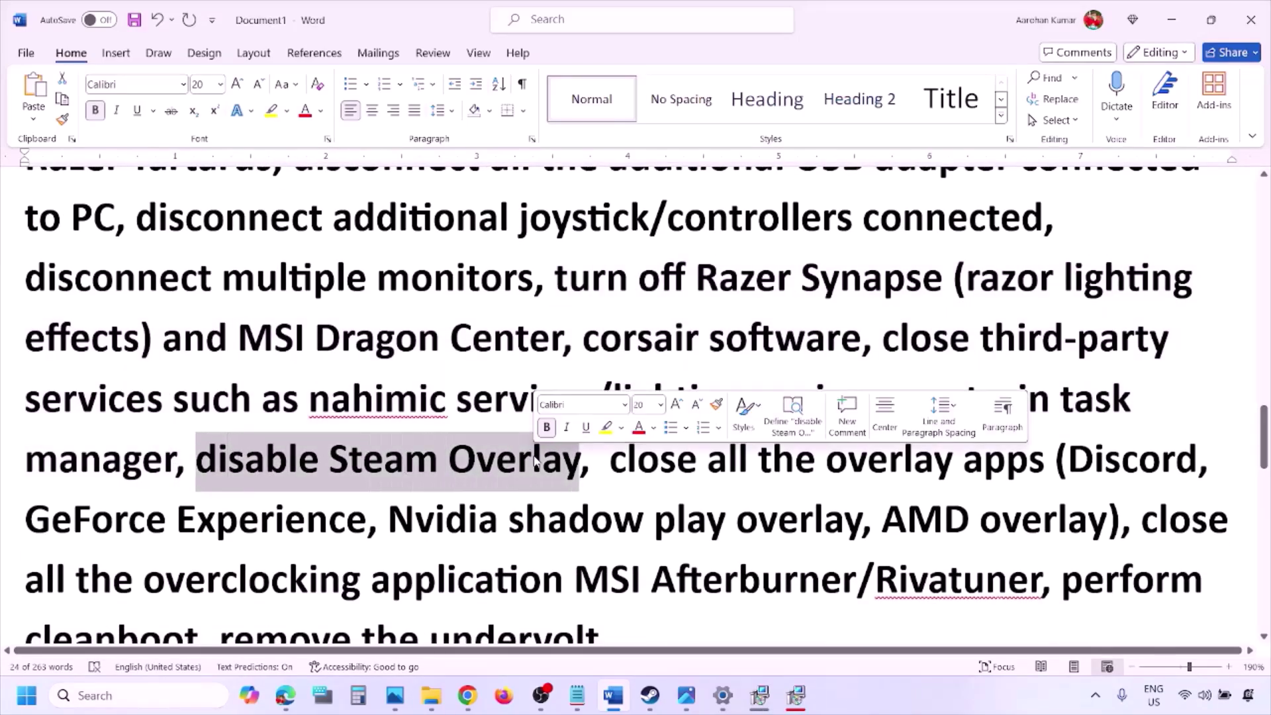
Switch to the image viewer and examine the screenshots of the Steam library showing where a game's Properties are found
click(879, 703)
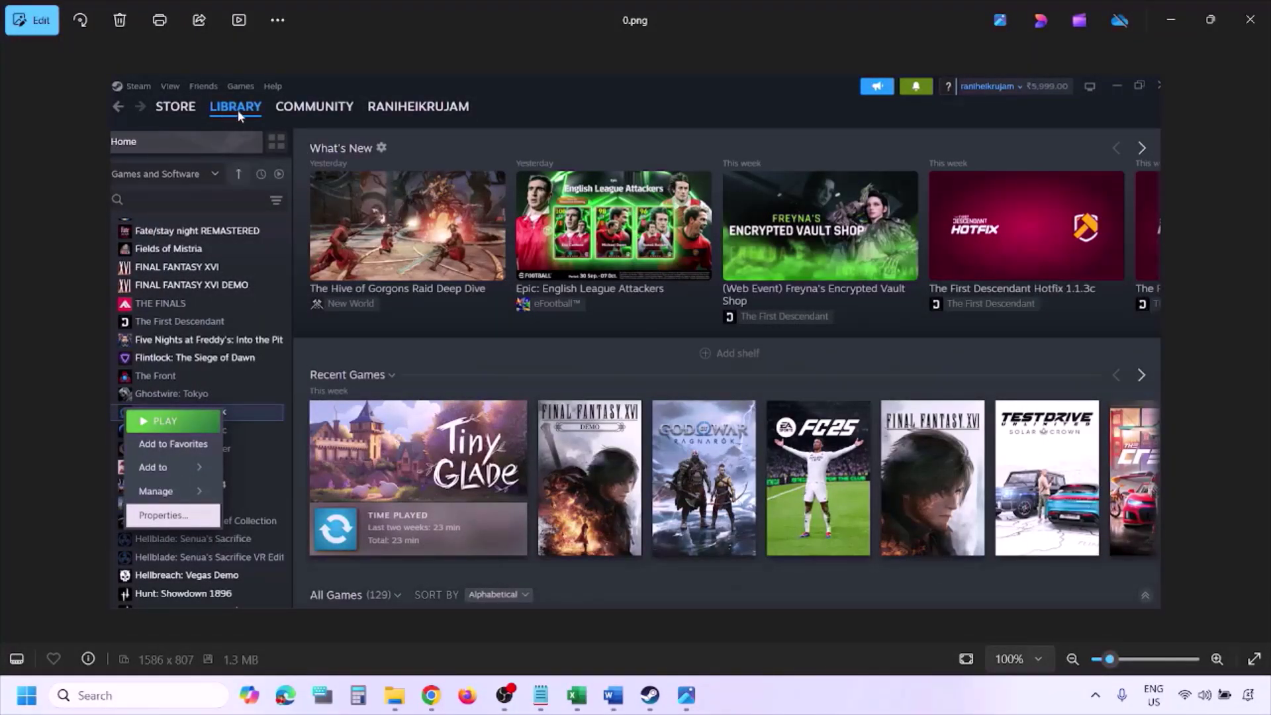
scroll(726, 361, up, 1)
scroll(161, 341, down, 1)
key(Right)
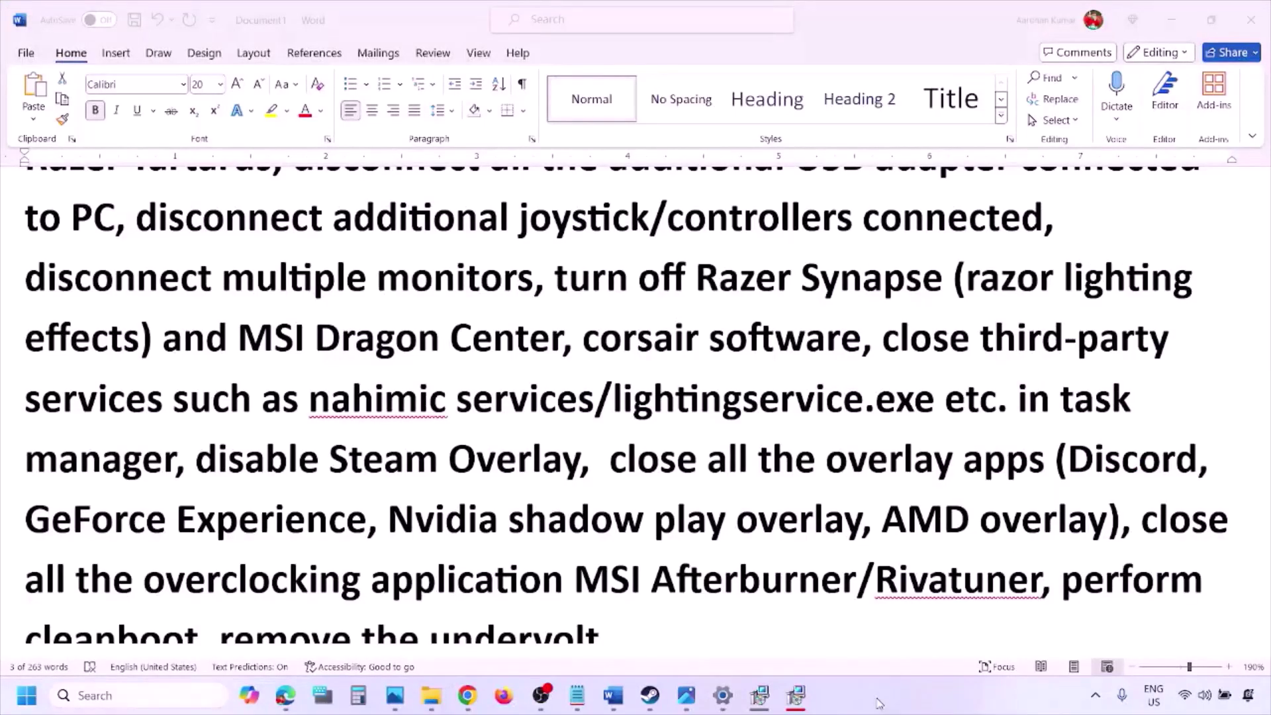
Turn off the in-game overlay in Discord's Game Overlay settings and in GeForce Experience's general settings
scroll(758, 526, down, 2)
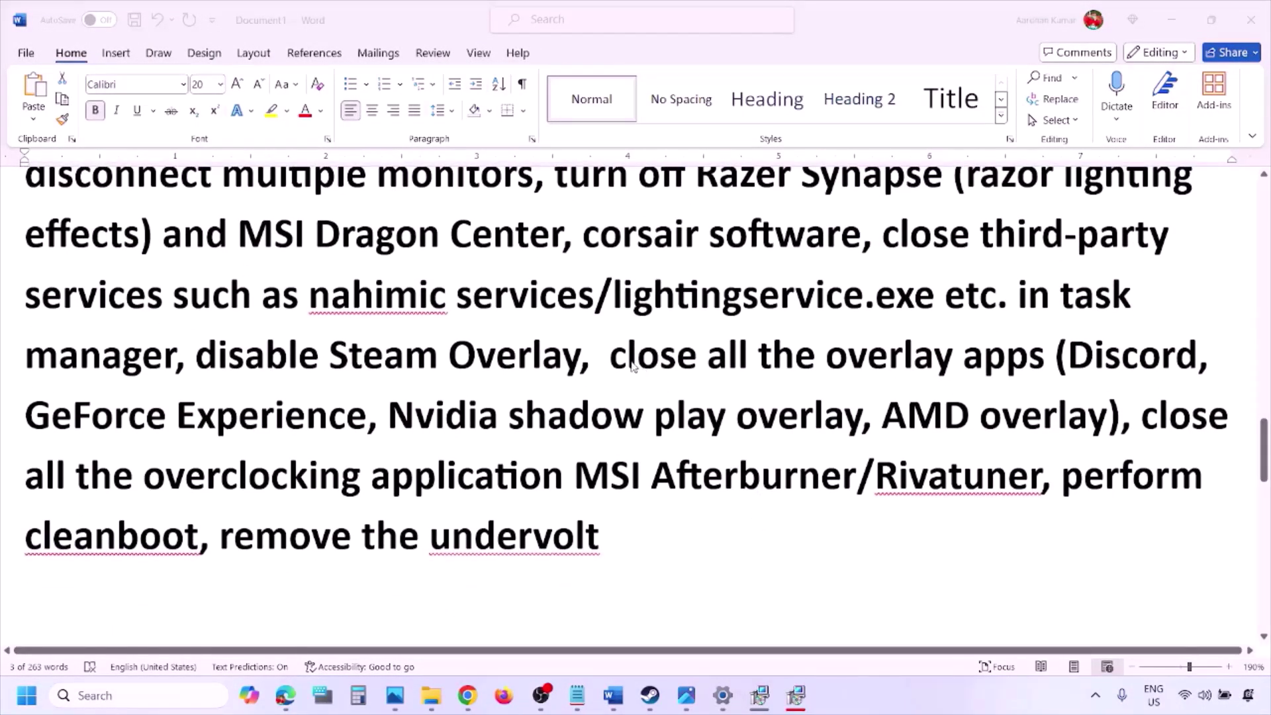
click(890, 709)
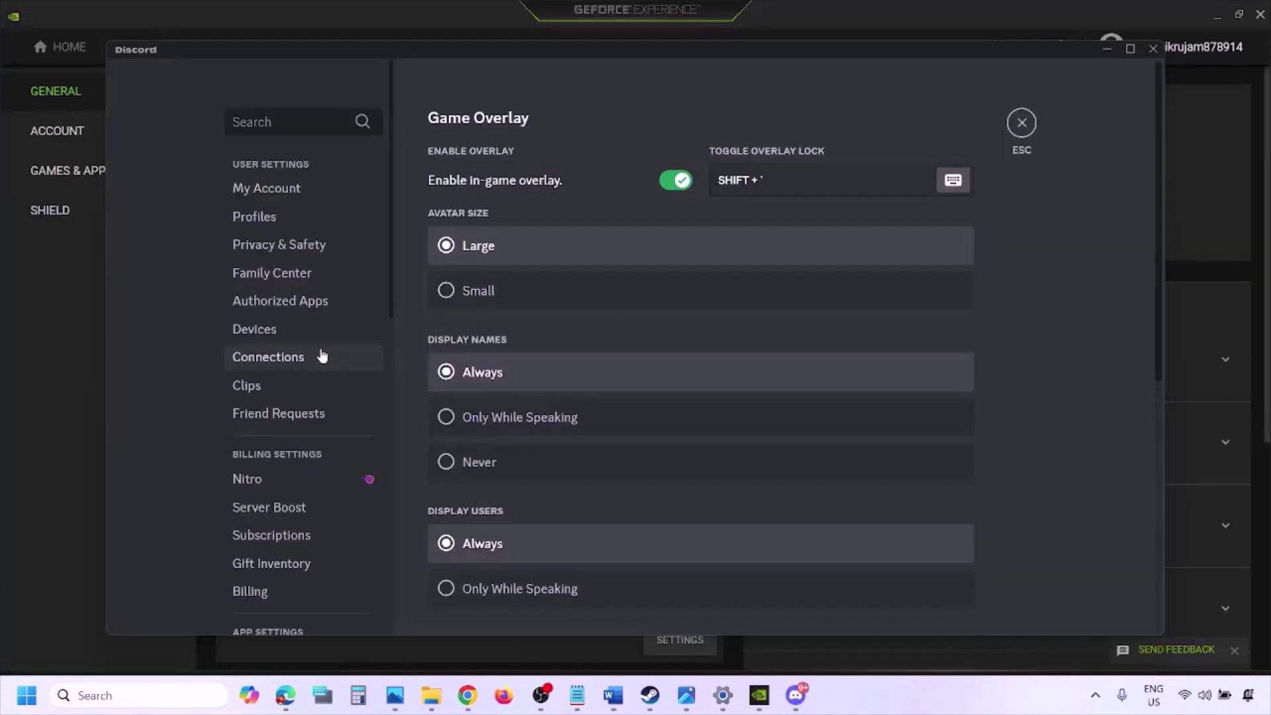
scroll(312, 358, down, 10)
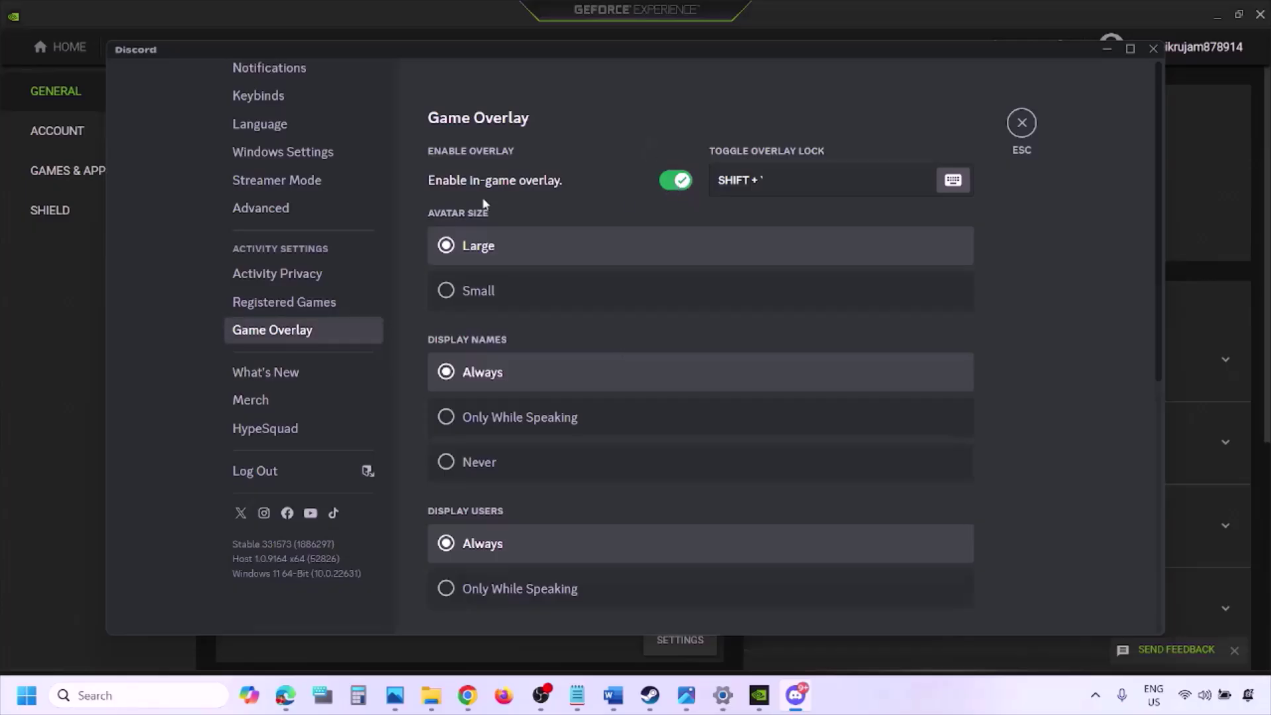
click(664, 185)
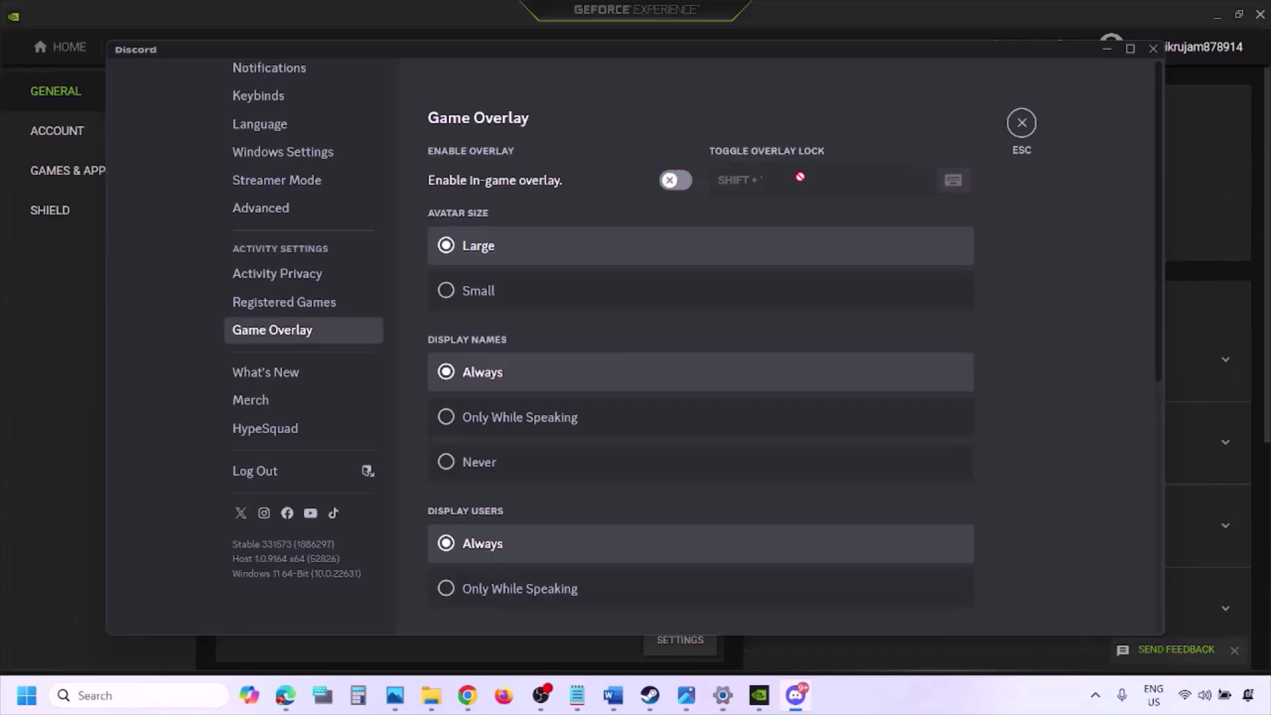
click(762, 697)
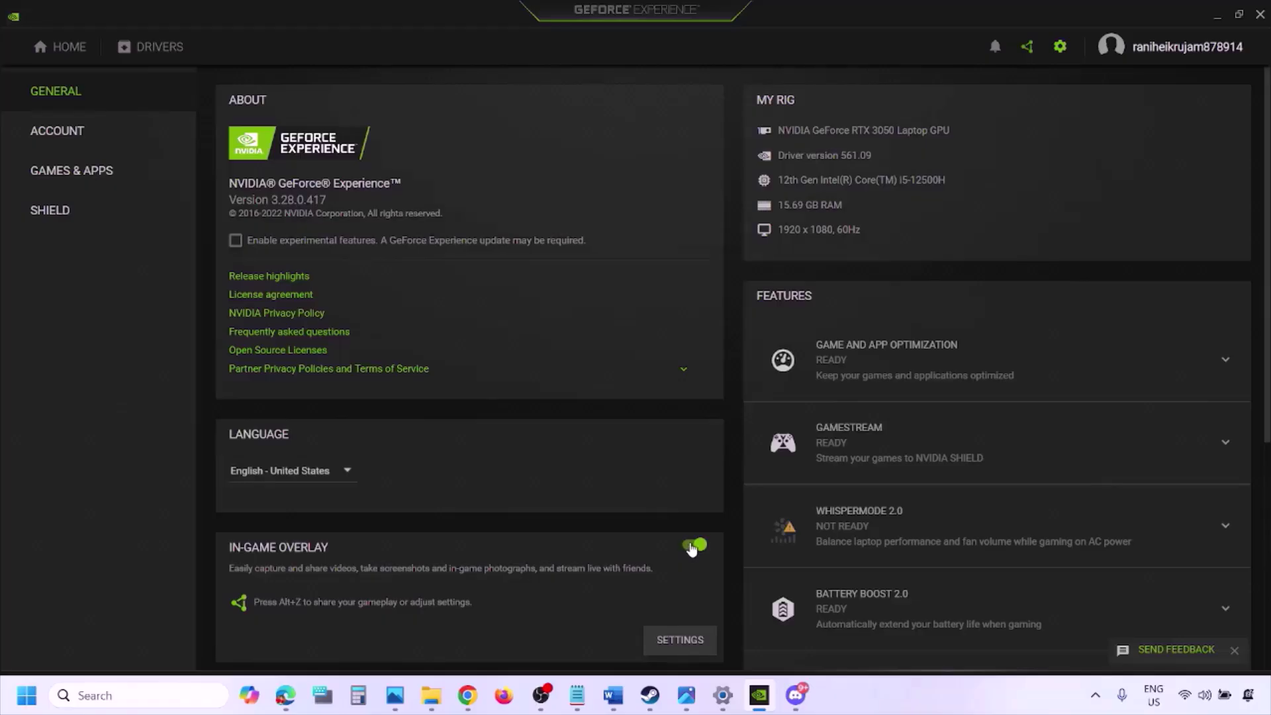
click(691, 548)
Switch back to the Word document and highlight the Step 9 instruction "close all the overlay apps"
click(610, 705)
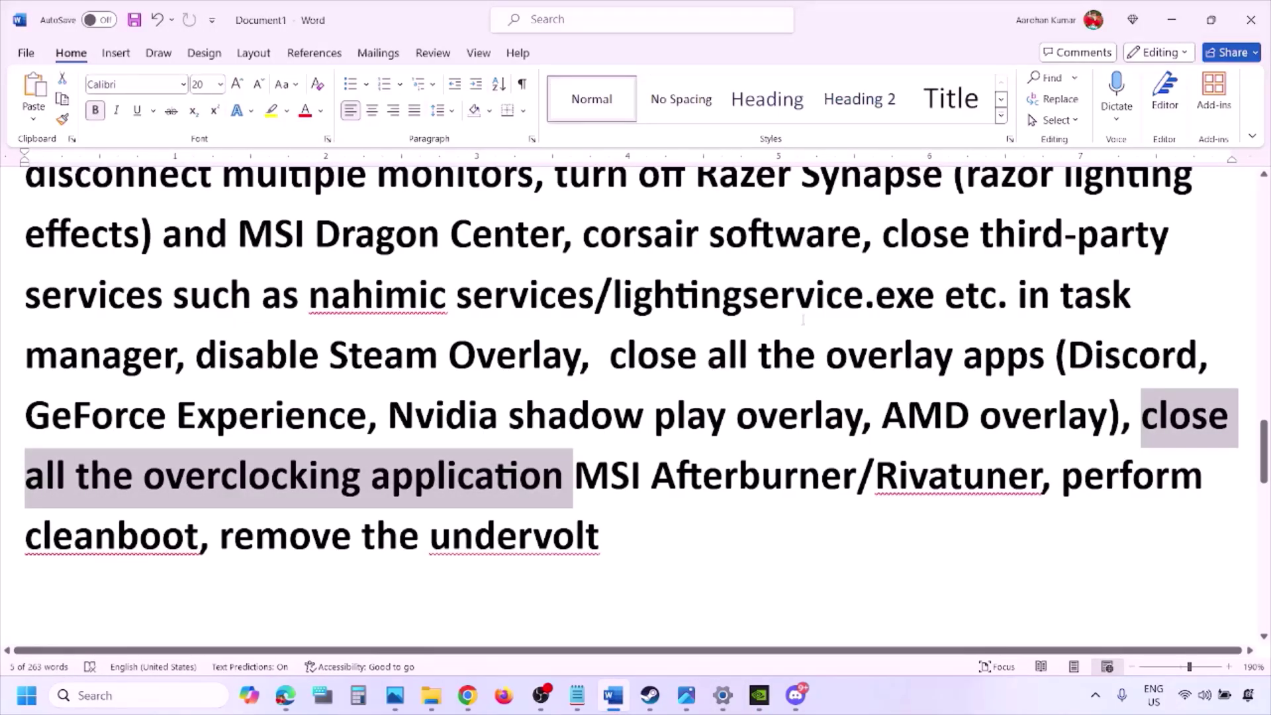
scroll(912, 233, up, 2)
scroll(640, 387, down, 2)
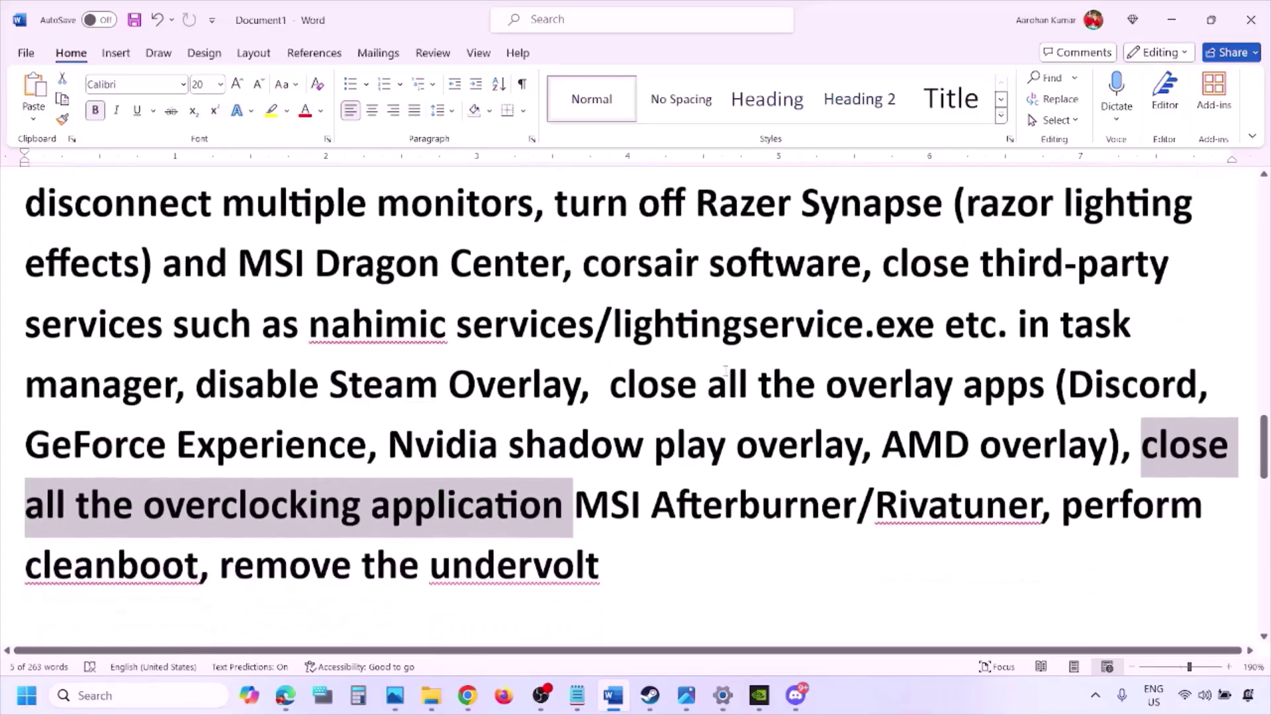
drag(627, 388, 993, 396)
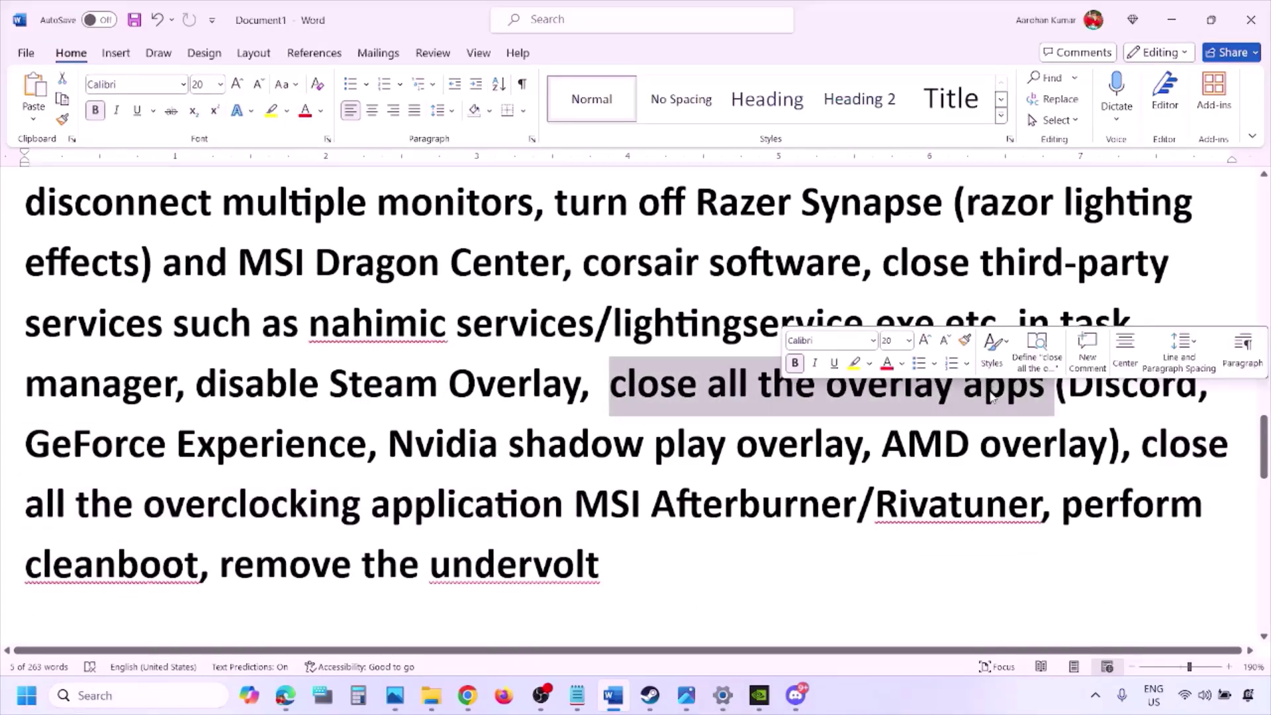
click(695, 396)
drag(613, 387, 1053, 392)
Quit Discord, the NVIDIA background app and Logitech G HUB running in the system tray
click(1096, 696)
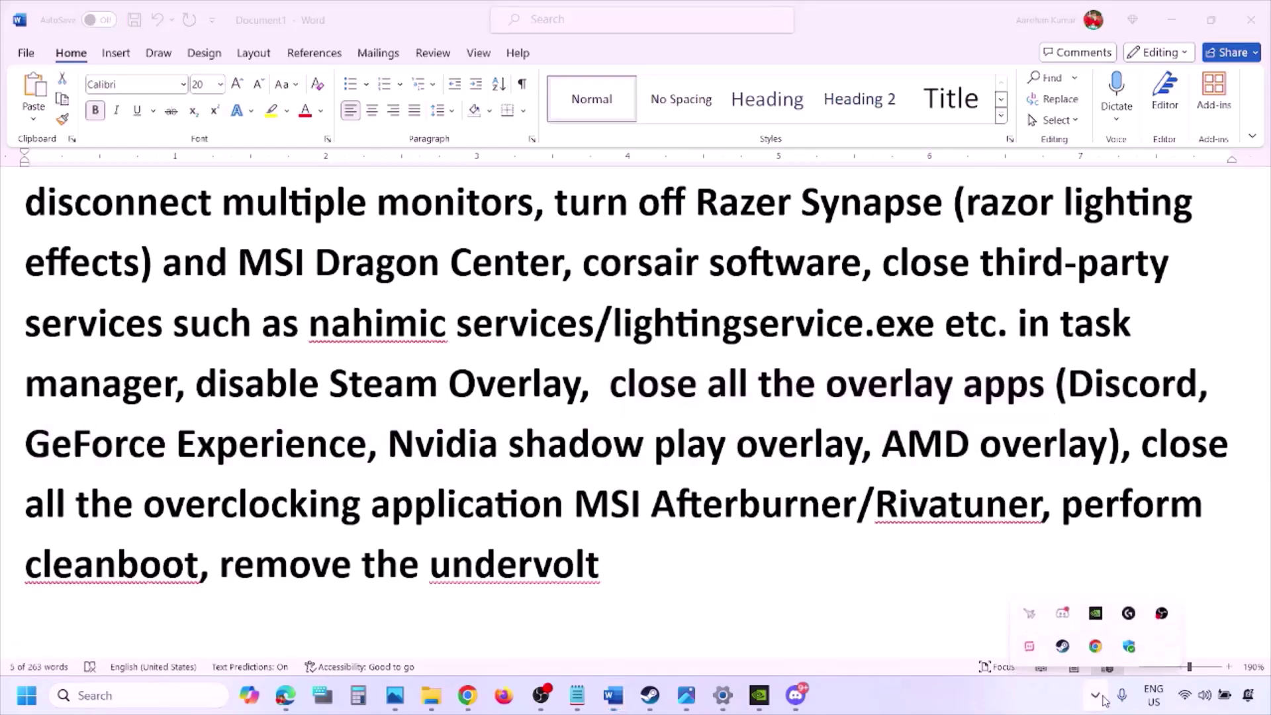
right_click(1066, 619)
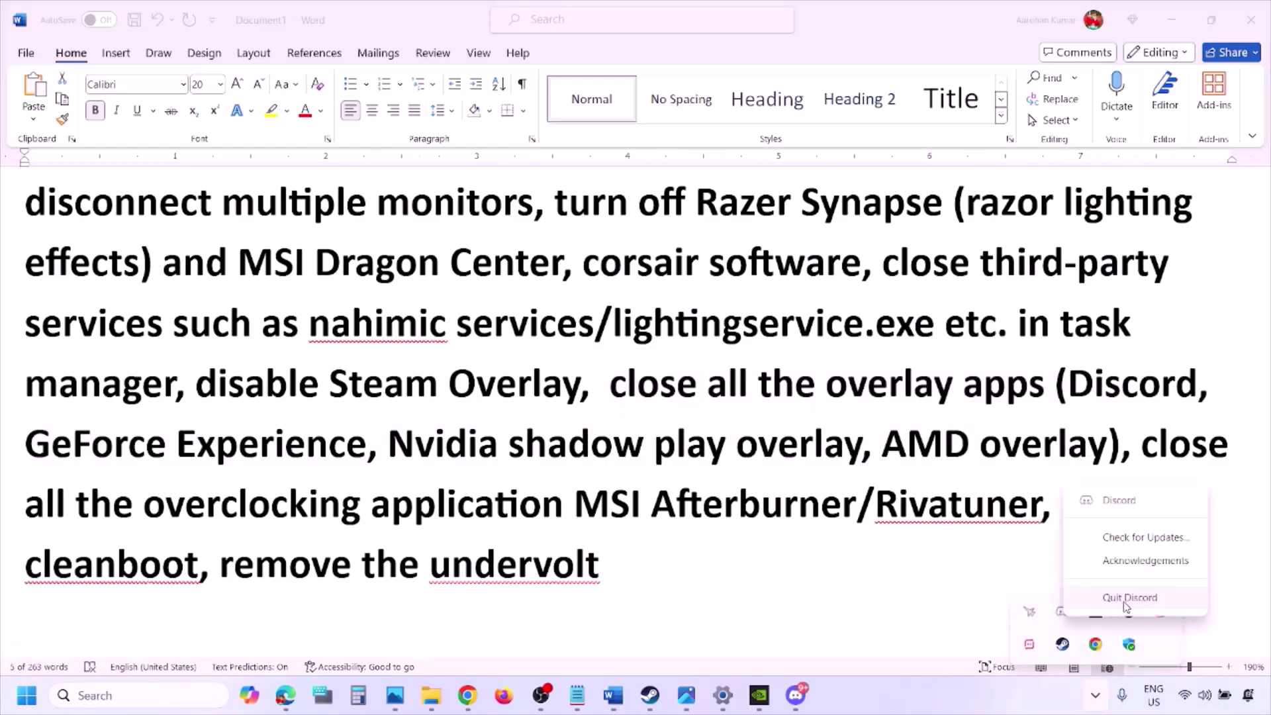
click(1126, 600)
right_click(1063, 612)
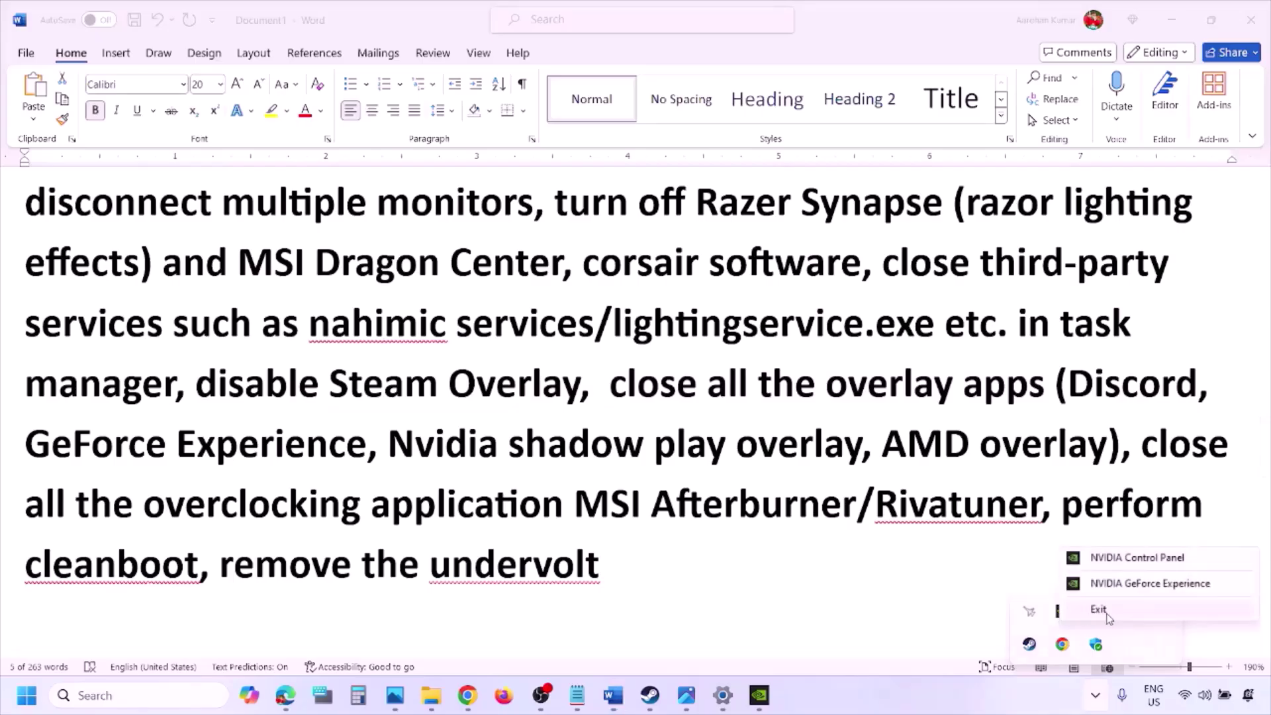
click(1063, 612)
right_click(1063, 612)
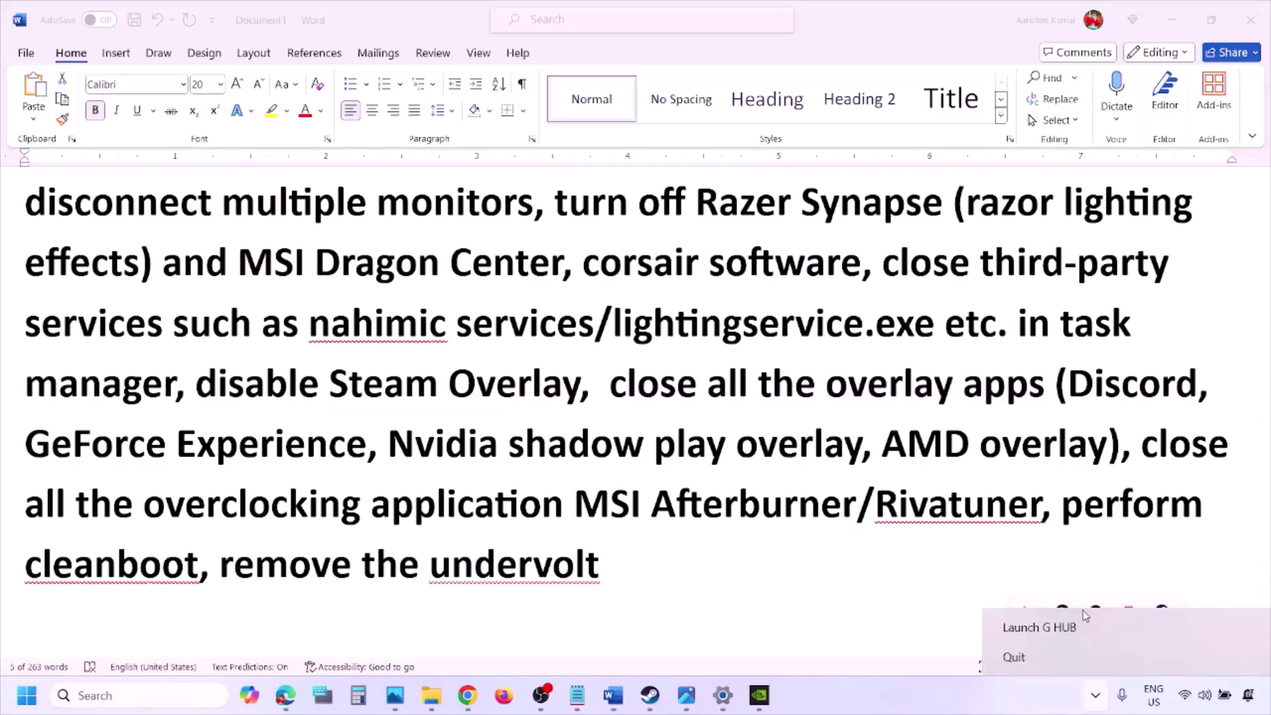
click(1023, 658)
Highlight "close all the overlay apps" again and quit the remaining pink-icon overlay app running in the background
drag(609, 384, 1055, 384)
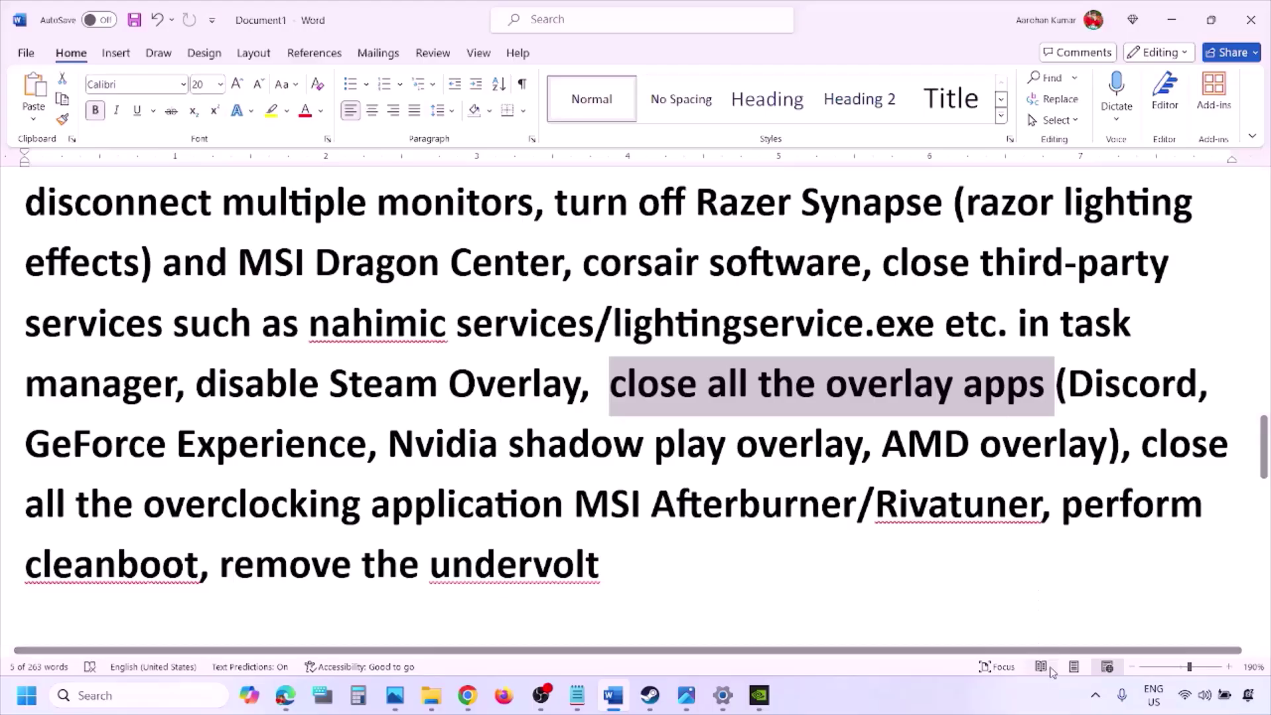
click(1096, 695)
right_click(1096, 616)
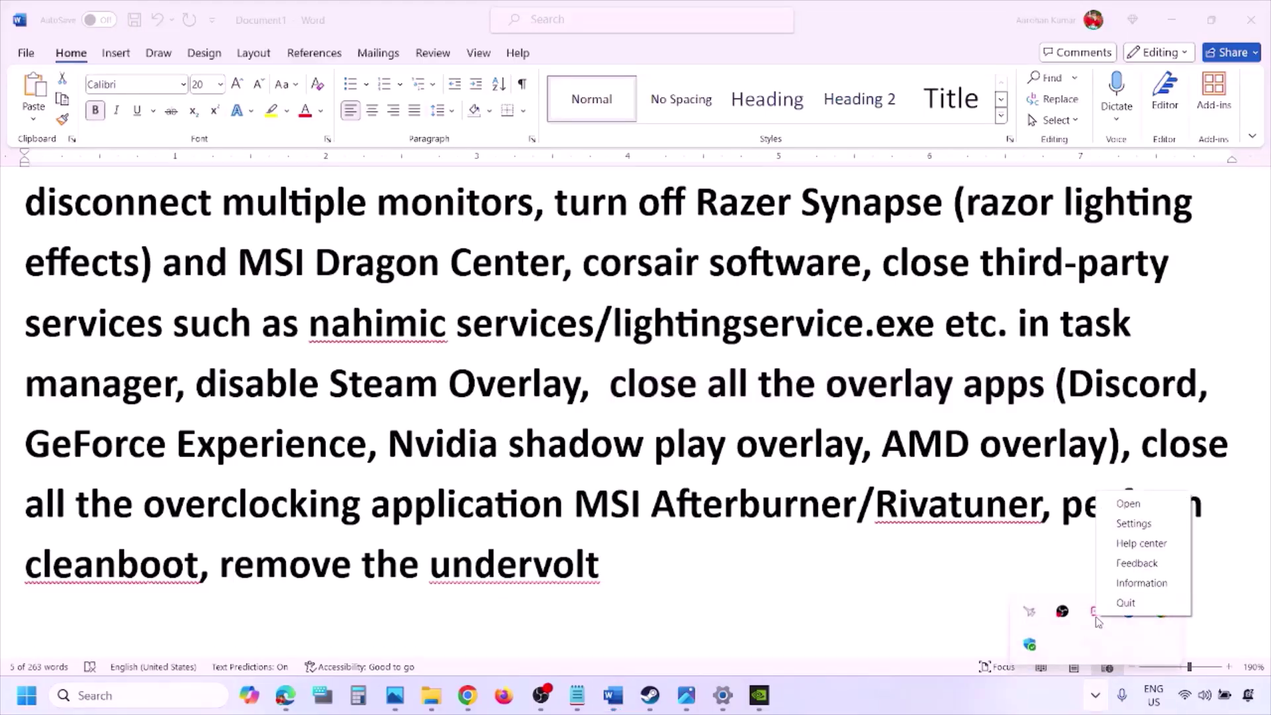
click(1122, 600)
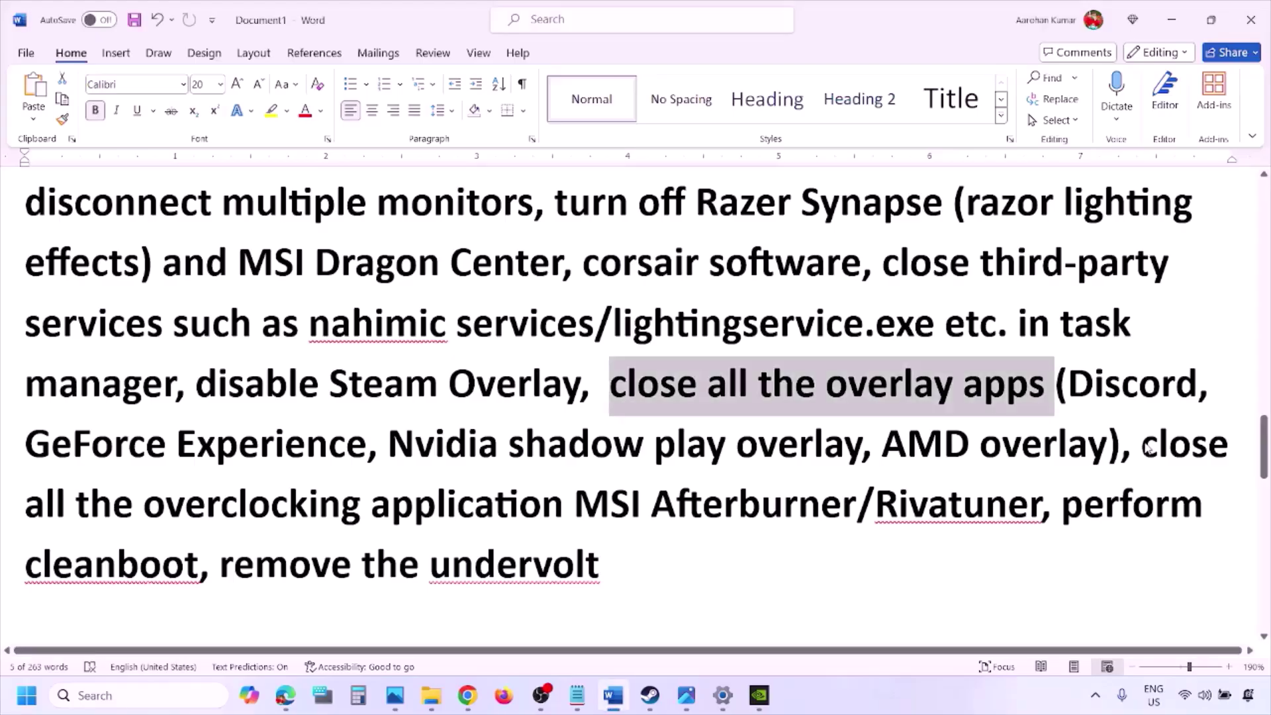
Highlight the instruction on overclocking applications and close MSI Afterburner running in the background
drag(1143, 447, 610, 507)
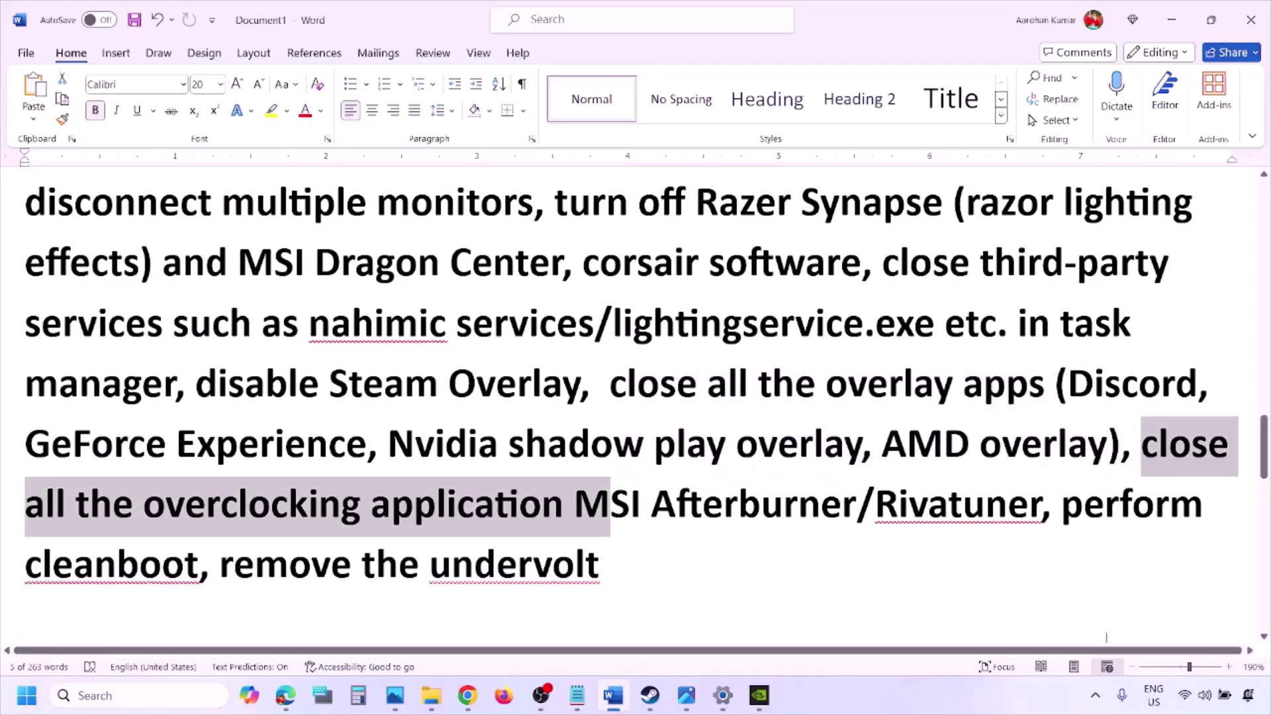
click(1097, 699)
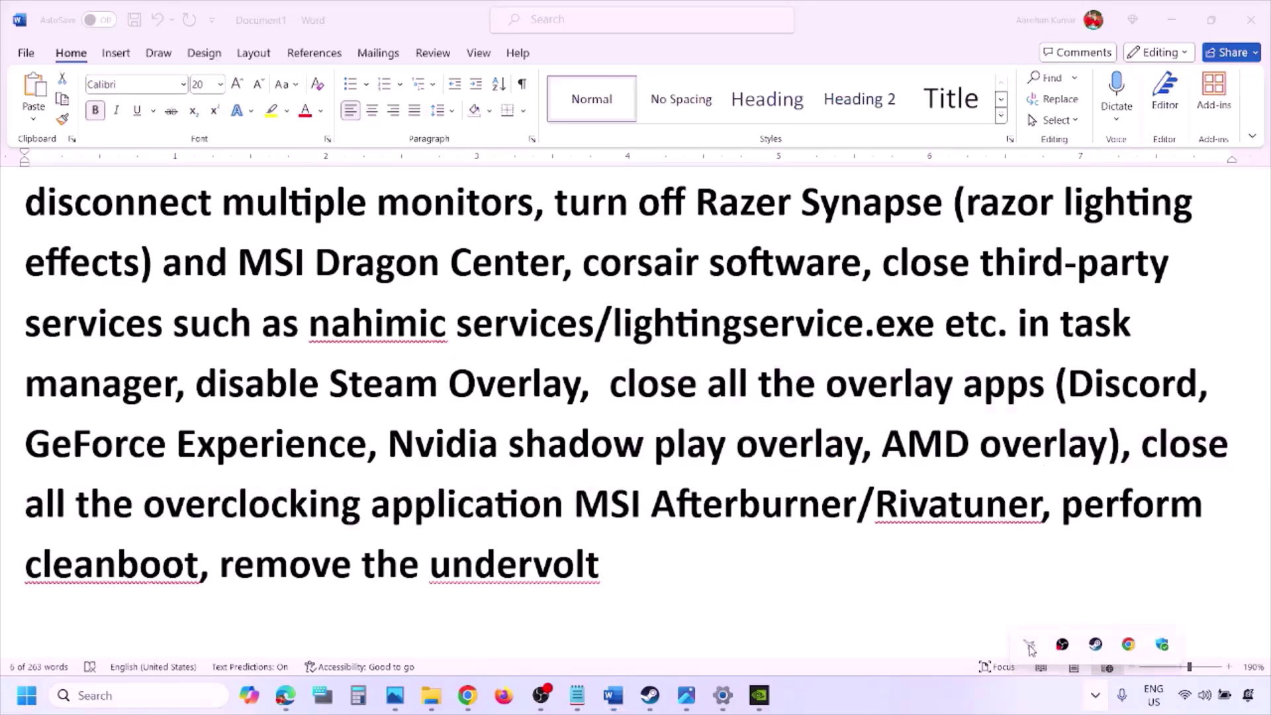
right_click(1027, 649)
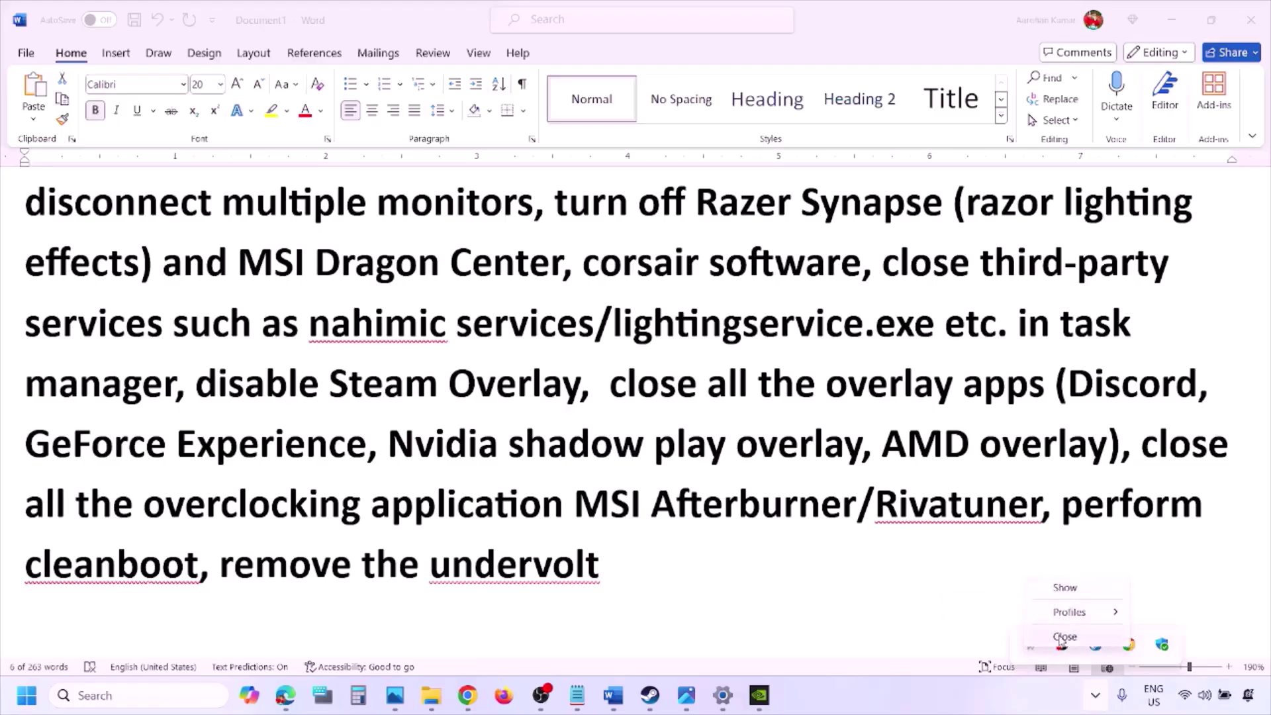
click(1066, 639)
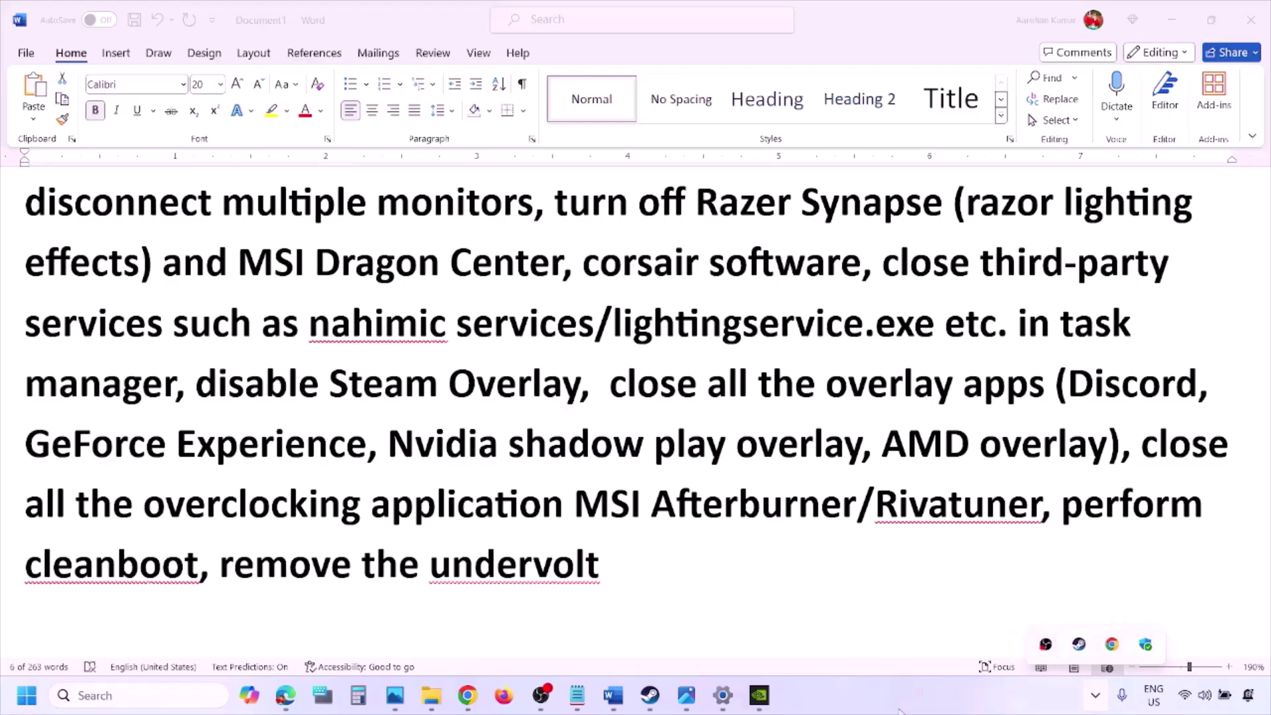
Review the clean boot instruction in the Word document, then search Windows for "system" and open System Configuration
click(614, 695)
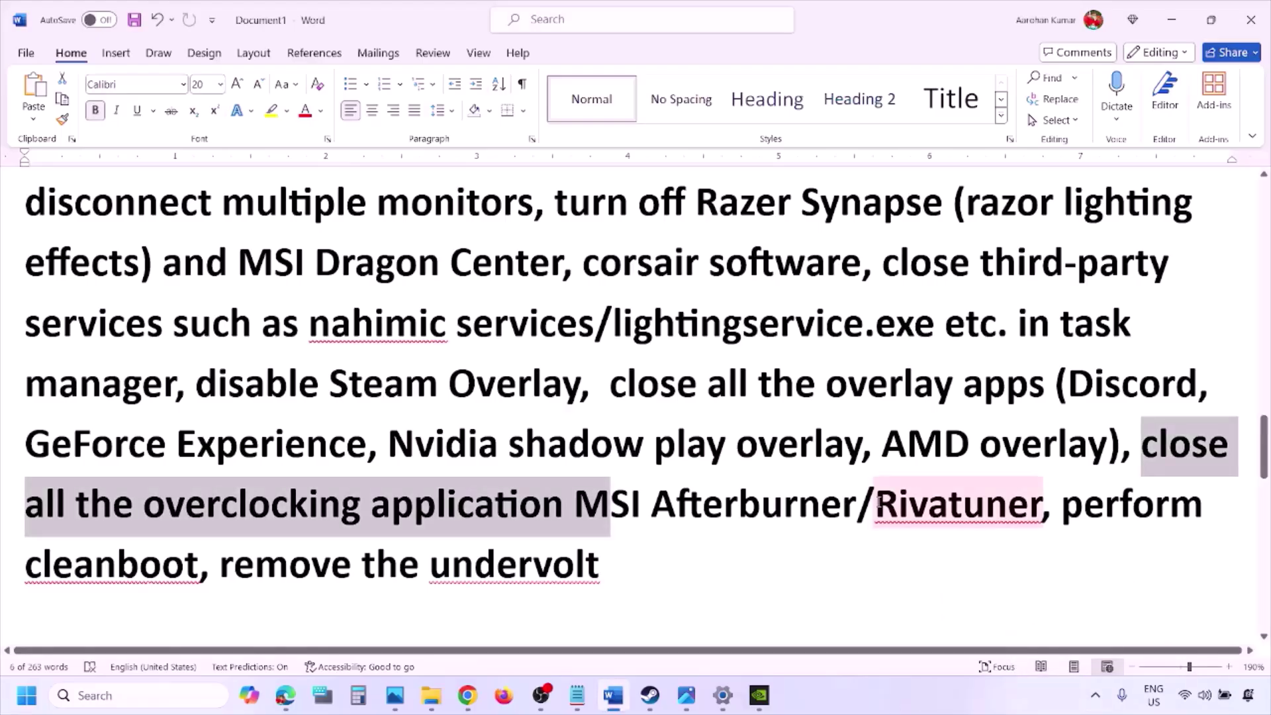
drag(875, 503, 1170, 505)
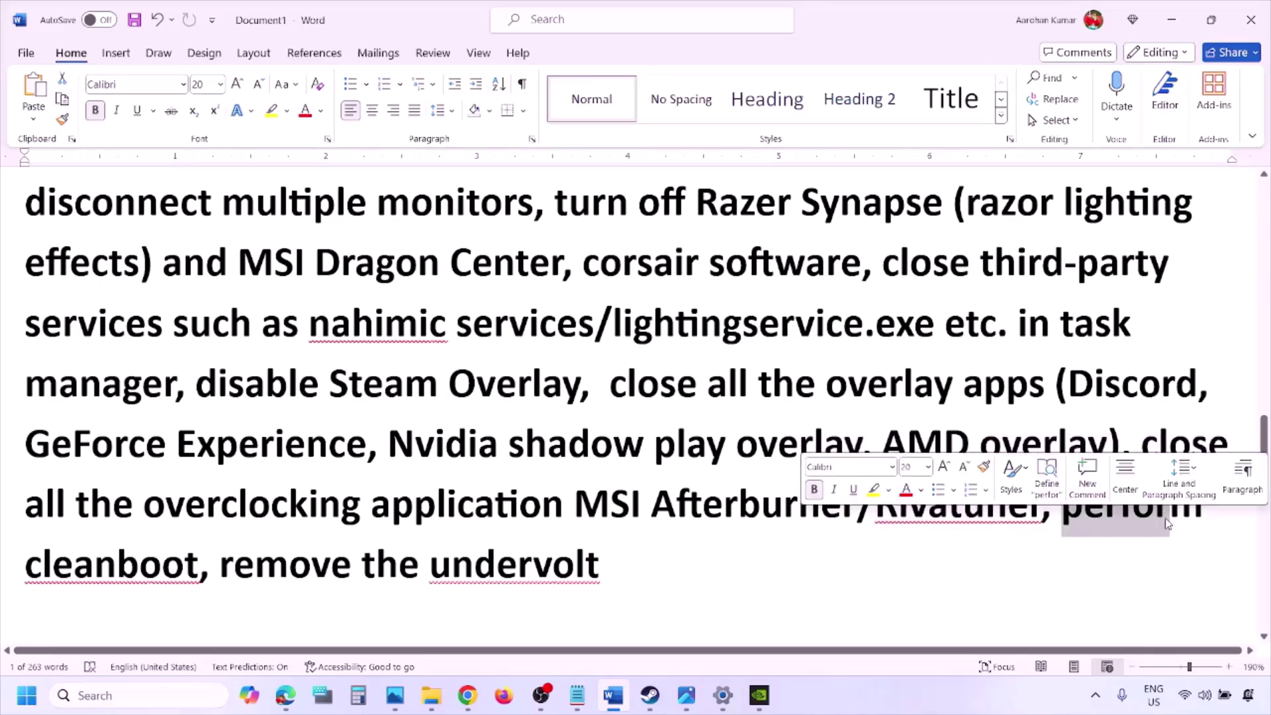
click(93, 692)
text(ystem)
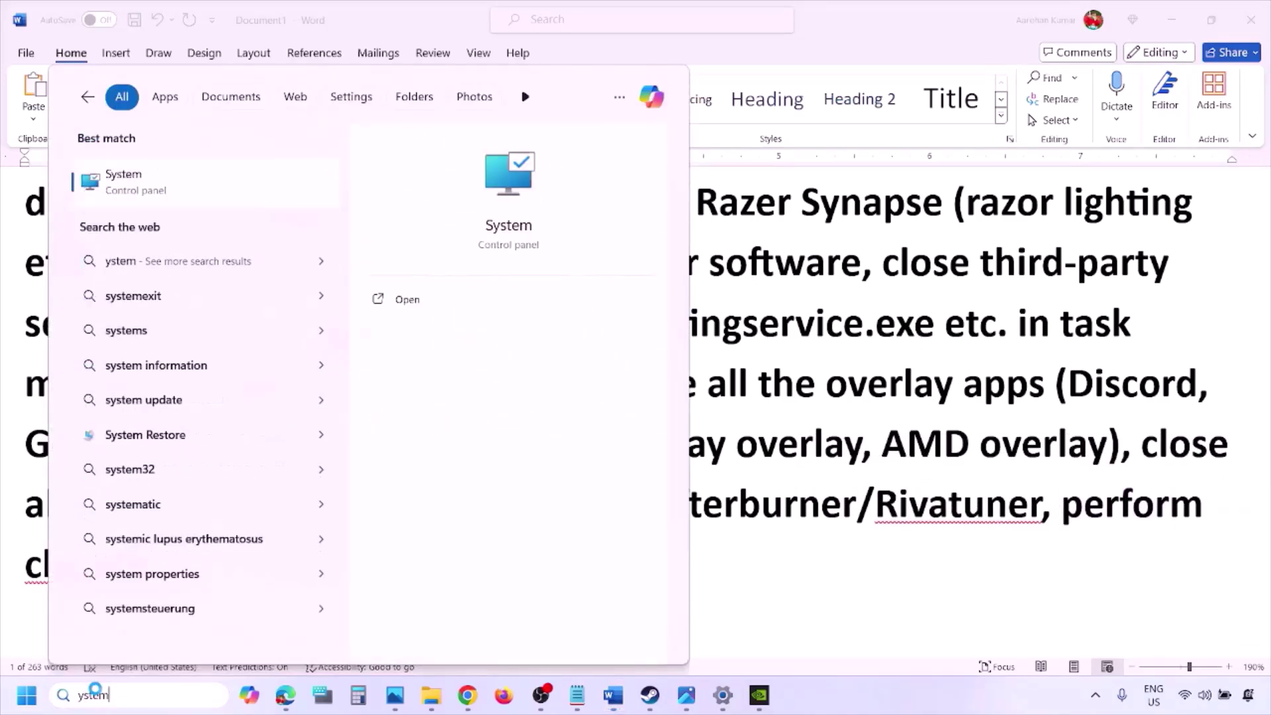
key(Home)
text(s)
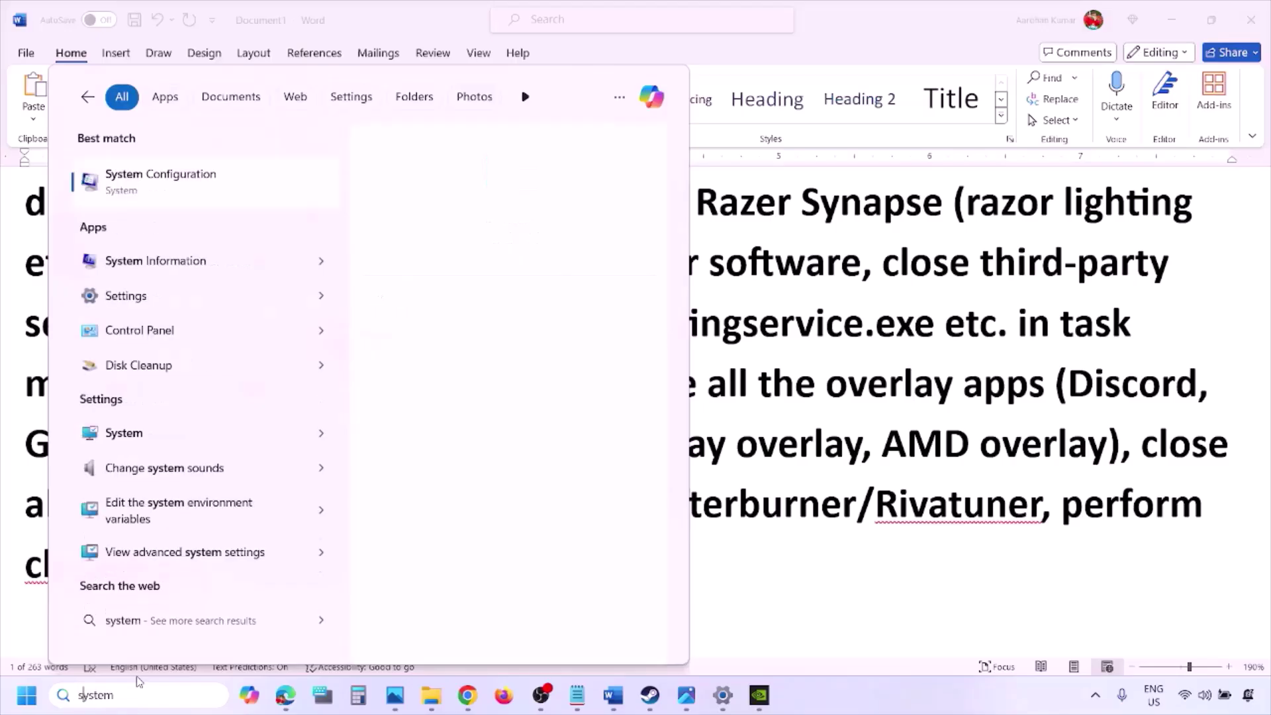
click(198, 187)
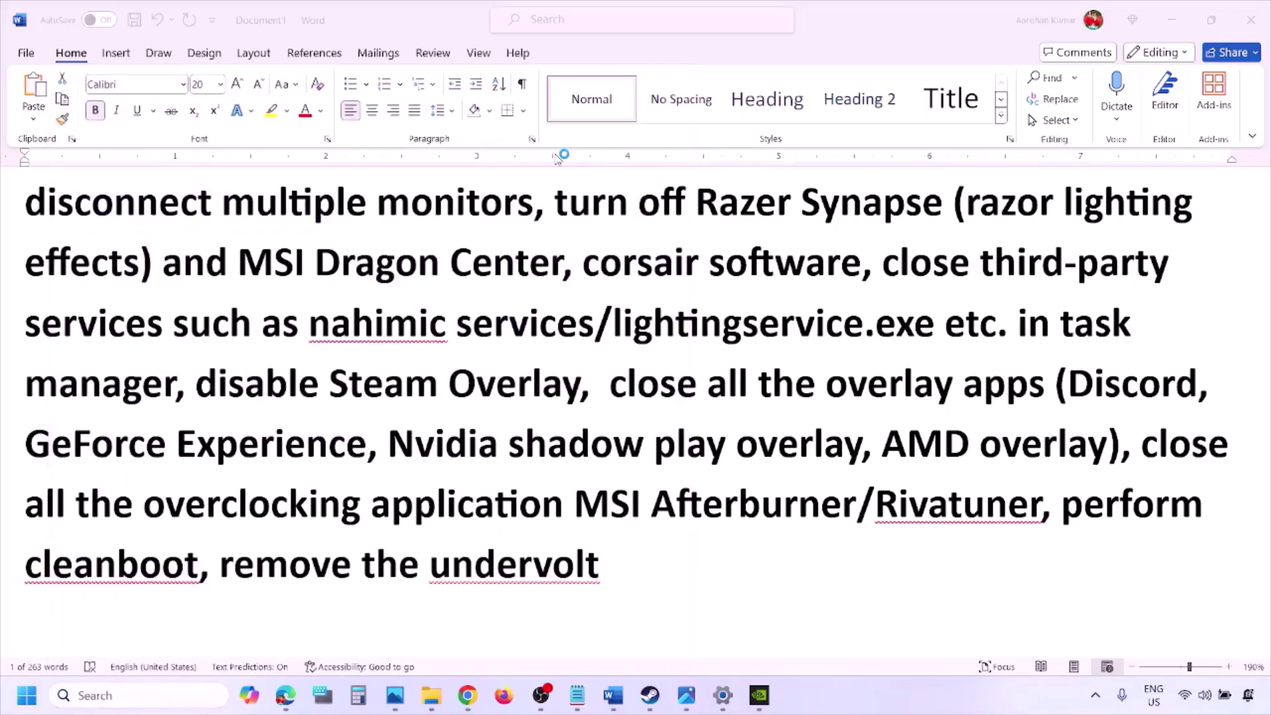
Hide all Microsoft services in System Configuration's services list and accept the configuration
click(522, 220)
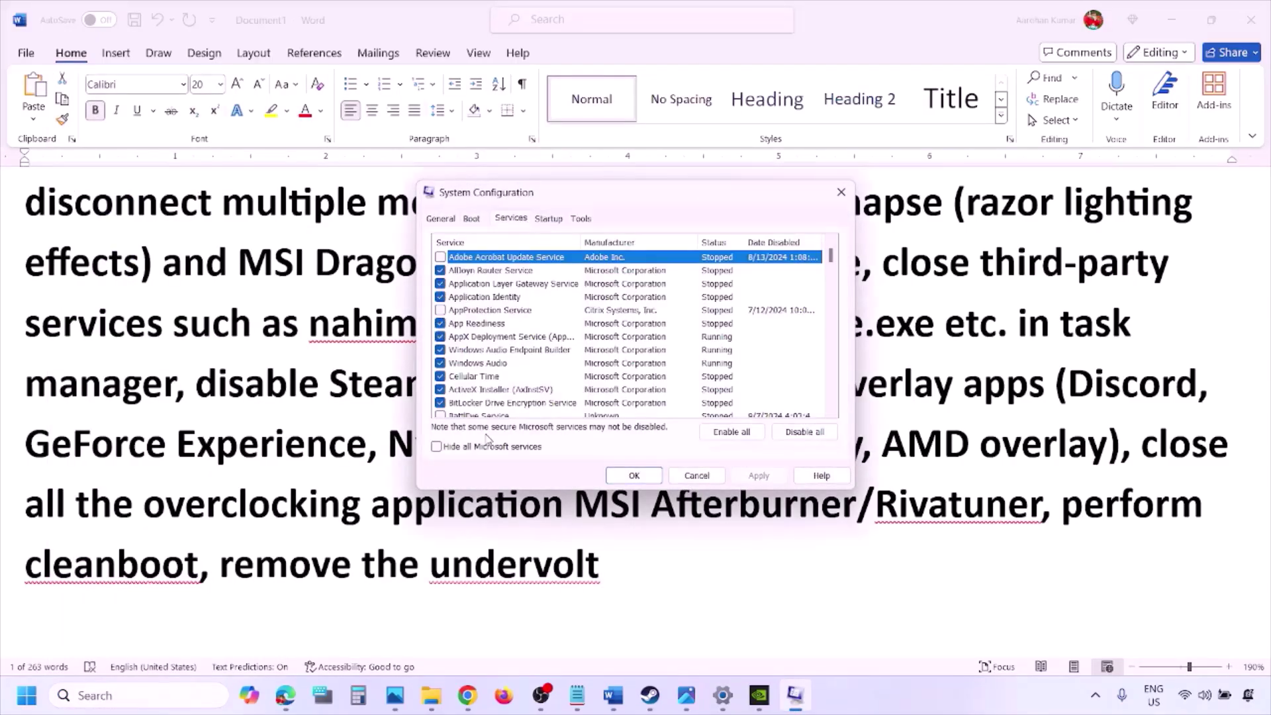
click(436, 447)
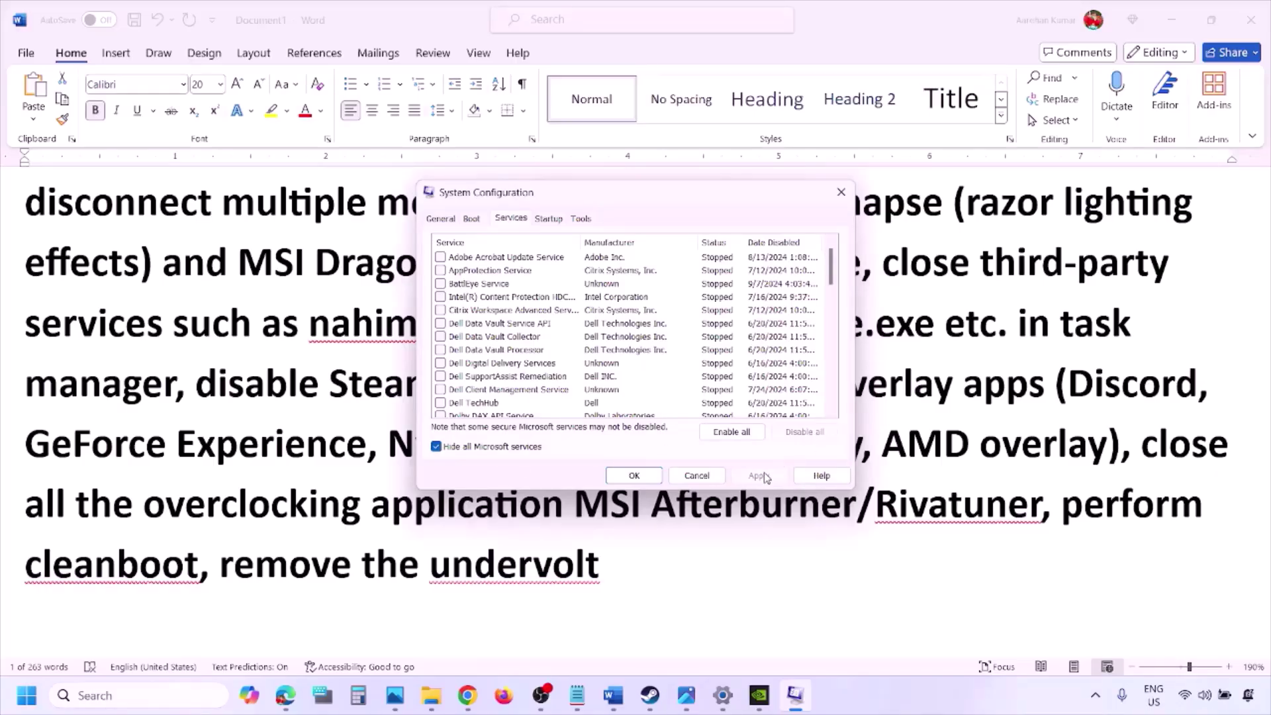
click(648, 474)
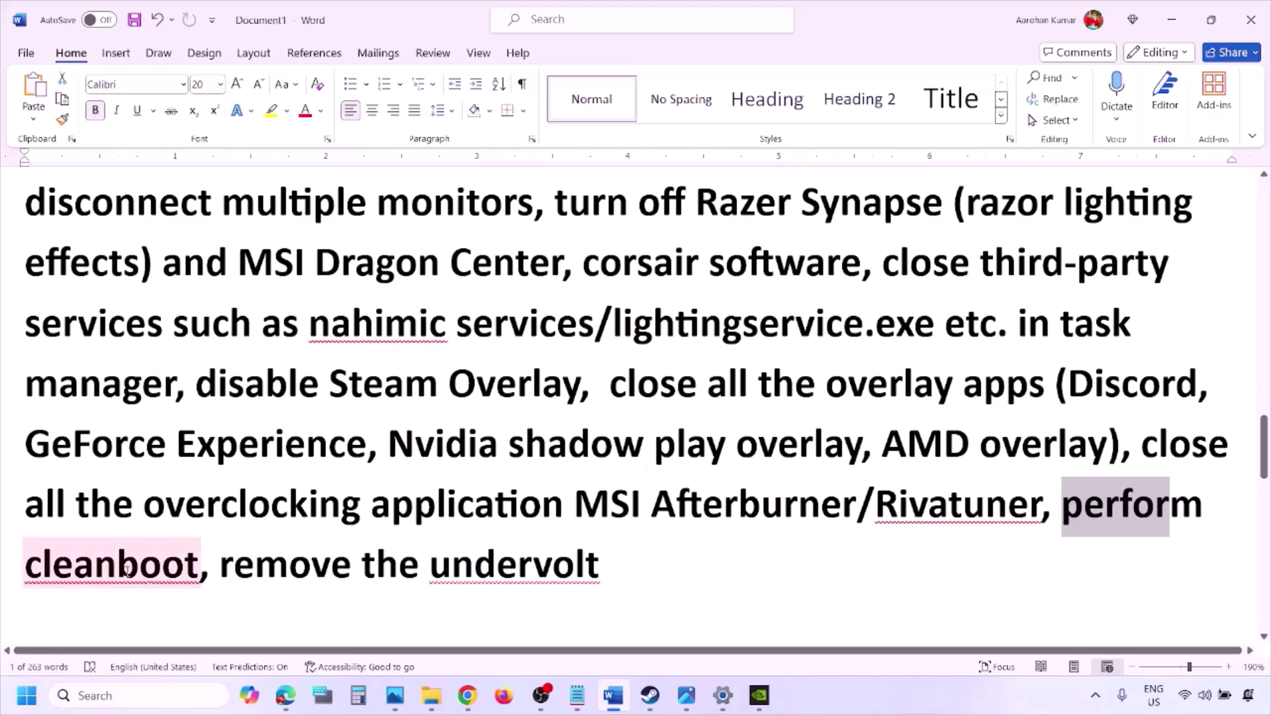
Highlight "remove the undervolt" in the Word document, followed by the Step 10 heading on increasing the virtual memory
drag(224, 567, 600, 567)
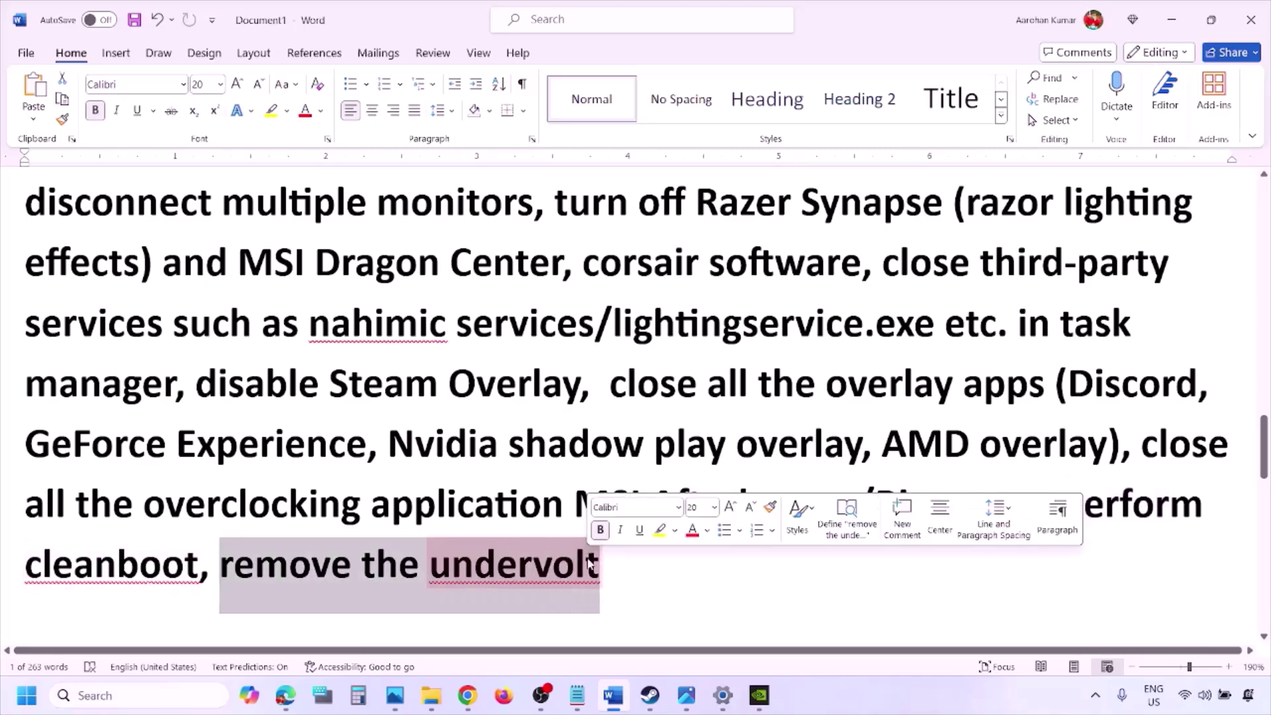
click(795, 565)
scroll(795, 564, down, 4)
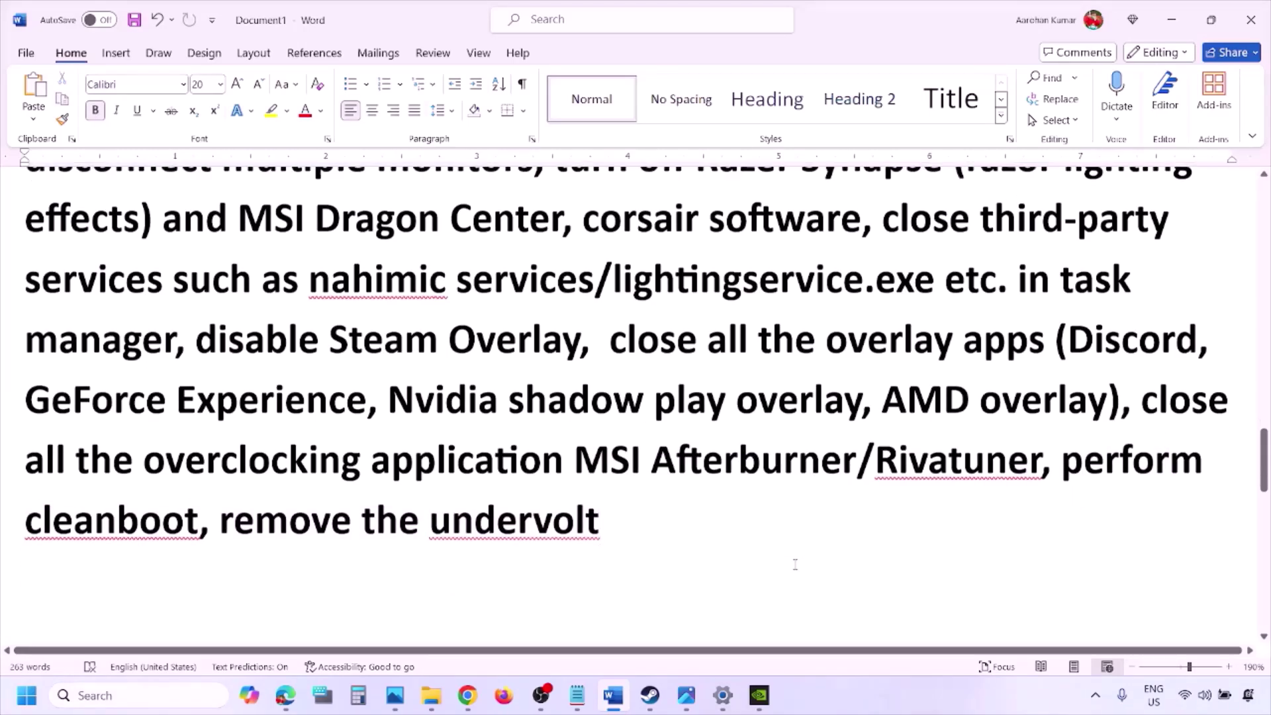
scroll(795, 564, down, 2)
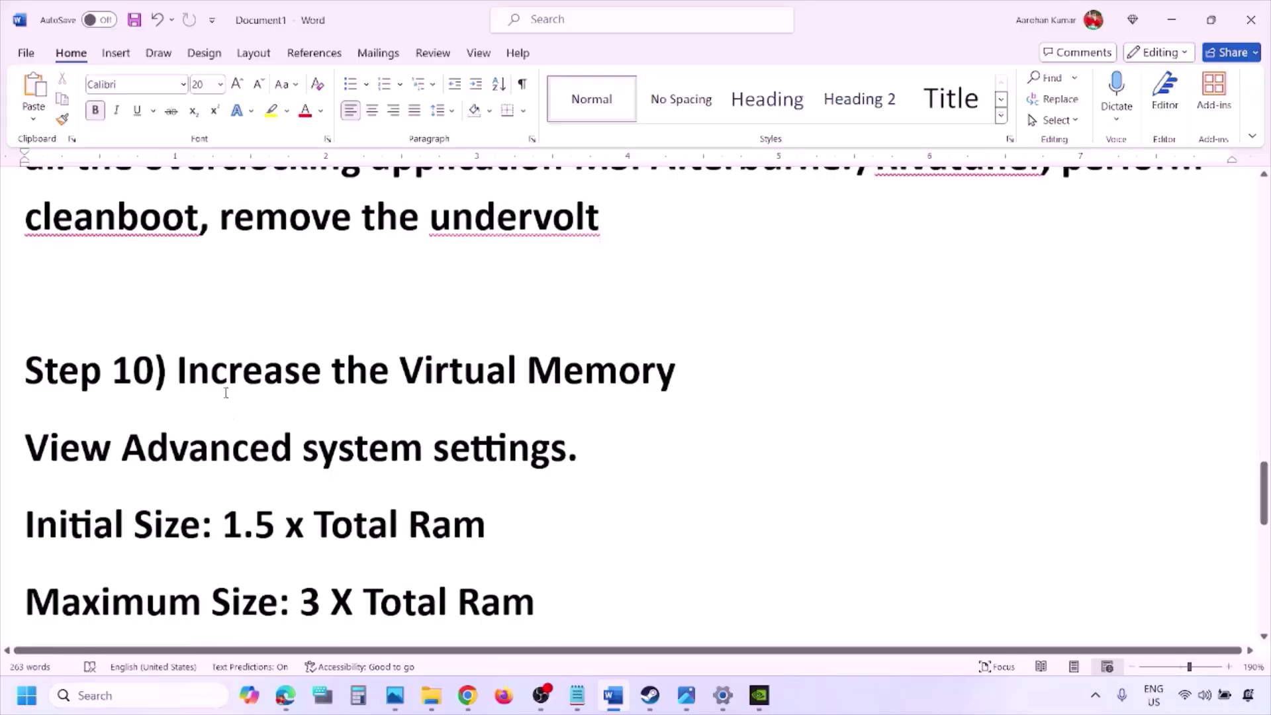
drag(217, 372, 676, 374)
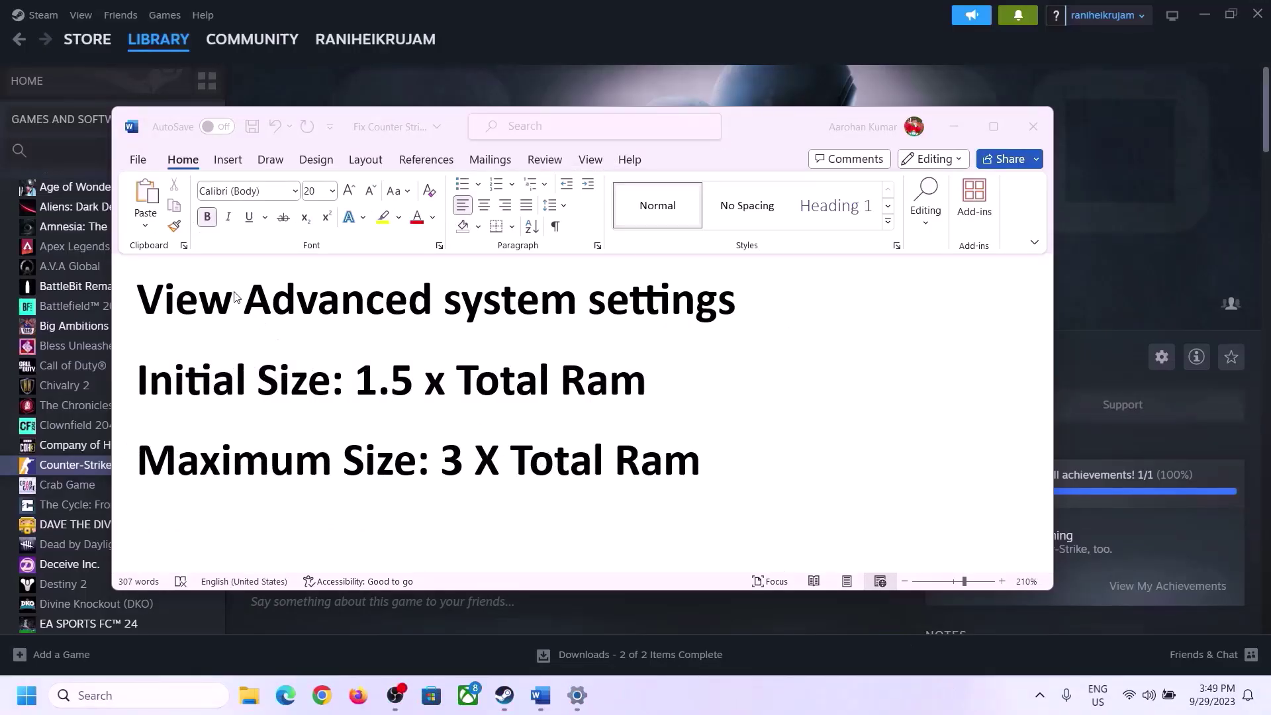
Copy "View Advanced system settings" from the document, search Windows for it and open System Properties over the document
drag(192, 309, 715, 306)
key(ctrl+c)
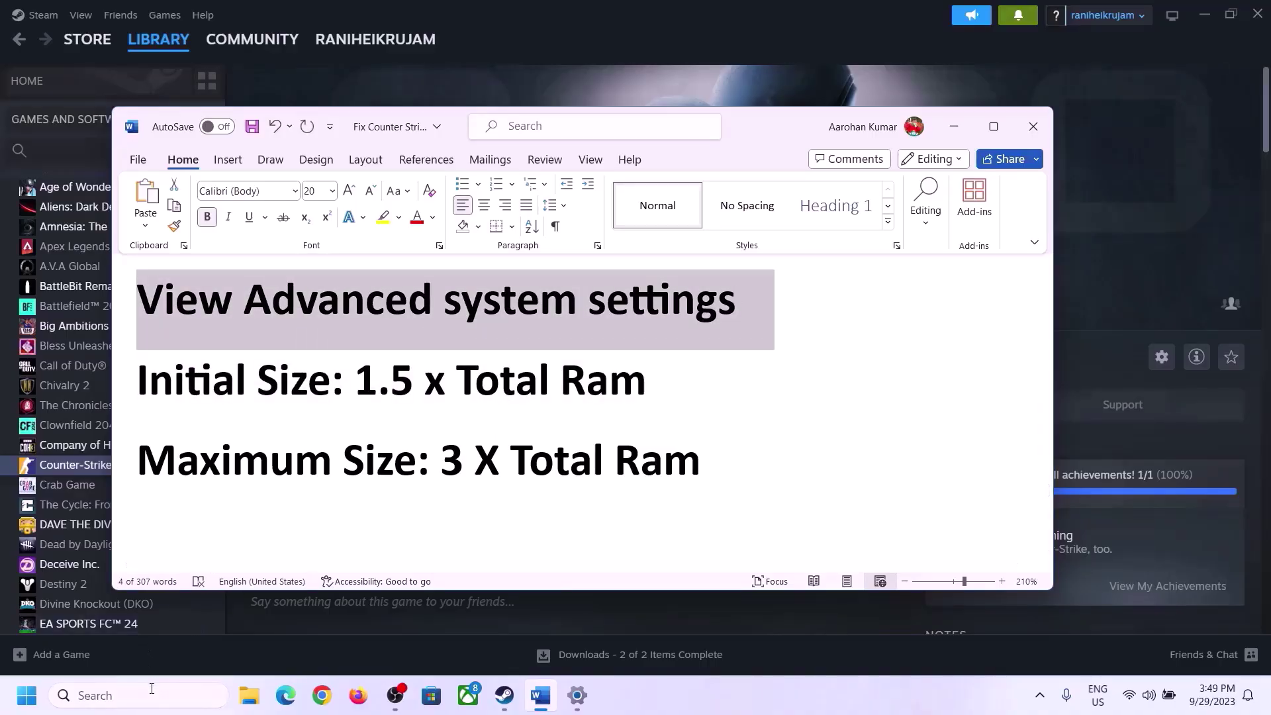
click(151, 696)
key(ctrl+v)
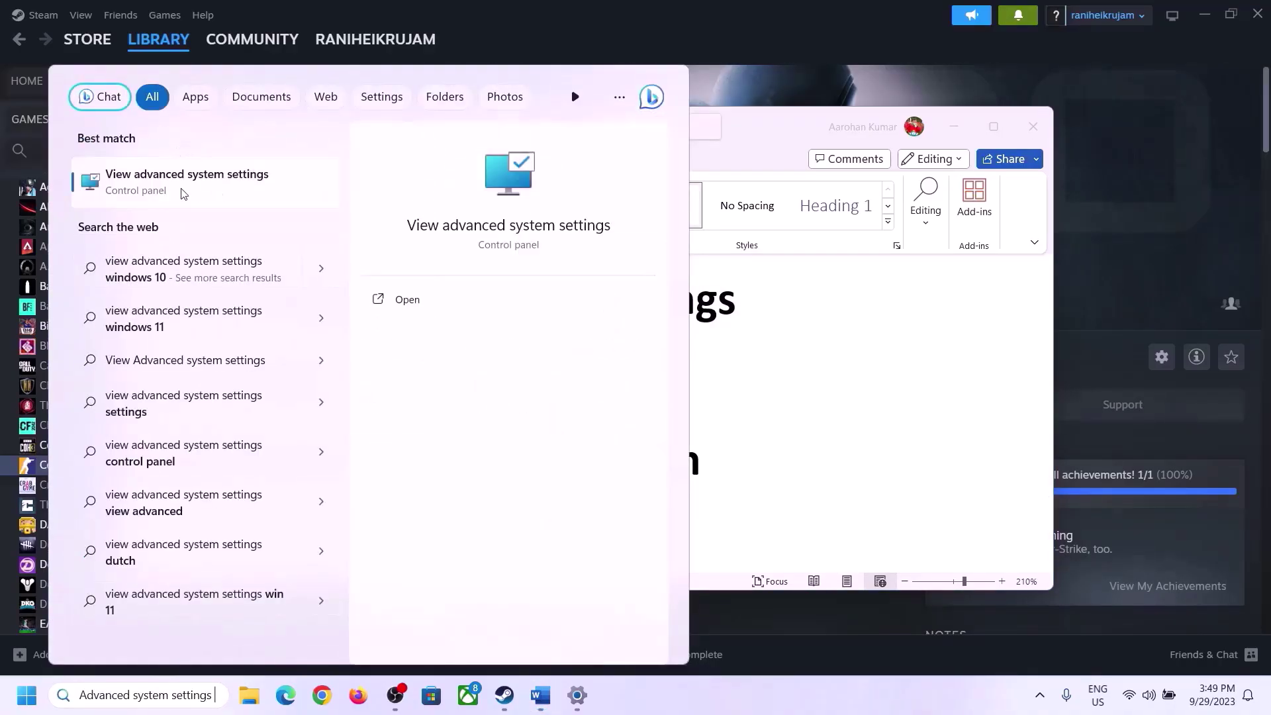
click(183, 192)
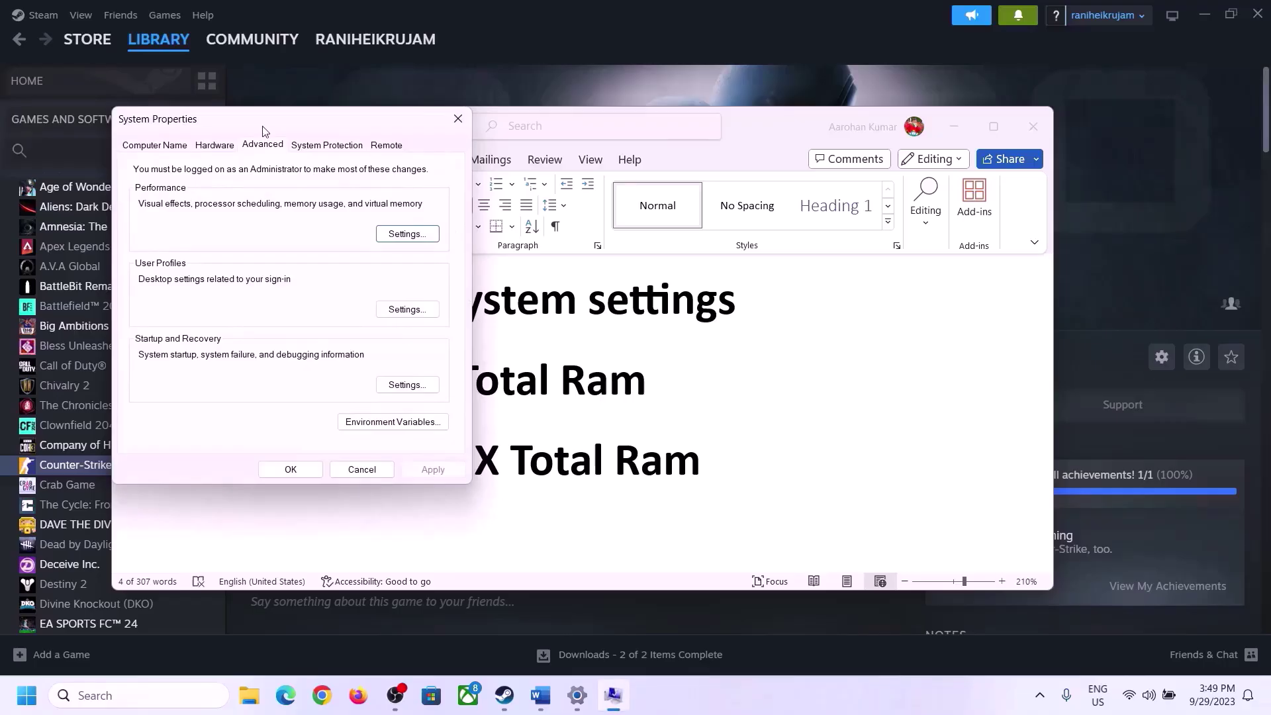
drag(264, 127, 567, 226)
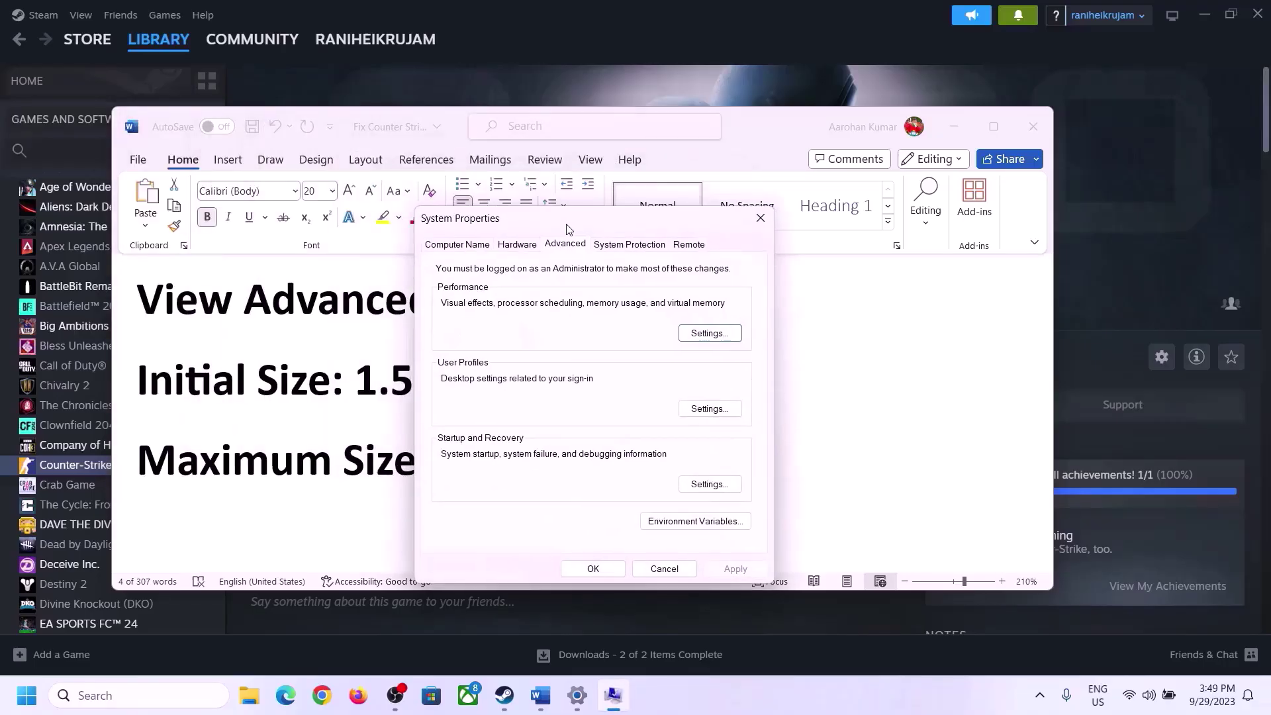
In the Virtual Memory settings, turn off automatic paging file management and choose a custom size for drive C
click(714, 339)
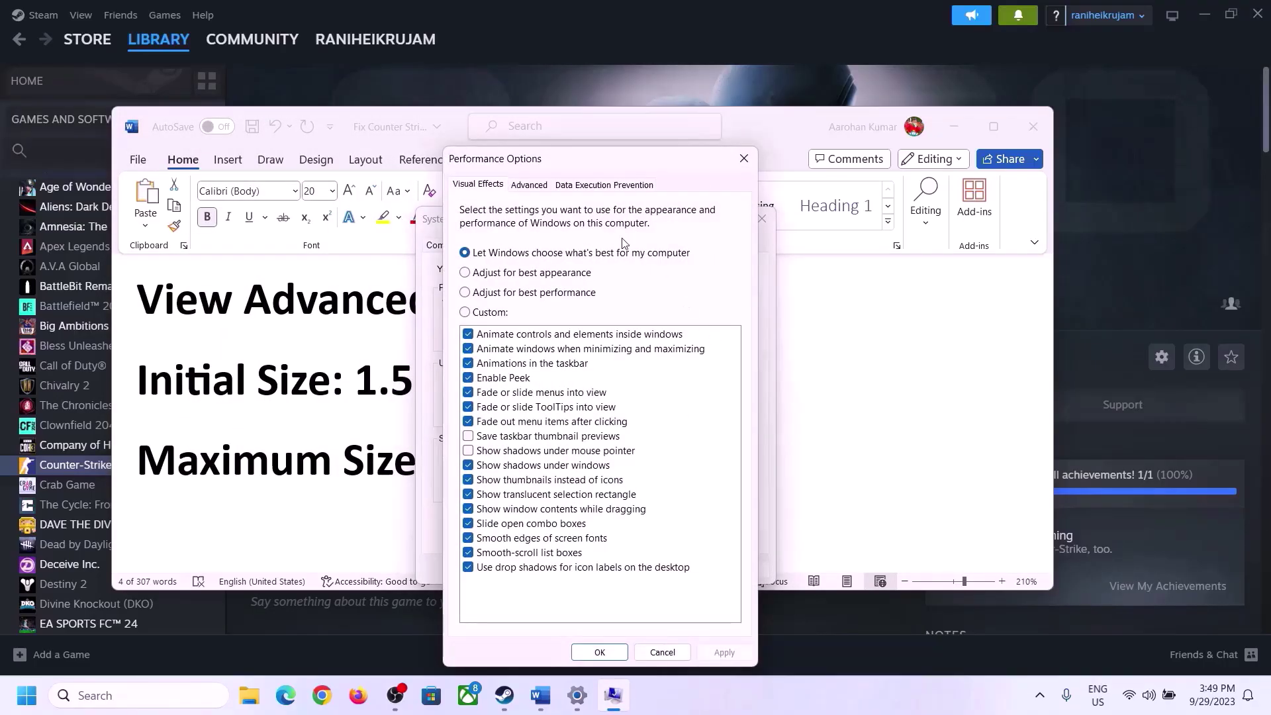
click(530, 186)
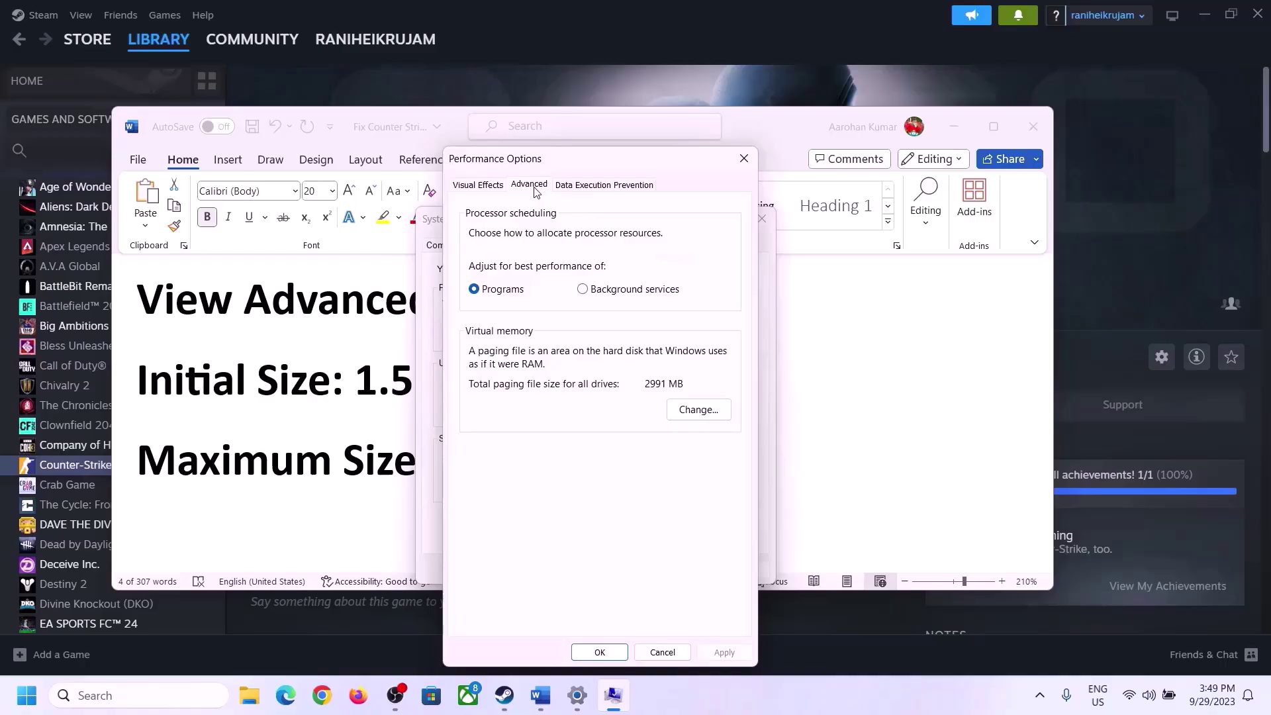
click(703, 410)
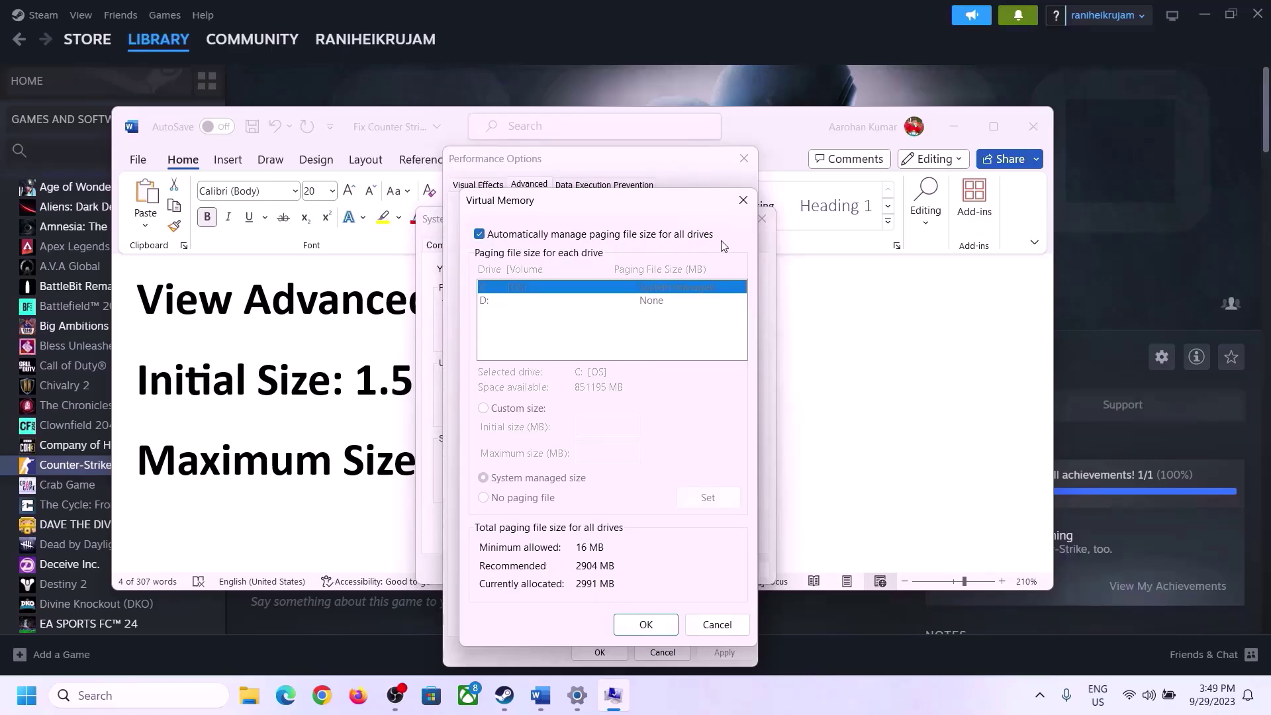
click(480, 235)
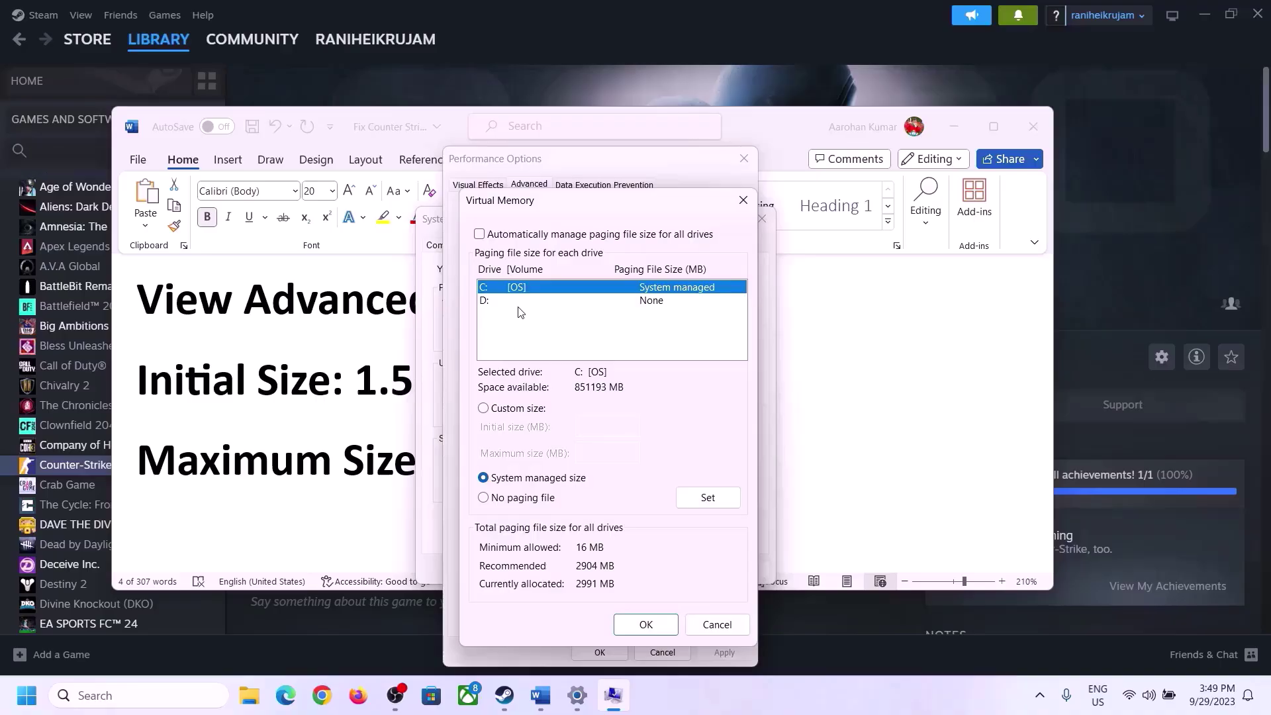
click(484, 410)
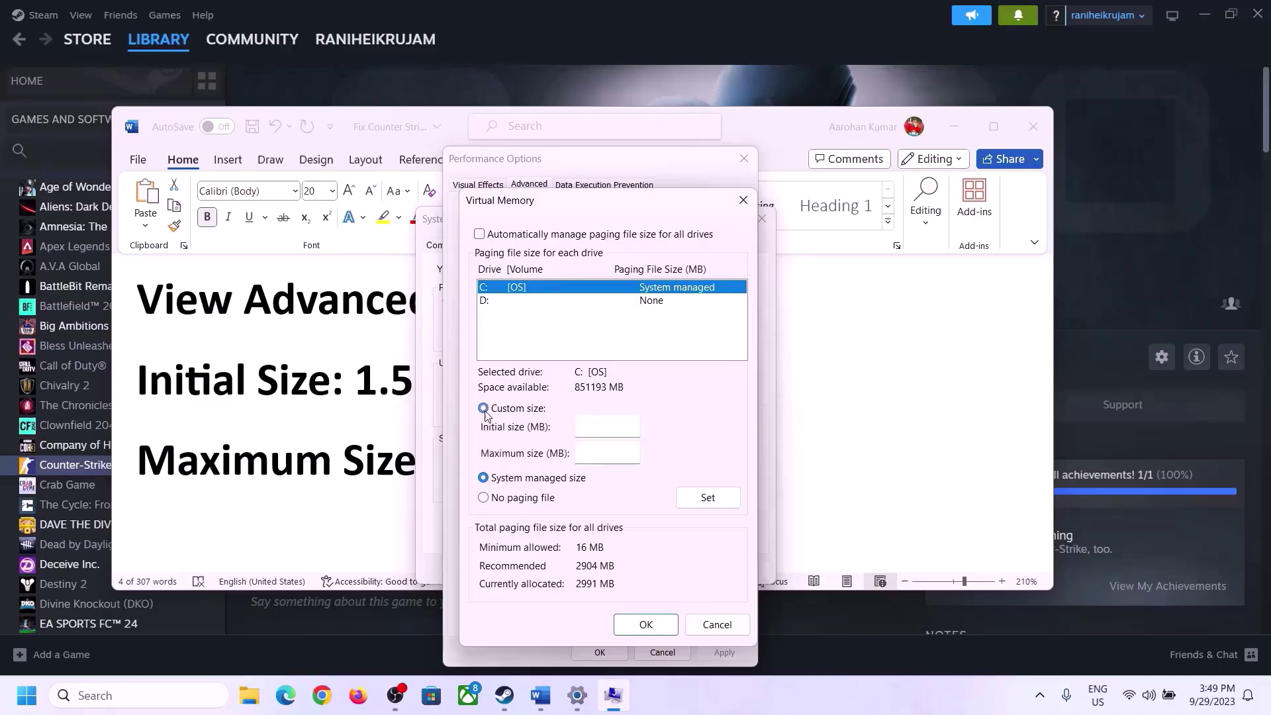
click(602, 427)
Highlight the initial size formula "1.5 x Total Ram" in Word, then look up the installed RAM on the About page in Settings
click(344, 395)
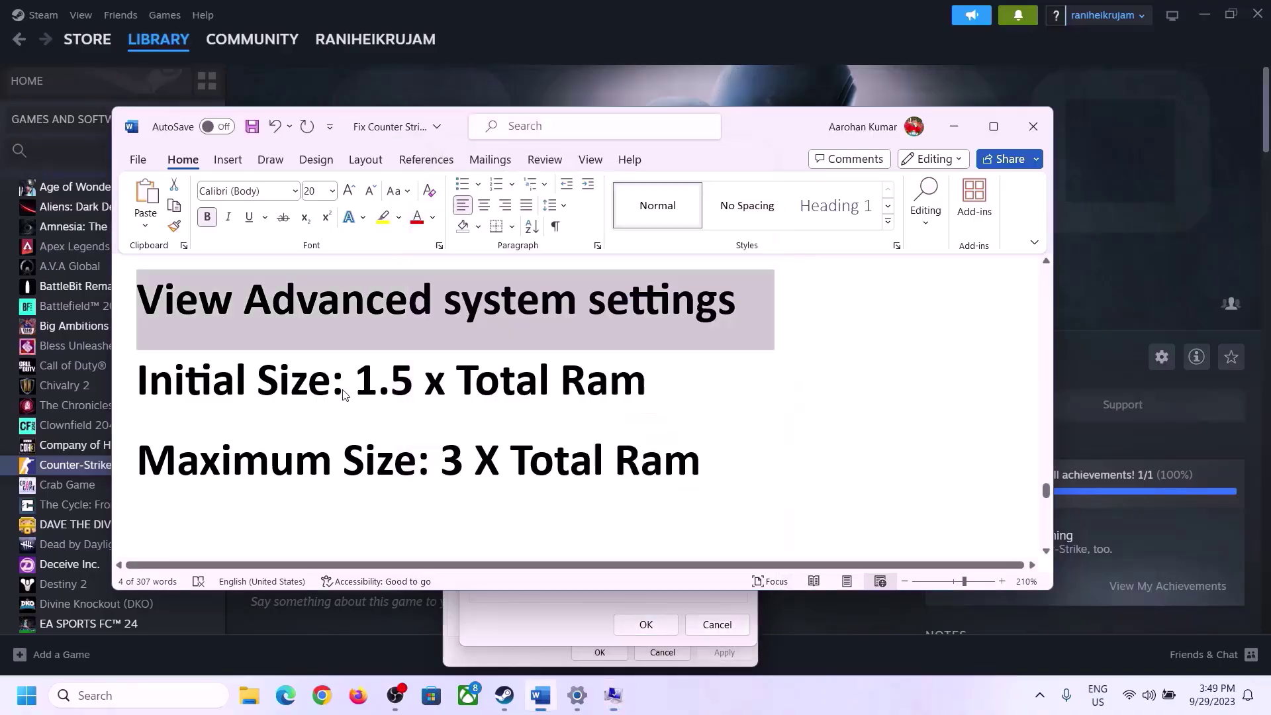
drag(361, 380, 589, 396)
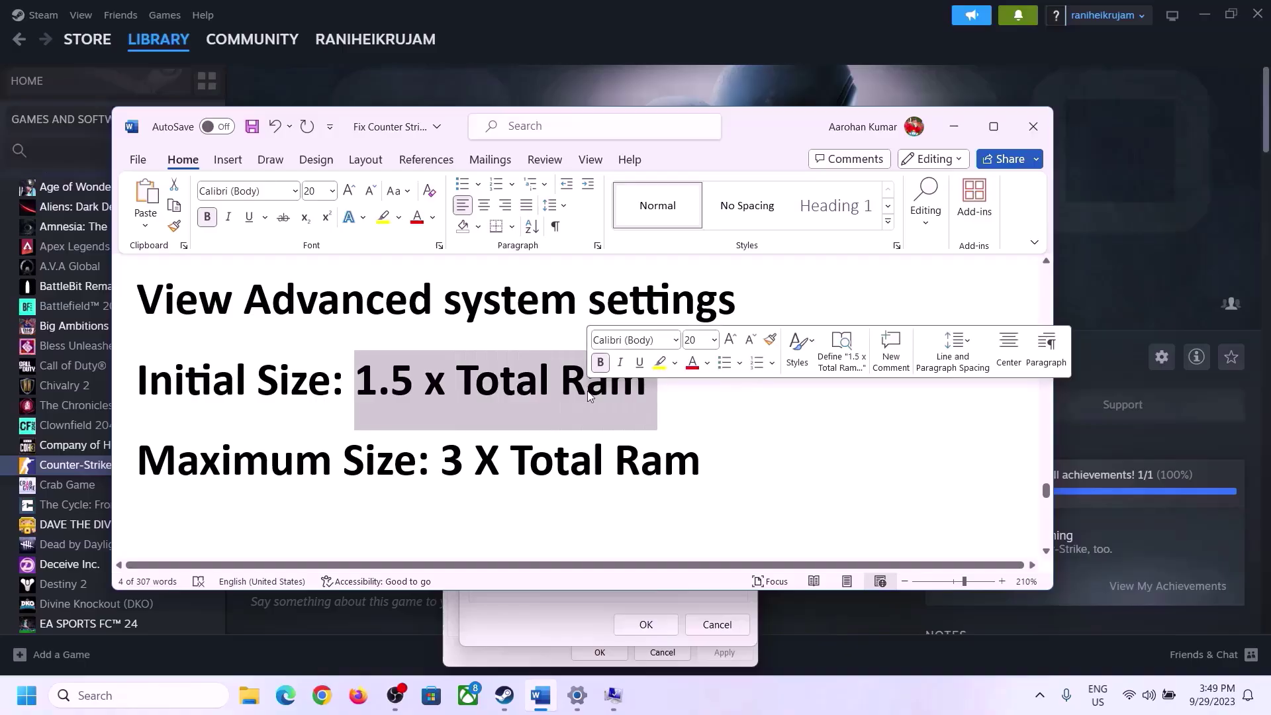
click(578, 700)
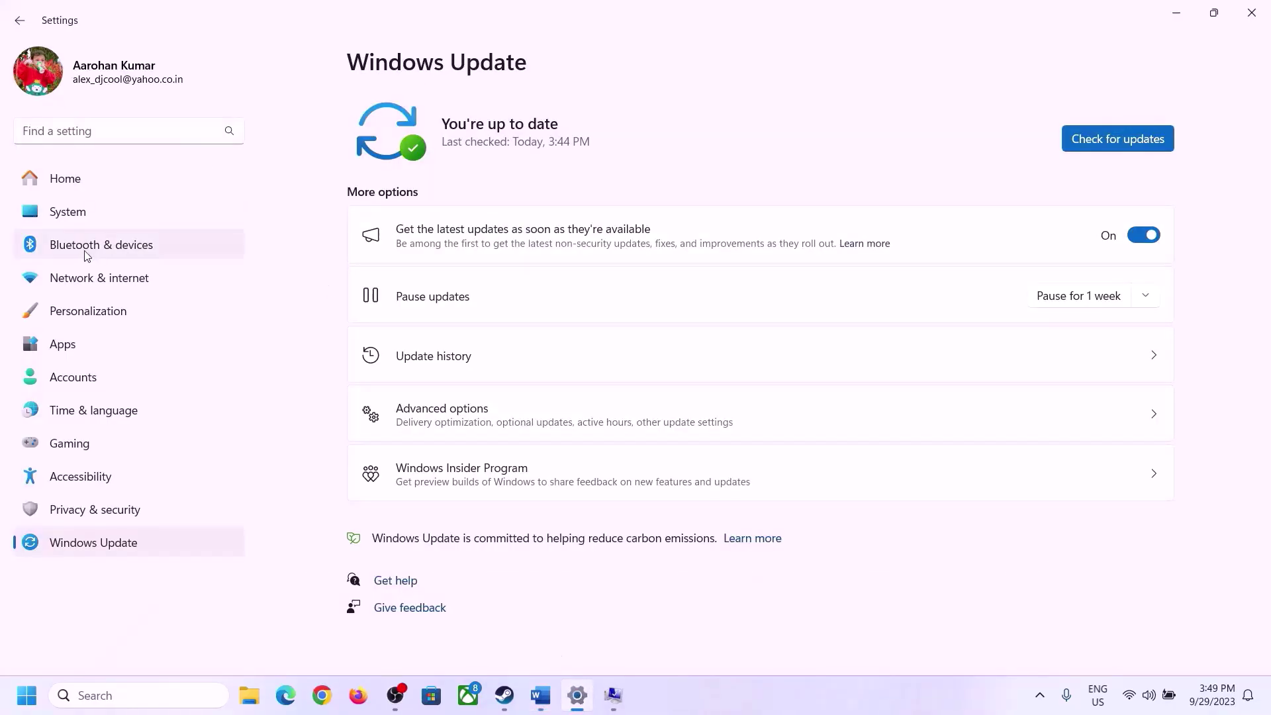
click(63, 213)
scroll(468, 481, down, 5)
scroll(467, 482, down, 1)
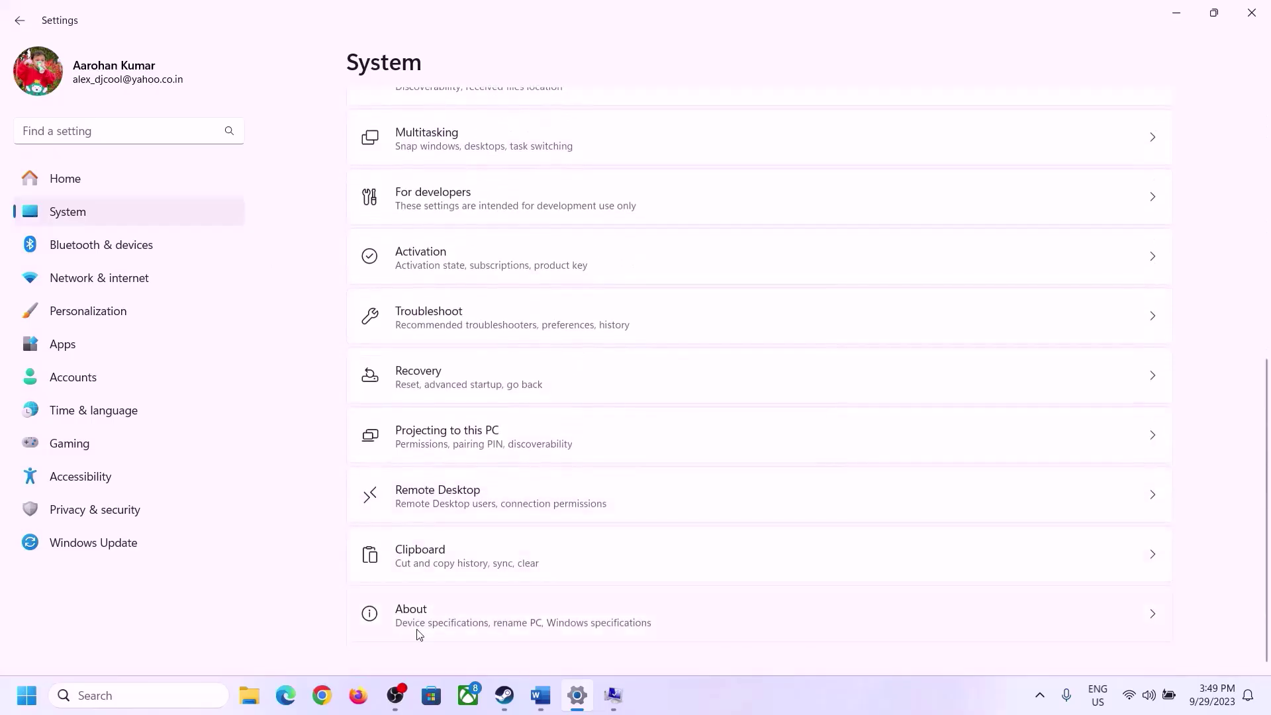
click(419, 627)
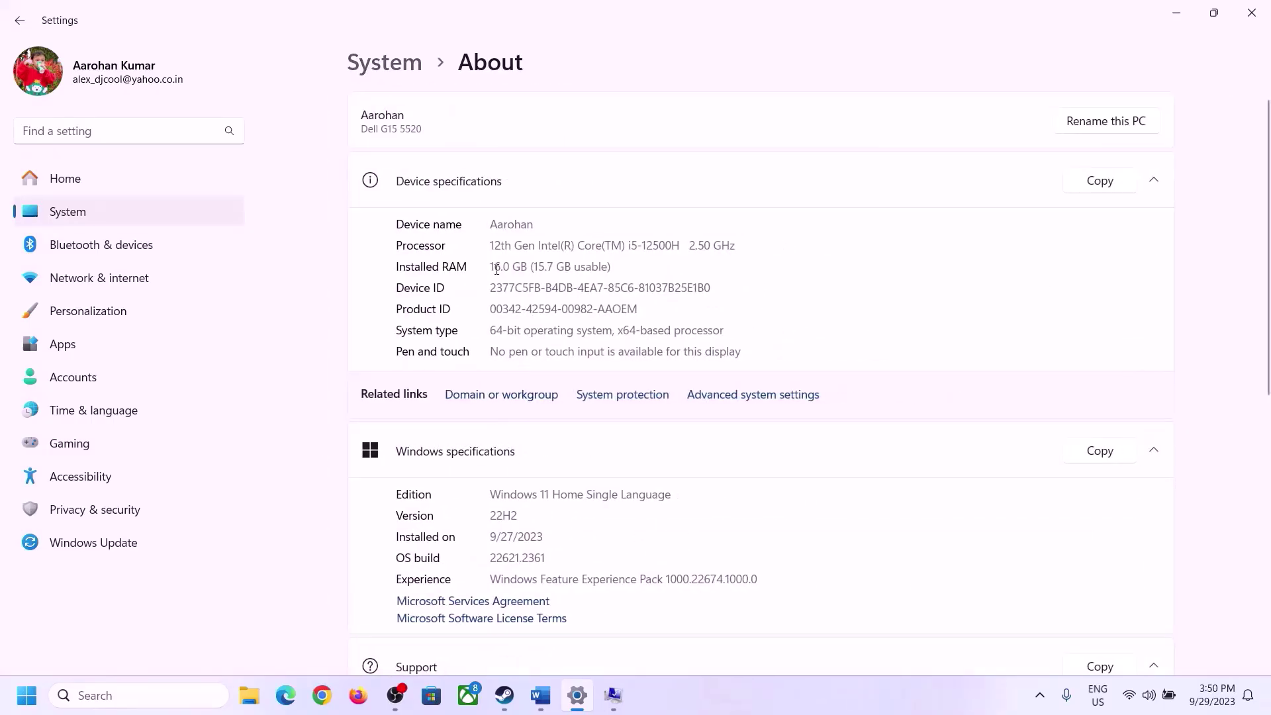
drag(501, 265, 484, 266)
click(501, 265)
drag(501, 266, 488, 264)
Launch Calculator by running "calc" and place it beside the Word document showing the initial size formula
click(613, 695)
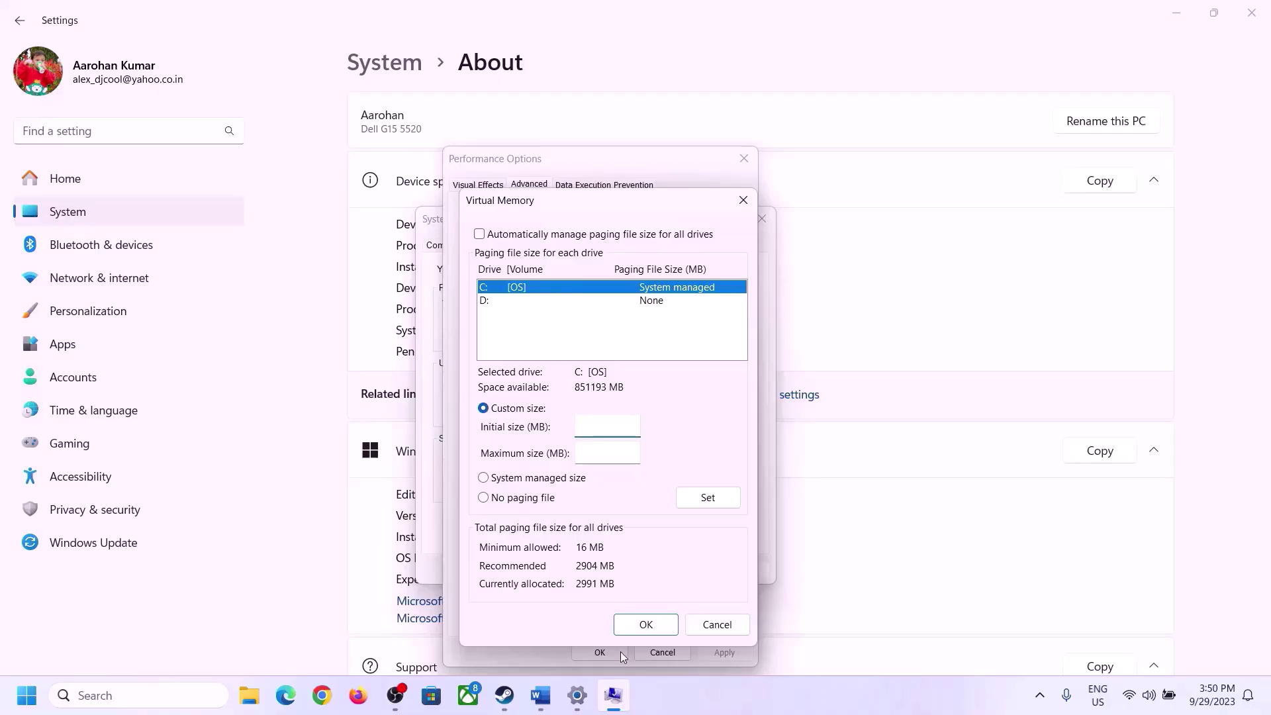
mouse_move(567, 701)
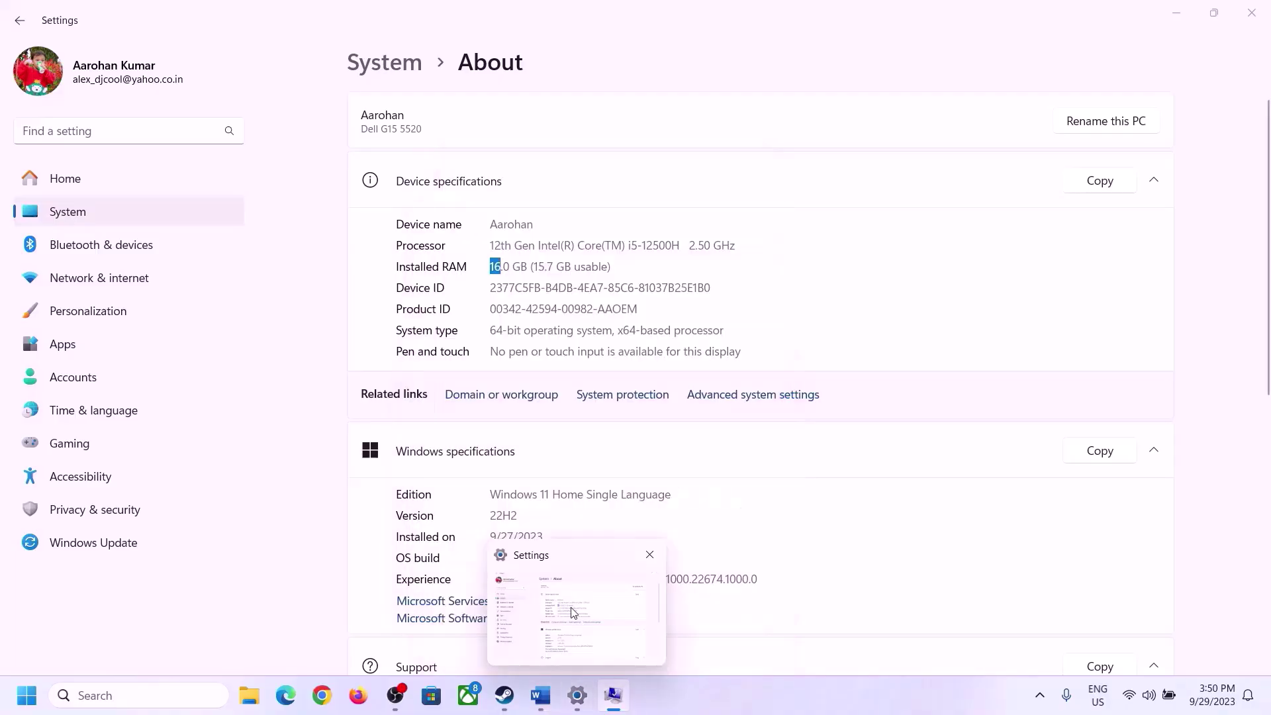
key(super+r)
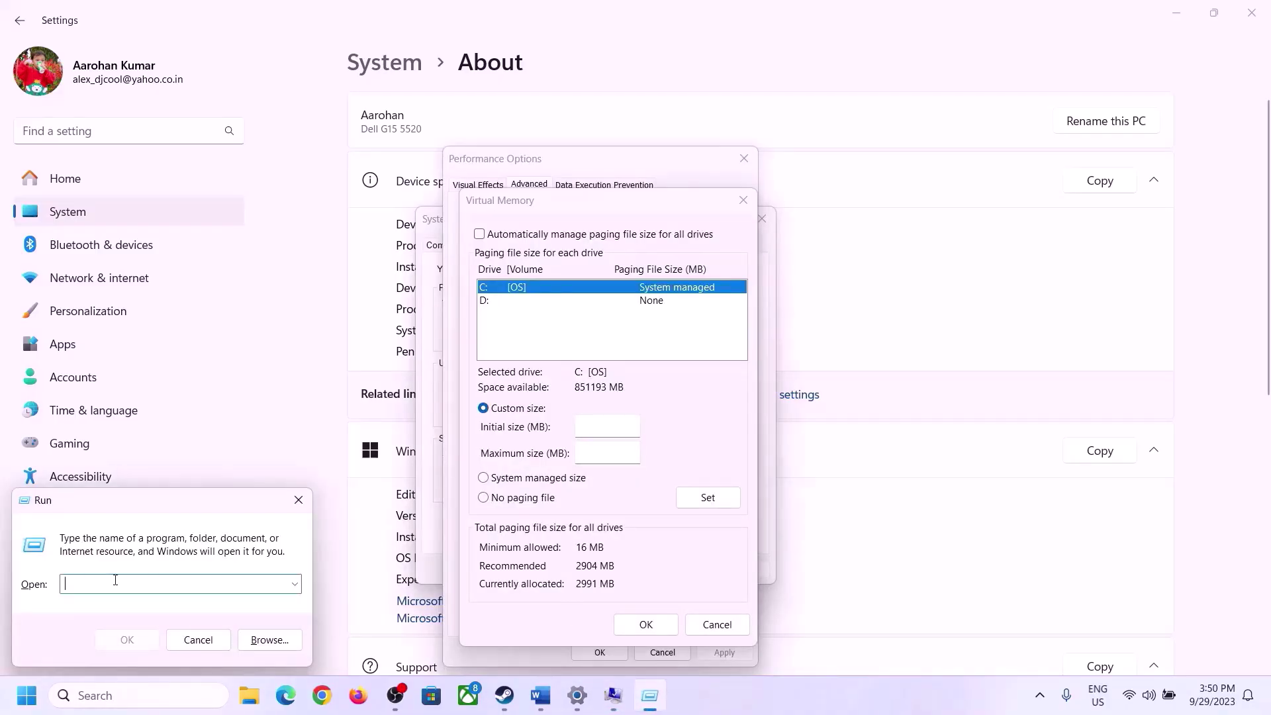
text(calc)
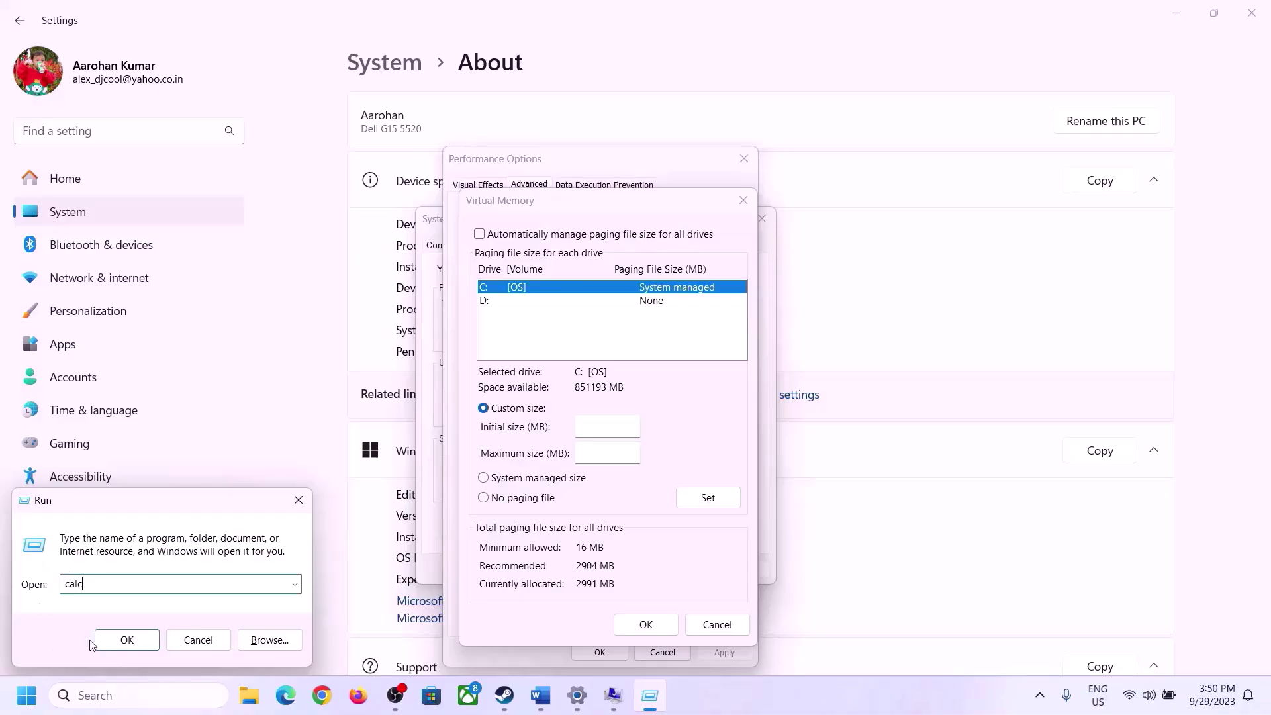
click(128, 639)
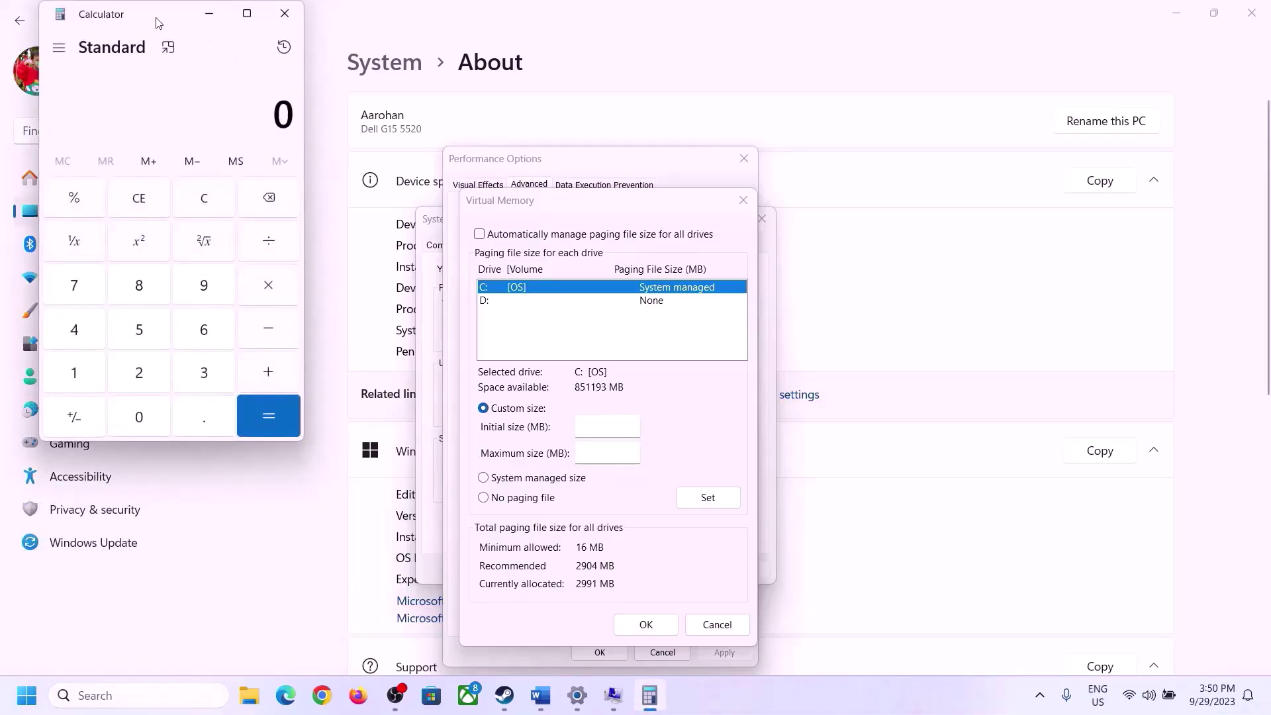
drag(159, 24, 930, 216)
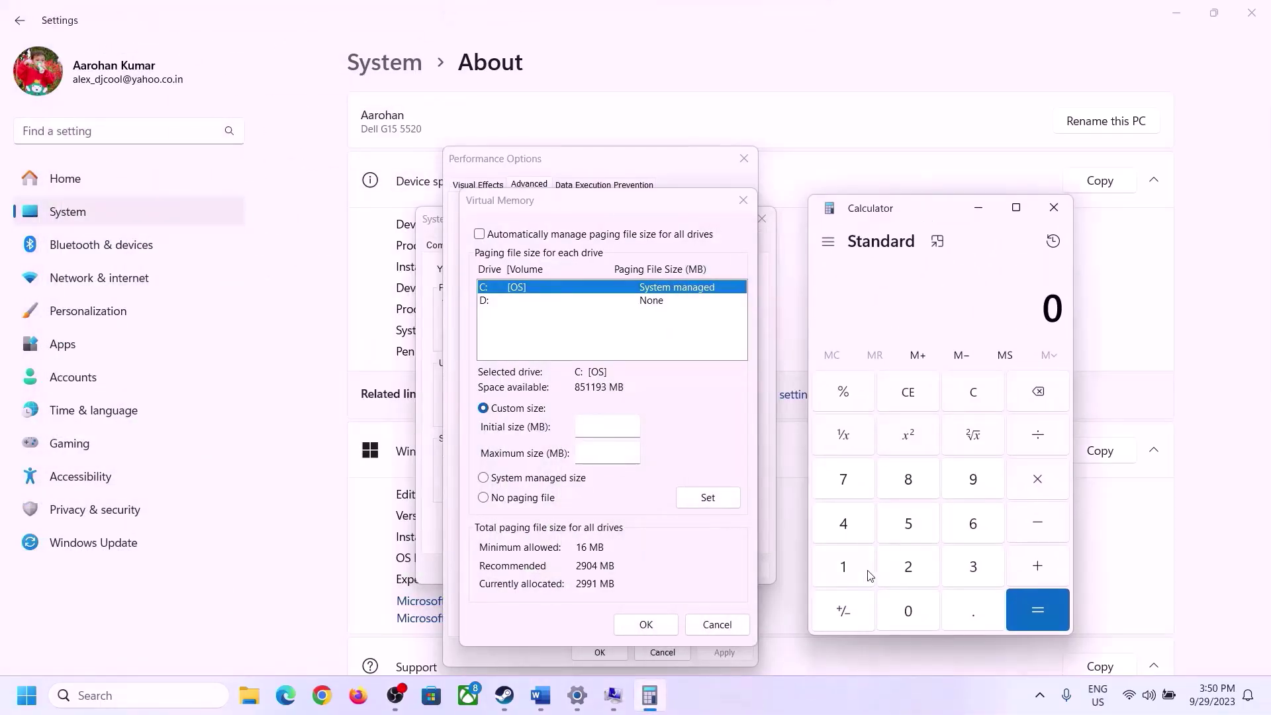
click(540, 706)
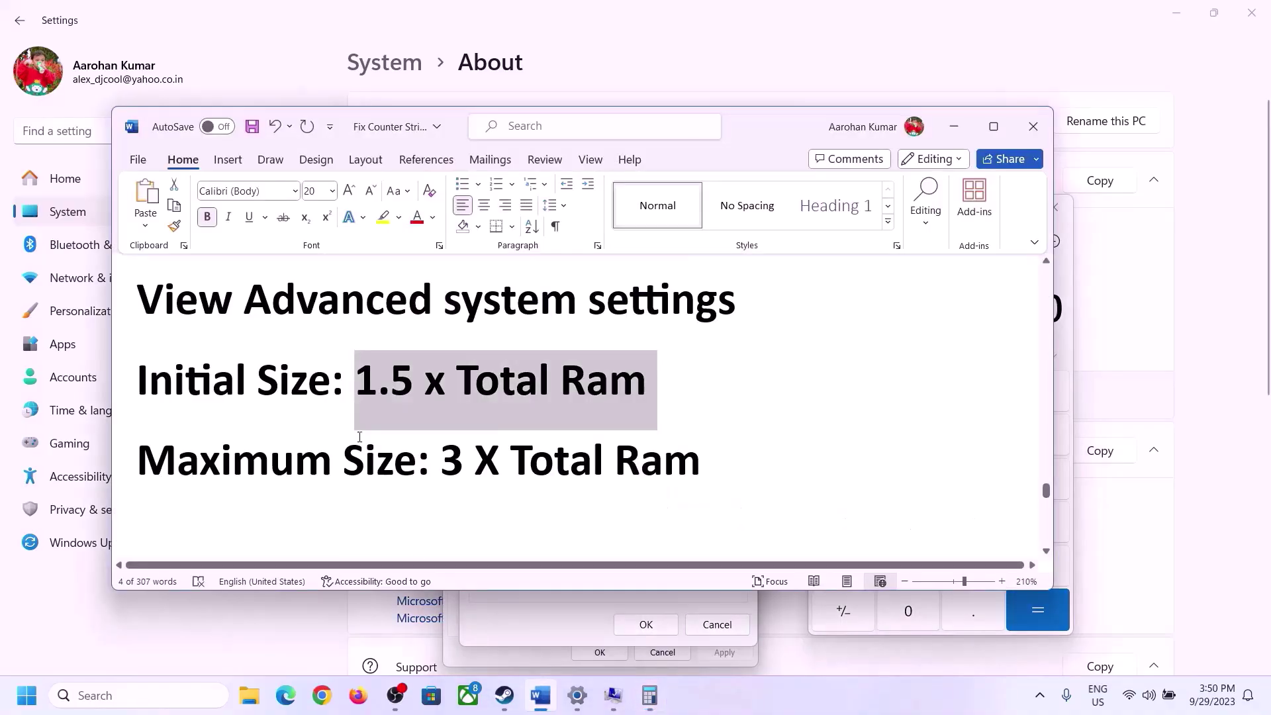
click(650, 696)
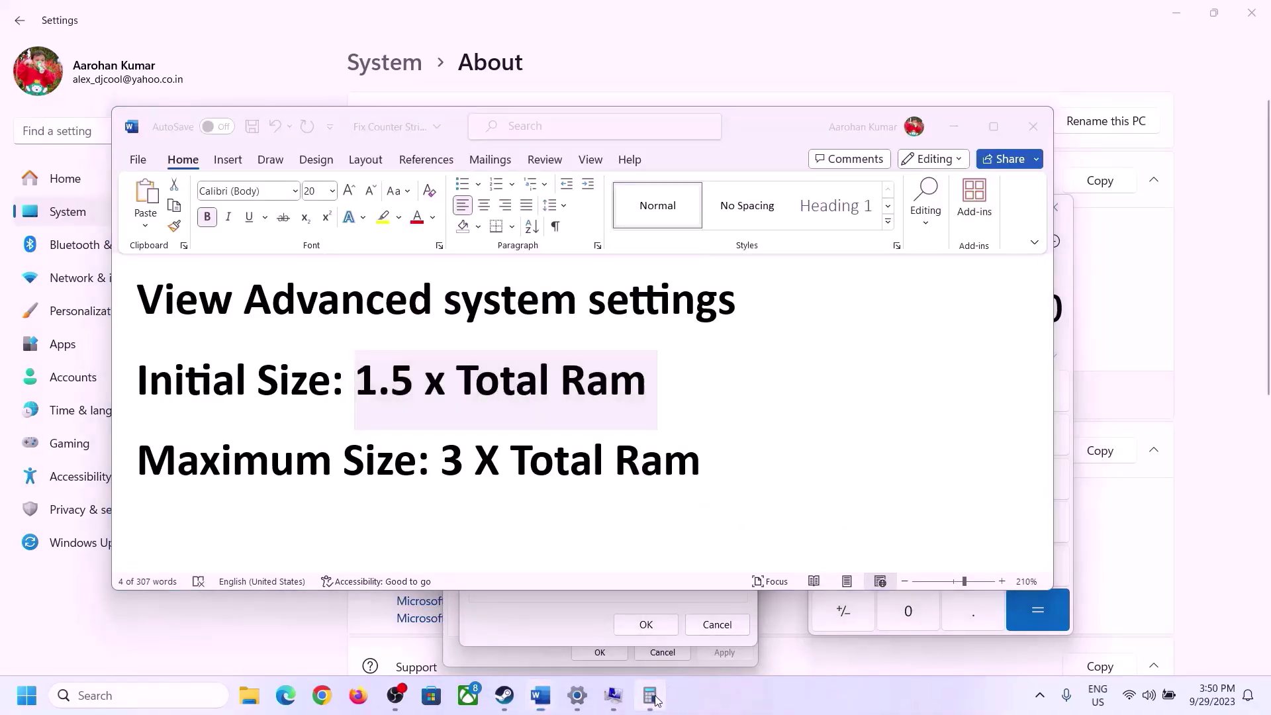
click(844, 568)
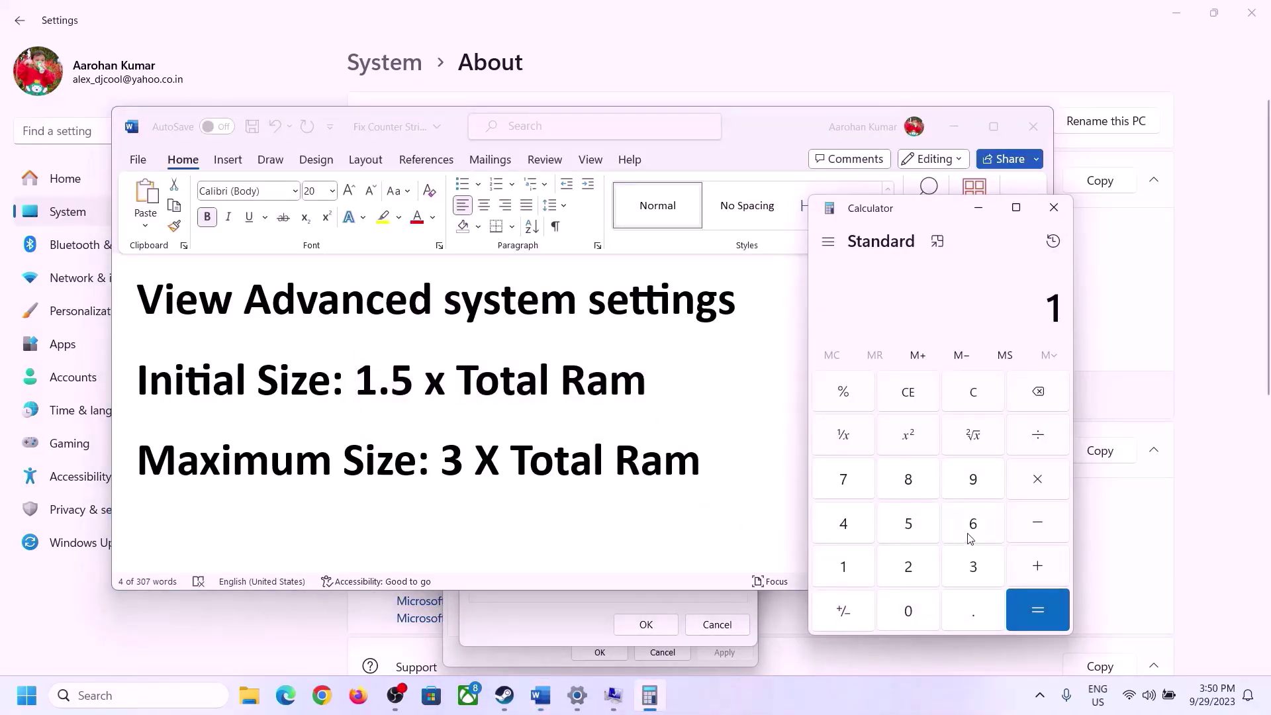
click(971, 527)
click(976, 402)
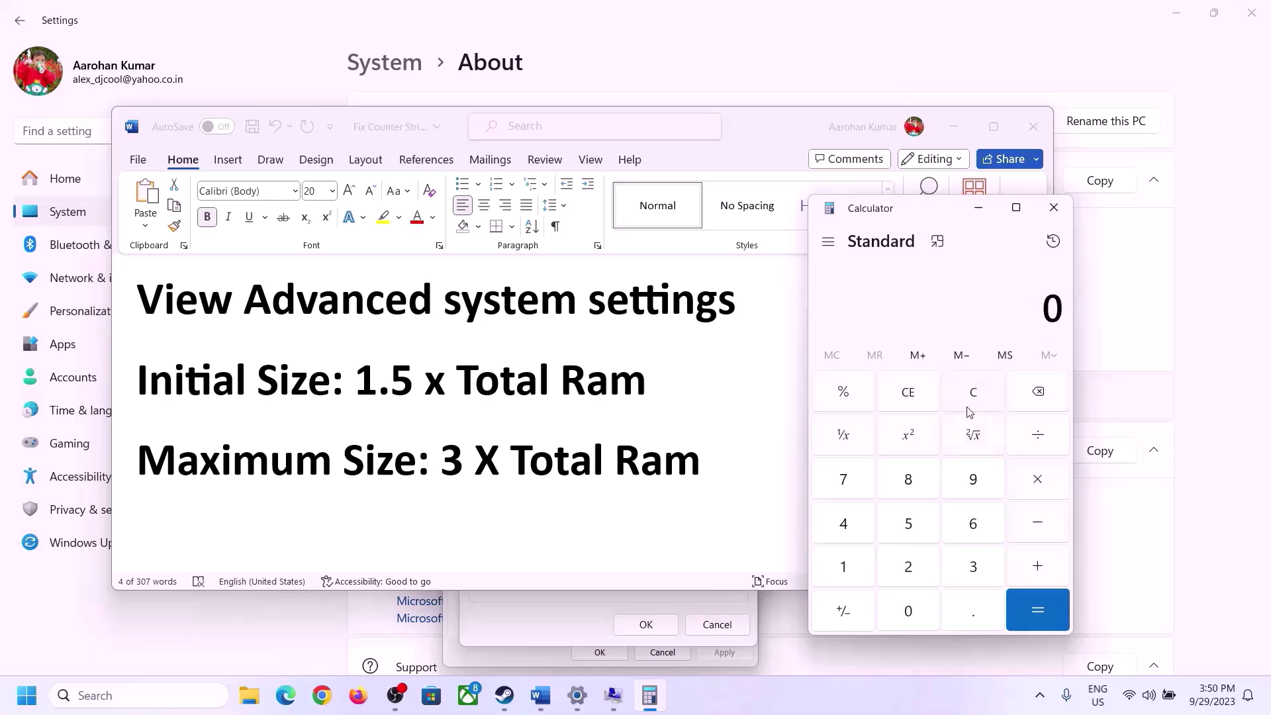
Calculate 16 × 1024 in Calculator to convert the installed RAM from GB to MB
click(853, 568)
click(970, 526)
click(1037, 481)
click(847, 568)
click(919, 625)
click(908, 568)
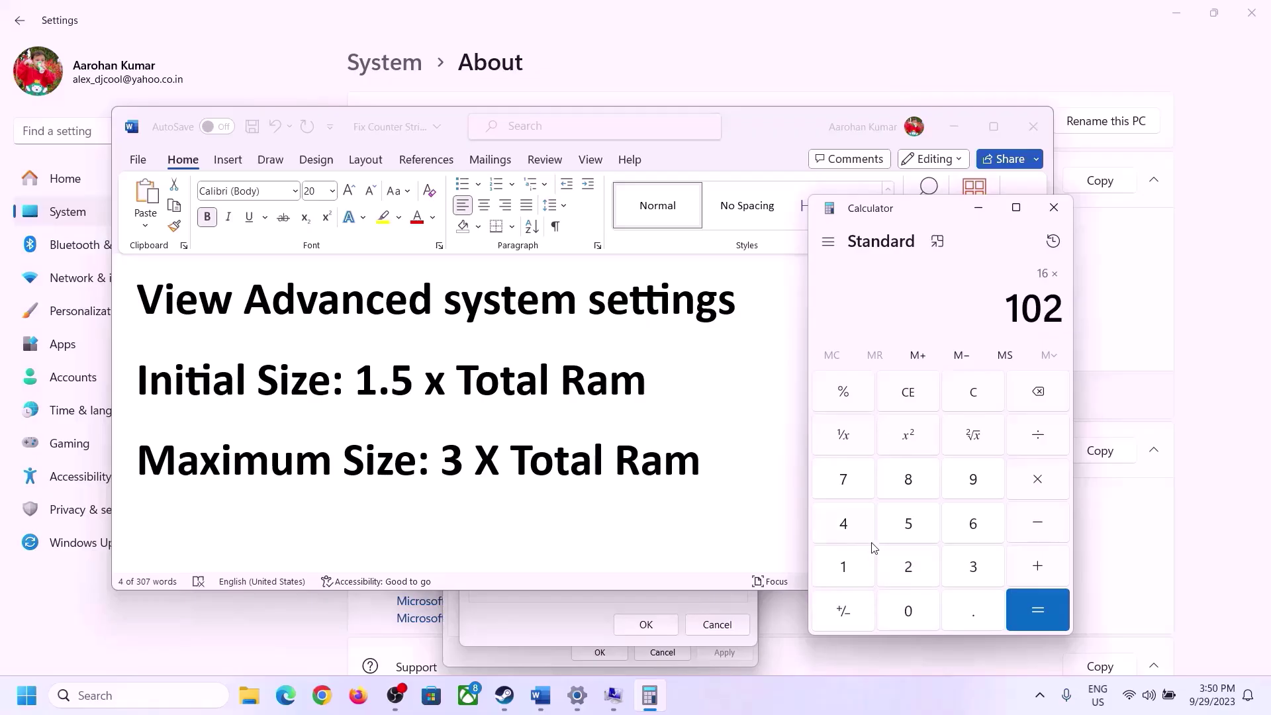
click(854, 533)
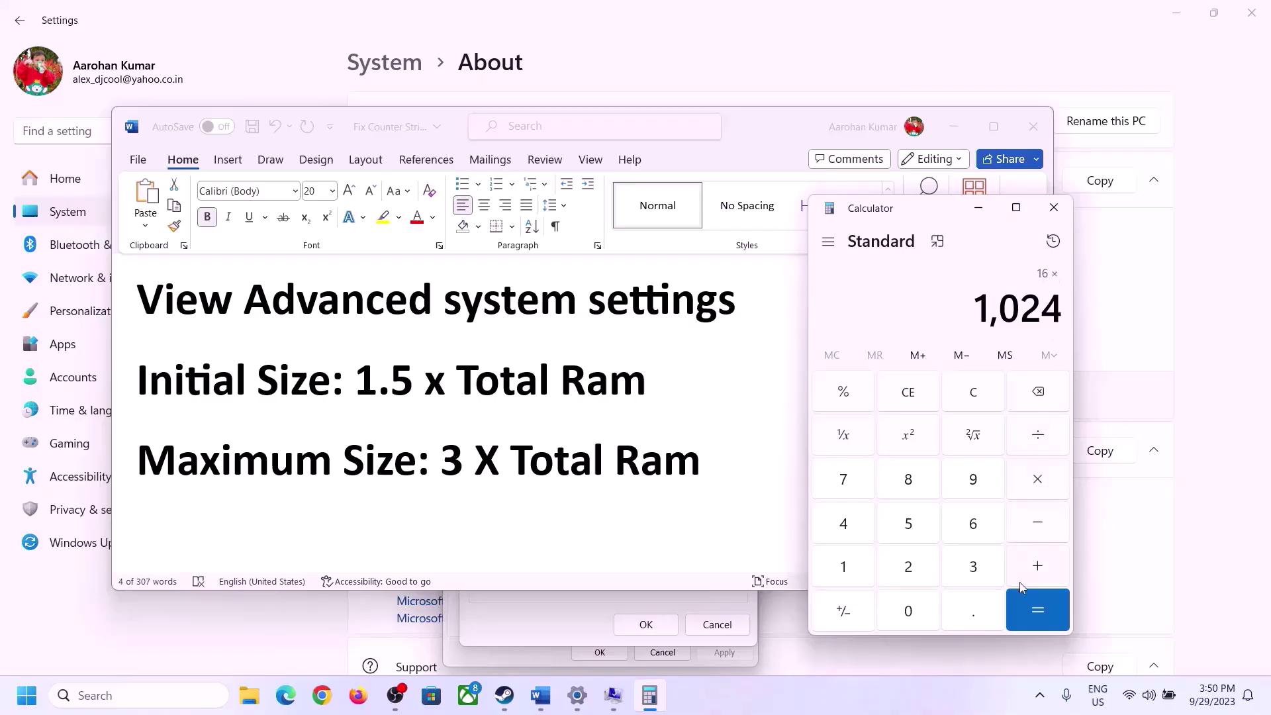
click(1037, 612)
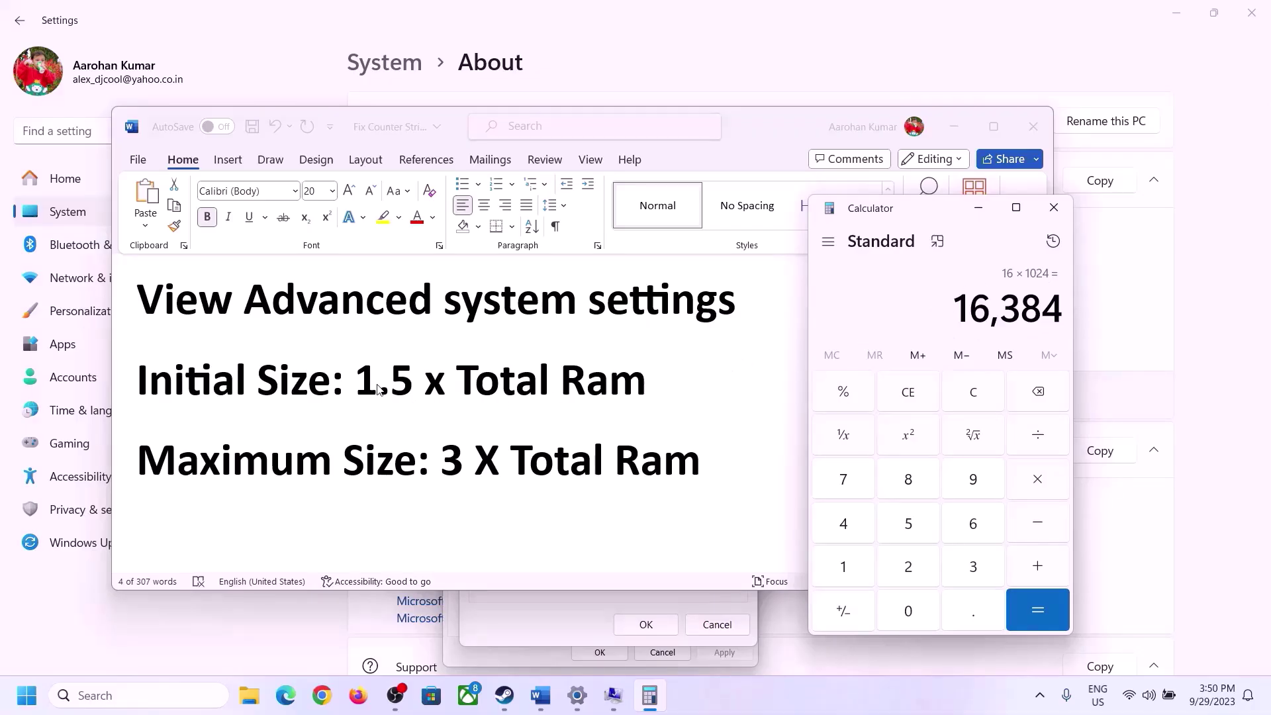
Multiply the converted RAM size by 1.5 in Calculator and enter 24576 MB as drive C's initial paging file size
click(1040, 485)
click(859, 570)
click(969, 624)
click(917, 530)
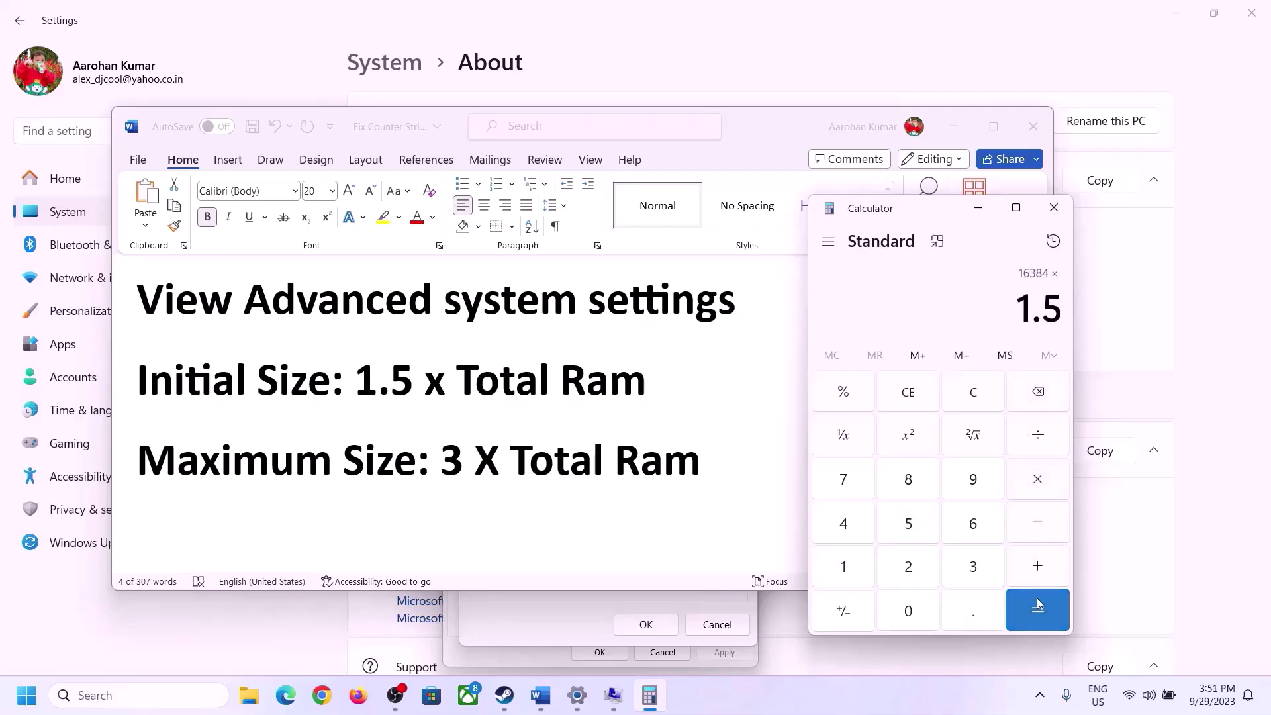
click(1036, 604)
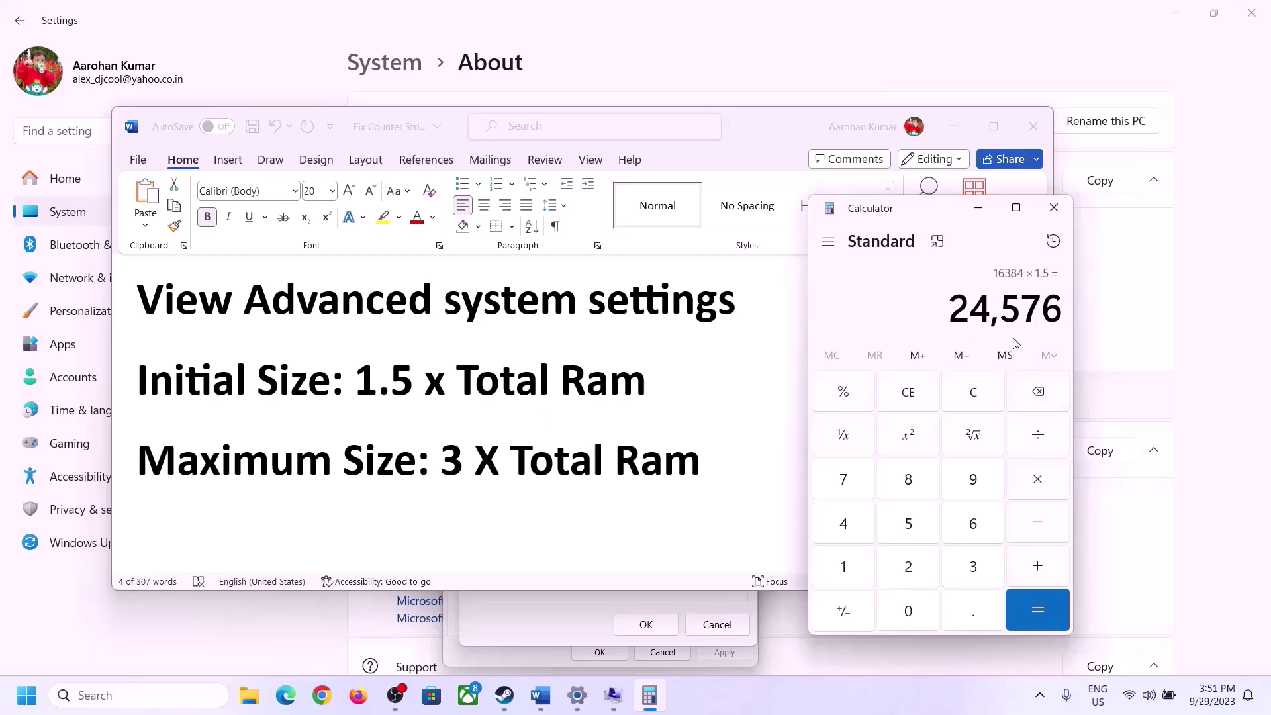
click(560, 618)
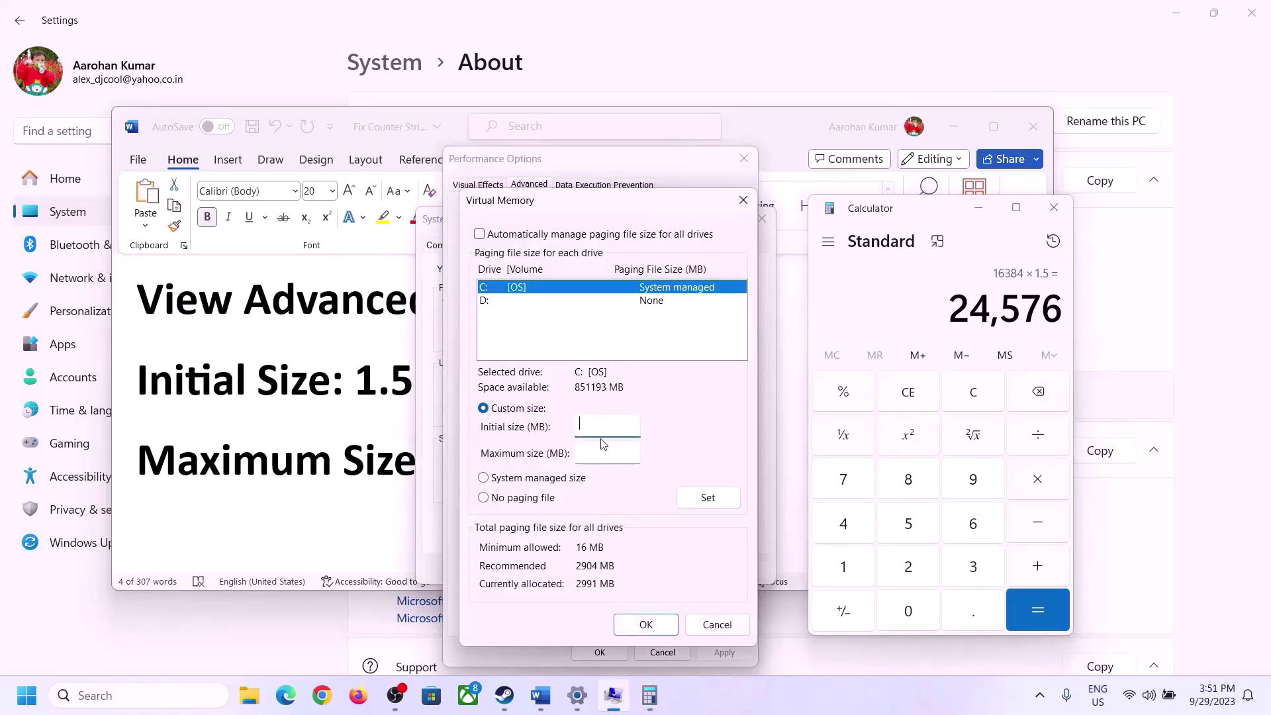
text(24576)
Check the maximum size formula in Word, clear Calculator, and look up the installed RAM on the About page in Settings
click(364, 467)
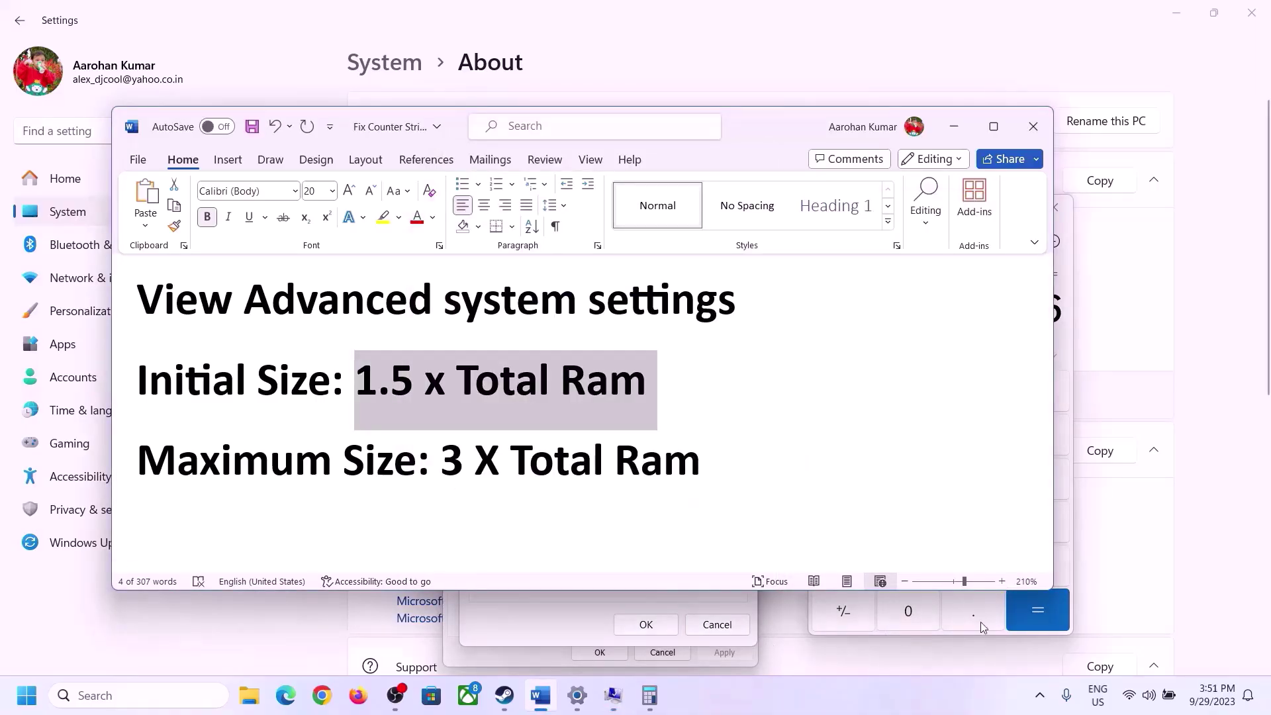
click(1071, 387)
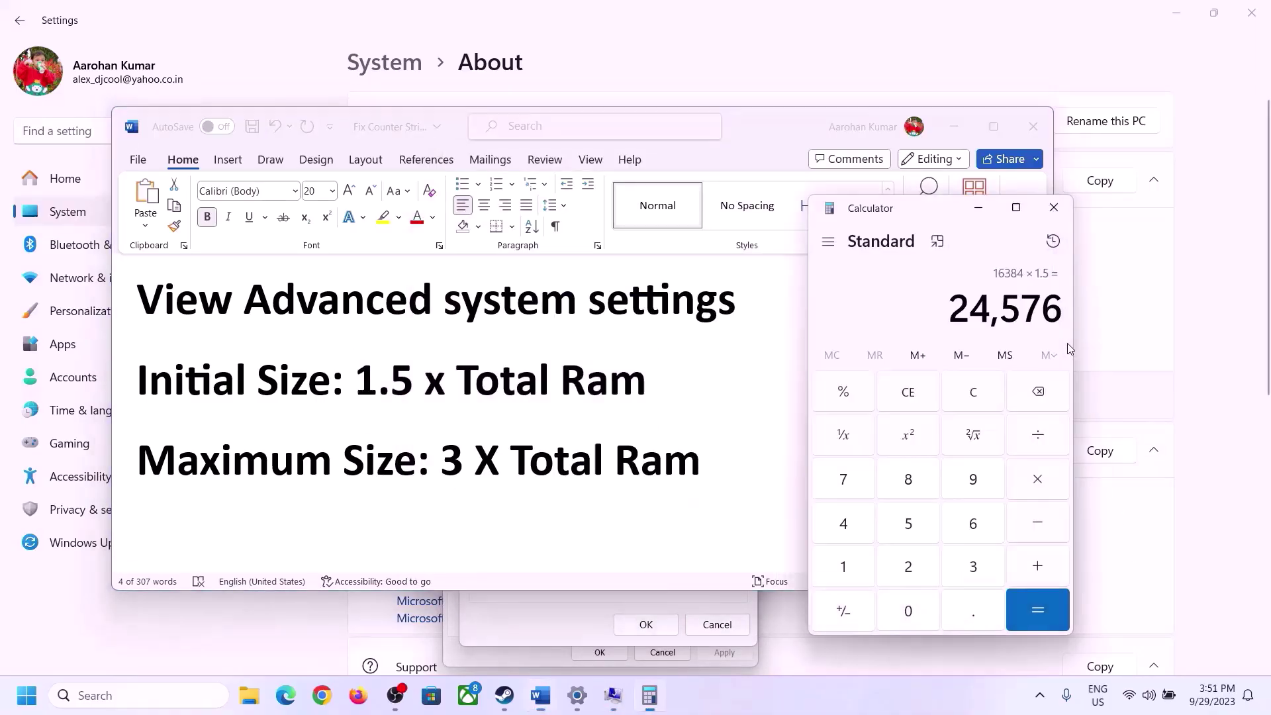
click(985, 392)
click(577, 695)
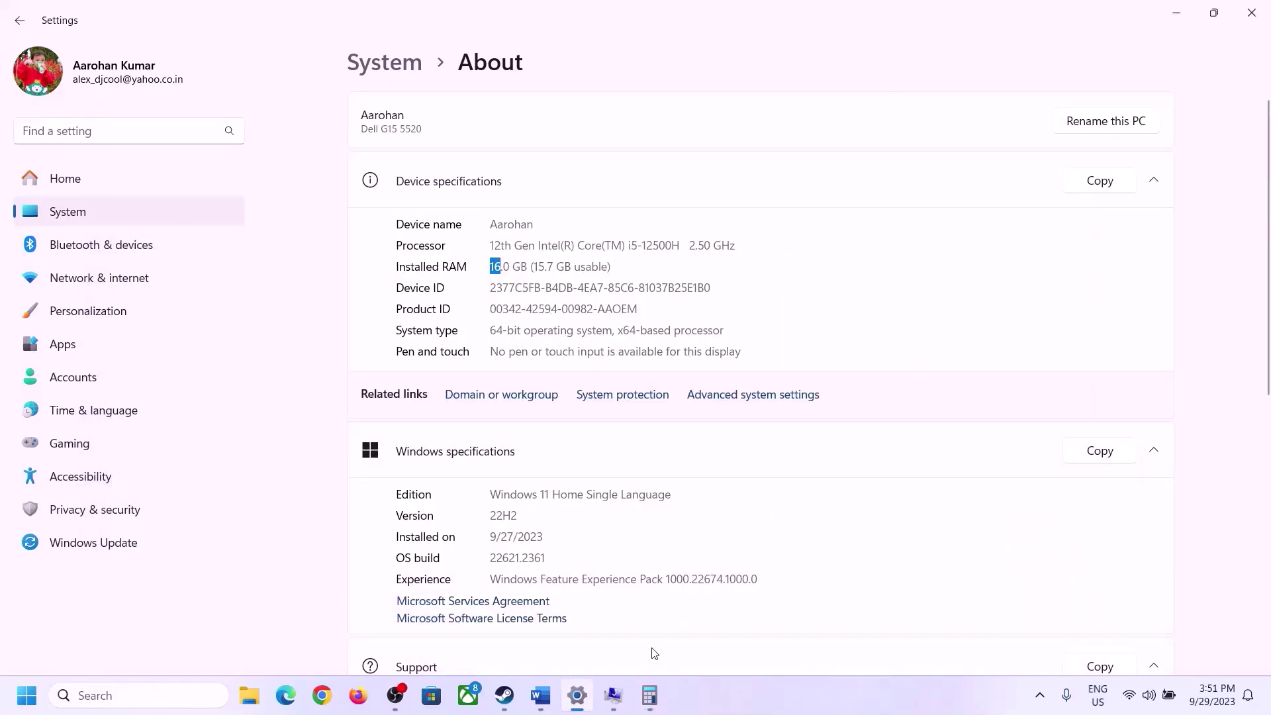
click(649, 696)
Calculate 16 × 1024 again in Calculator as the basis for the maximum paging file size
click(852, 563)
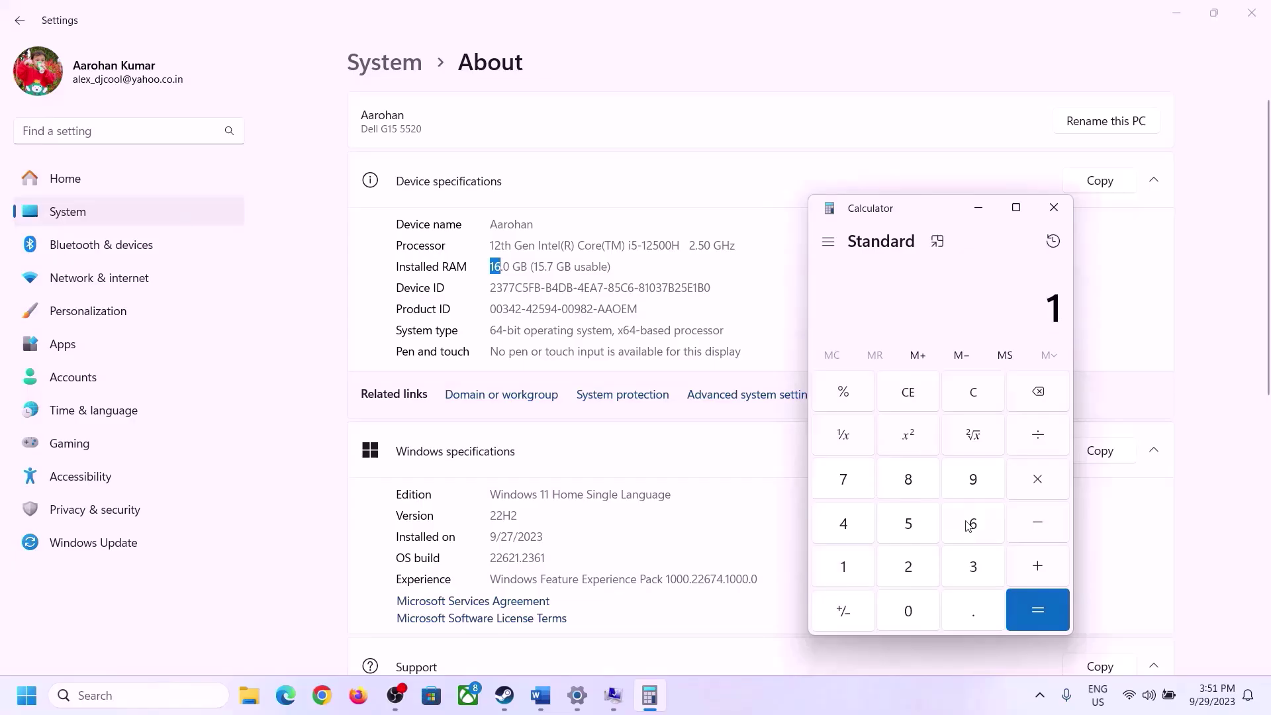
click(969, 525)
click(1030, 481)
click(850, 564)
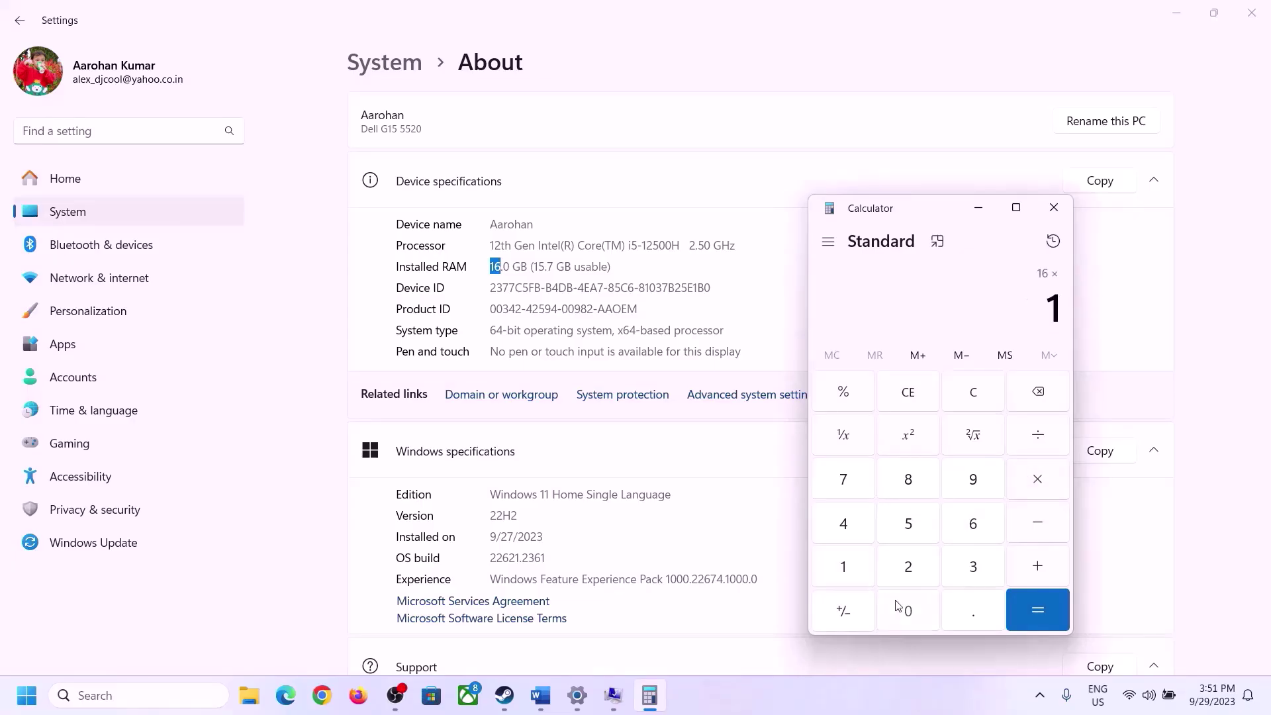
click(898, 604)
click(887, 563)
click(847, 529)
click(1033, 606)
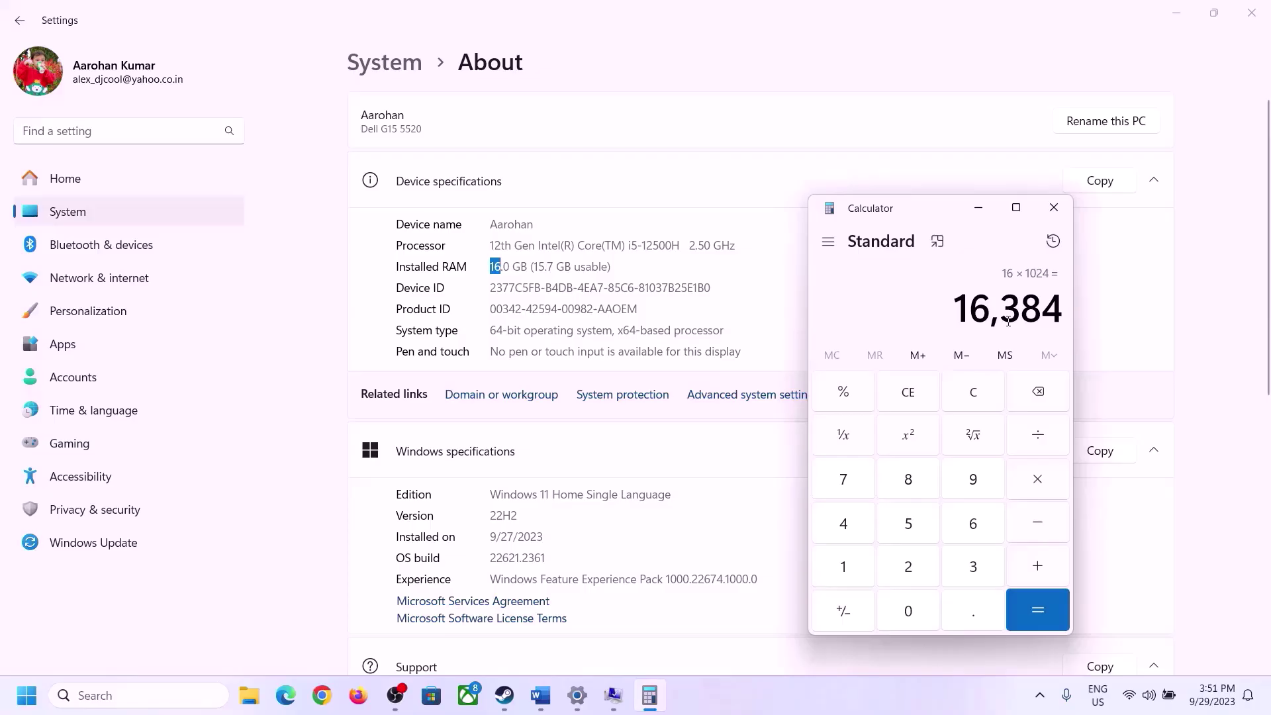
Following the maximum size formula in Word, multiply the RAM in MB by 3 and enter 49152 MB as drive C's maximum size
click(541, 695)
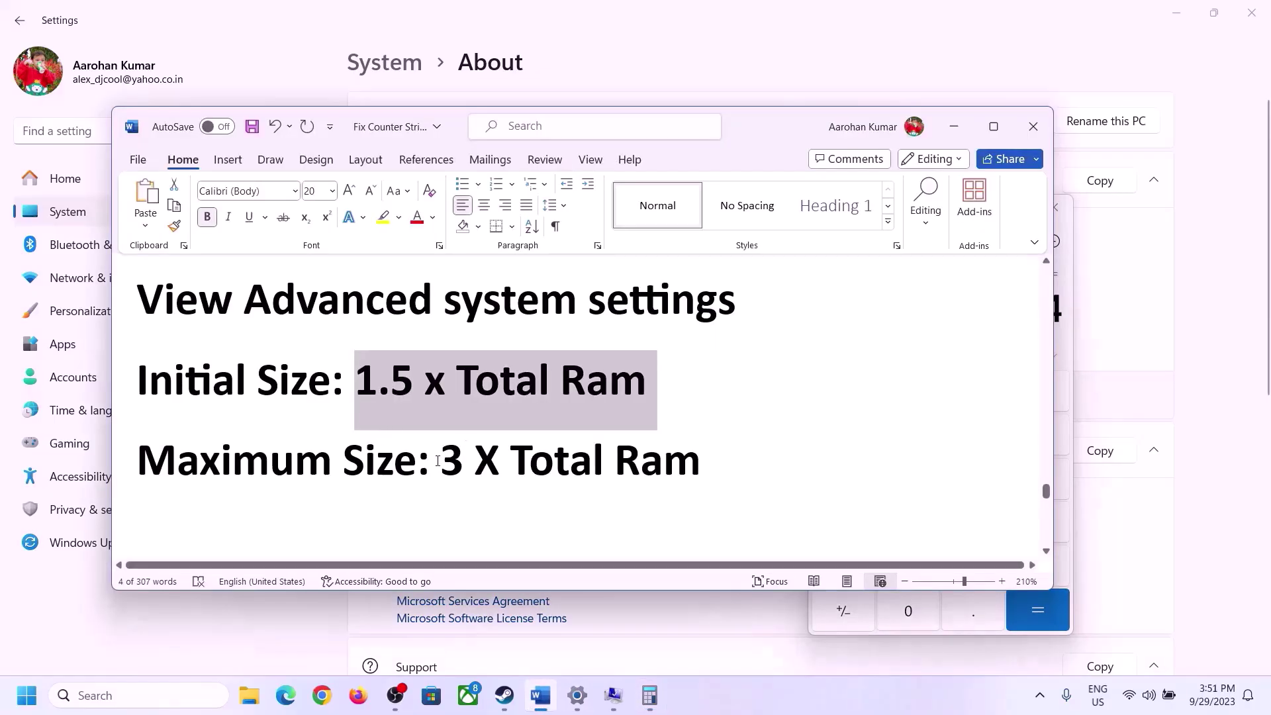
click(650, 695)
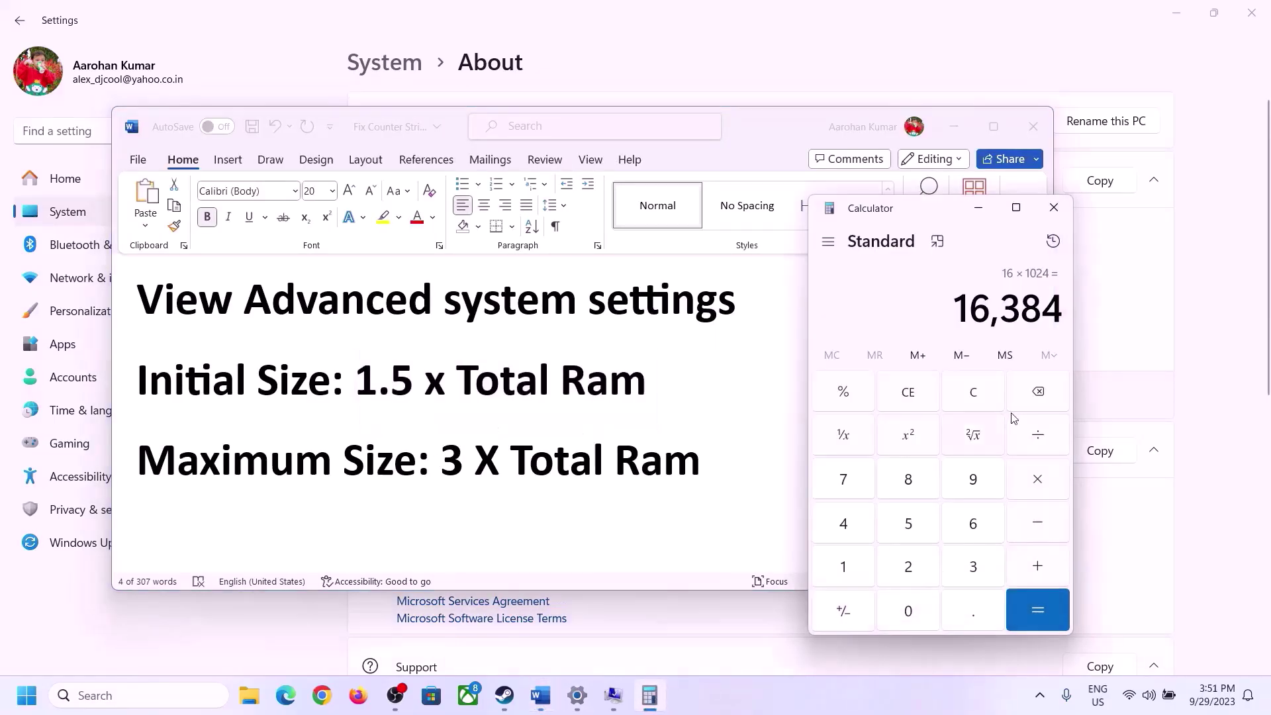
click(1038, 482)
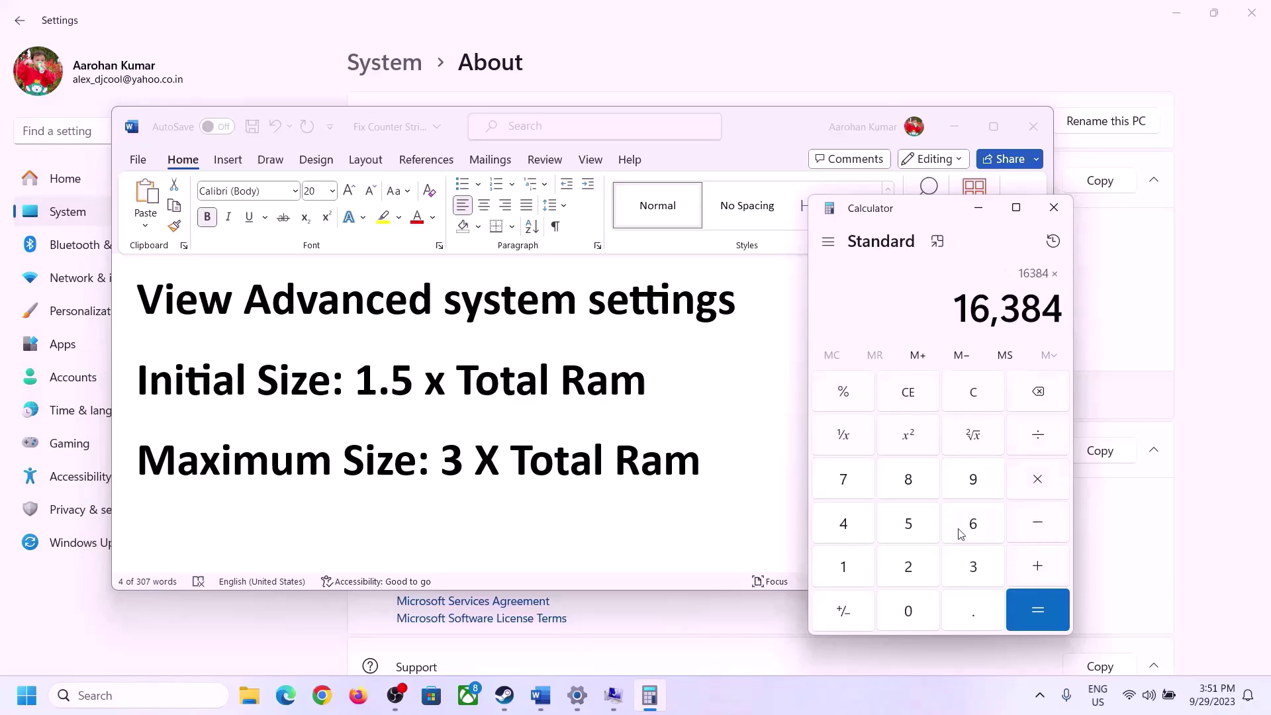
click(956, 569)
click(1047, 607)
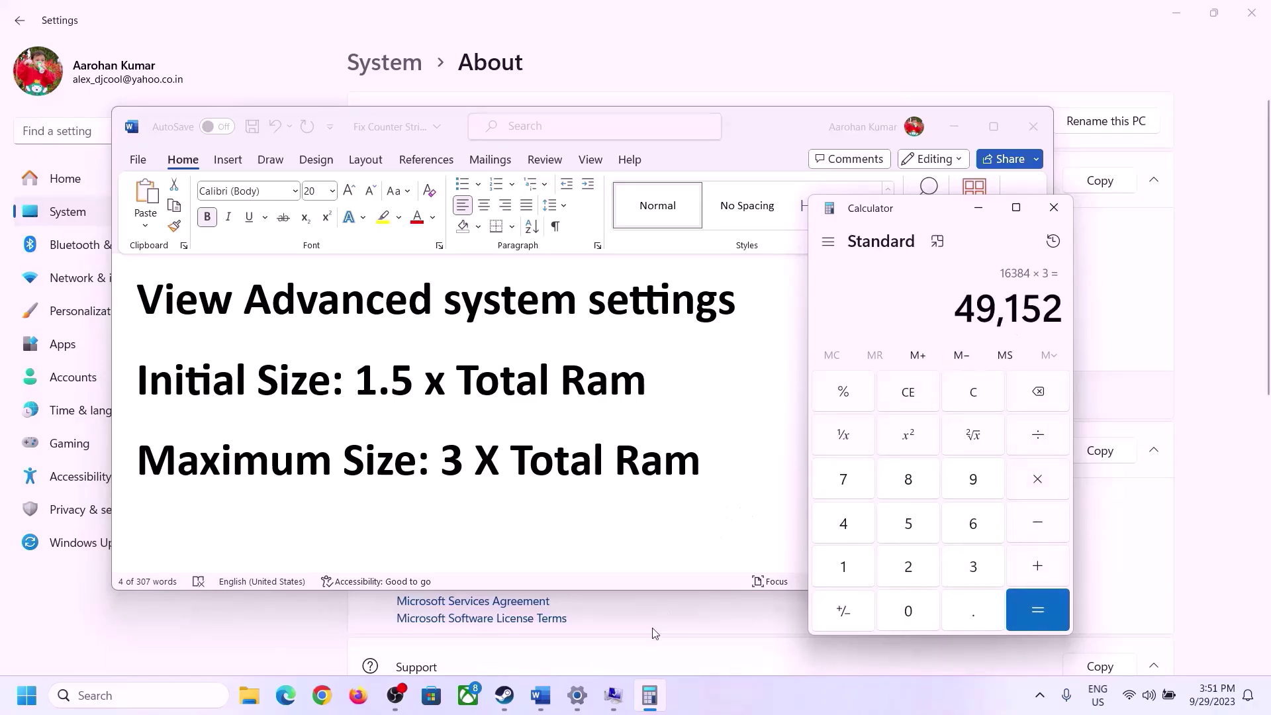
click(617, 694)
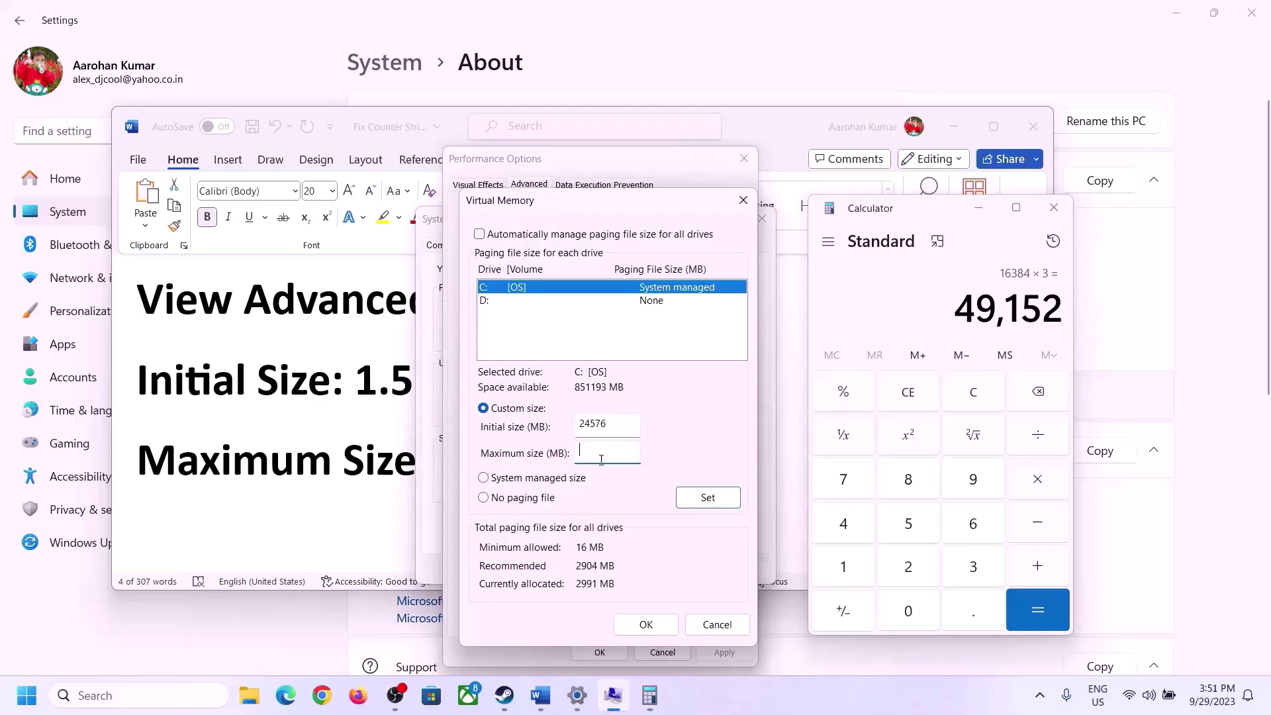
text(49152)
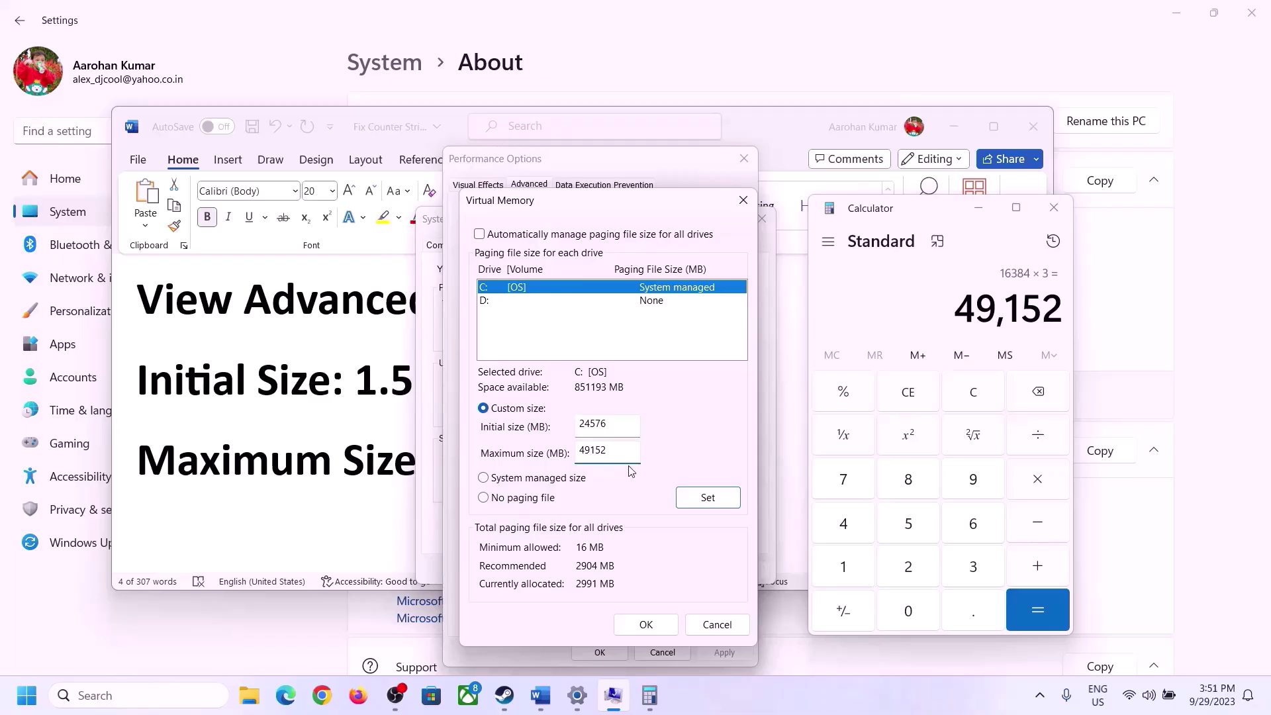
Set the custom paging file size for drive C, confirm all open system dialogs, and dismiss the restart request without restarting
click(707, 501)
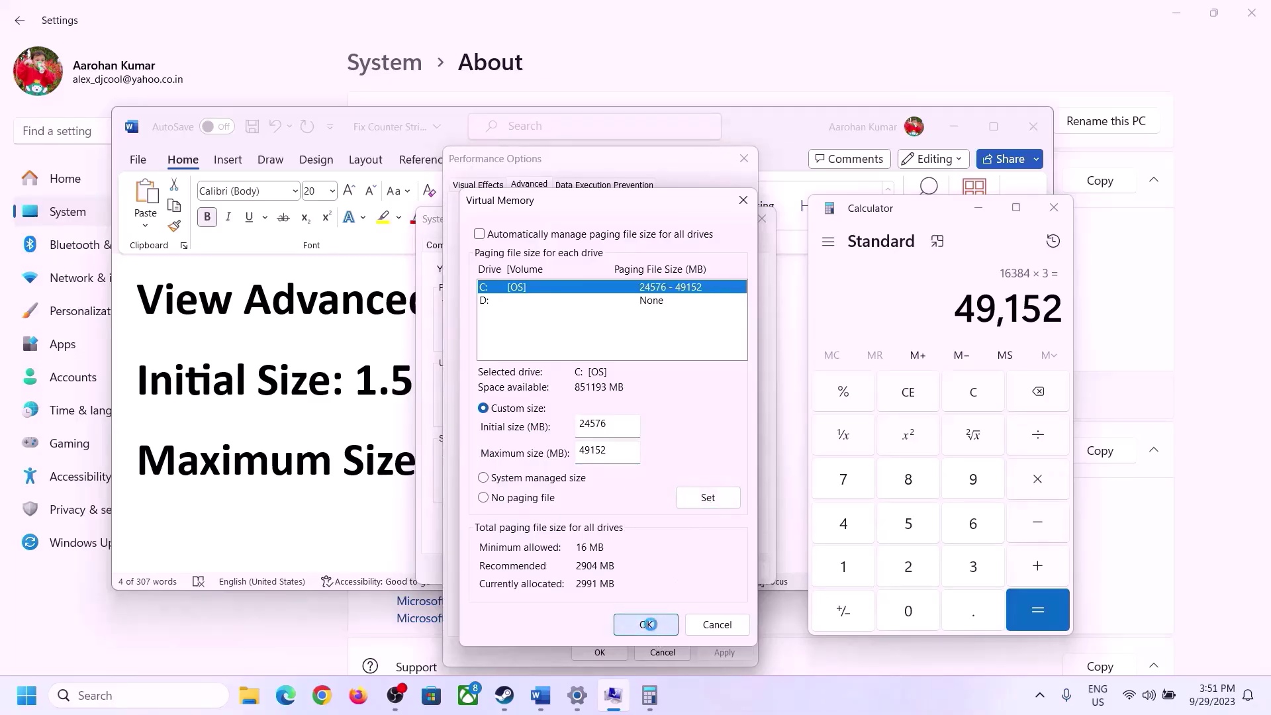
click(650, 626)
click(790, 410)
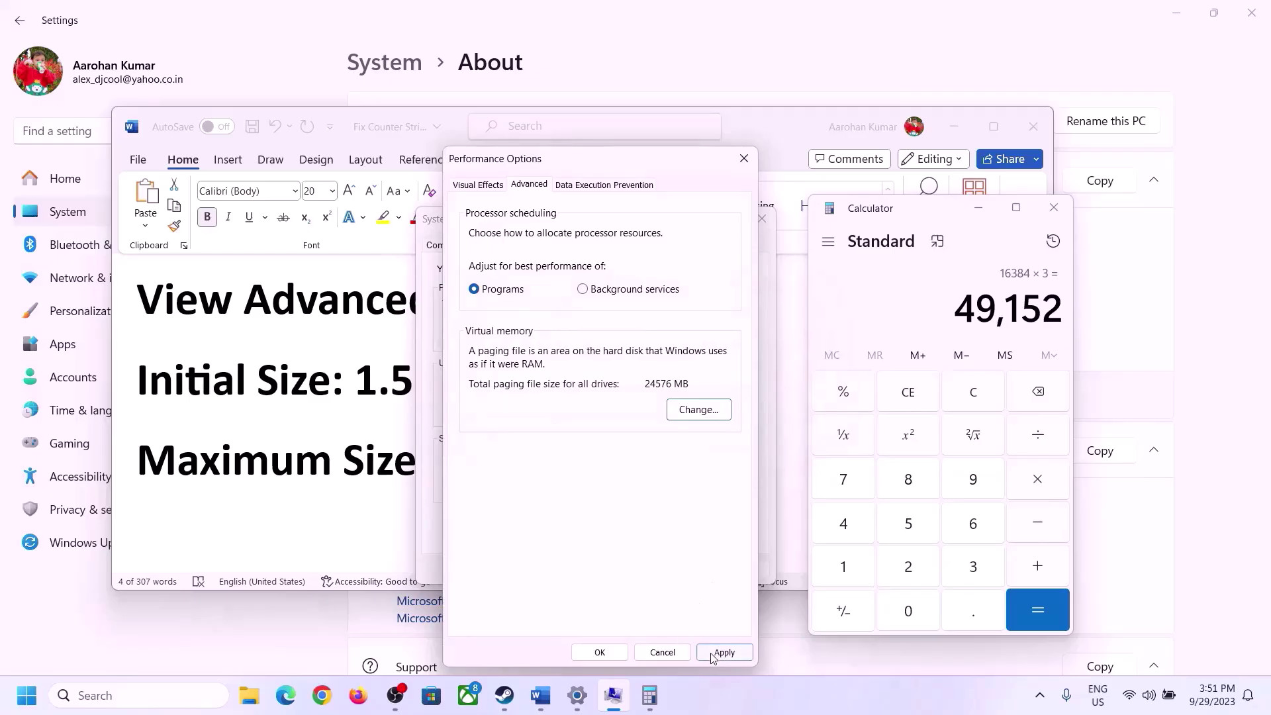
click(600, 652)
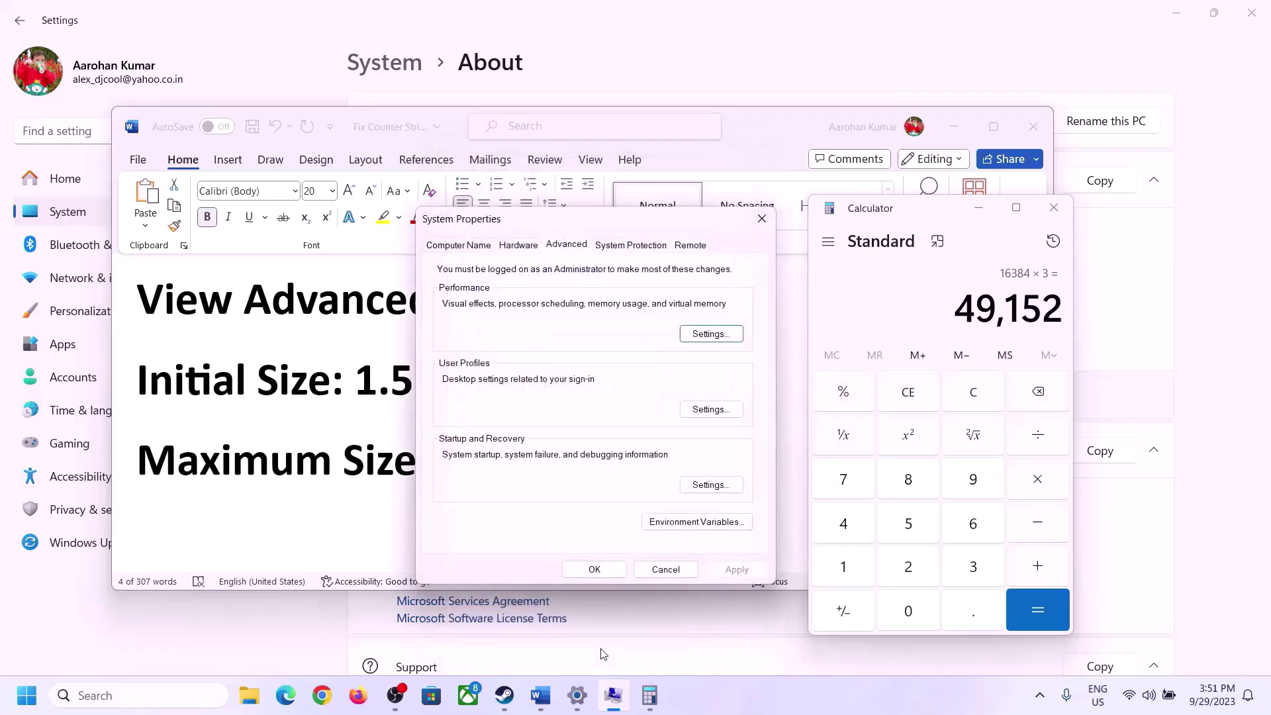
click(606, 569)
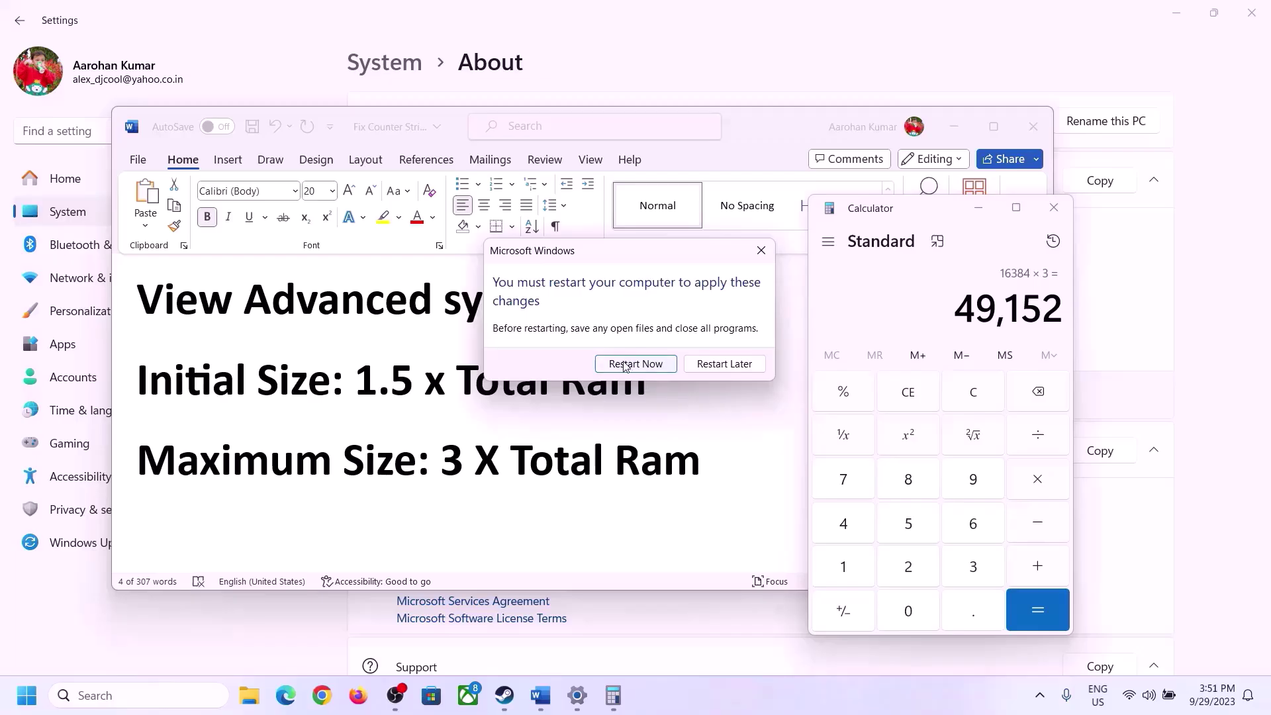
click(761, 250)
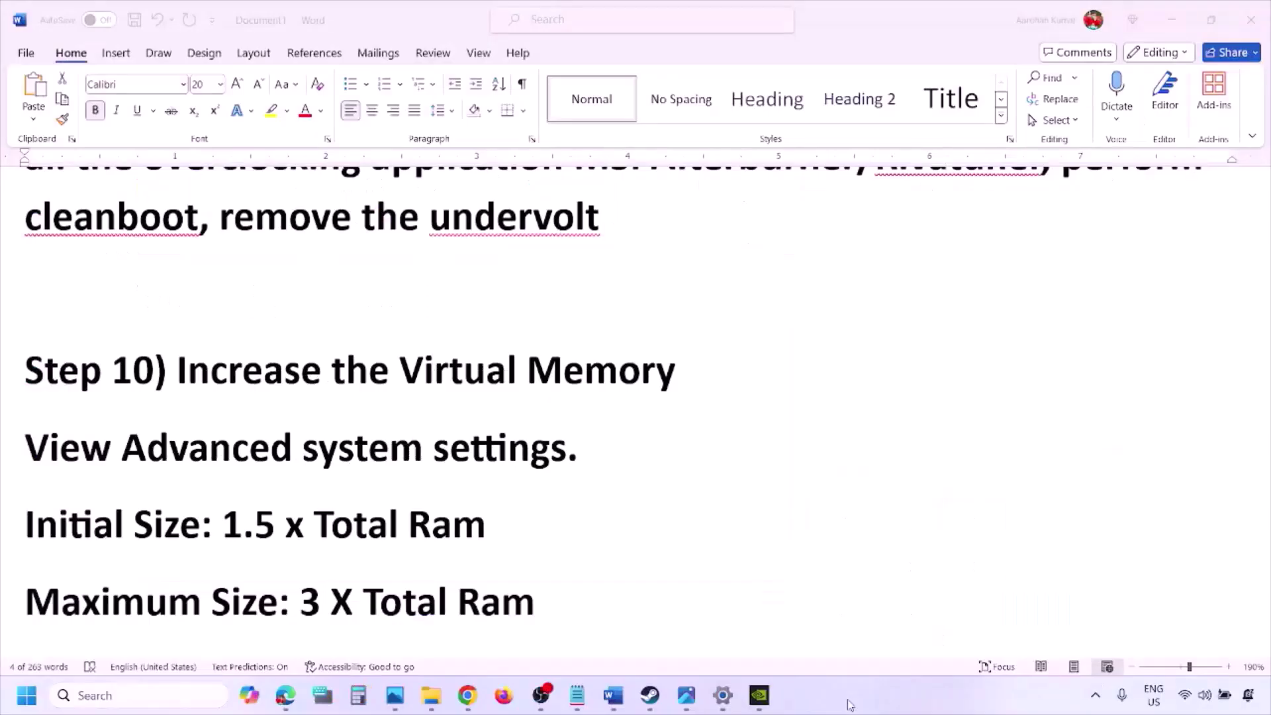
Go to Step 11 in the Word troubleshooting document and highlight "Update BIOS"
scroll(438, 476, down, 5)
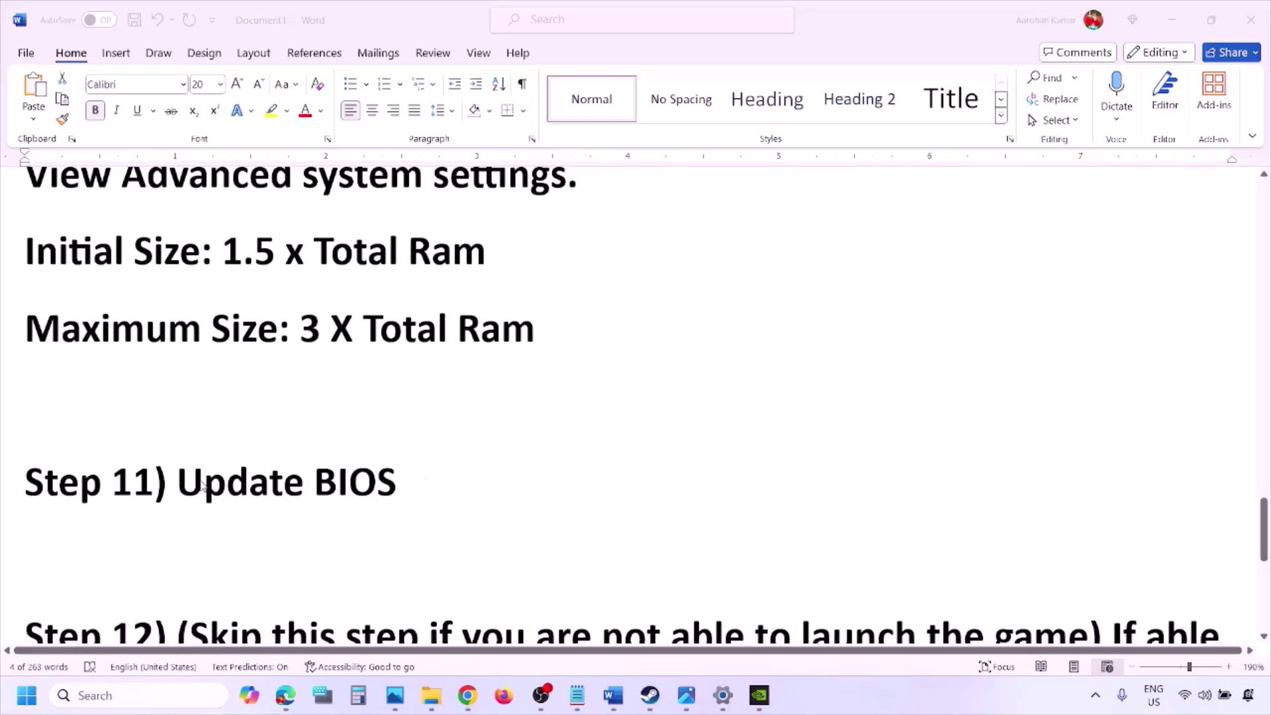
click(202, 486)
drag(177, 484, 428, 482)
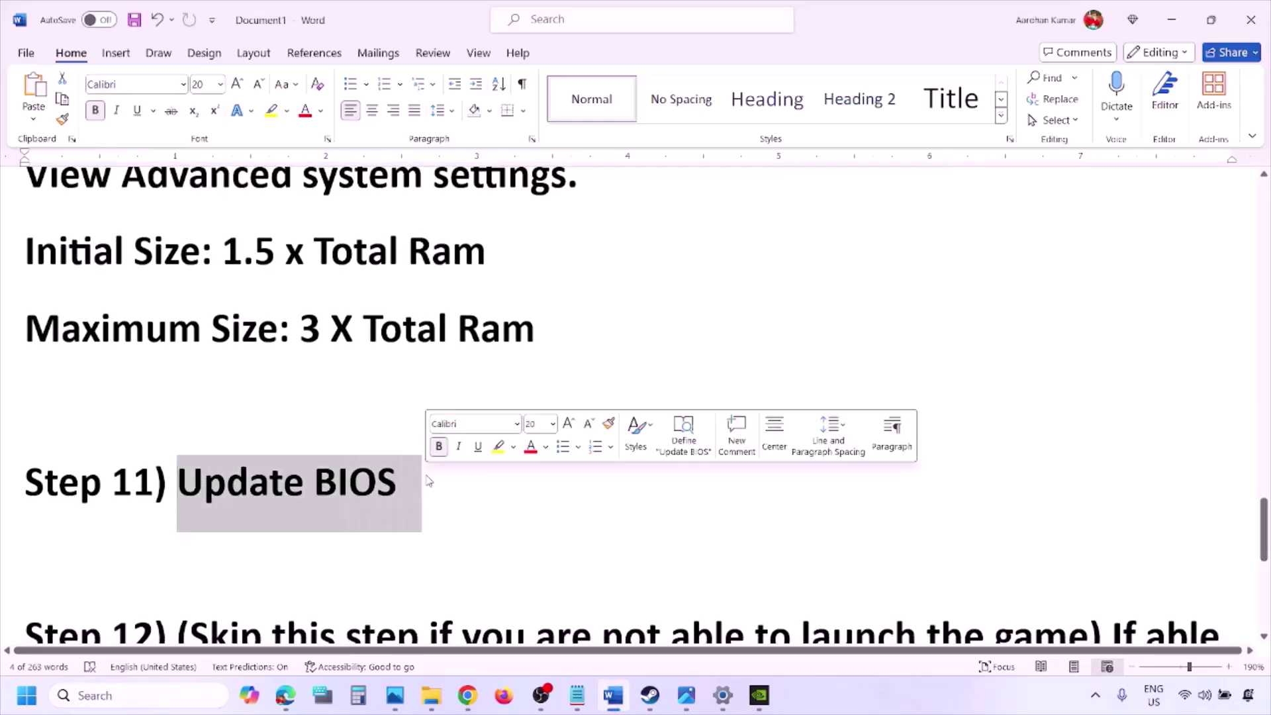
click(429, 481)
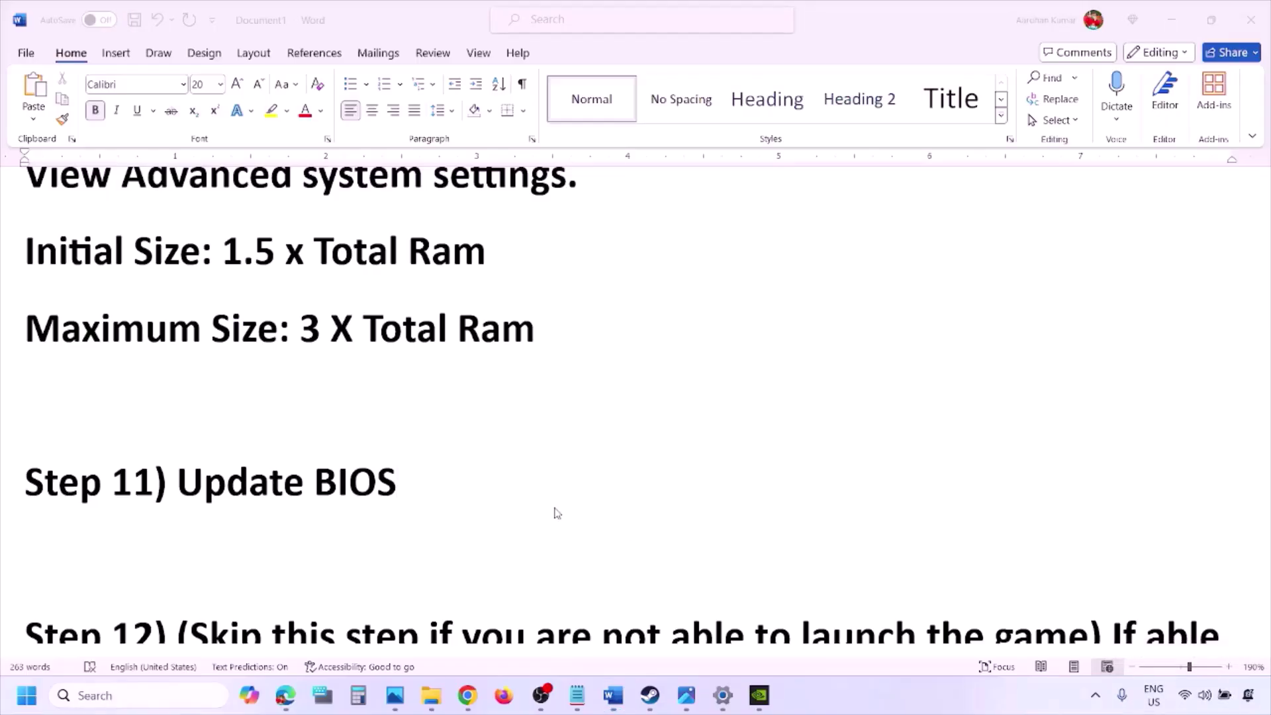
Review Step 12 in Word, highlighting the advice on Windowed mode, lower video settings and a medium/low quality graphics preset
scroll(556, 513, down, 3)
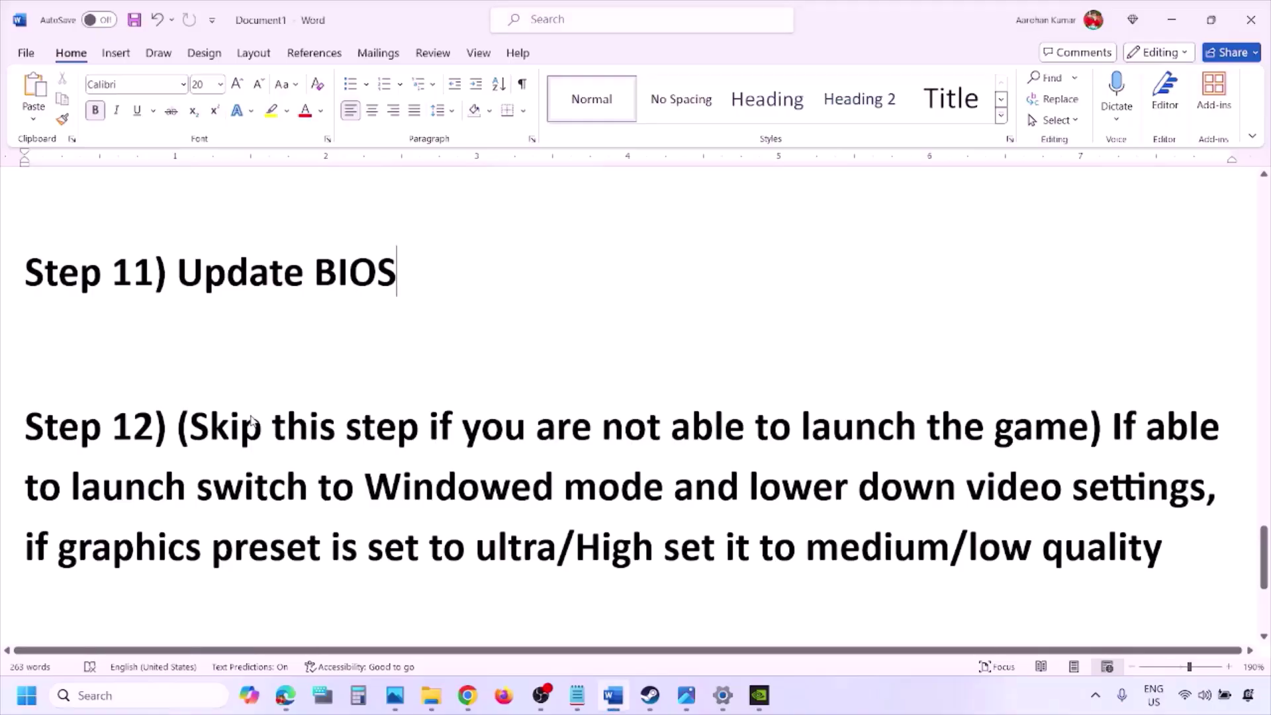
drag(199, 429, 1206, 489)
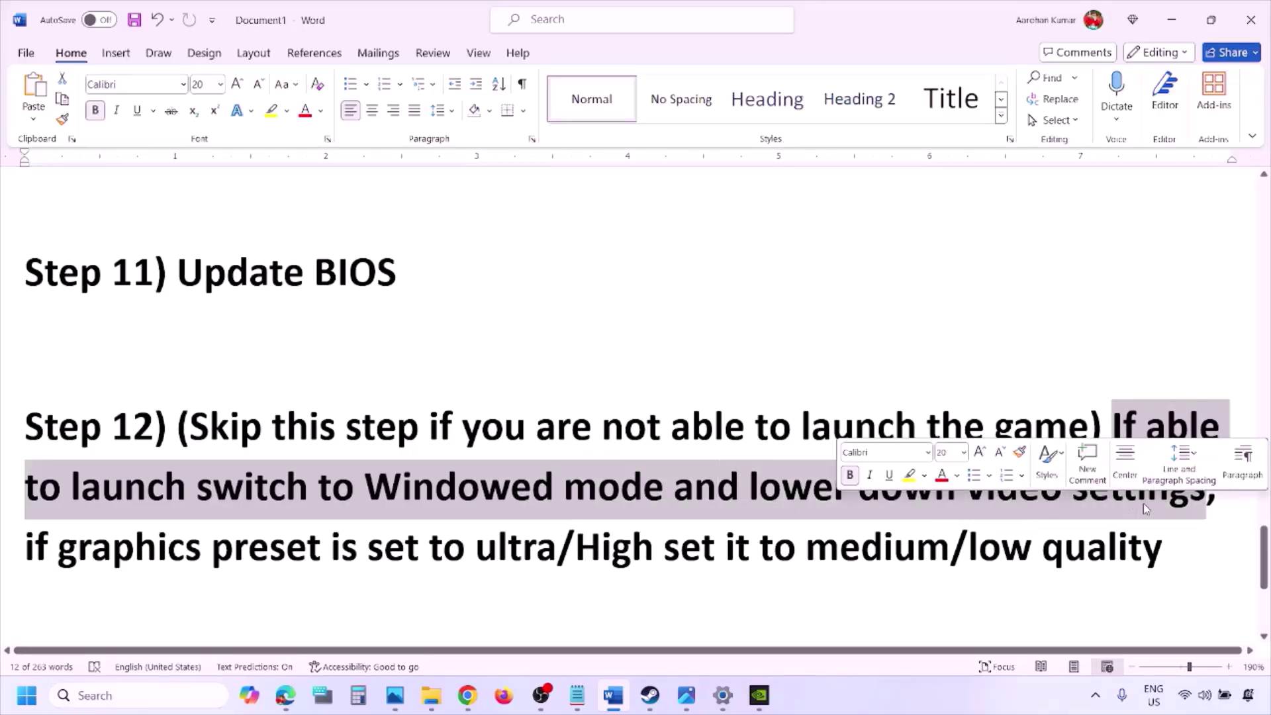
drag(70, 547, 1162, 549)
click(767, 562)
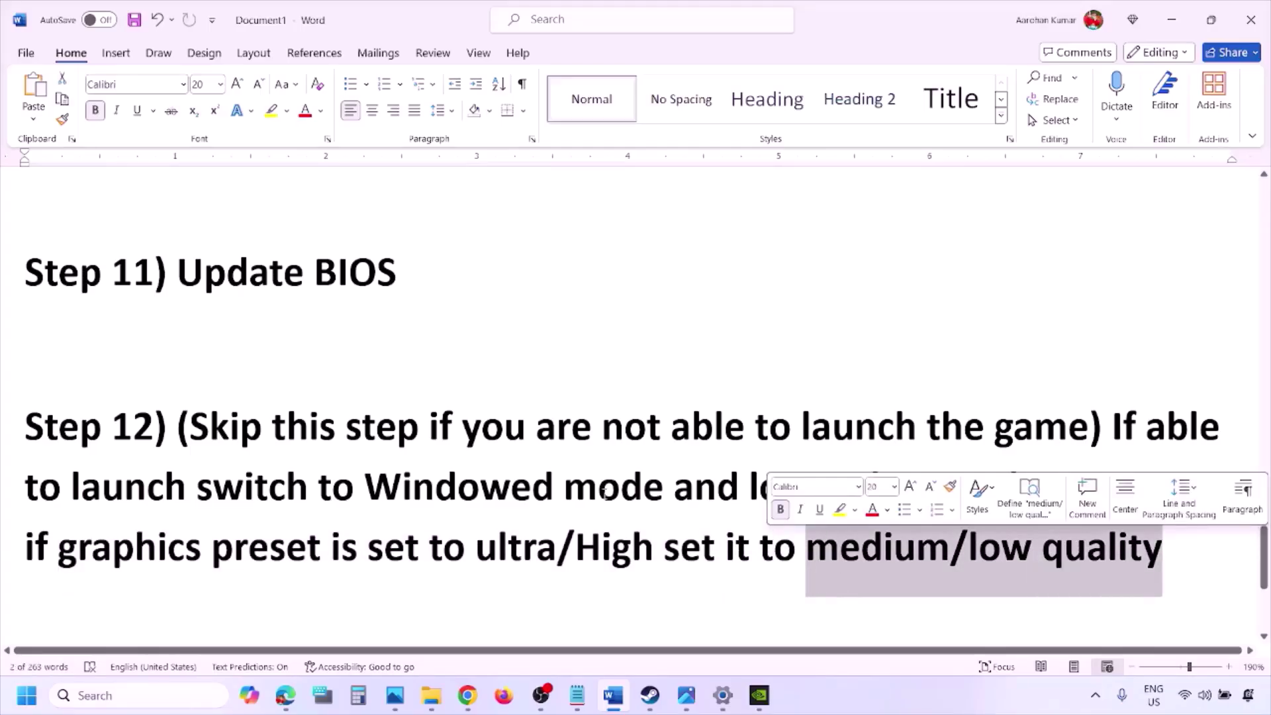
click(602, 491)
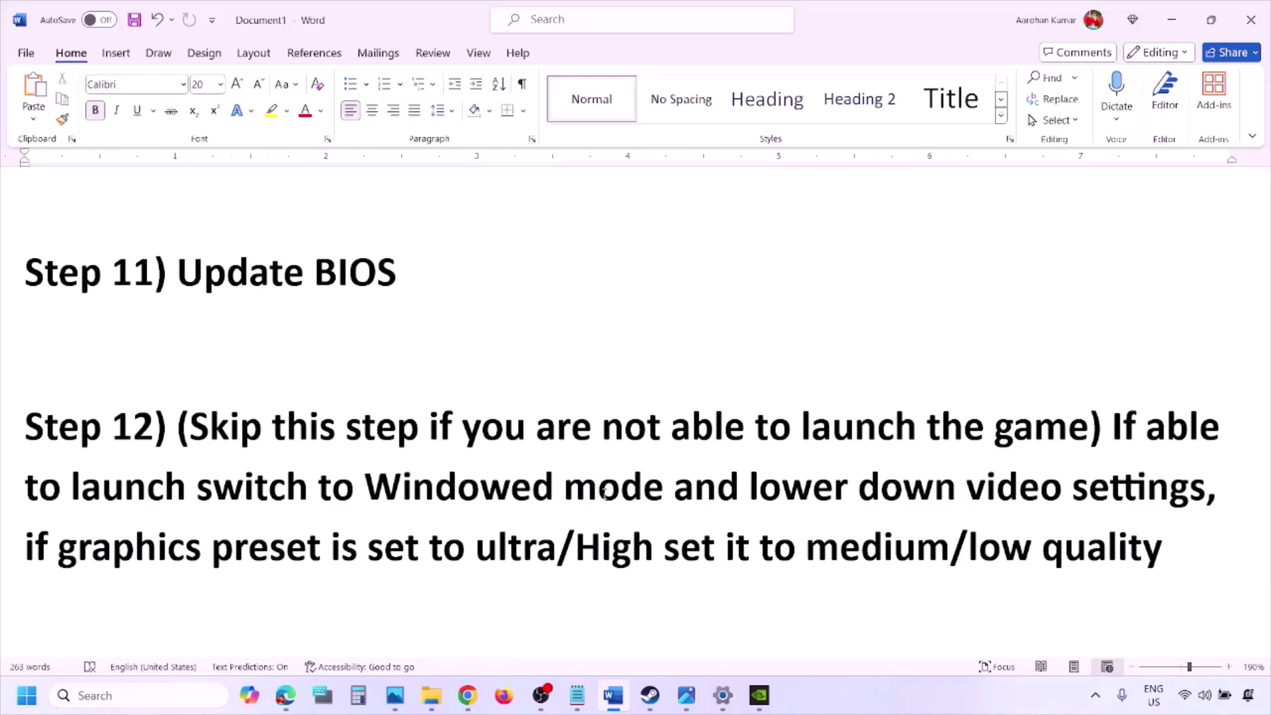
drag(384, 429, 783, 550)
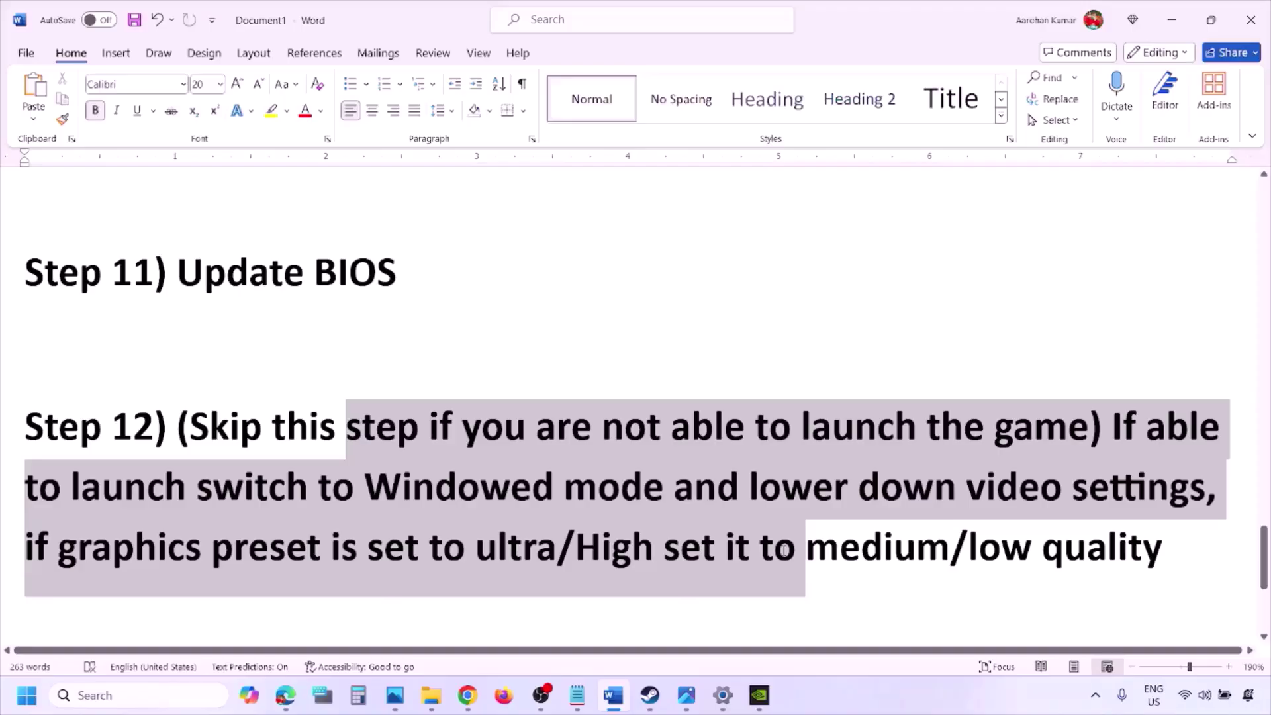
click(849, 693)
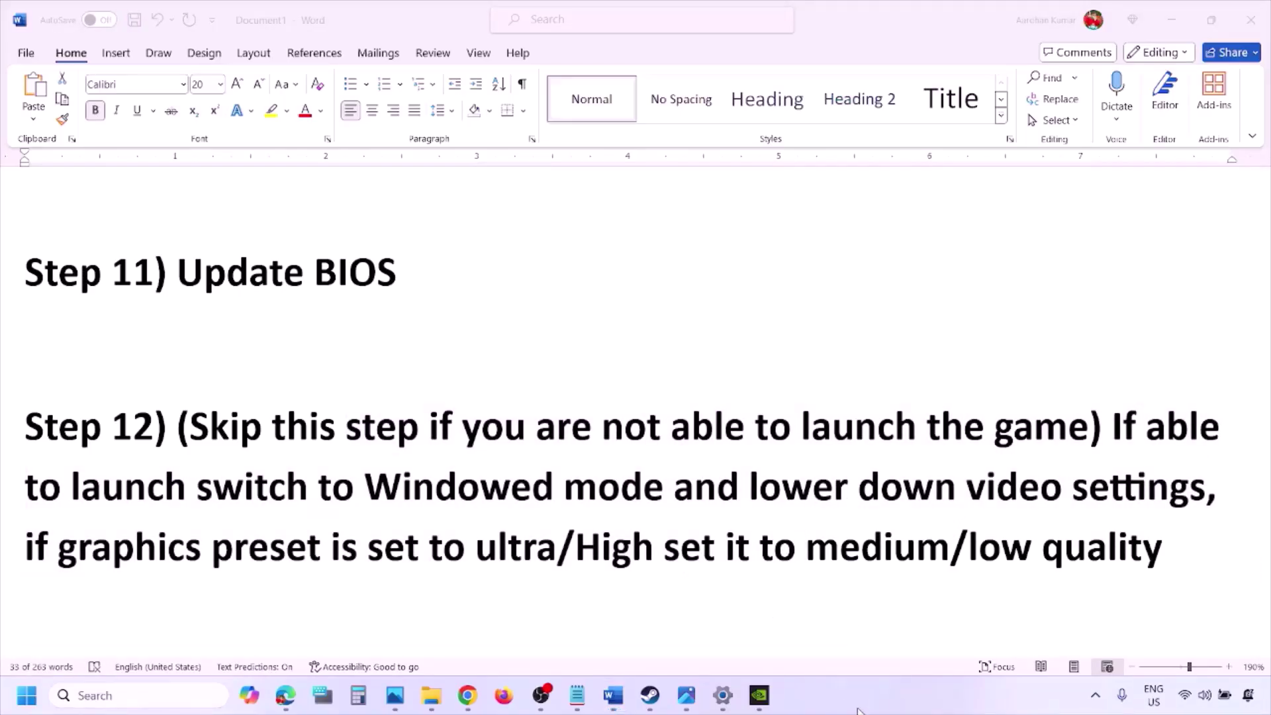